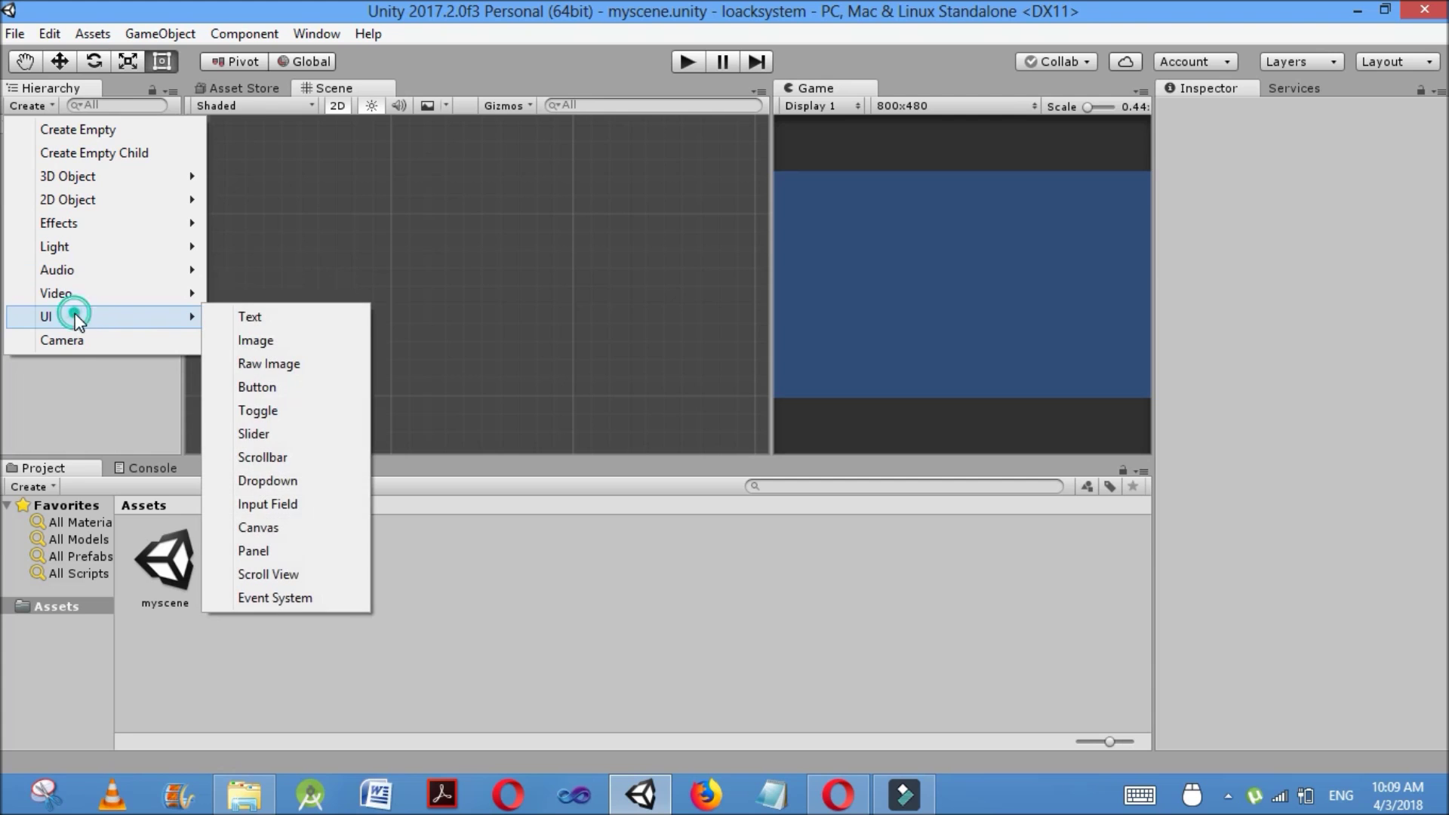
Add a UI button to the scene and shape it to about 87 by 59 at position X -144, Y 202
left_click(267, 387)
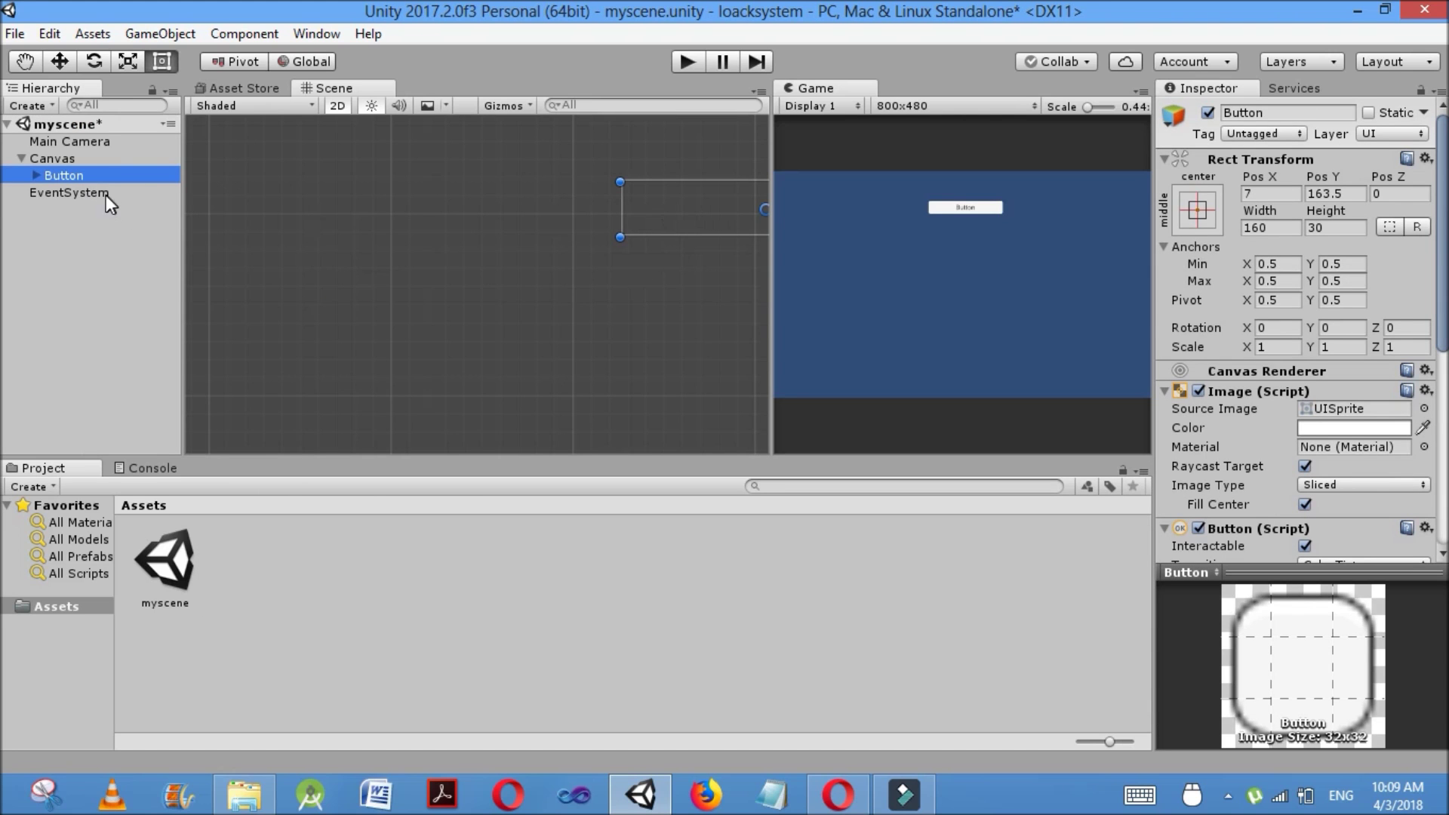
double_click(64, 175)
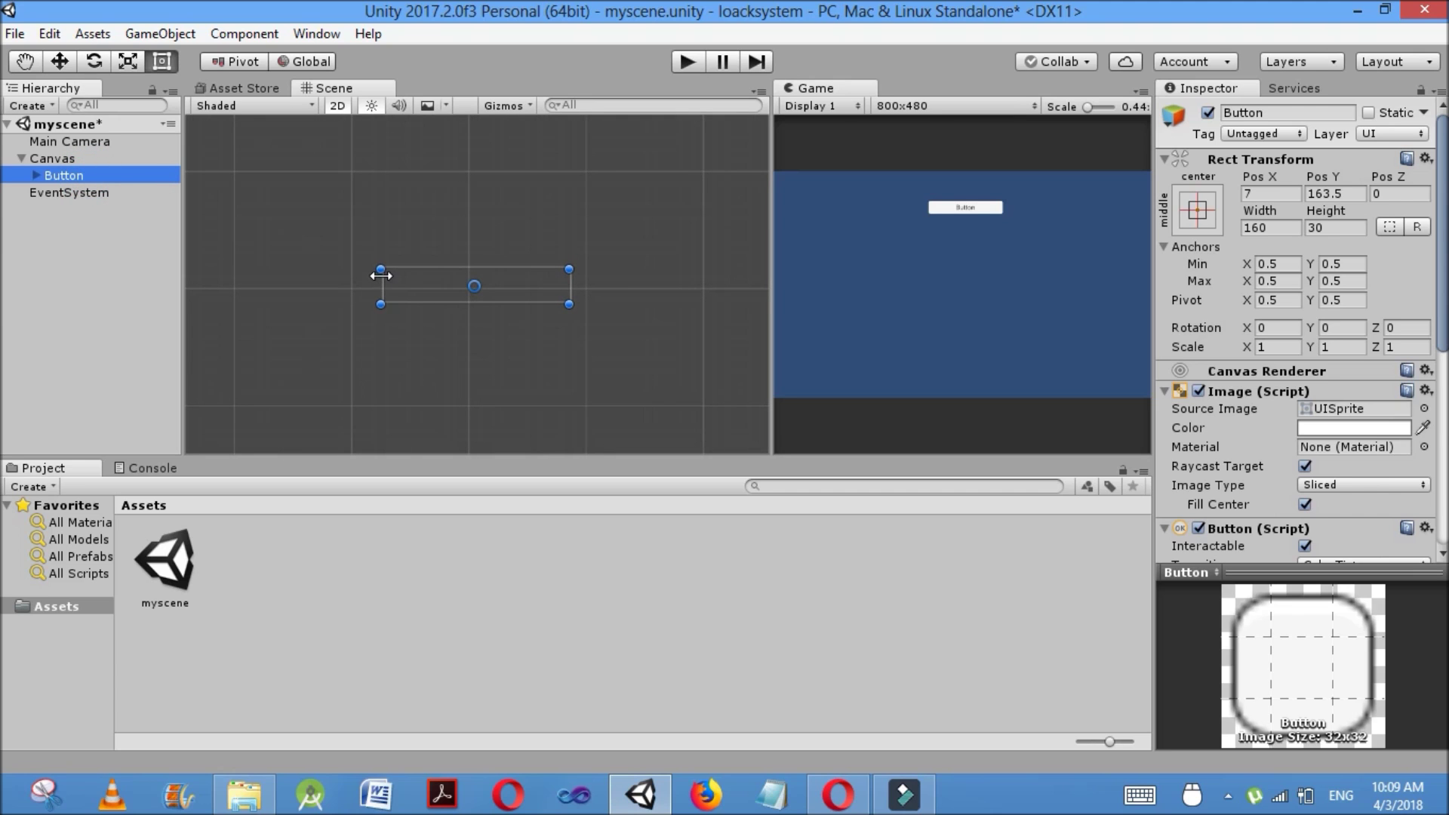
left_click_drag(381, 269, 259, 226)
Duplicate the button three times within the canvas
right_click(97, 175)
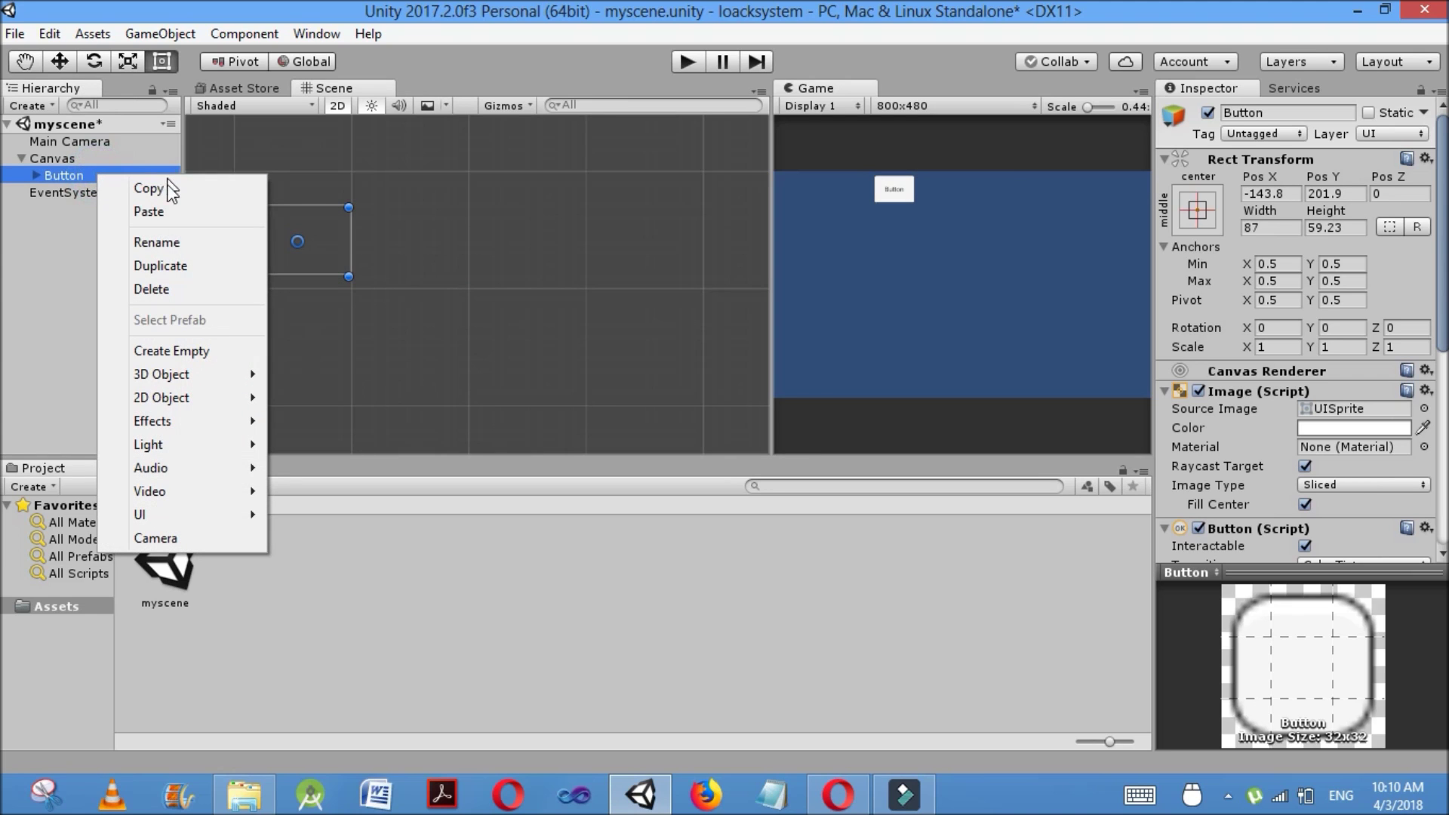
left_click(165, 268)
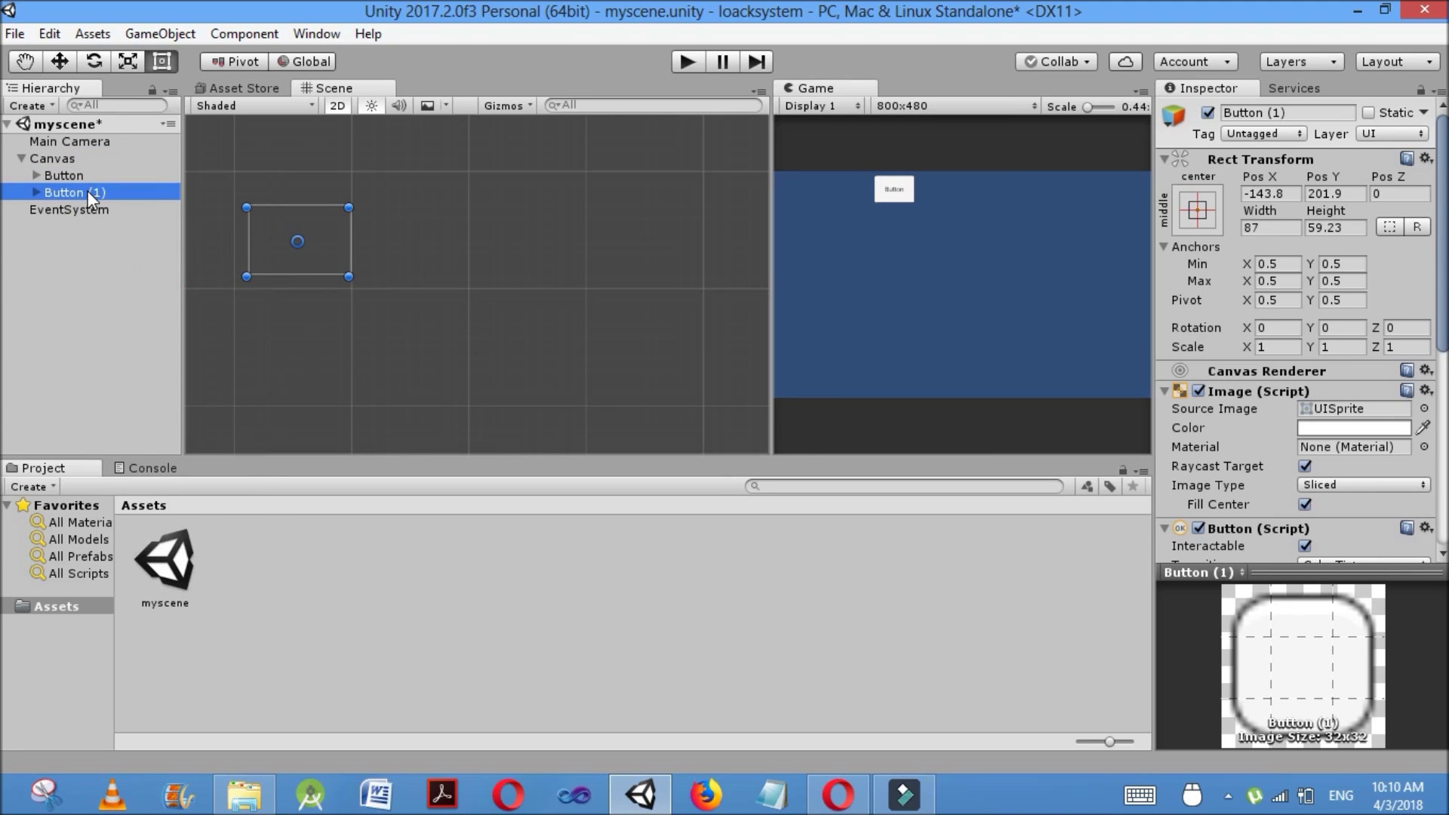
right_click(88, 192)
left_click(144, 283)
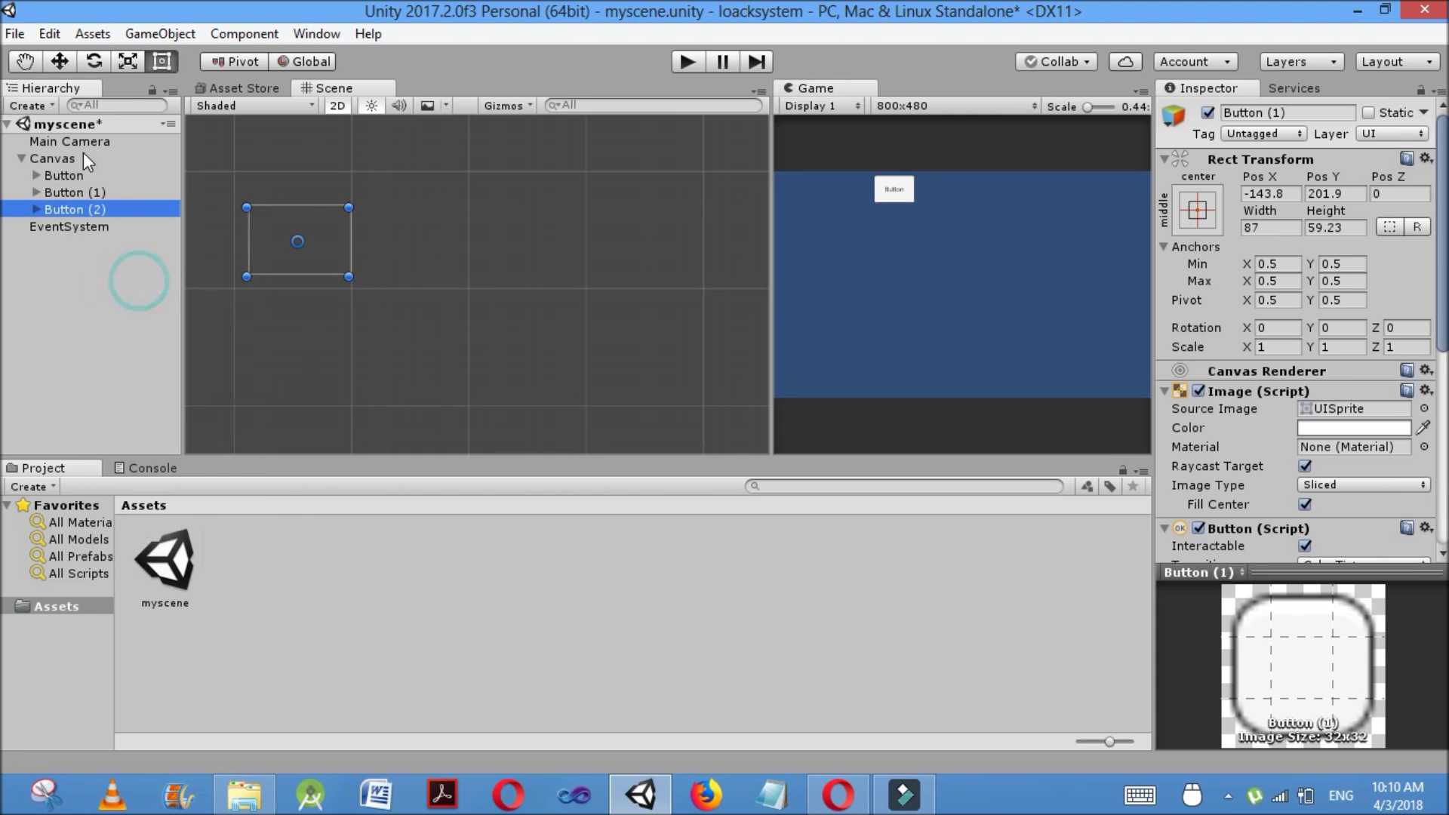
right_click(83, 211)
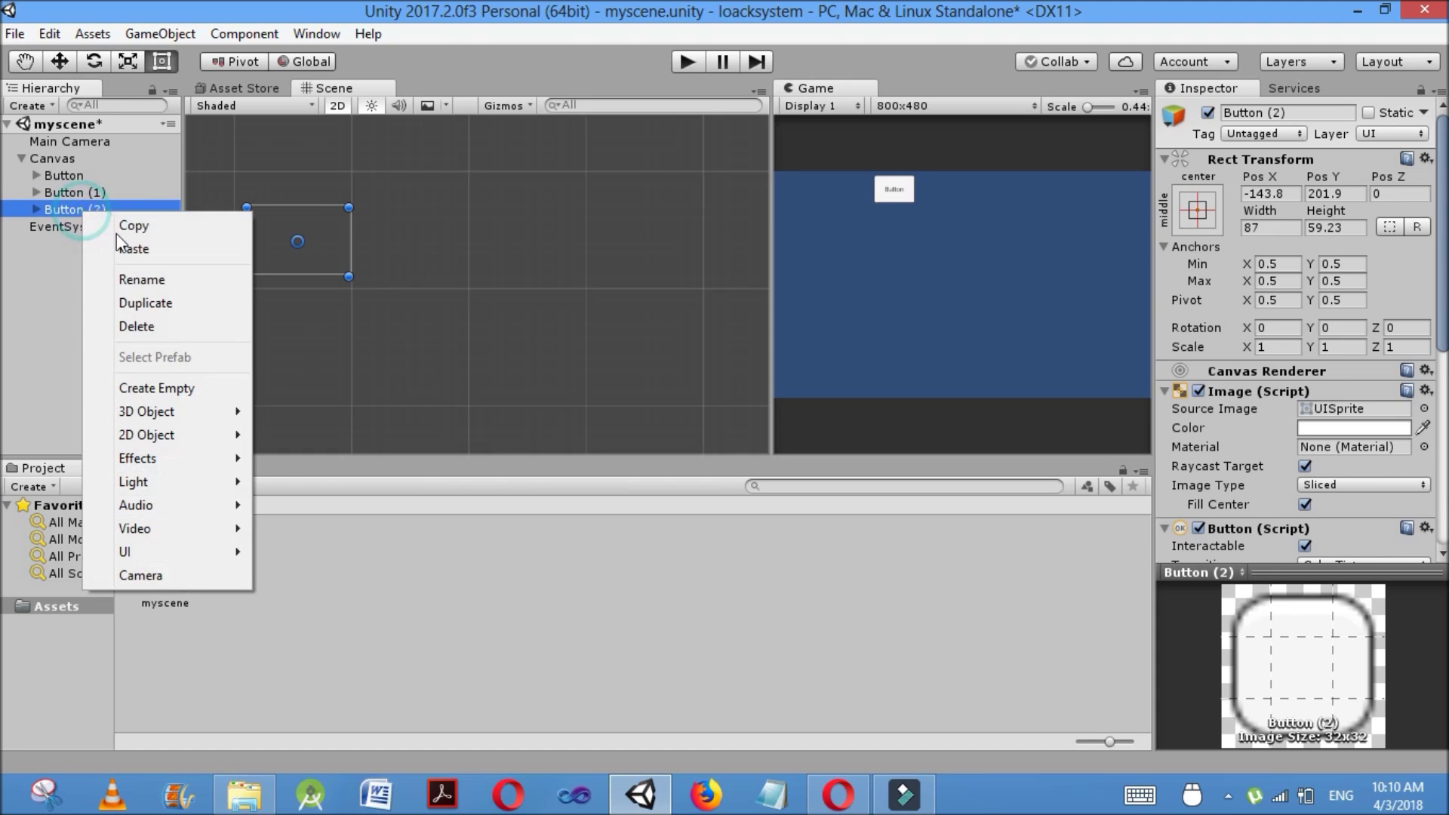
left_click(143, 304)
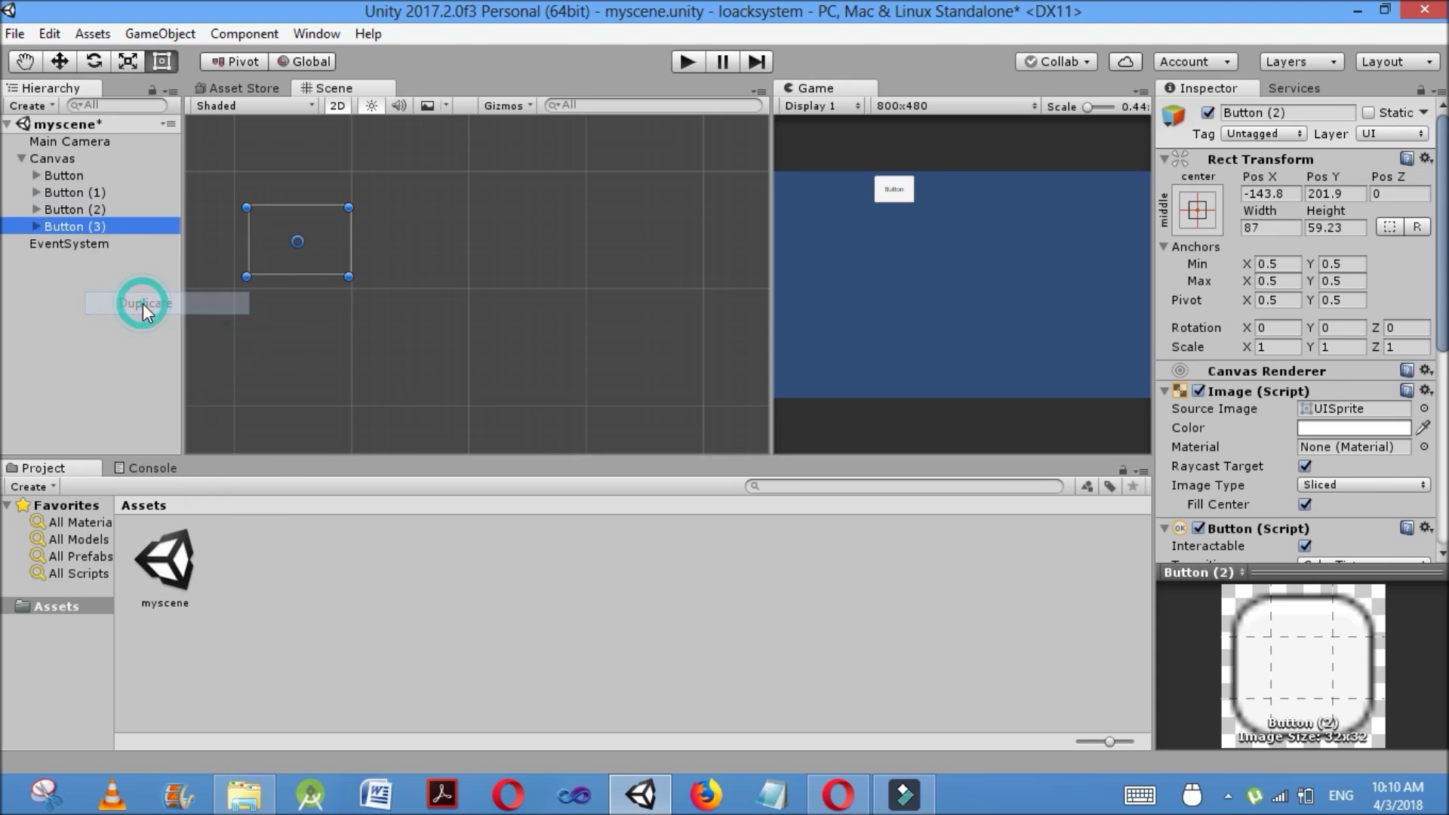
Arrange the three duplicates in a row beside the original button, at X about -41, 57 and 160
double_click(112, 193)
left_click_drag(431, 269, 622, 267)
left_click(84, 208)
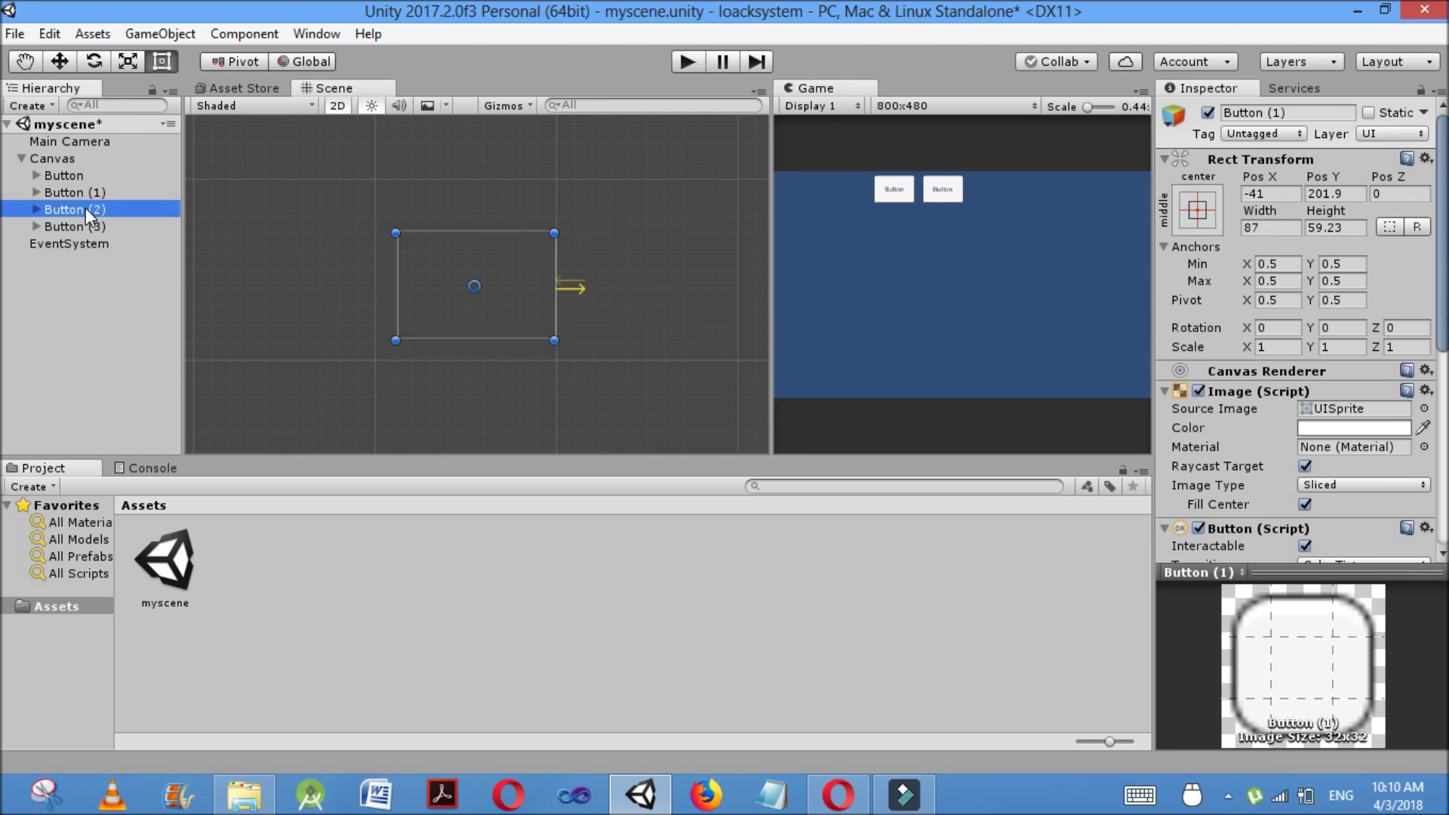
left_click_drag(441, 252, 810, 248)
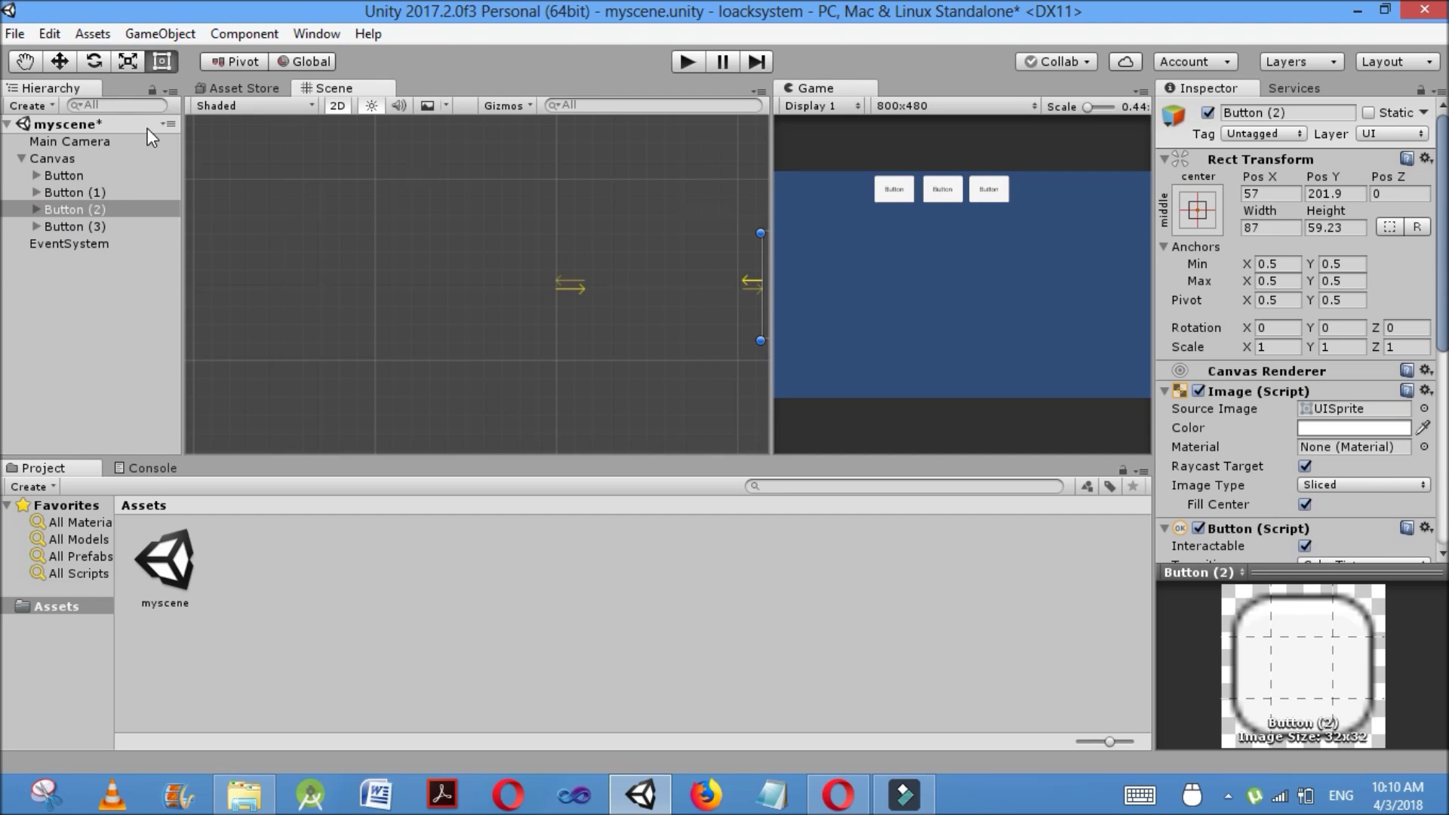
left_click(83, 225)
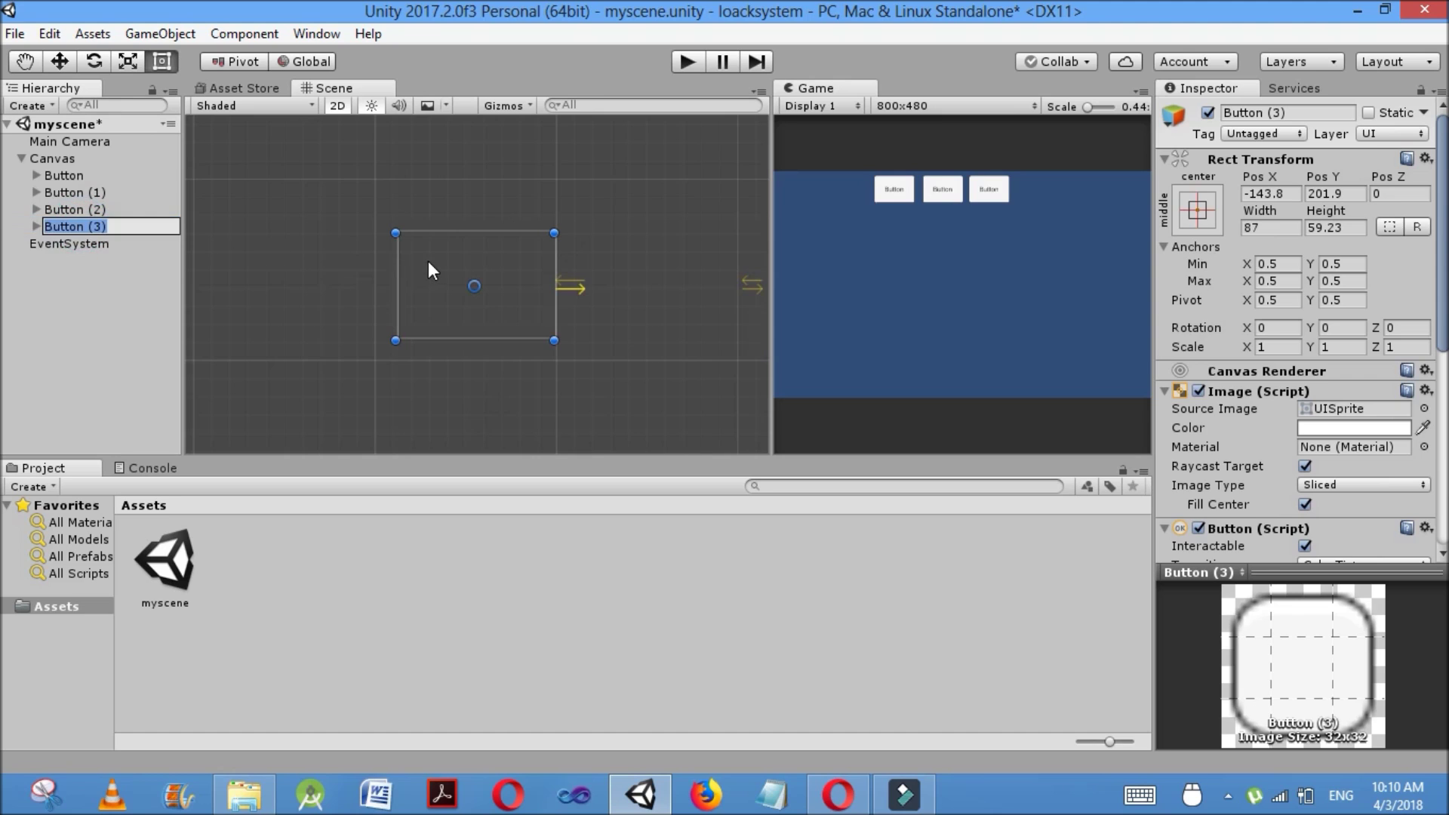
left_click(428, 261)
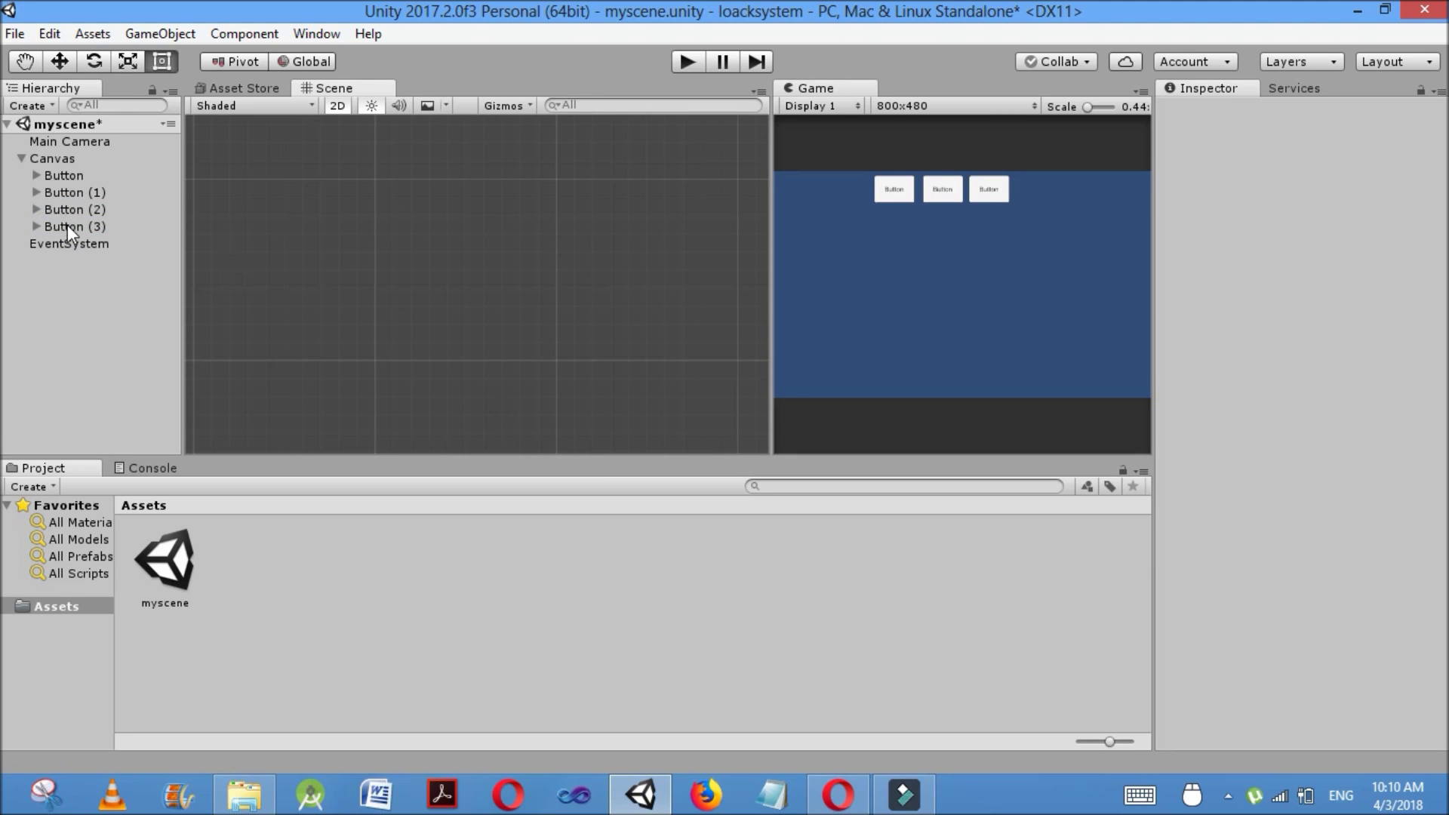
left_click(68, 226)
left_click(68, 229)
left_click_drag(432, 269, 992, 268)
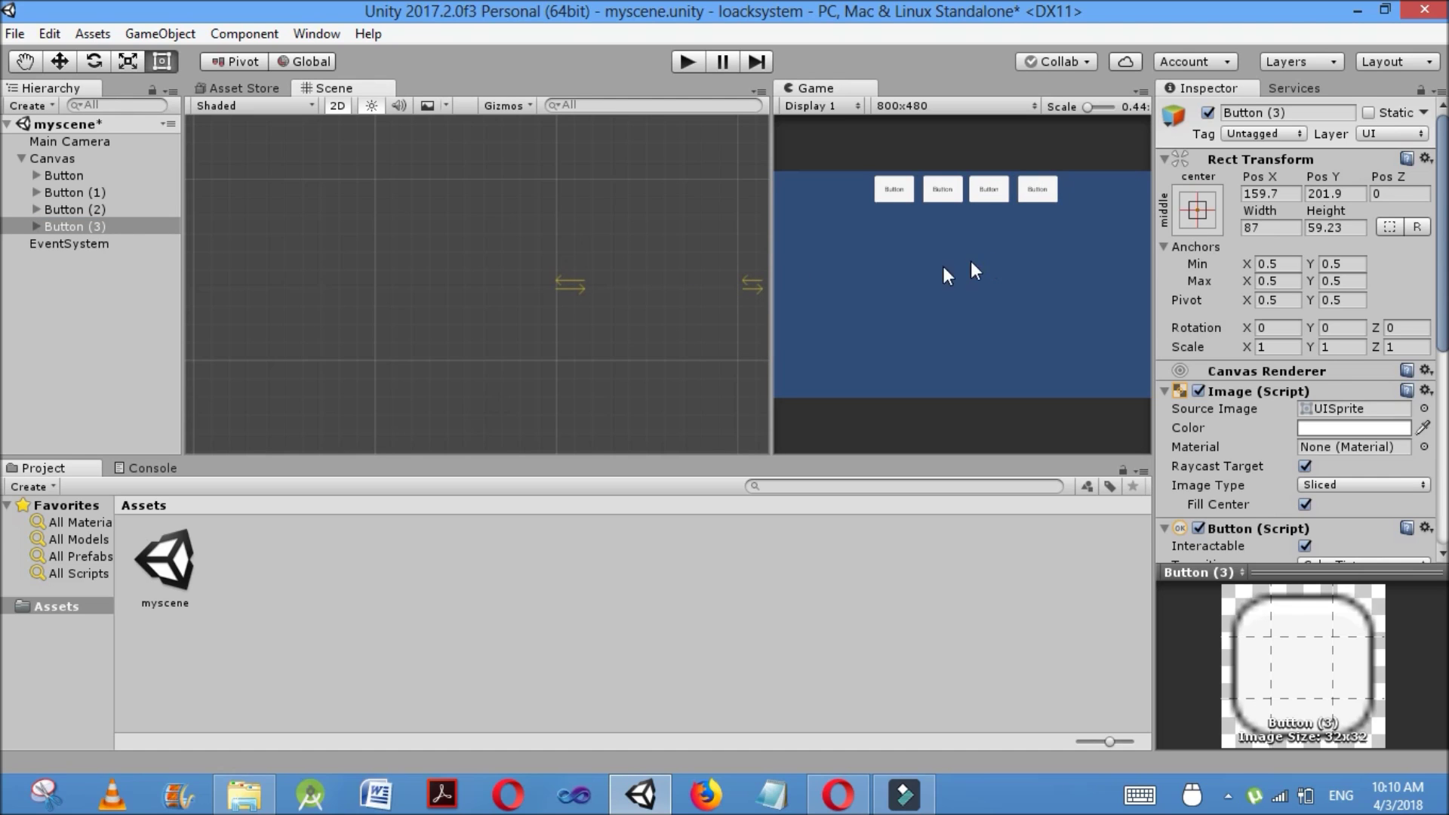
Create a C# script named levelmager in the project's Assets folder
left_click(75, 173)
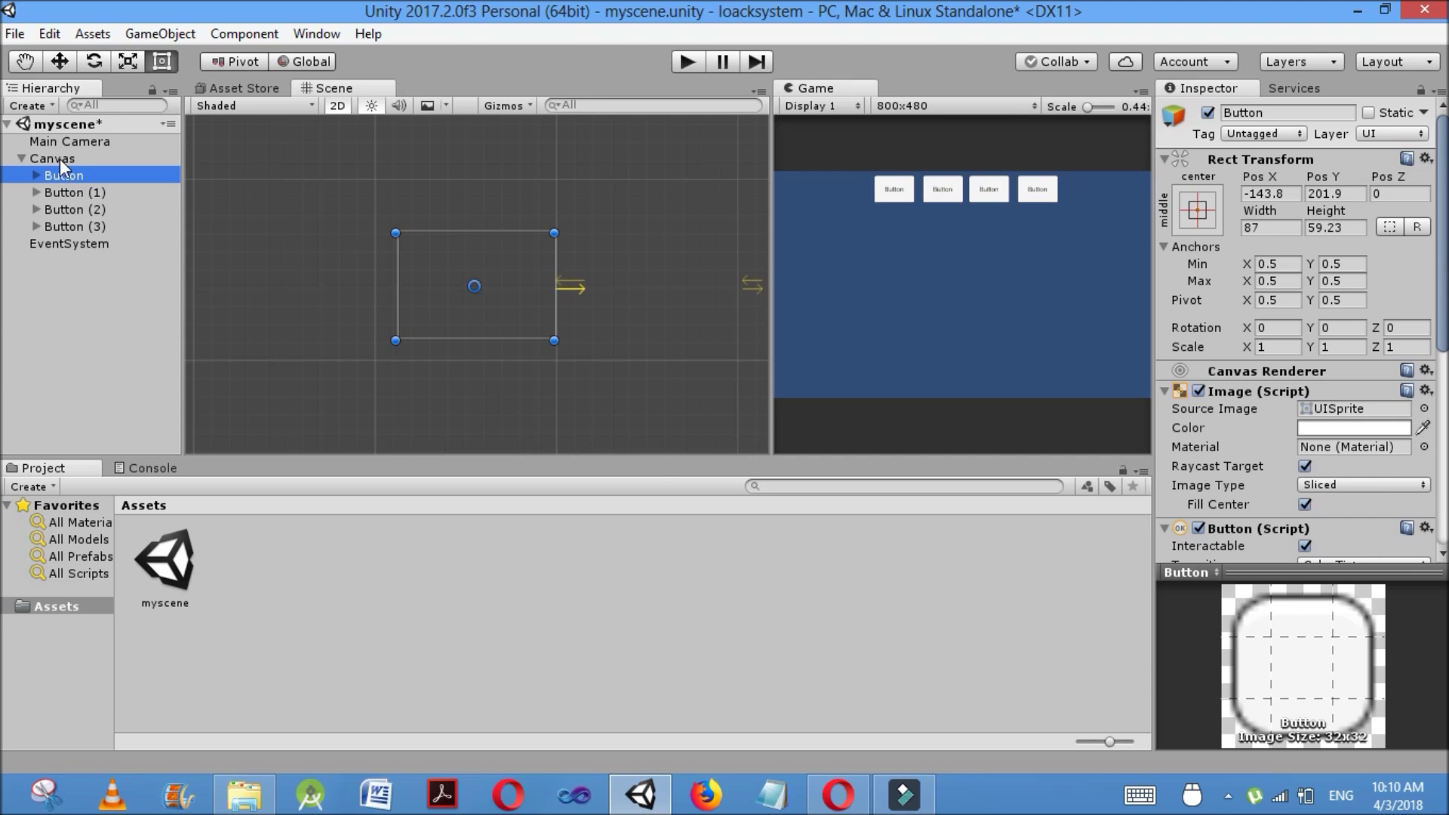
right_click(386, 666)
mouse_move(537, 239)
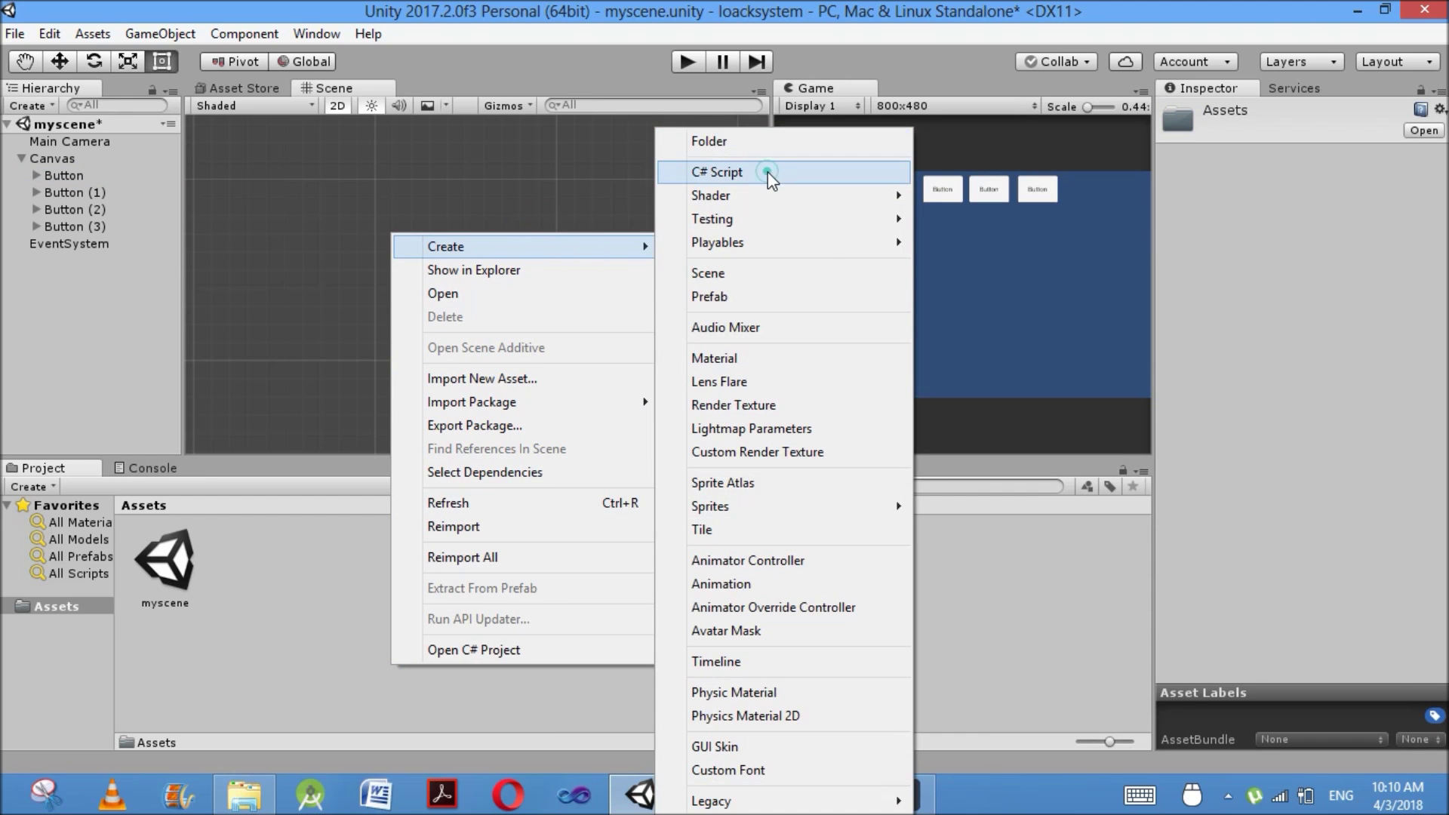
left_click(768, 173)
type("levelmager")
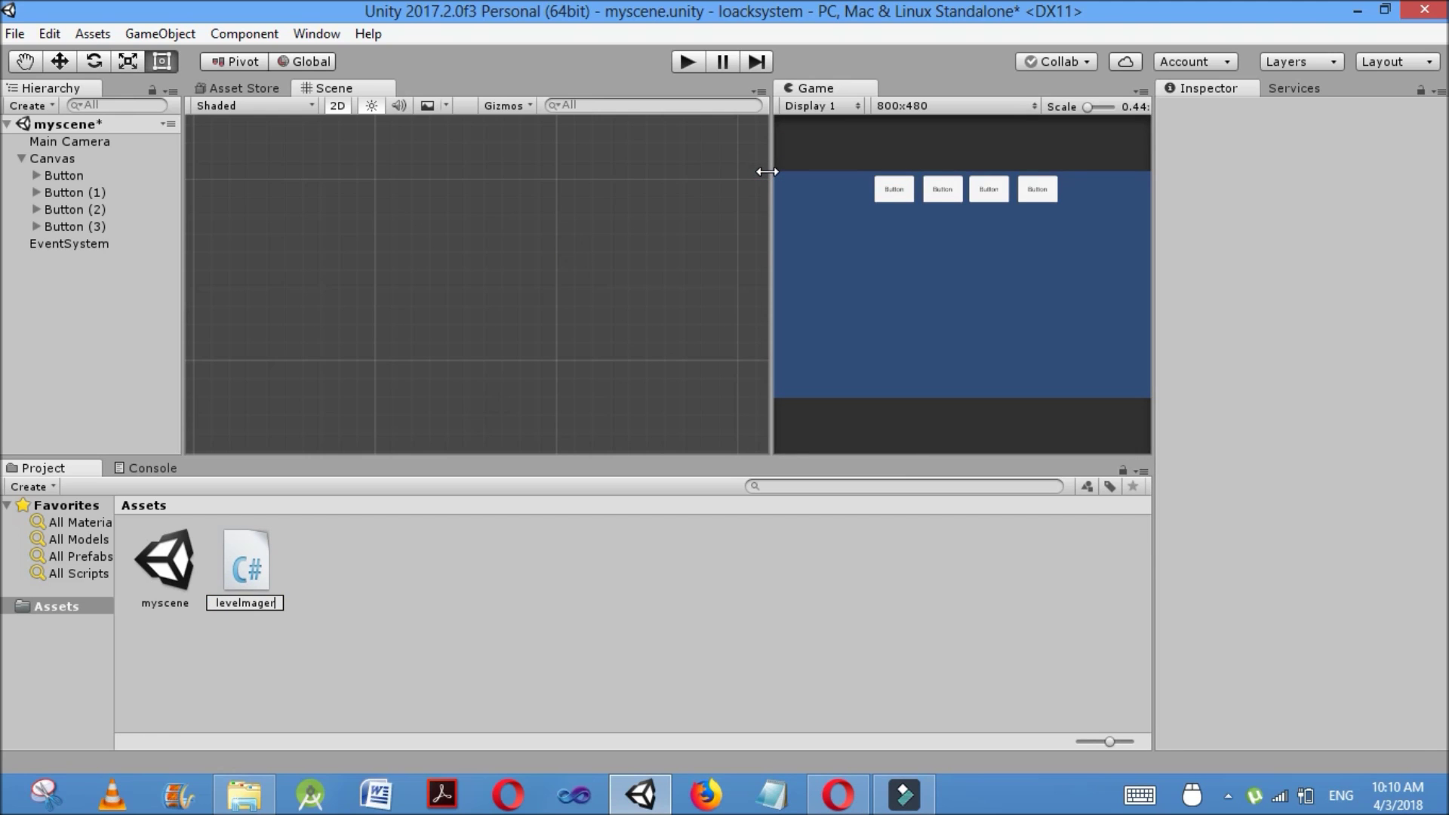
key("Return")
Open the levelmager script for editing and add the directive "using UnityEngine.UI;" below the existing ones
double_click(179, 559)
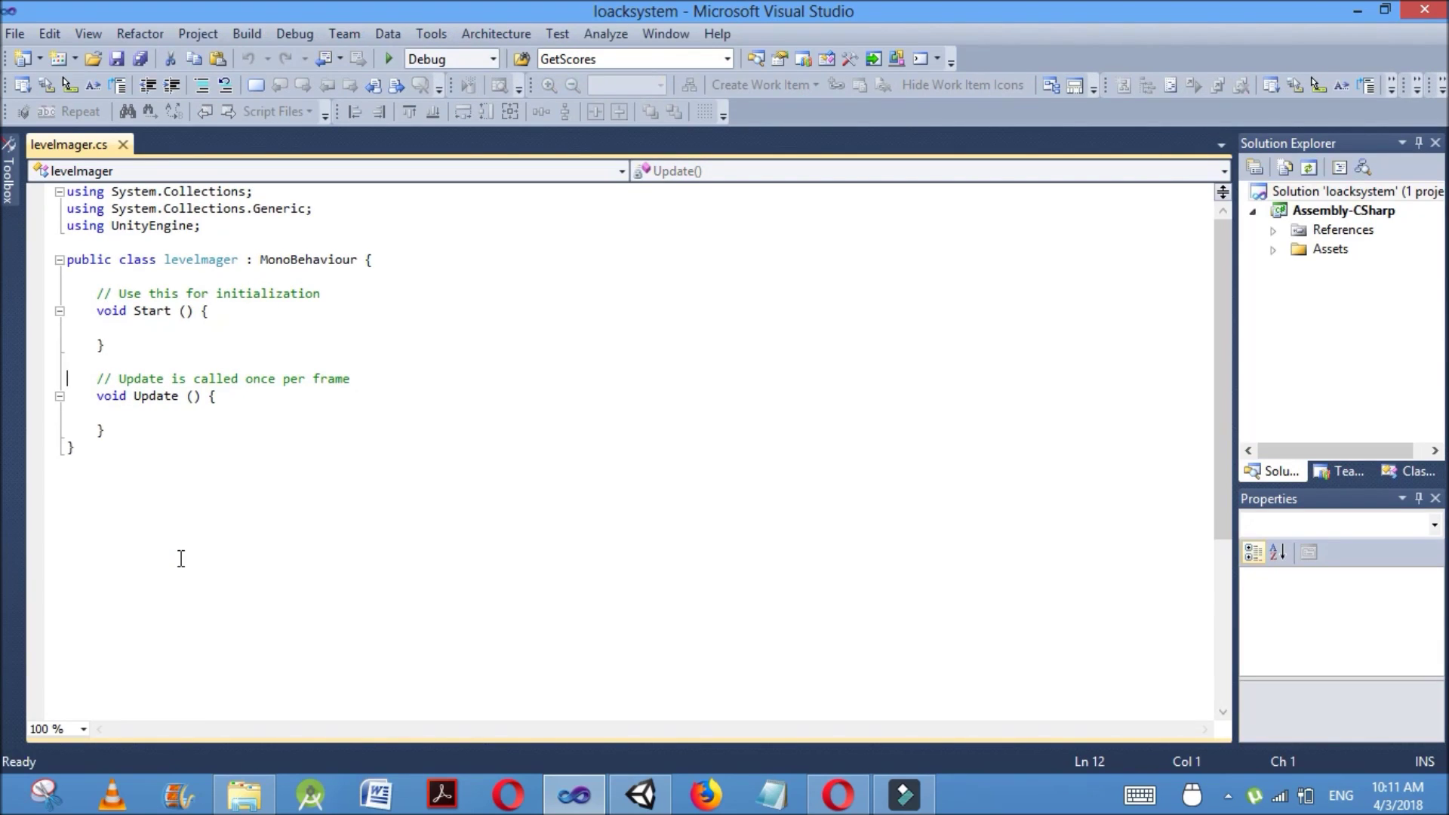
left_click(413, 254)
left_click(240, 225)
key("Return")
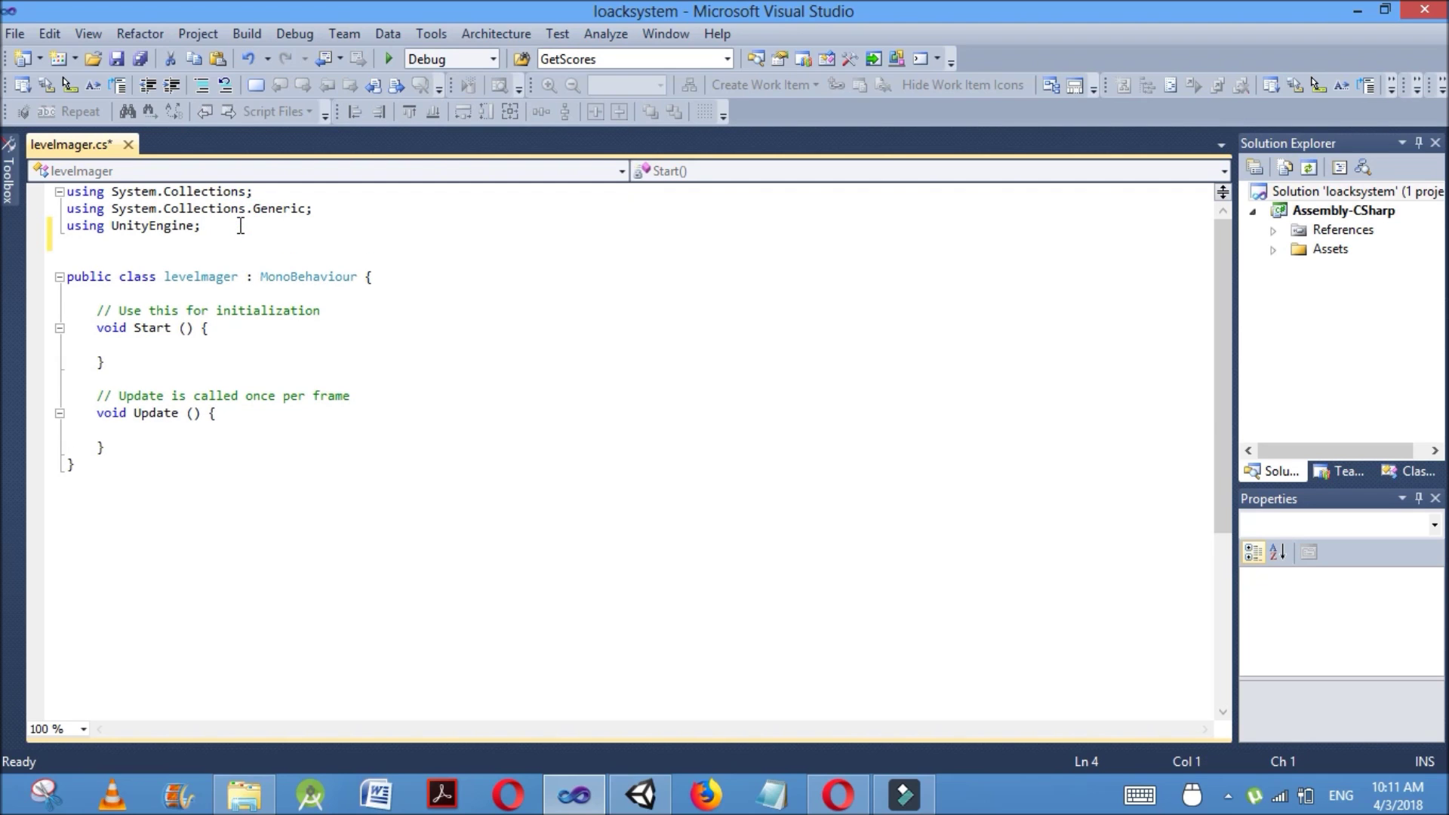
type("using Unity")
key("Down")
key("Down")
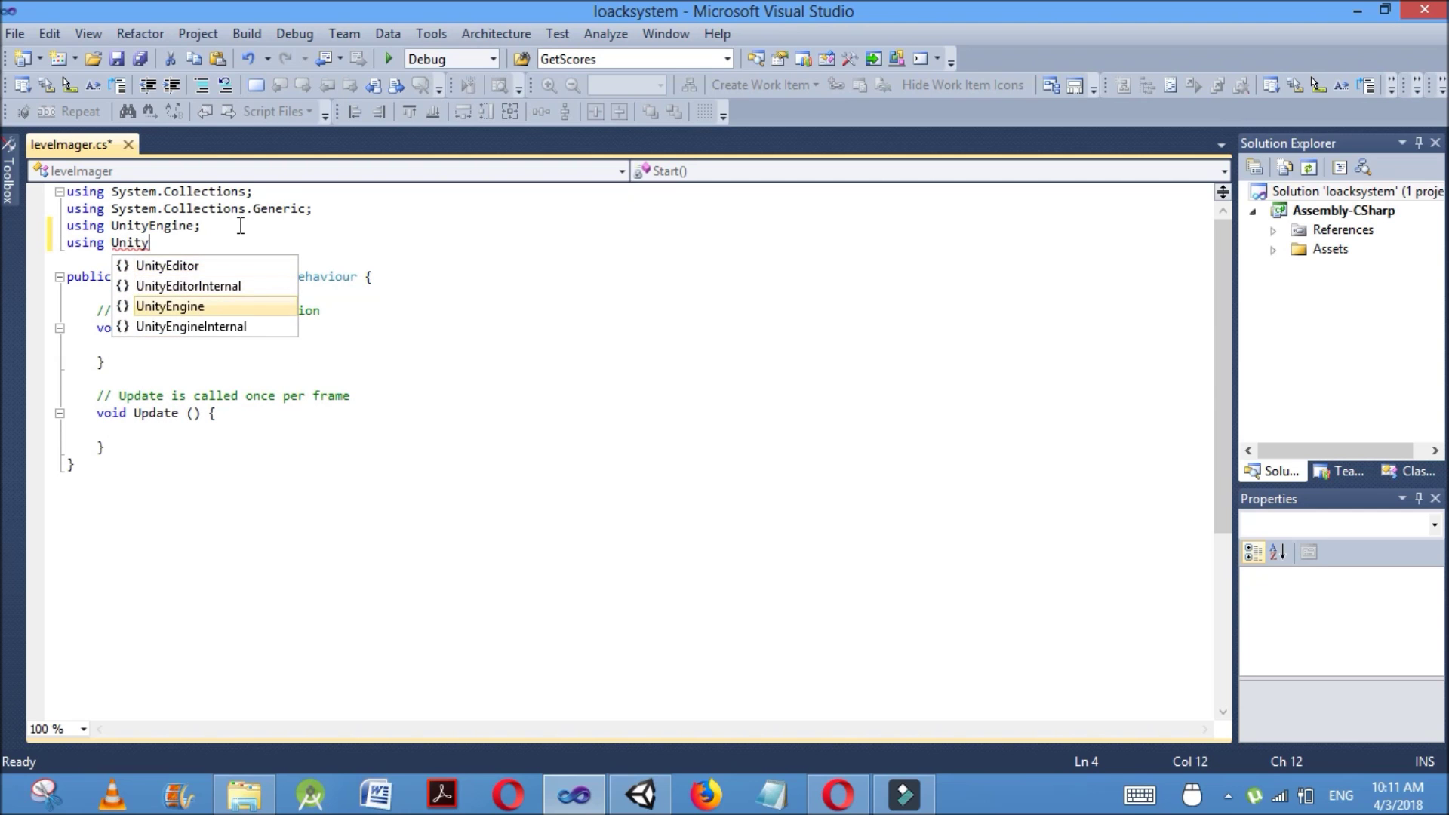
key("Tab")
type(".UI")
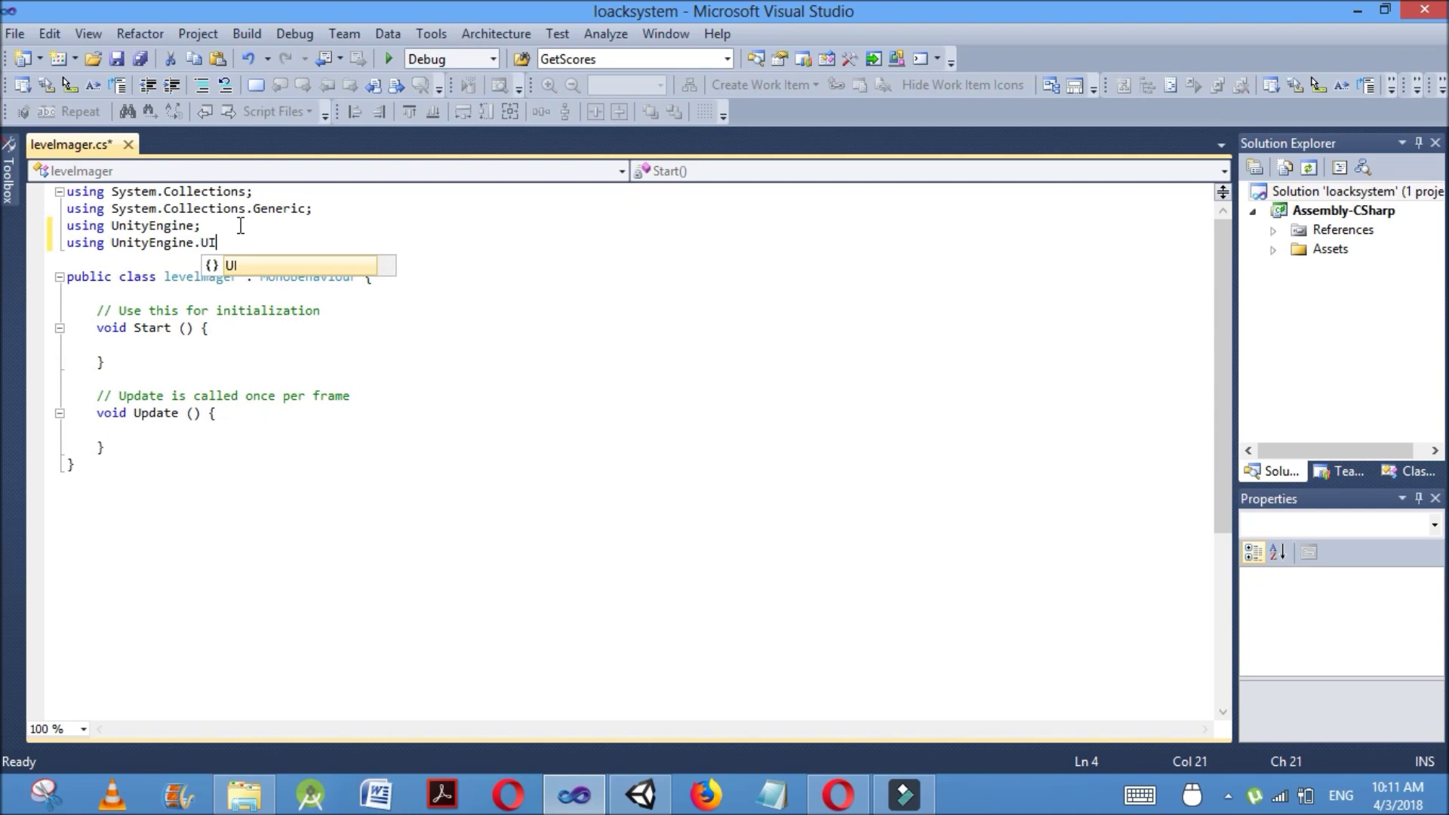
type(";")
Declare a public Button array named mybuttons at the start of the levelmager class
left_click(177, 299)
key("Return")
key("Up")
type("p")
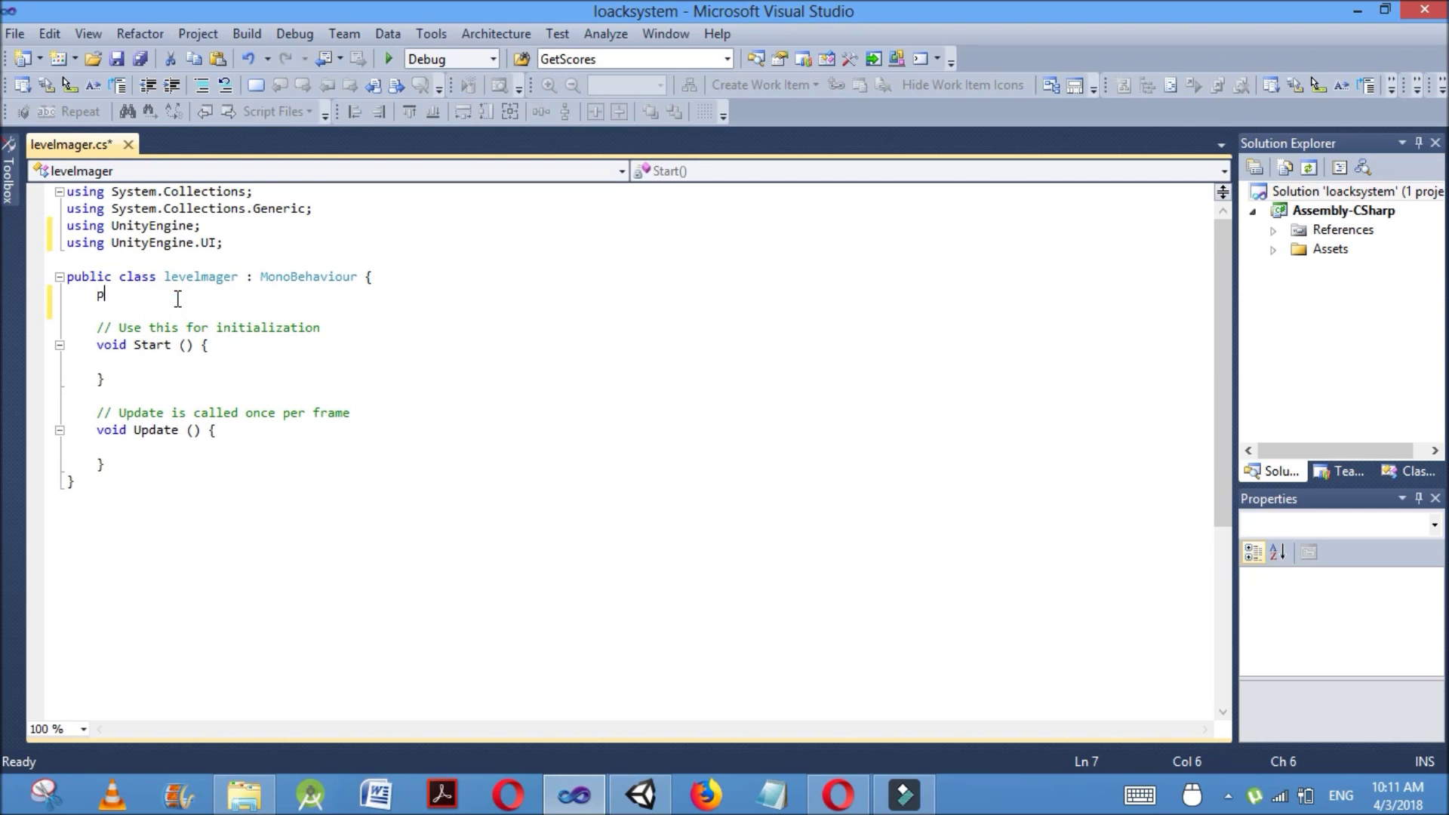
type("ublic Button []")
key("Down")
left_click(231, 294)
type("my")
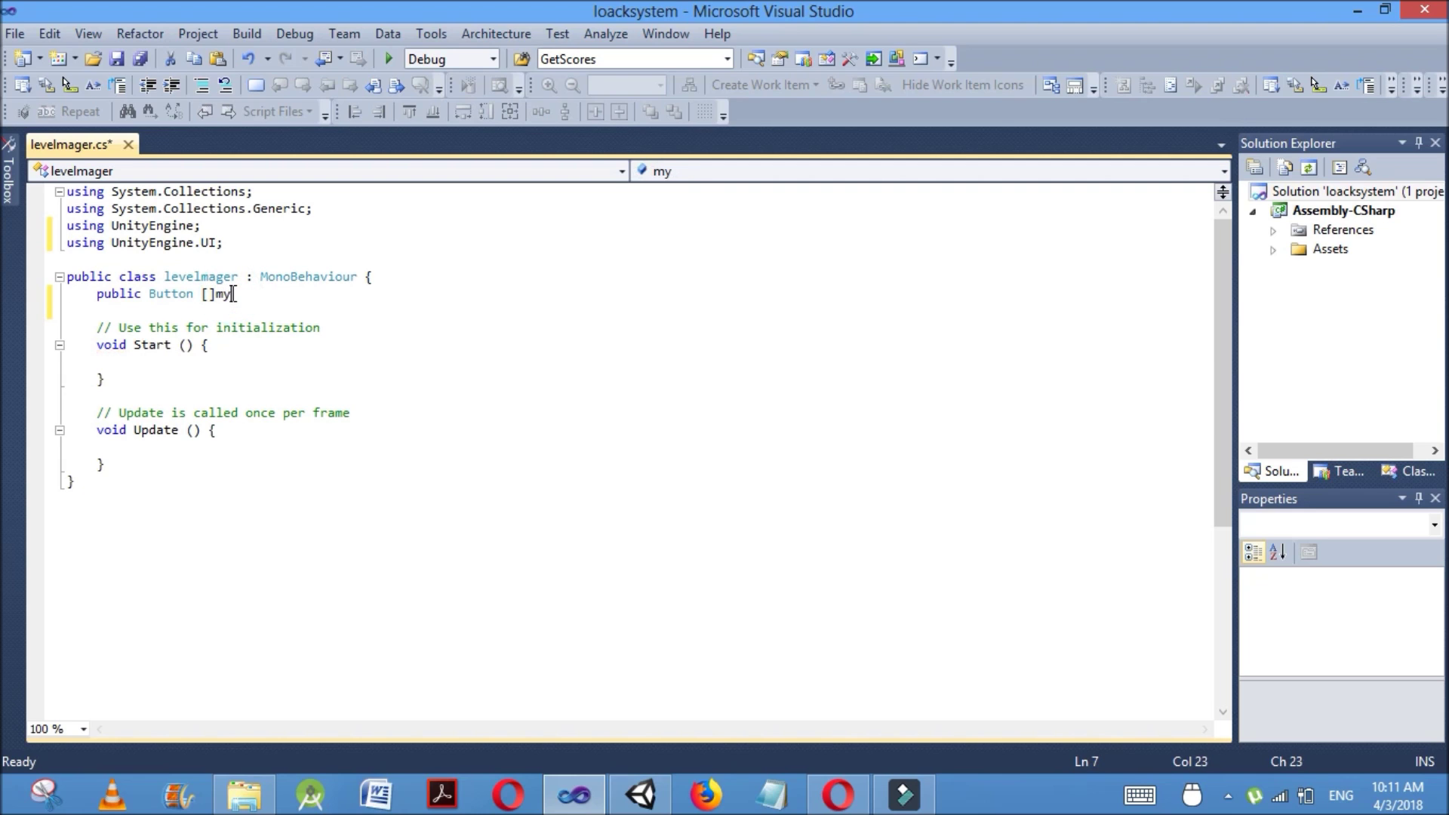
type("buttons;")
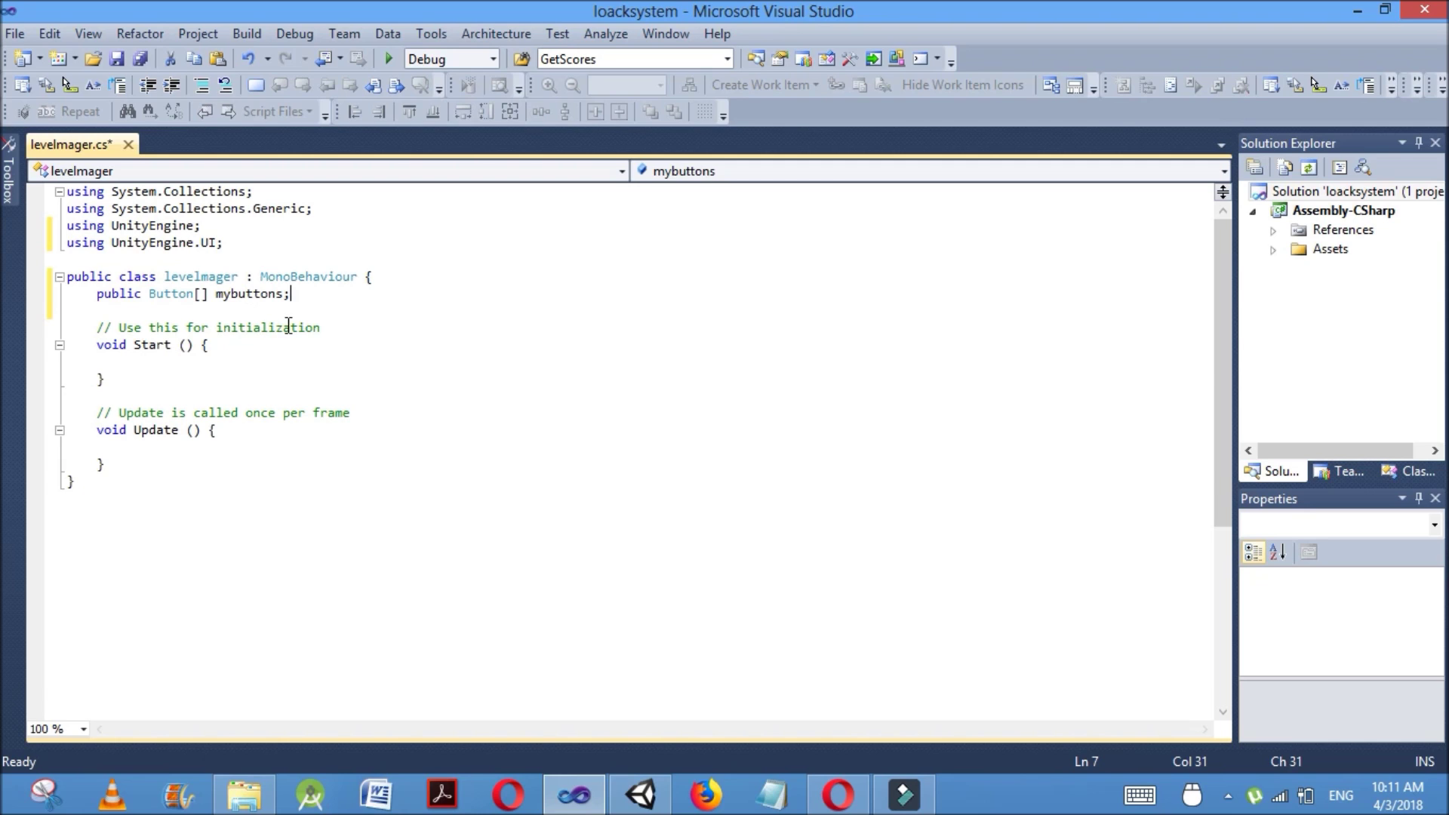
Declare a public Sprite field named lock_image below the button array and save the script
key("Return")
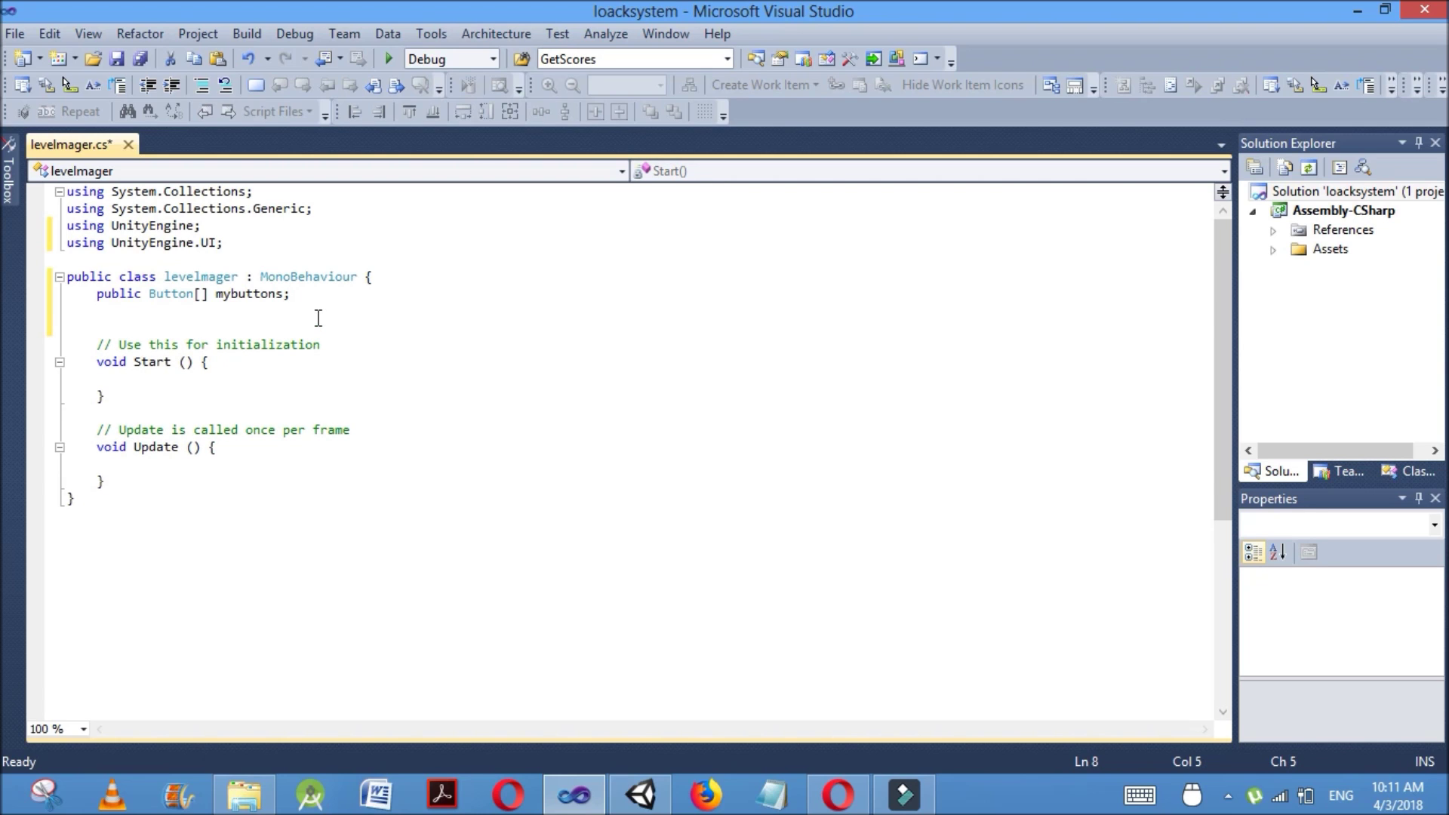
type("public ")
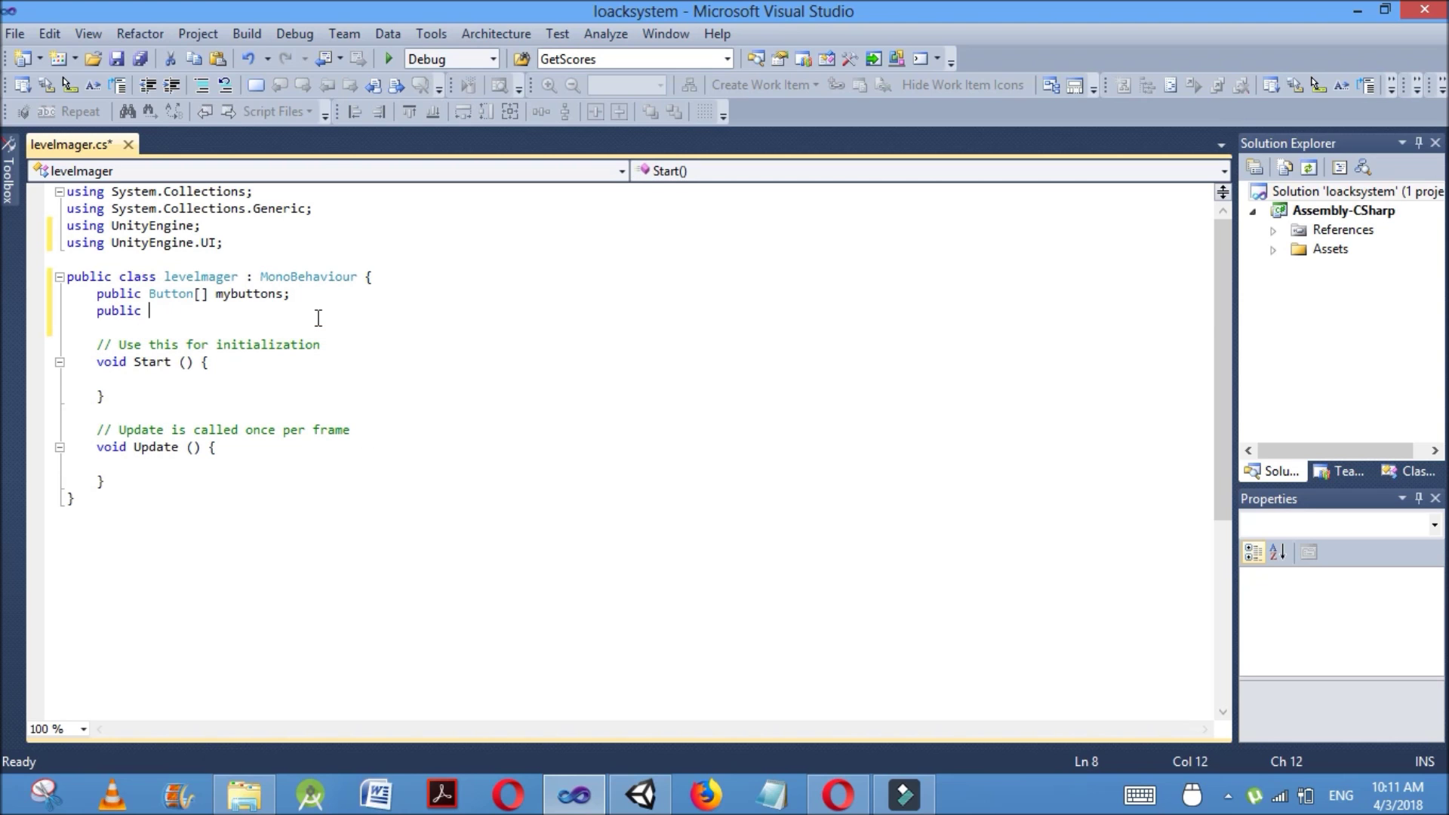
type("Sprite lock")
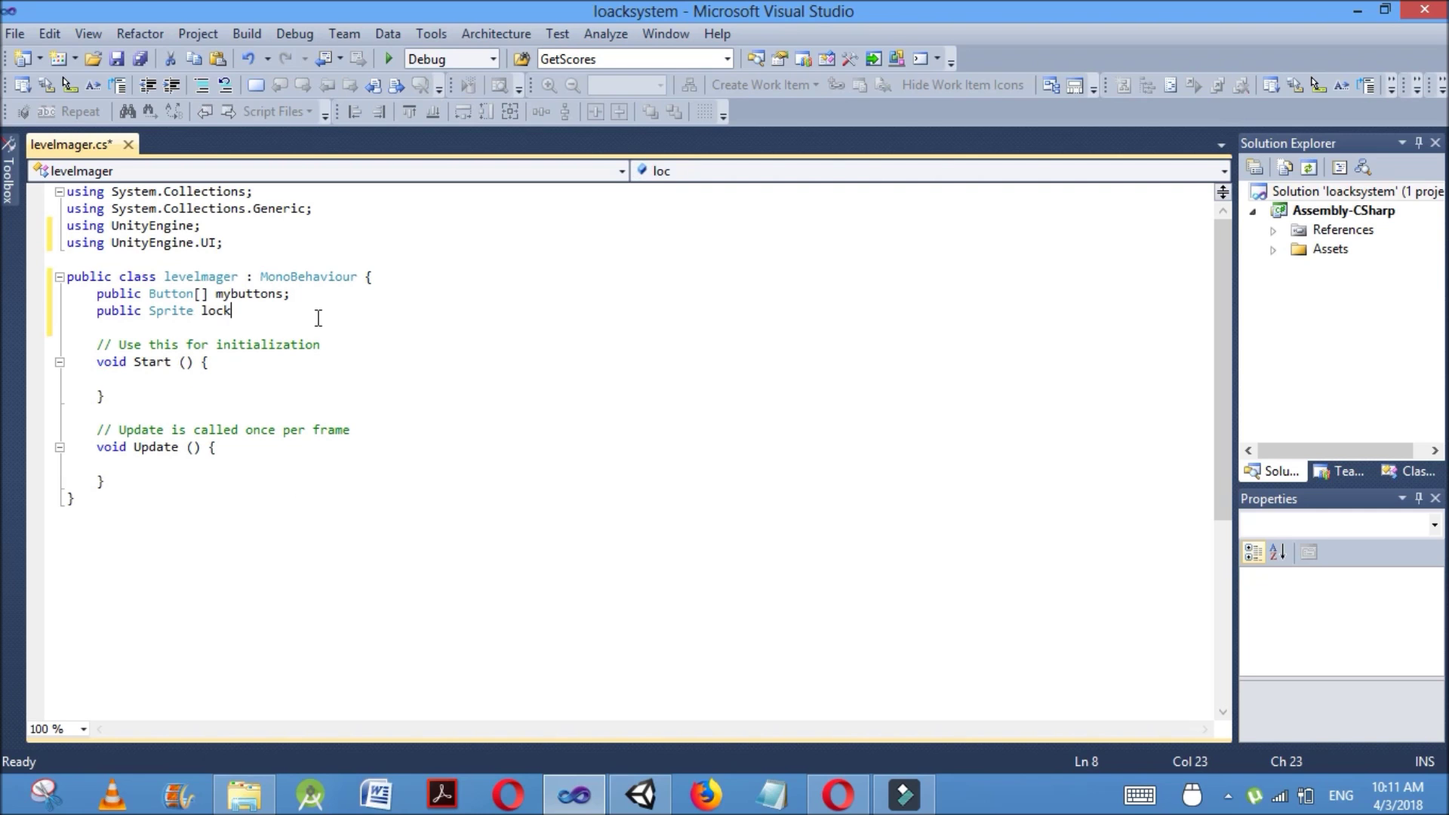
type("_image;")
key("ctrl+s")
Add a for loop with an empty body in Start, running int i from 0 while i < mybuttons.Length with i++
left_click(235, 363)
key("Return")
key("Return")
key("Up")
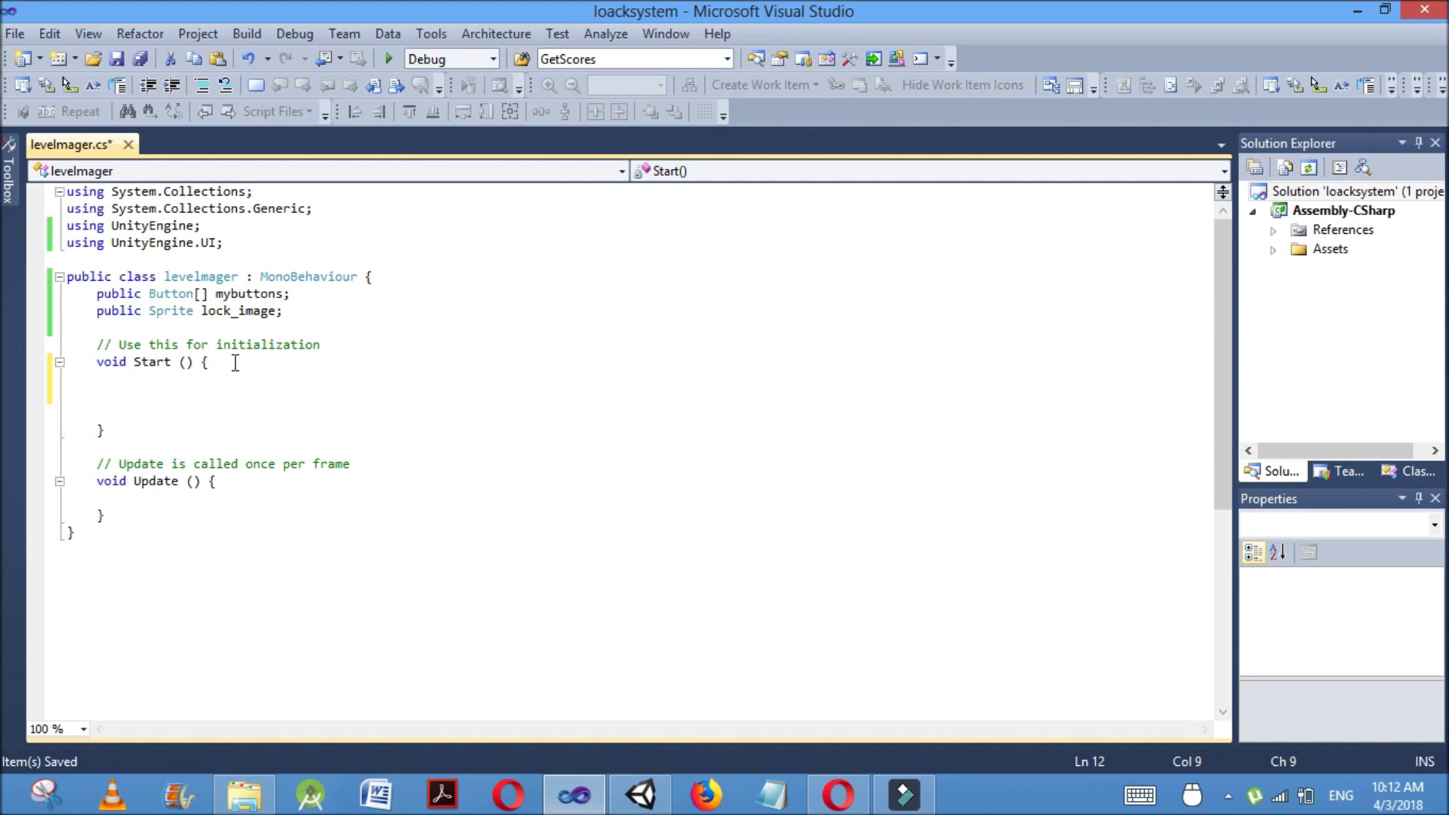
type("for")
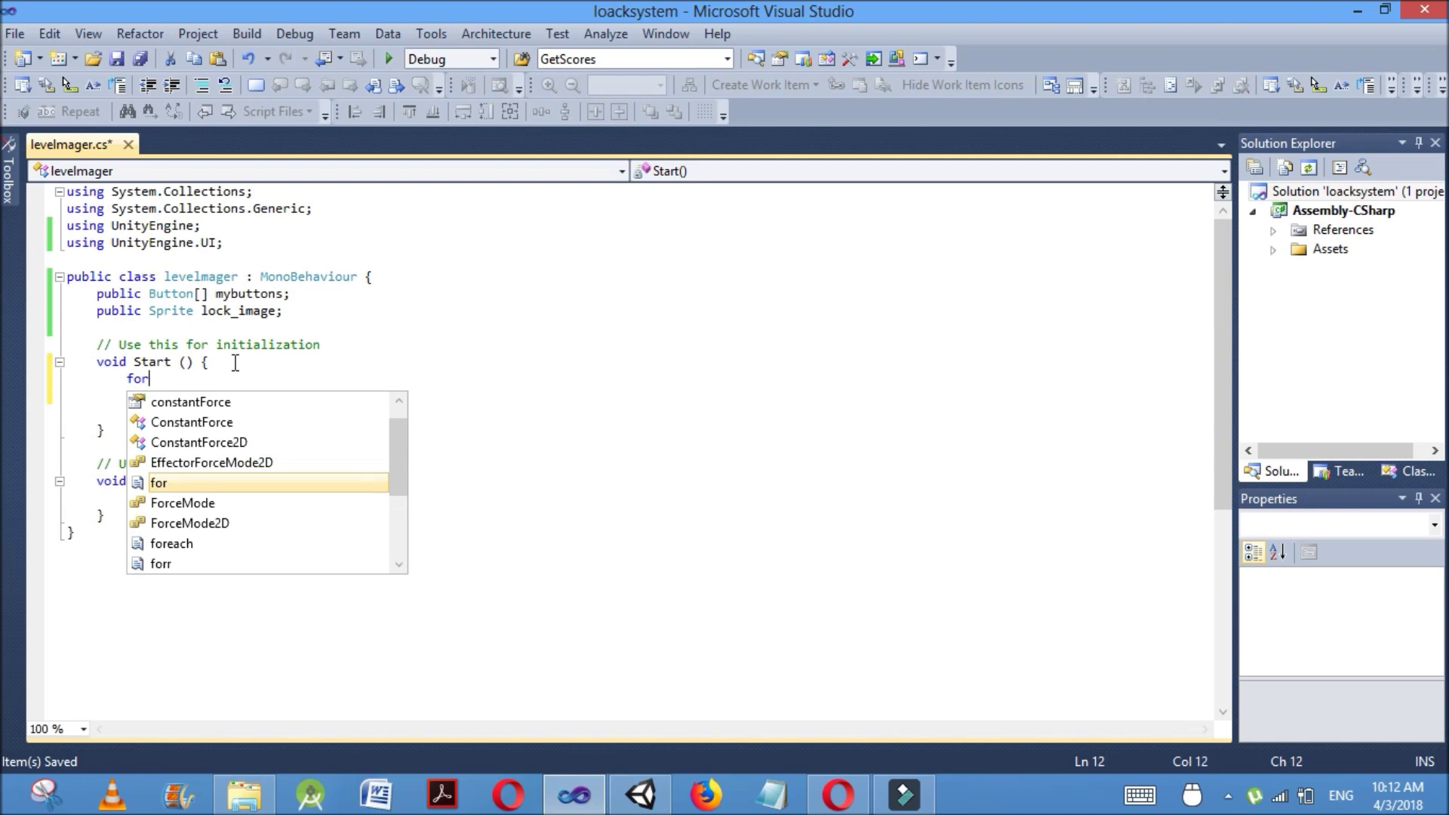
key("Escape")
type("(int i=0;i<")
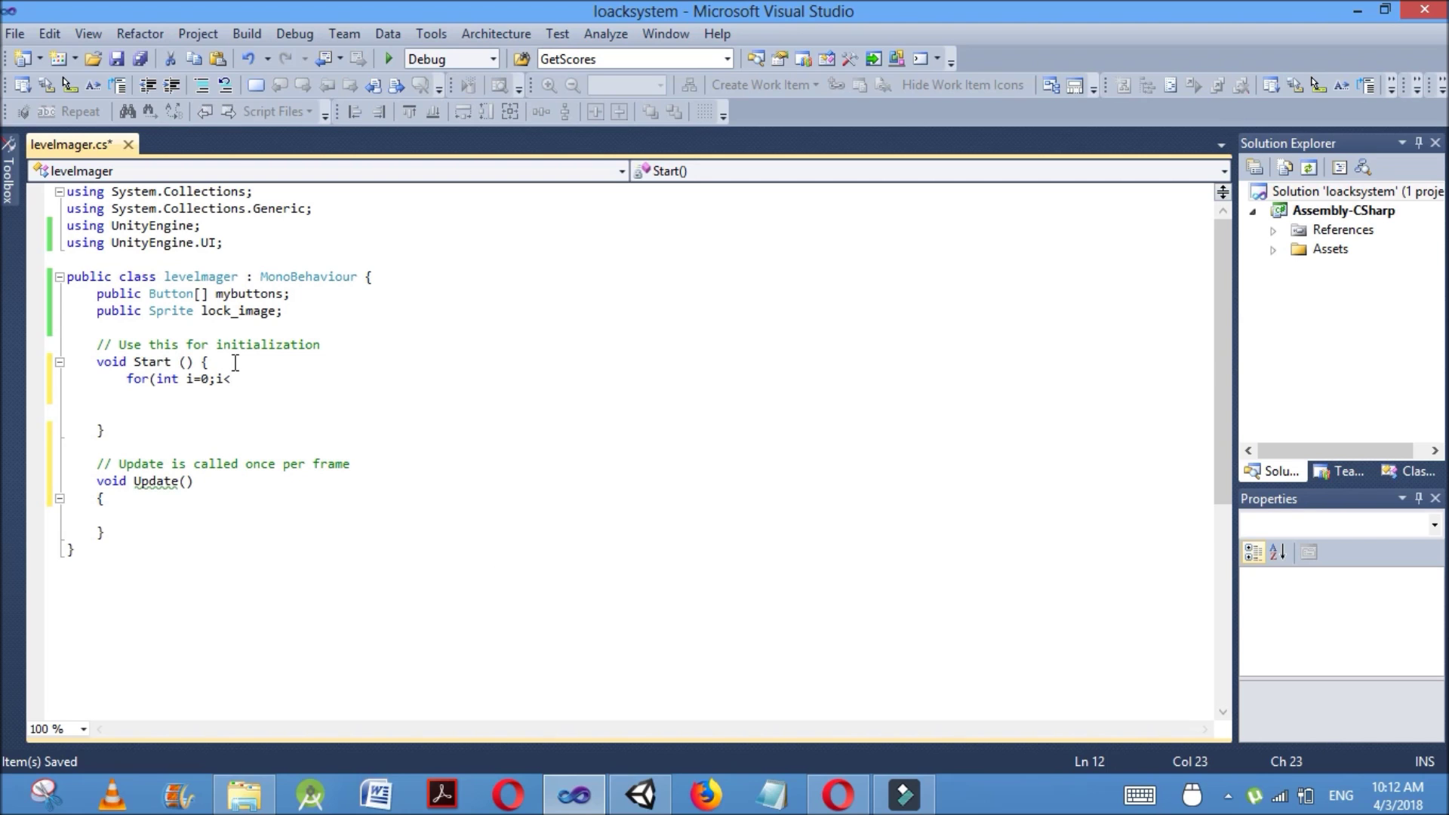
type("mybuttons.")
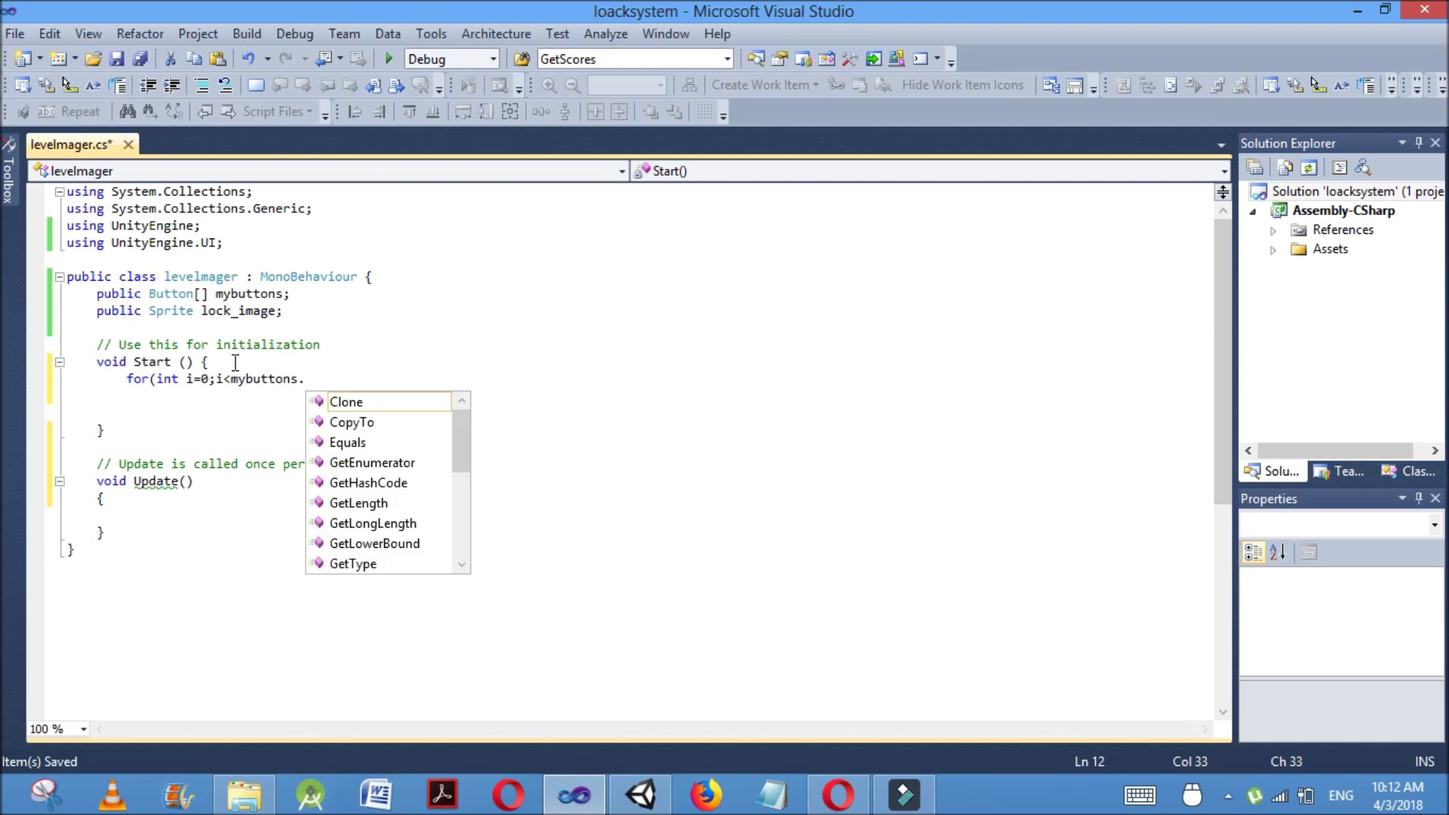
type("len")
key("Tab")
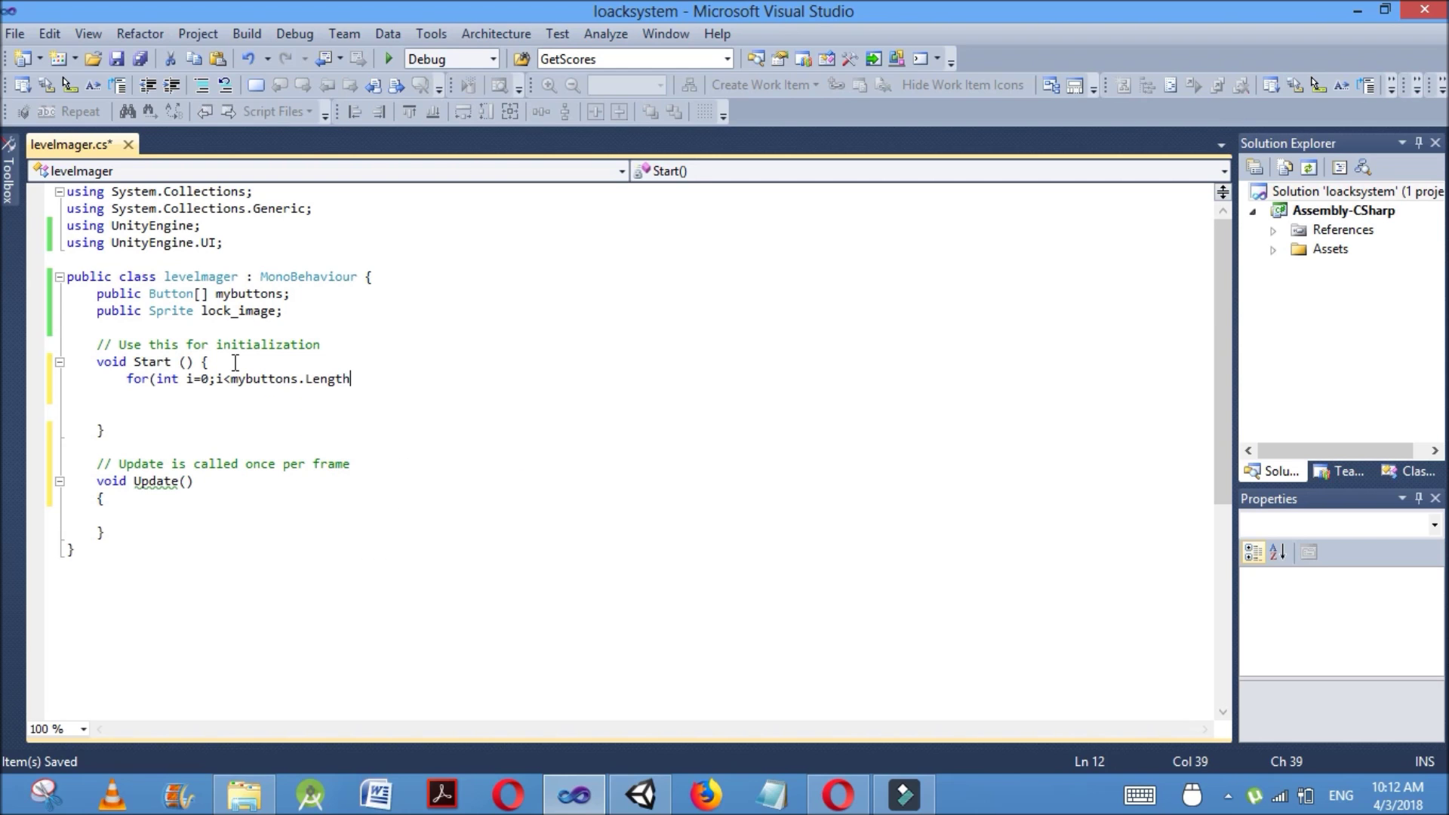
type(";")
type("i++)")
key("Return")
type("{")
key("Return")
key("Return")
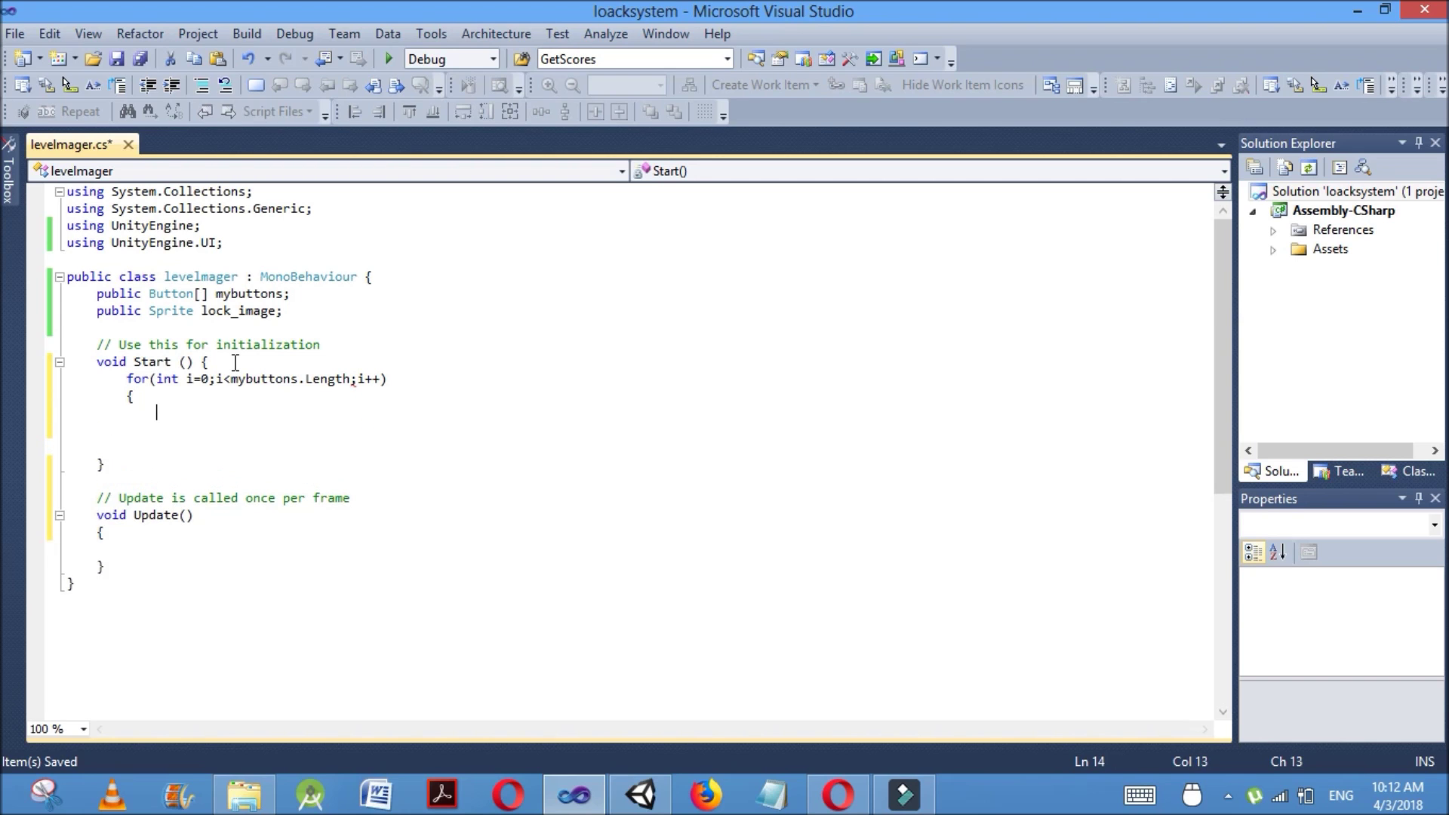
type("}")
Add the statement "mybuttons[i].GetComponent<Image>().sprite = lock_image;" to the for loop's body and save the script
left_click(171, 405)
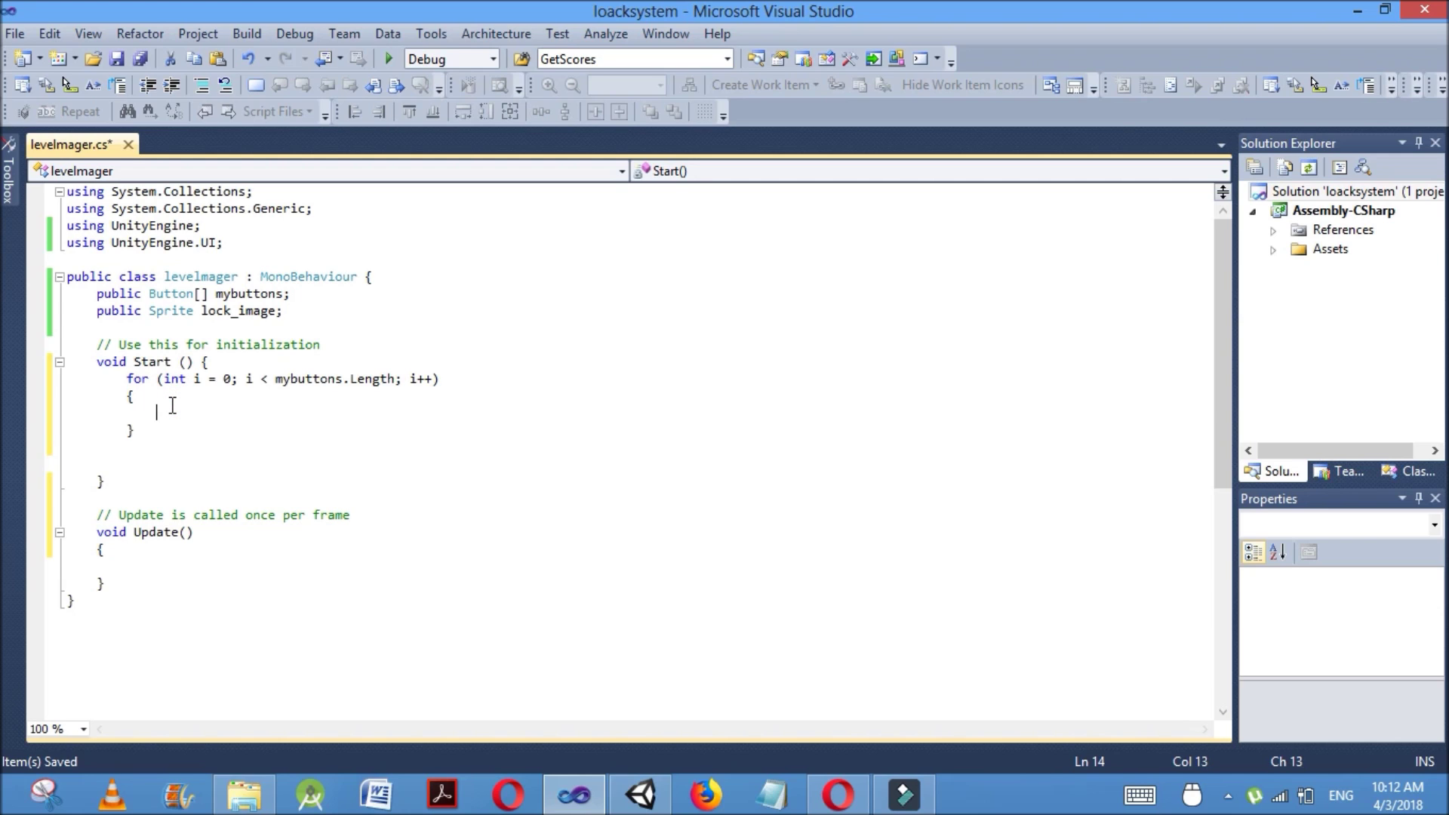
type("mybuttons[i].get")
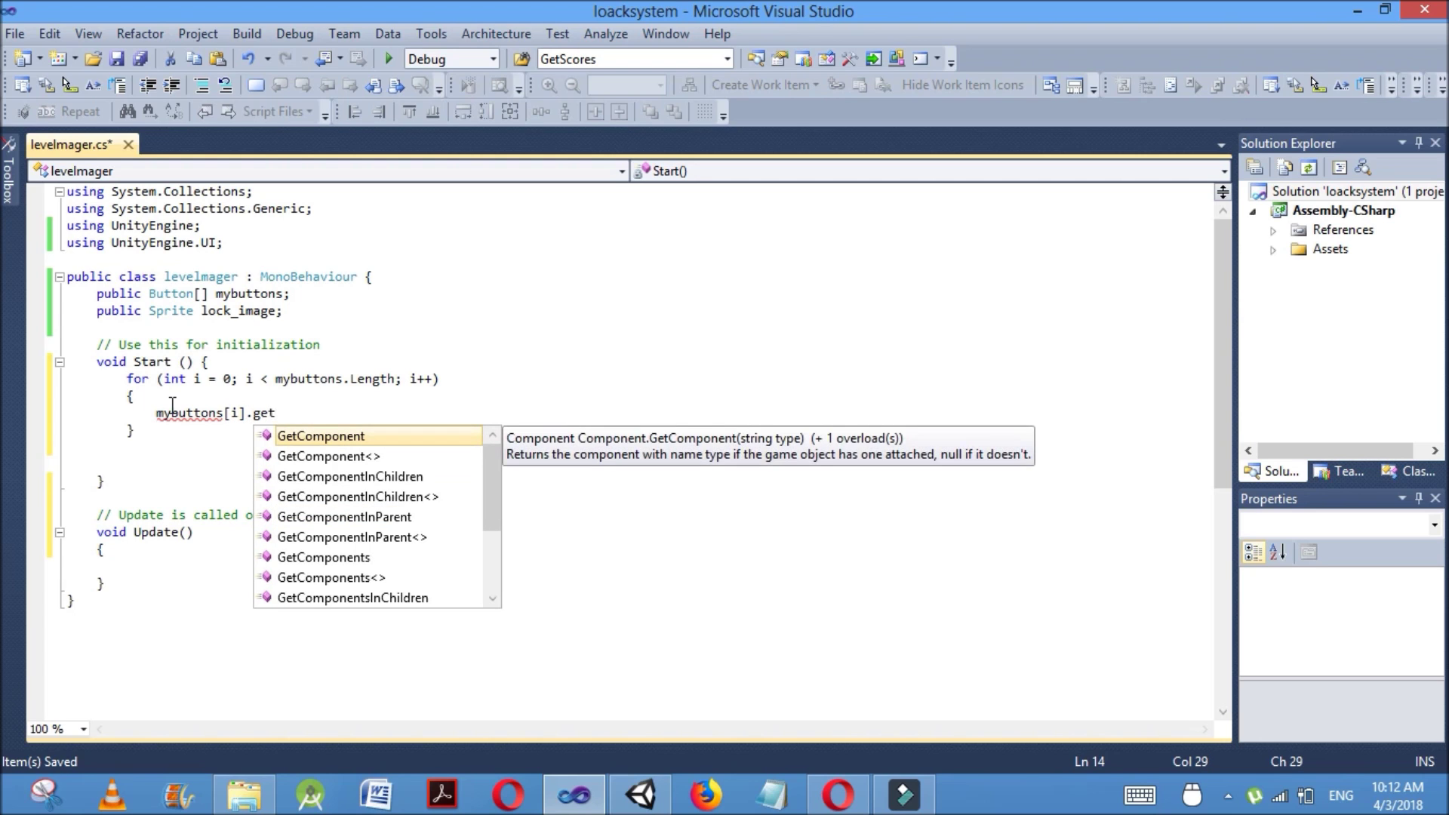
key("Tab")
type("<")
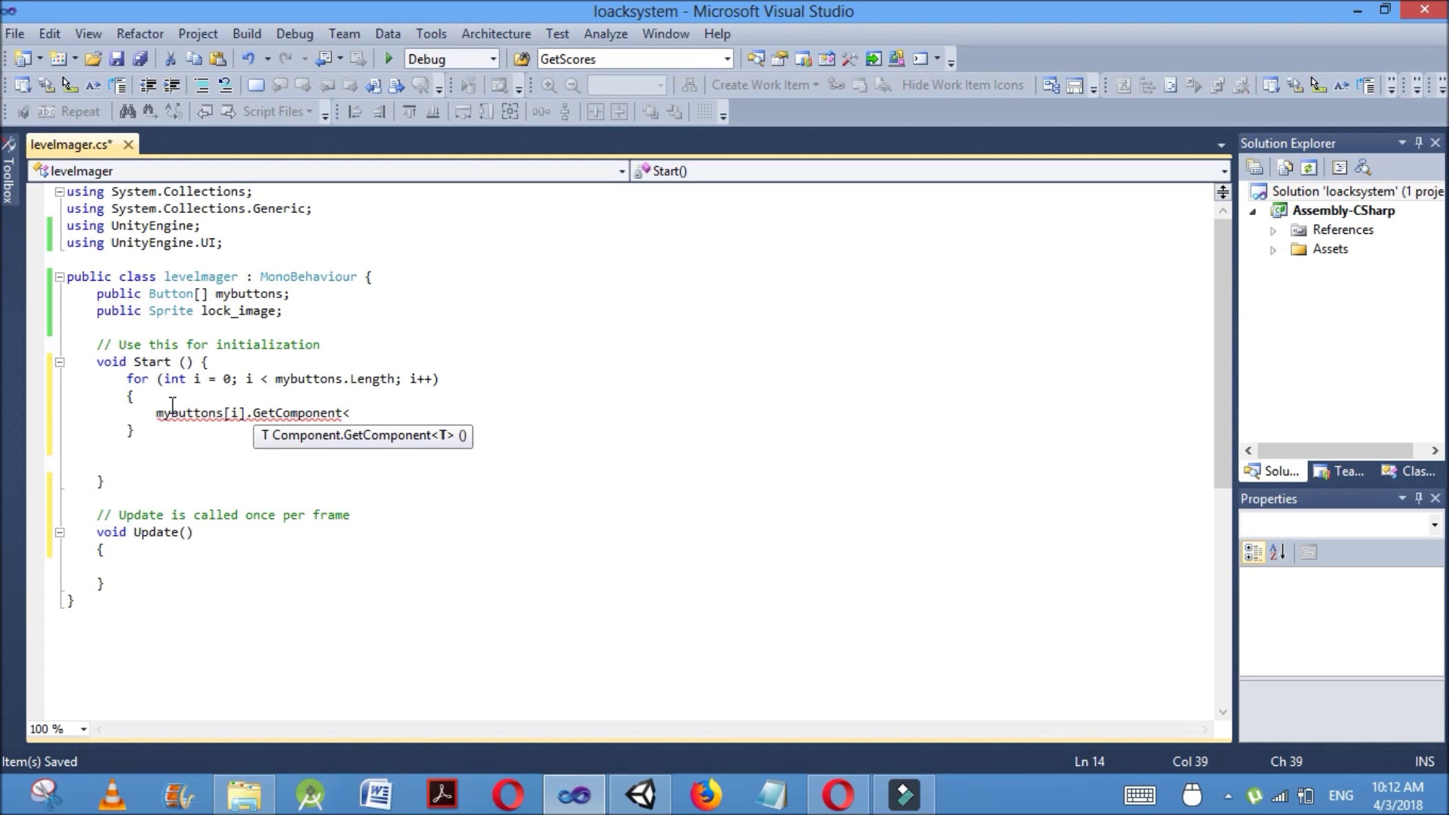
type("Image")
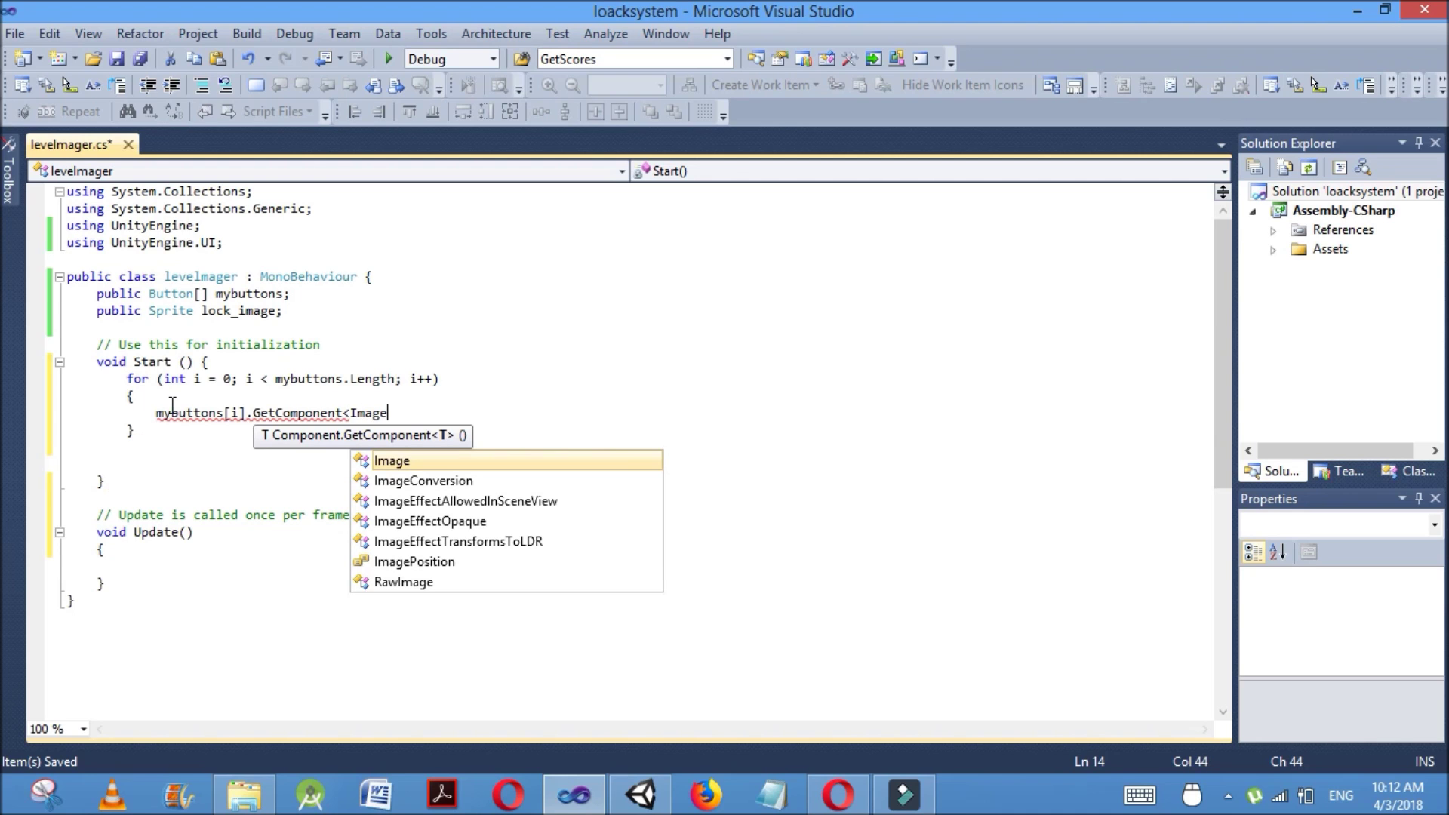
type(">")
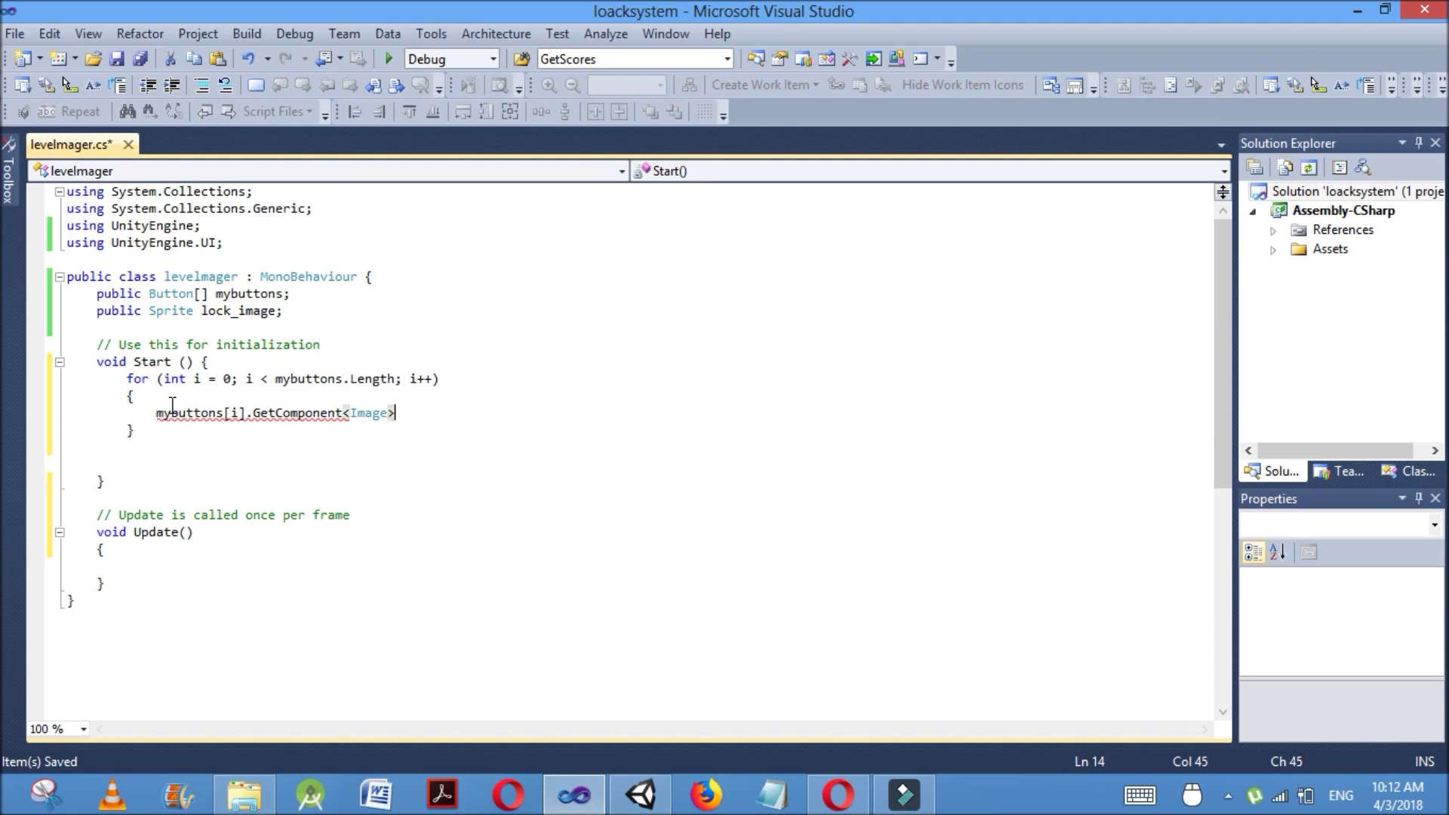
type("().sprite")
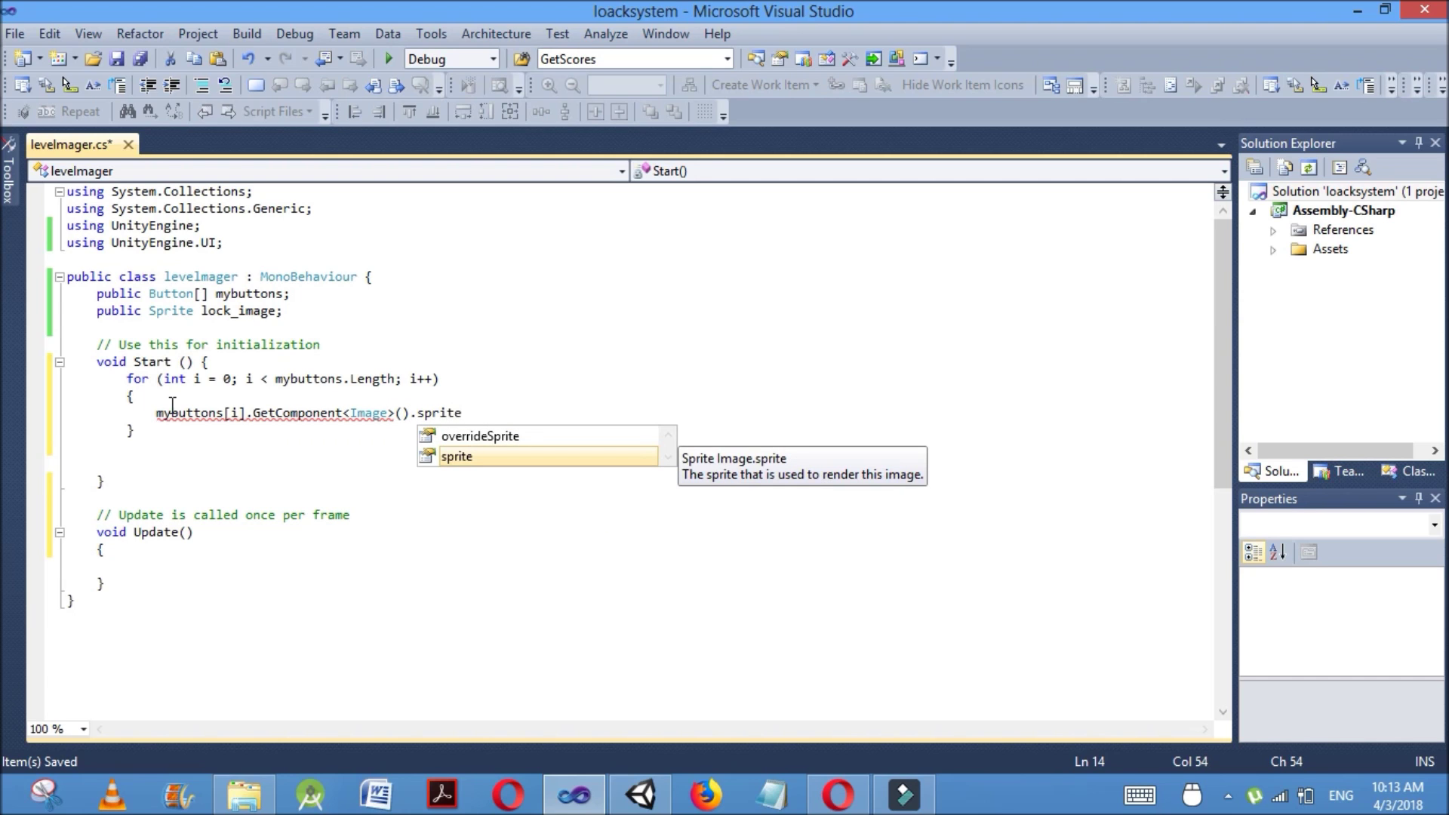
type("=")
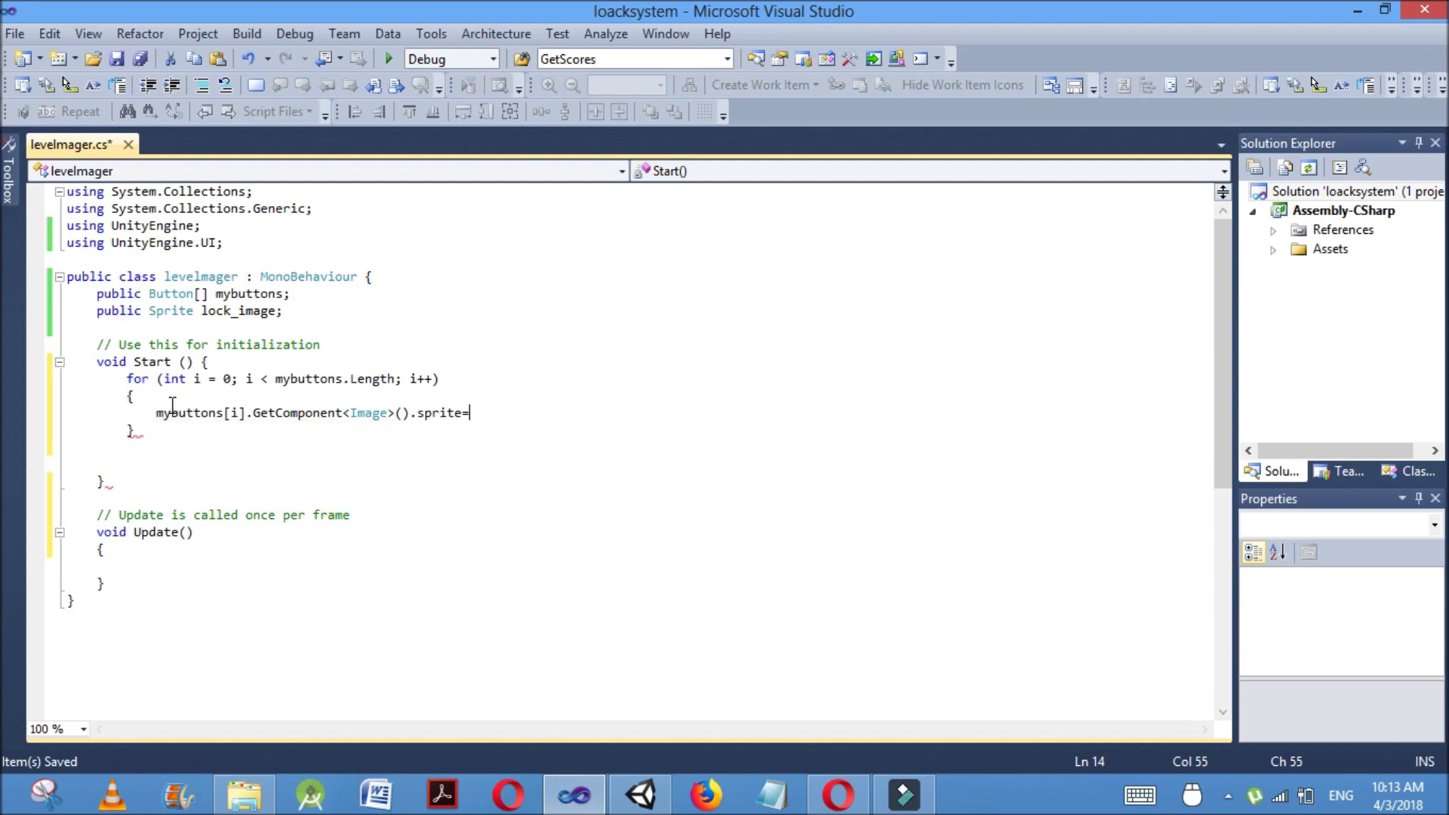
type("loc")
key("Down")
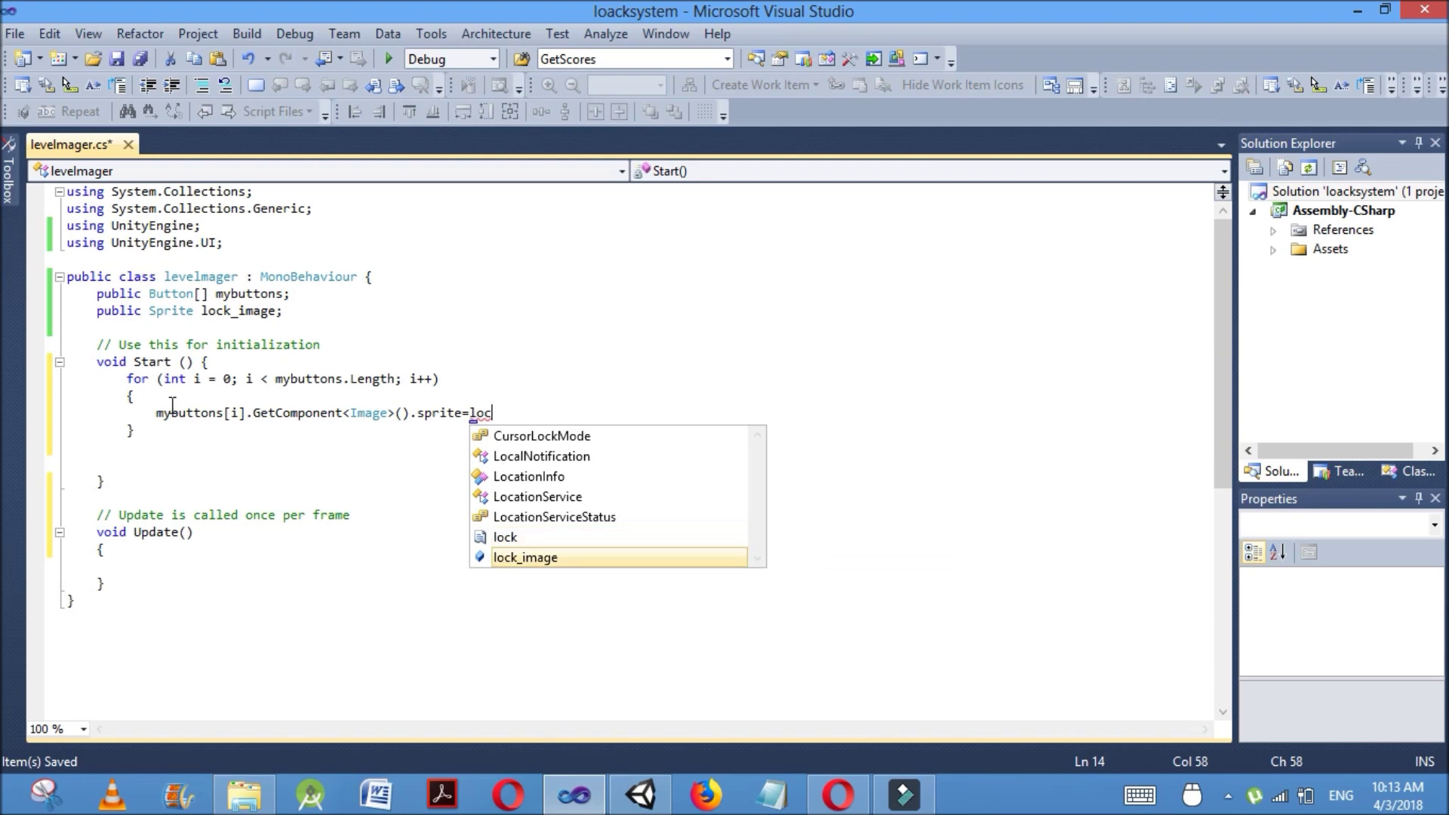
key("Return")
type(";")
key("ctrl+s")
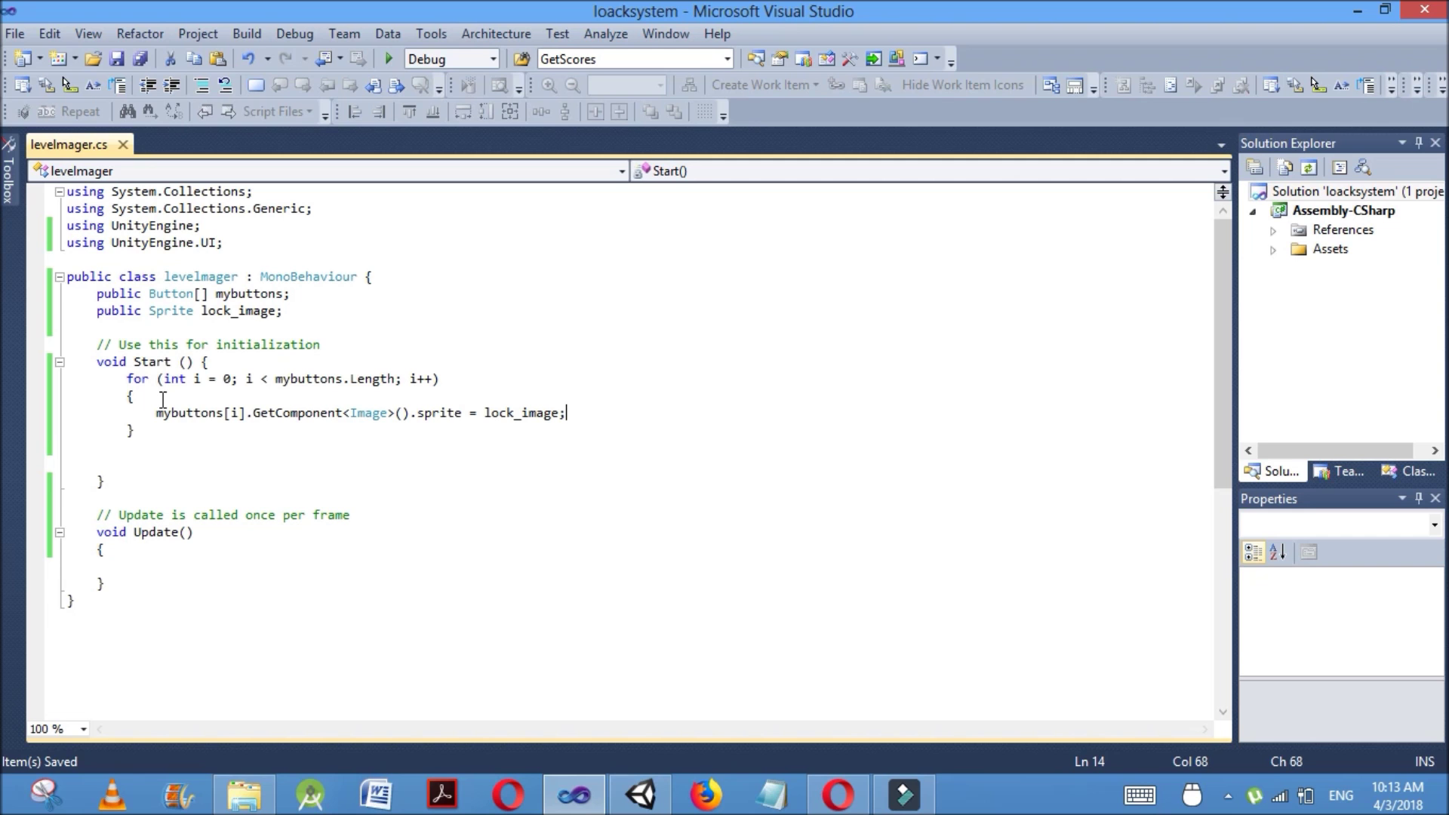
Switch to Unity, create an empty game object in myscene and rename it levelmager
left_click(641, 794)
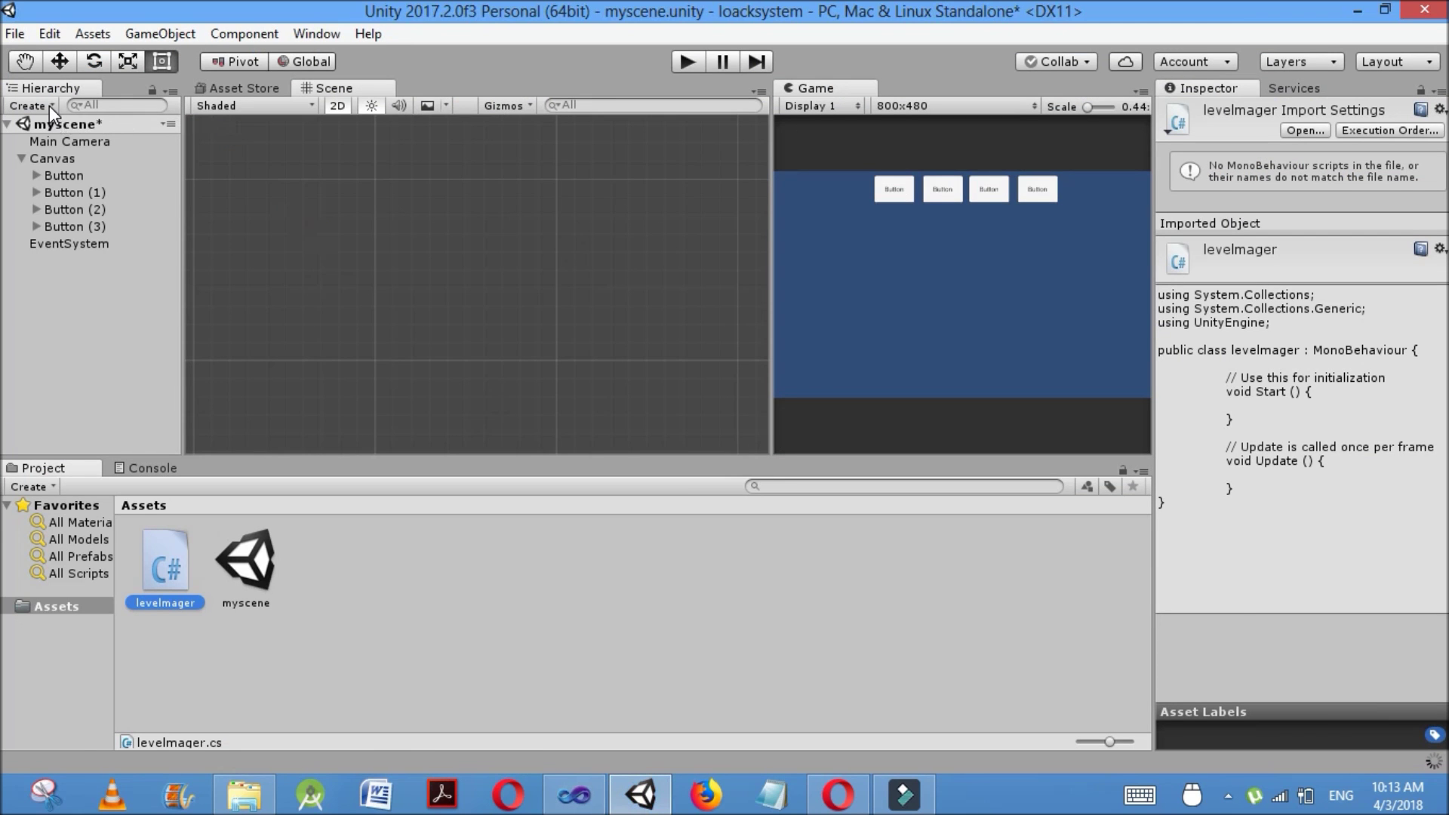
left_click(48, 106)
left_click(83, 129)
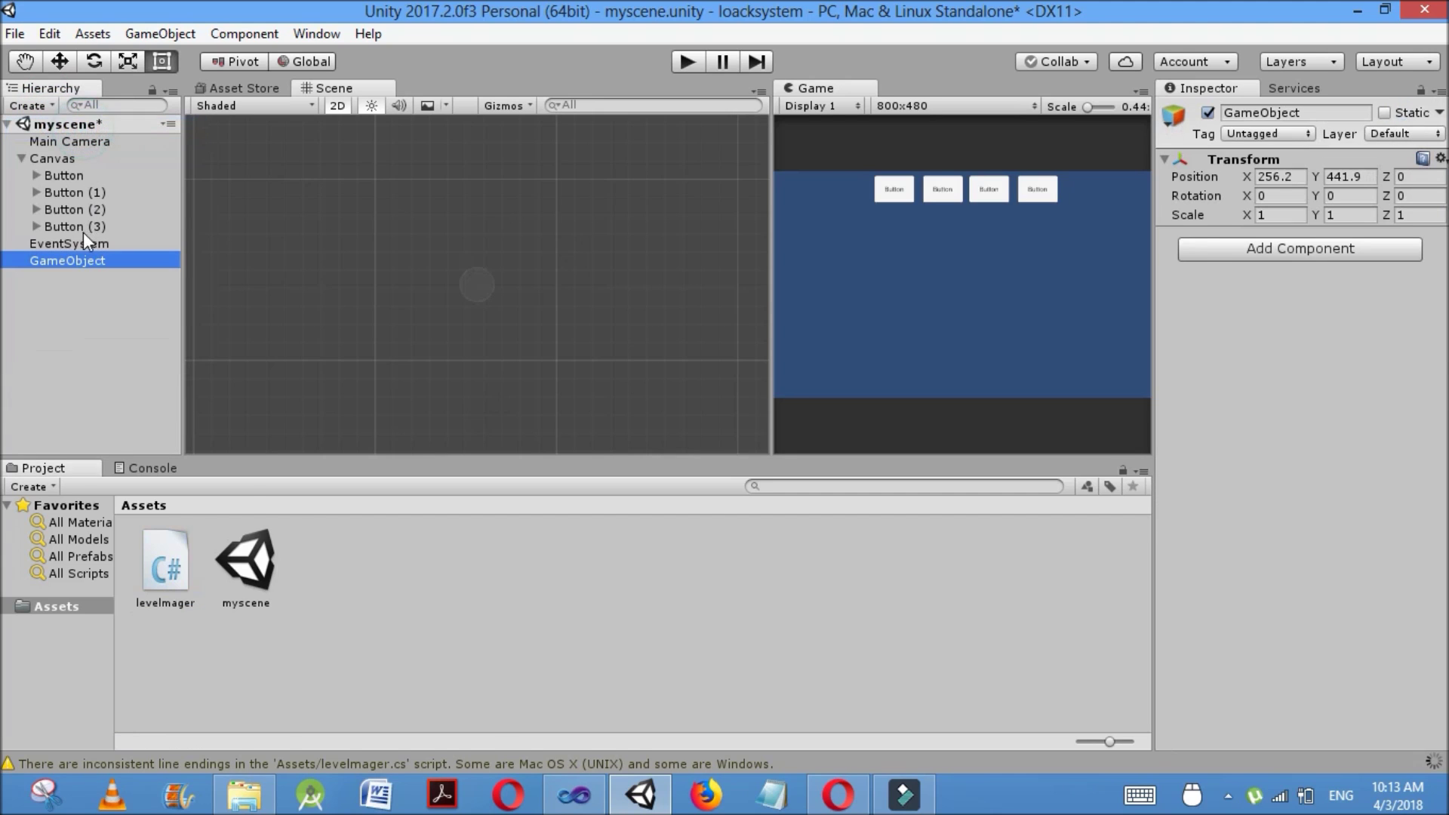
right_click(78, 260)
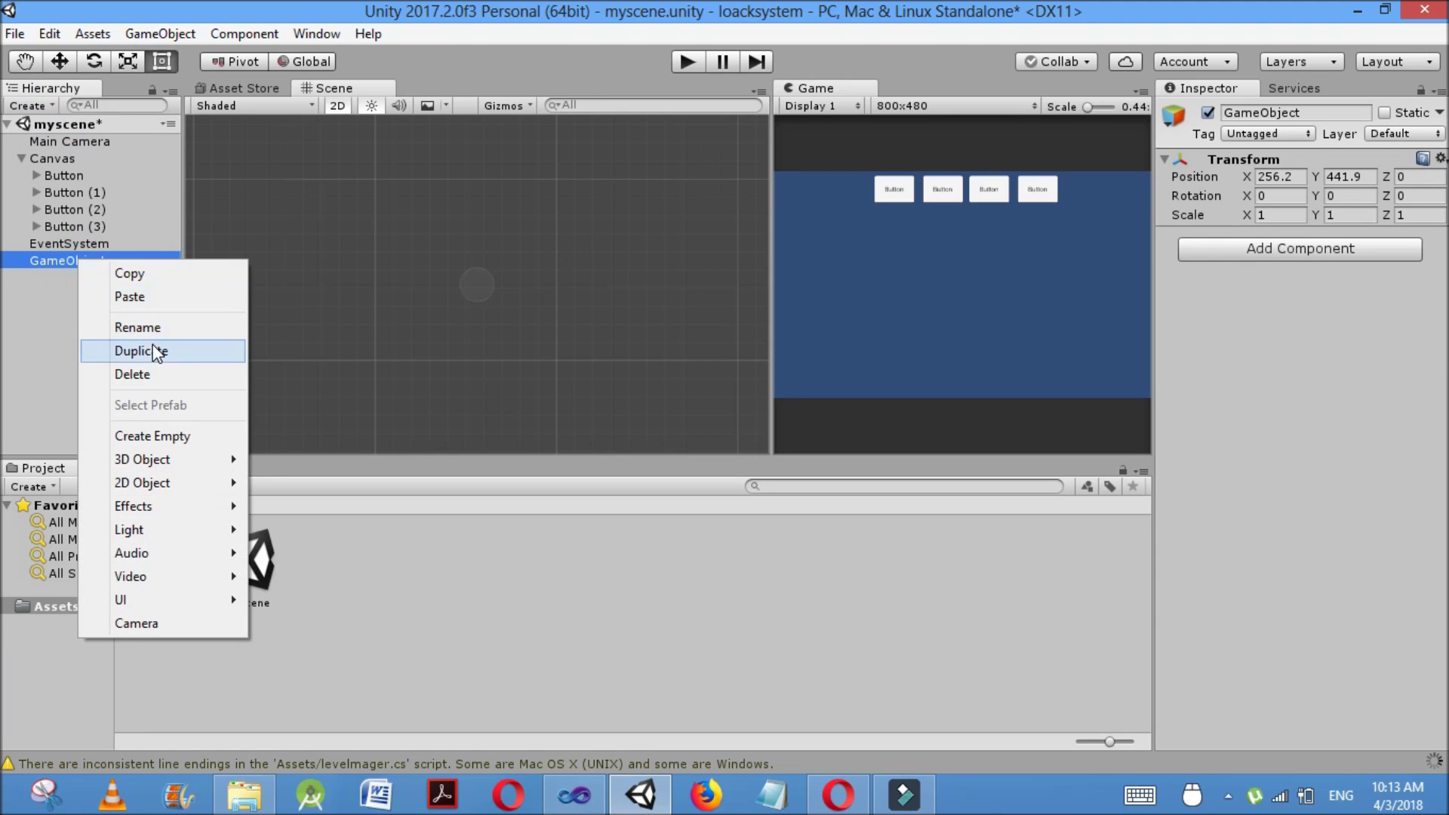
left_click(164, 329)
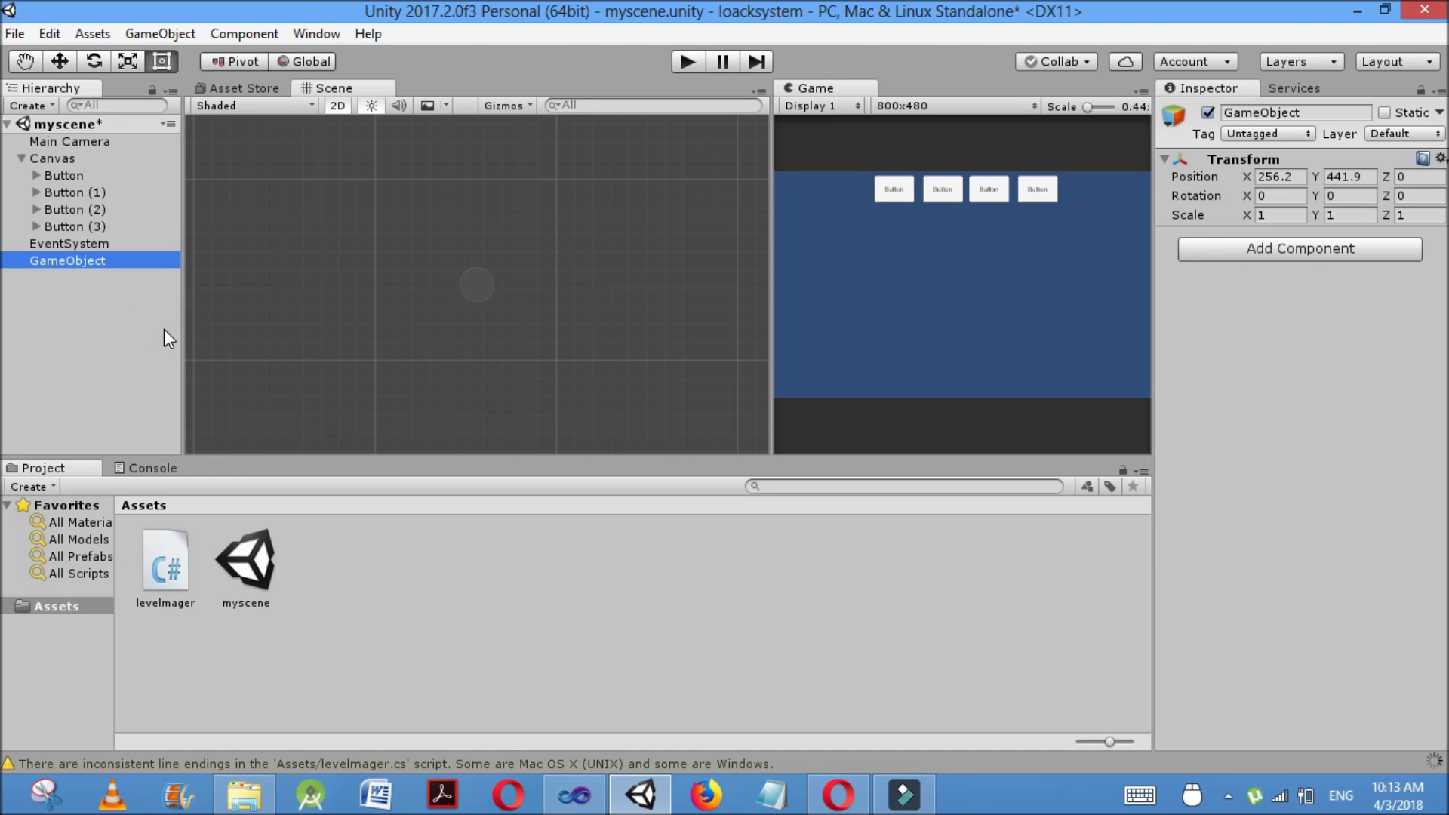
left_click(116, 260)
type("levelmager")
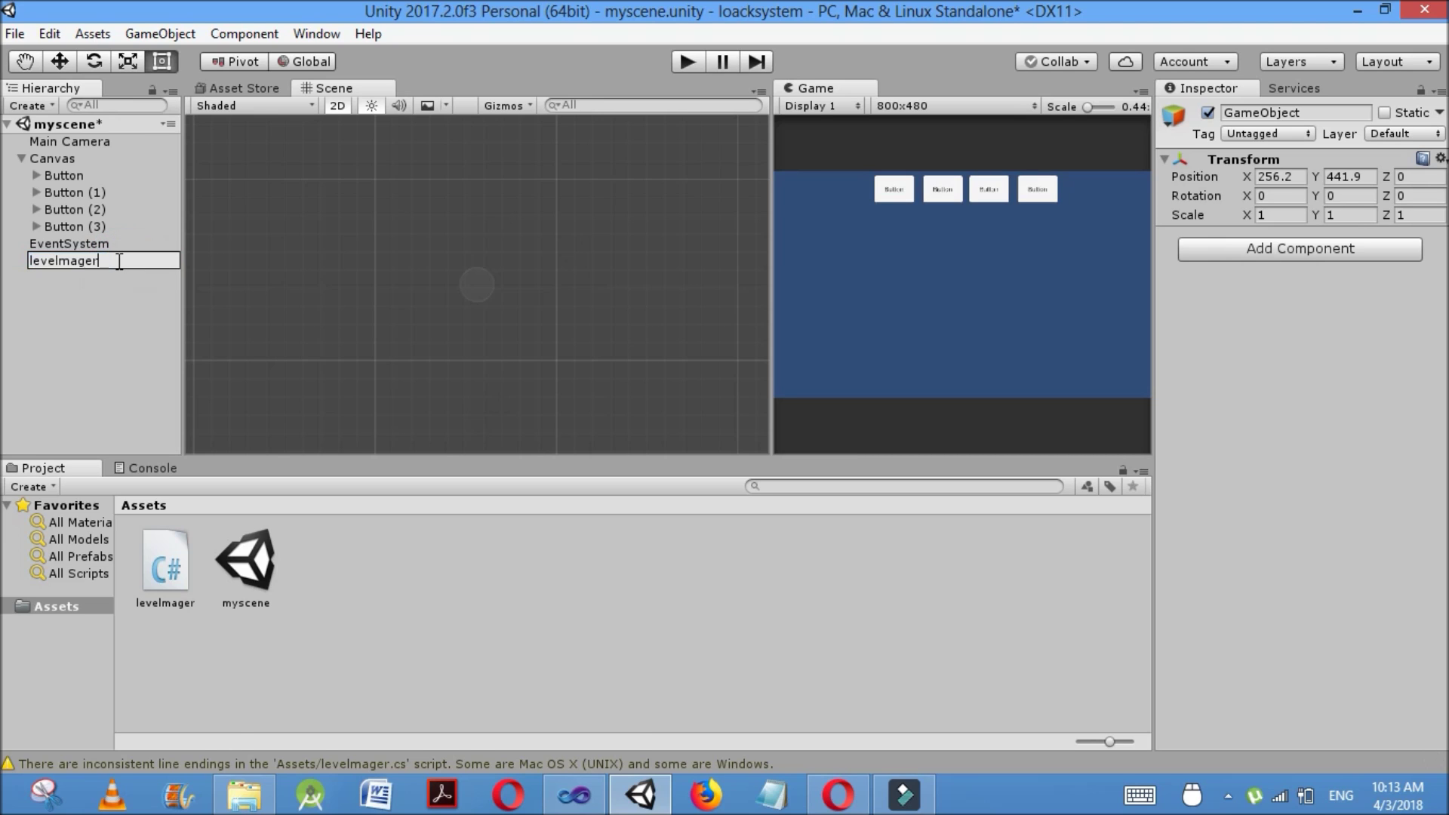
right_click(116, 260)
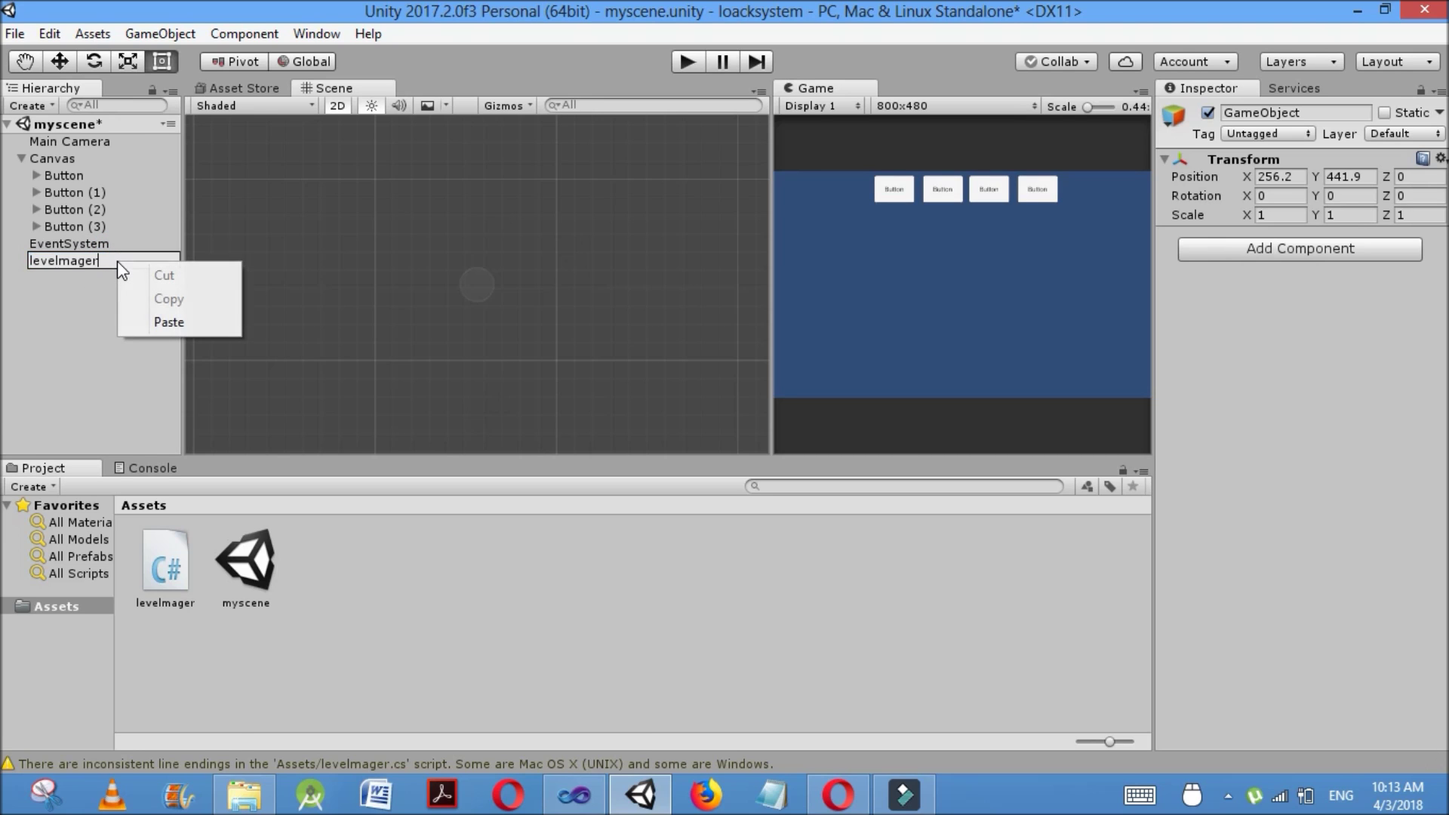
left_click(86, 317)
left_click(84, 322)
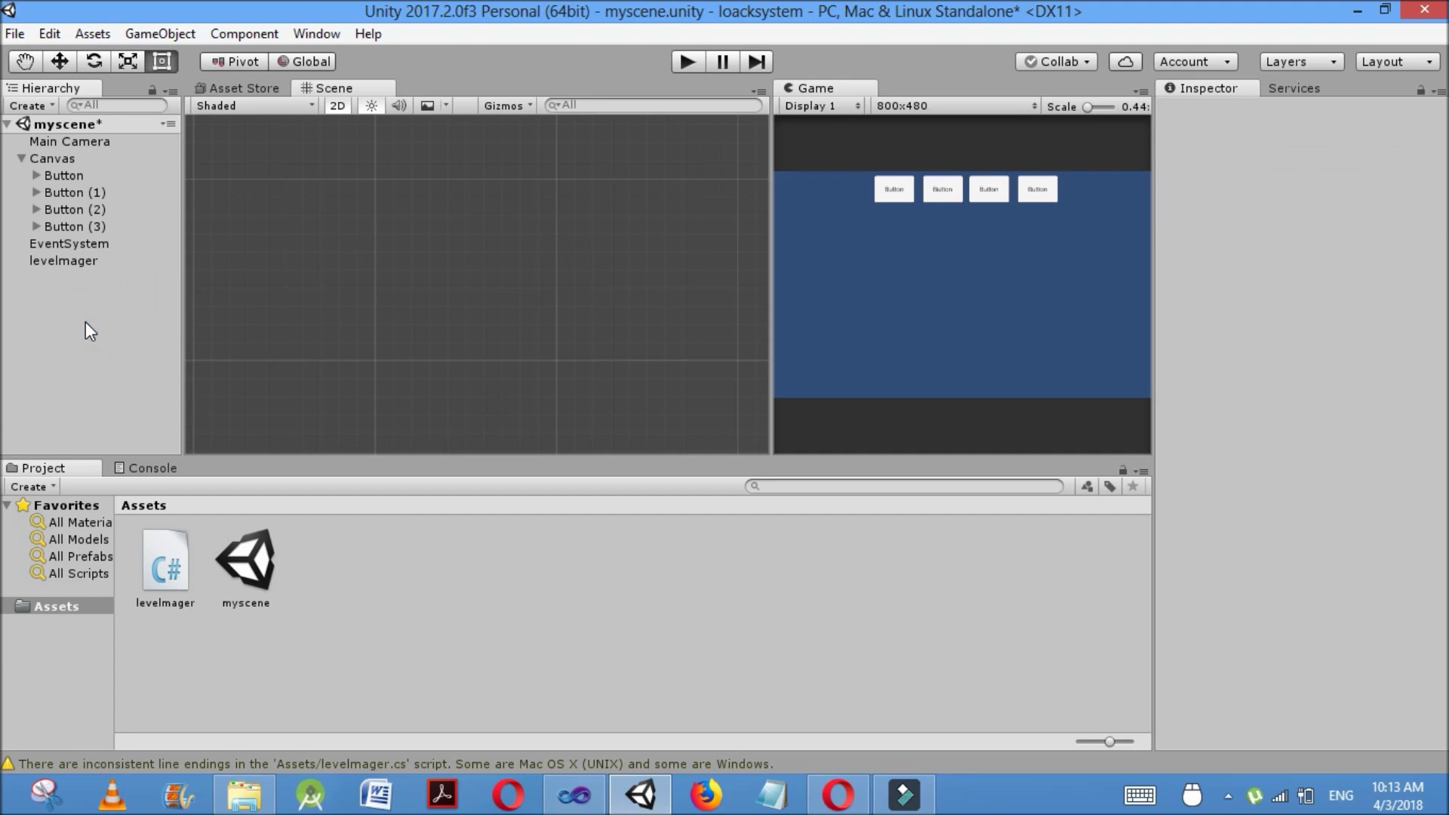
Attach the levelmager script to the levelmager object and set its Mybuttons array size to 4
left_click(98, 262)
left_click_drag(169, 577, 1360, 436)
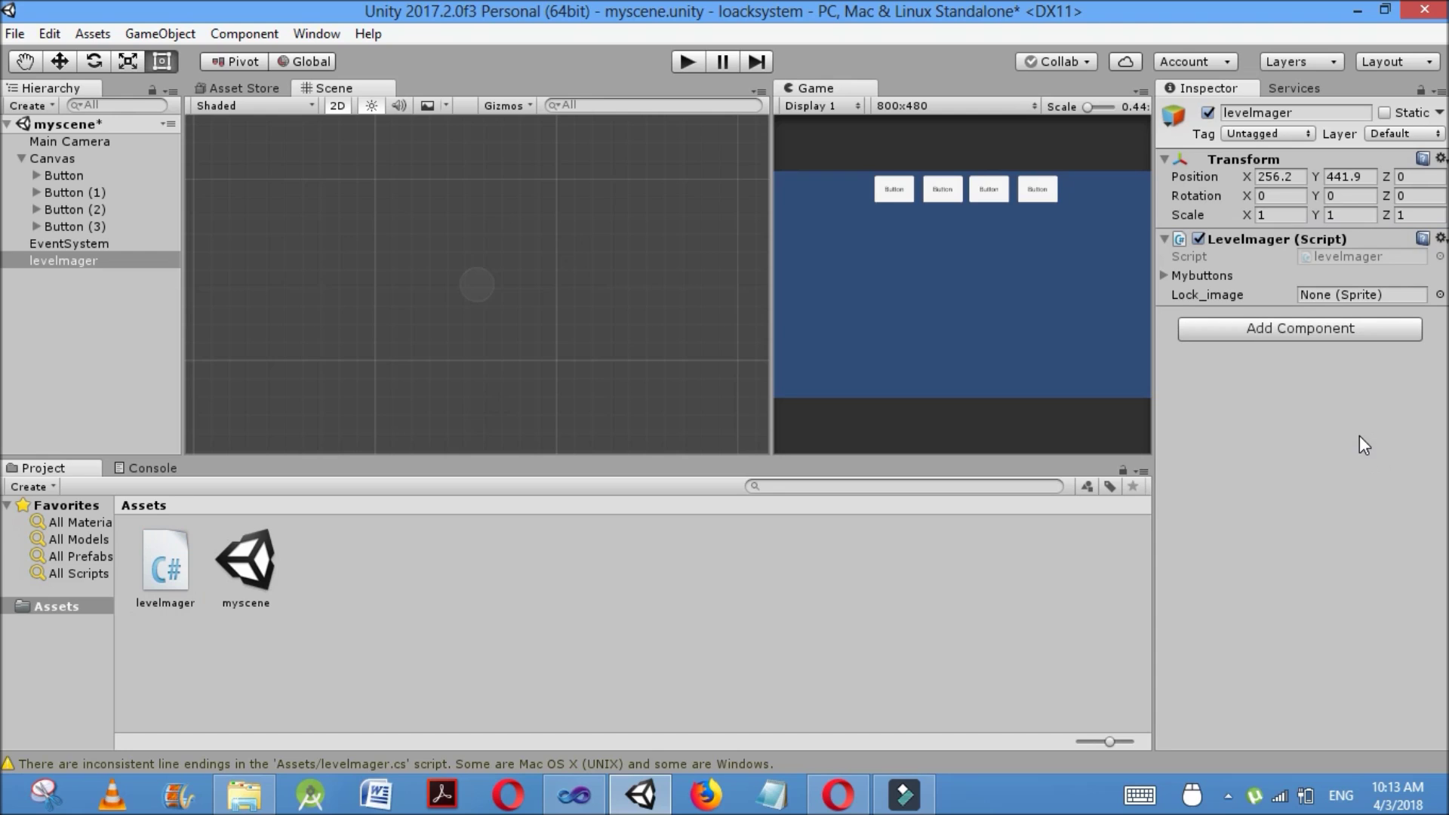
left_click(1167, 270)
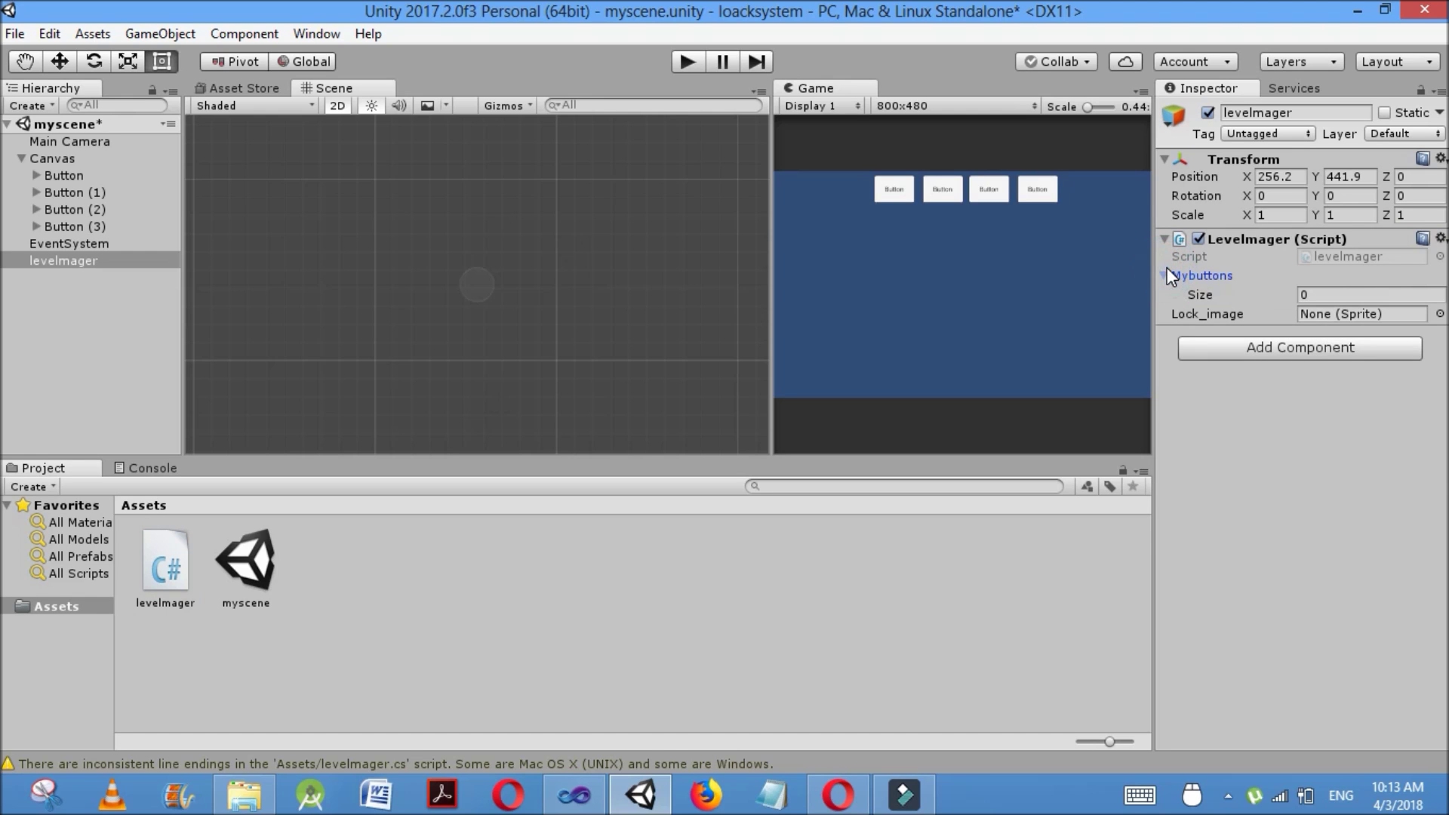
left_click(1319, 295)
type("4")
key("Return")
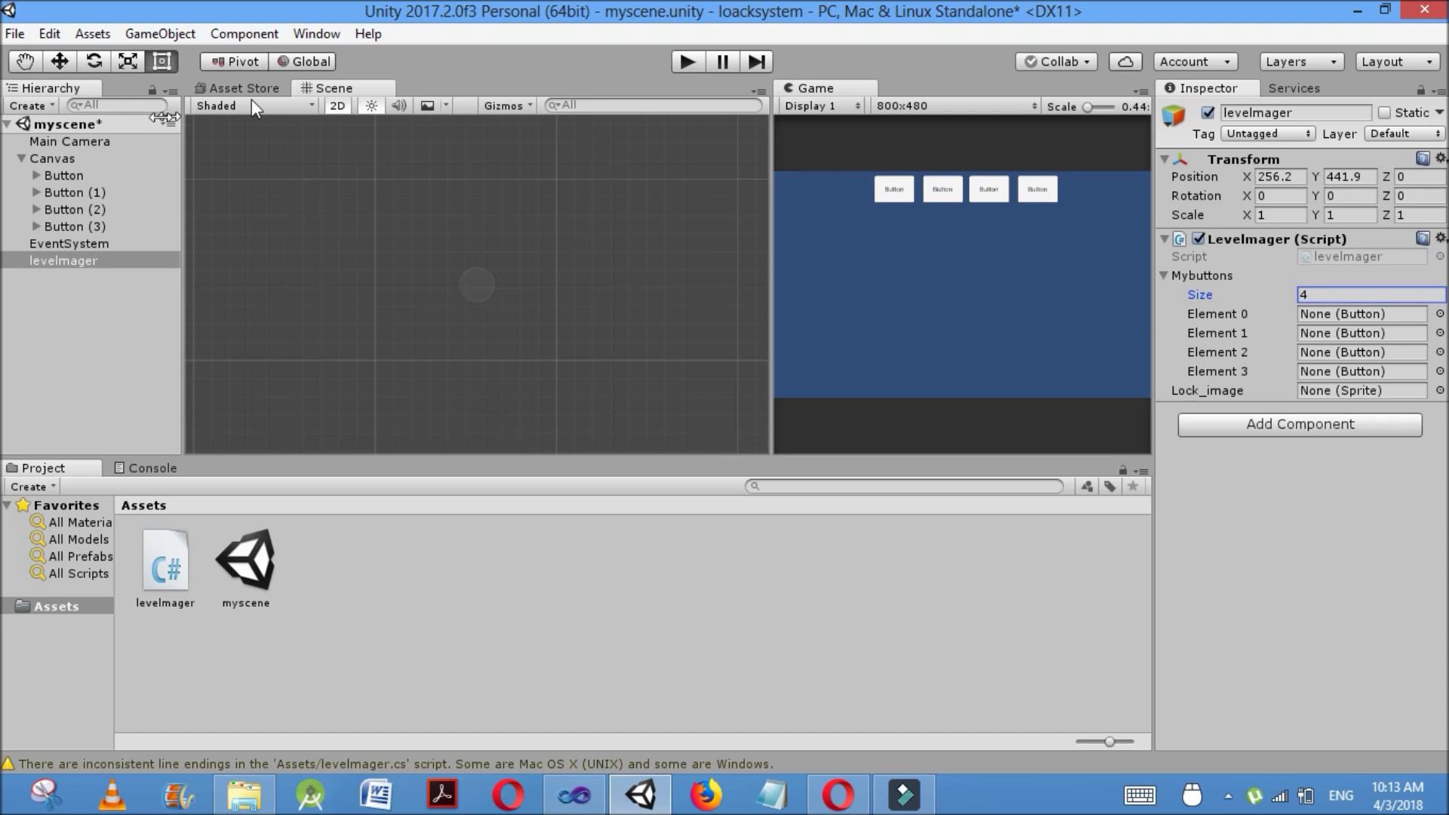
Assign Button, Button (1), Button (2) and Button (3) to Elements 0 to 3 of the Mybuttons array
left_click_drag(74, 178, 1398, 311)
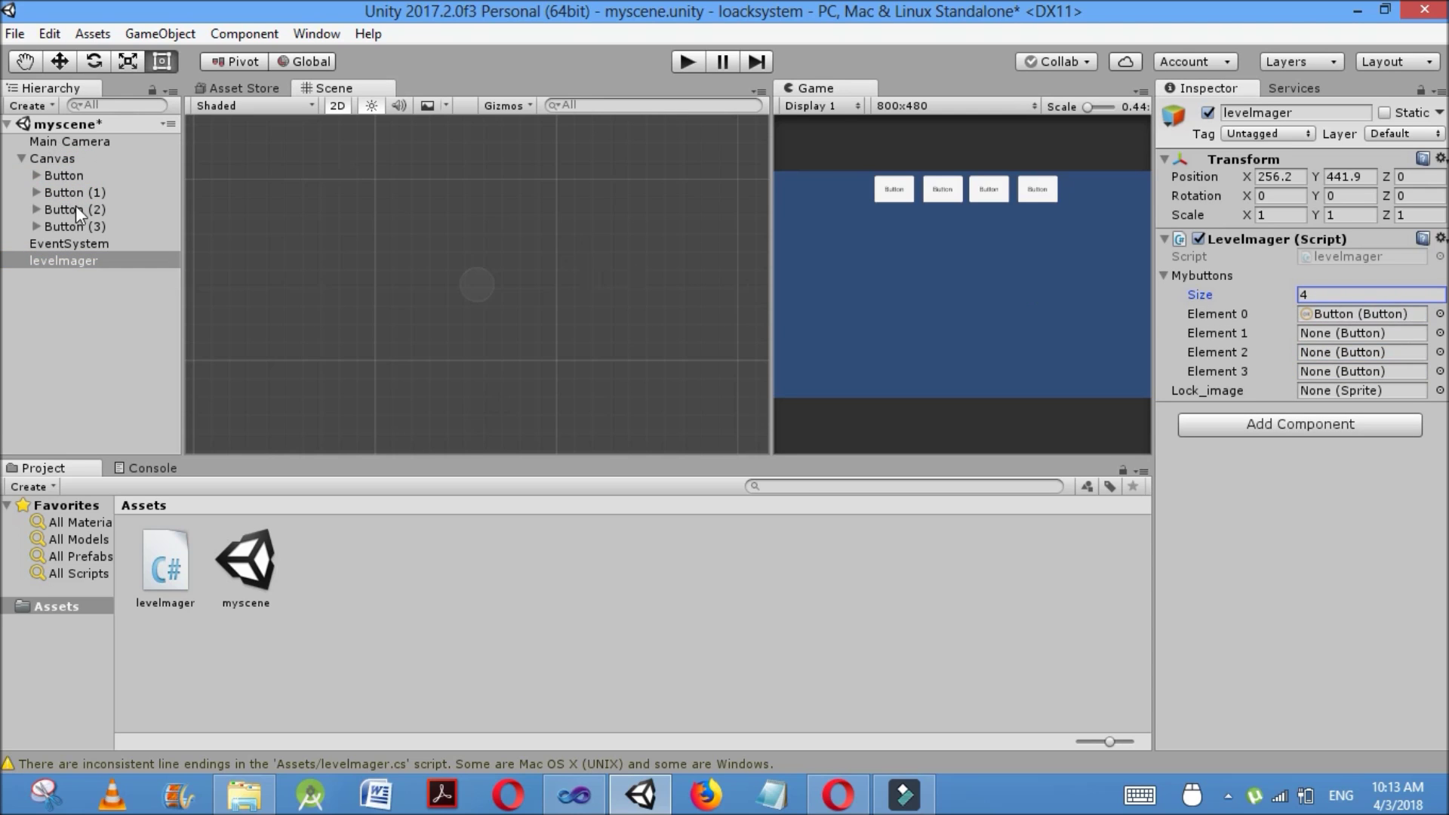
left_click_drag(74, 192, 1316, 332)
left_click_drag(94, 211, 1357, 352)
left_click_drag(93, 229, 1381, 374)
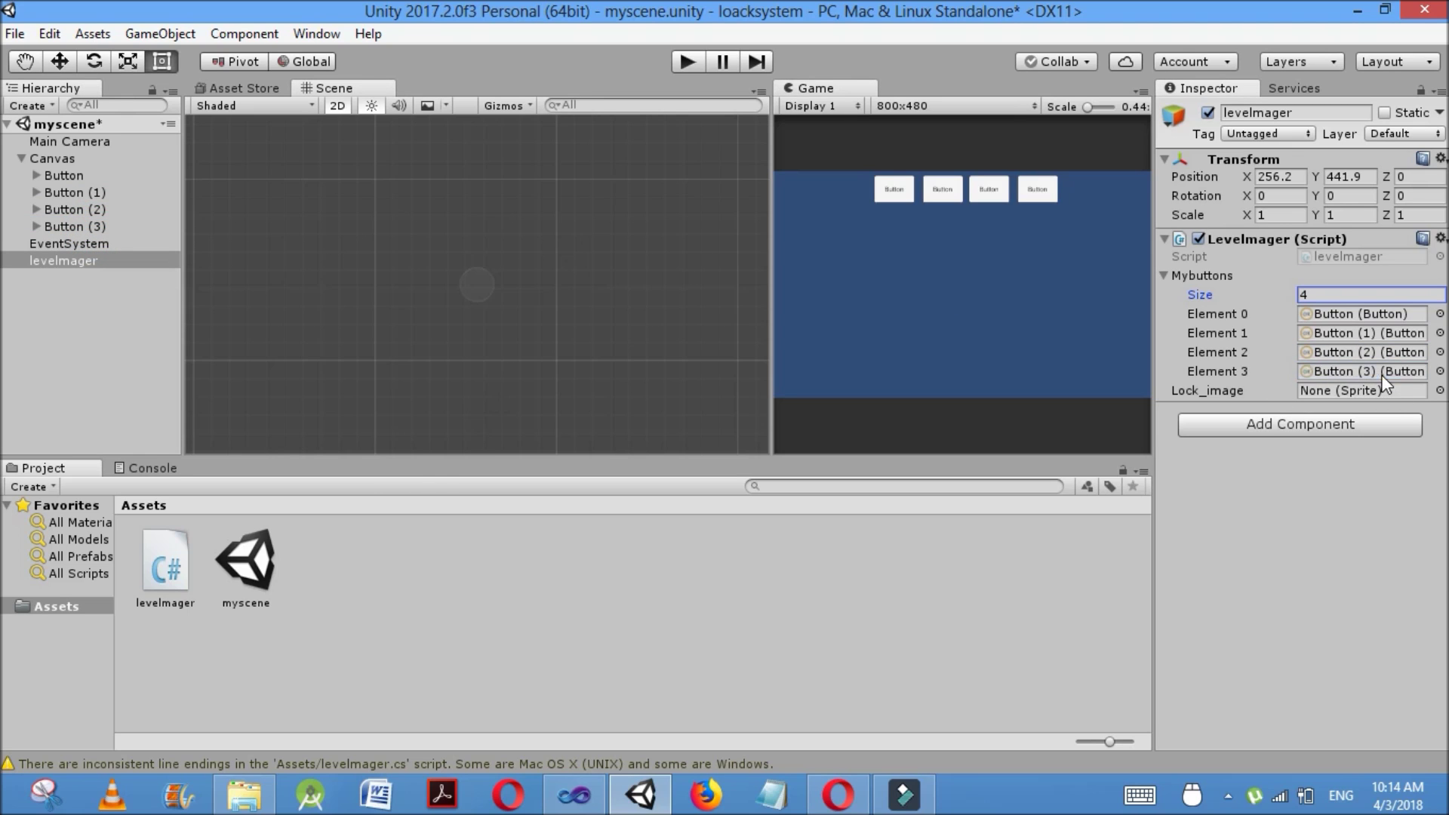
Import the lock picture into the project's Assets folder and assign it to the script's Lock_image field
left_click(1355, 8)
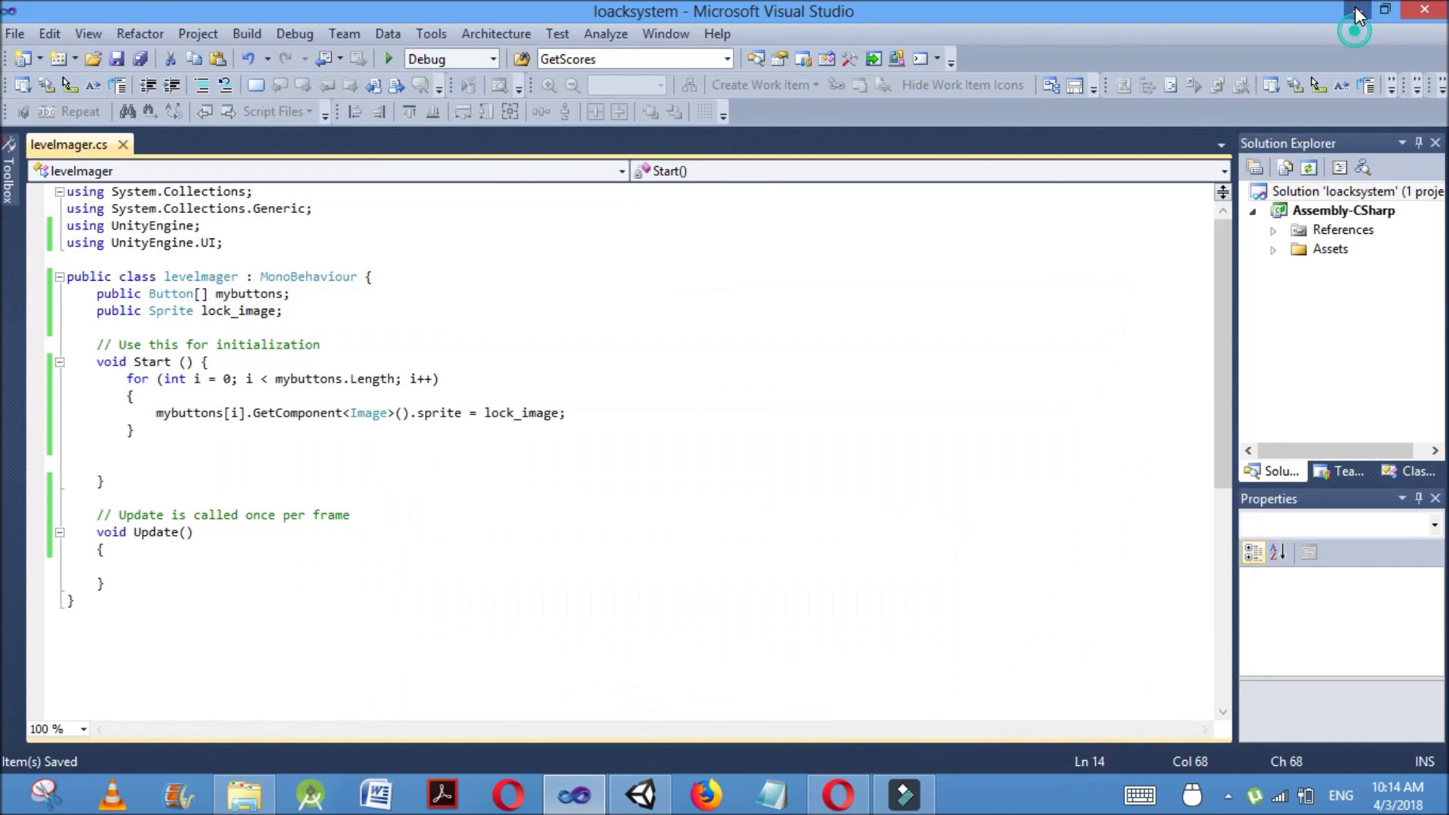
left_click(1356, 9)
left_click_drag(762, 152, 415, 640)
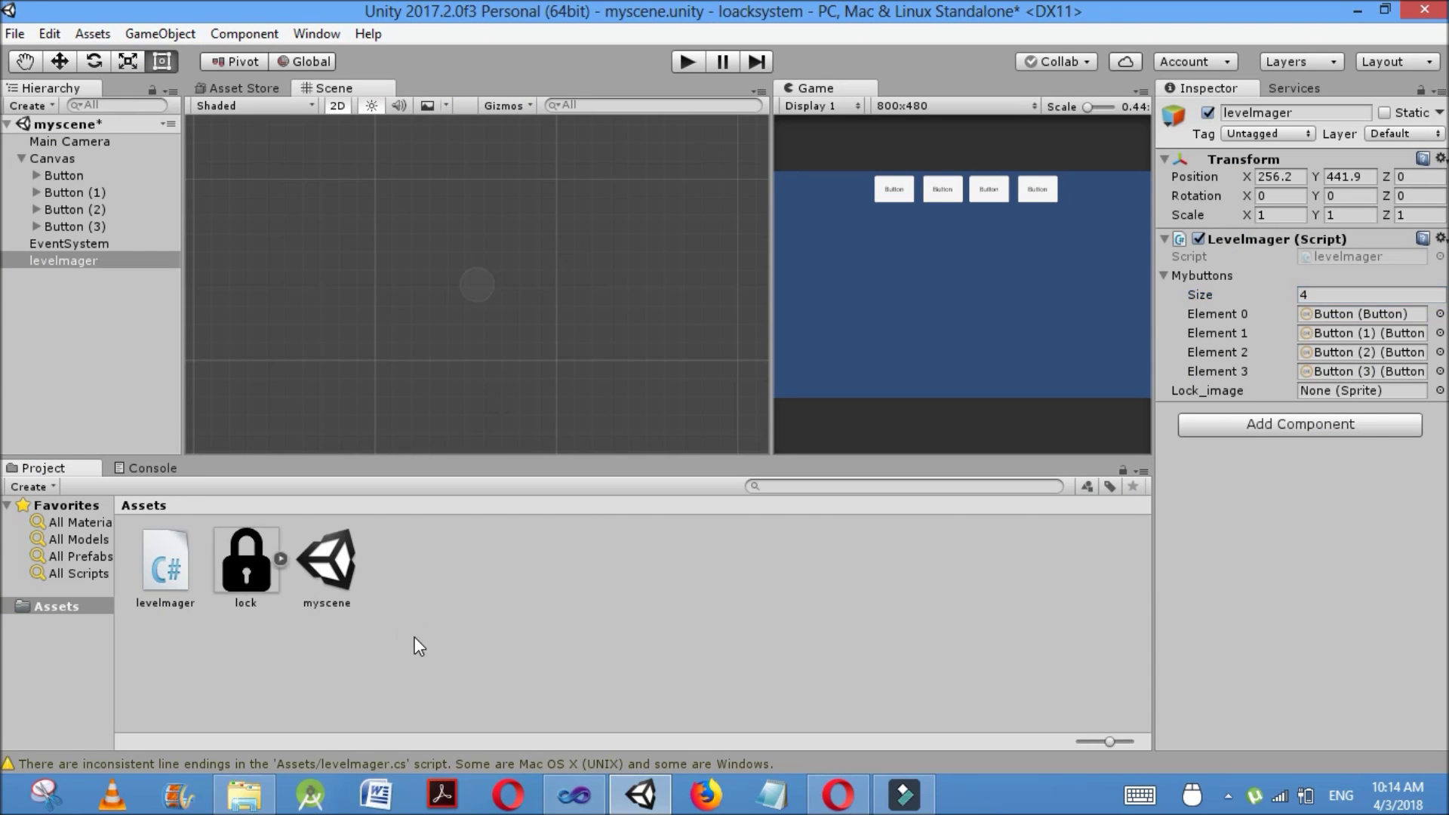
left_click_drag(241, 558, 1367, 391)
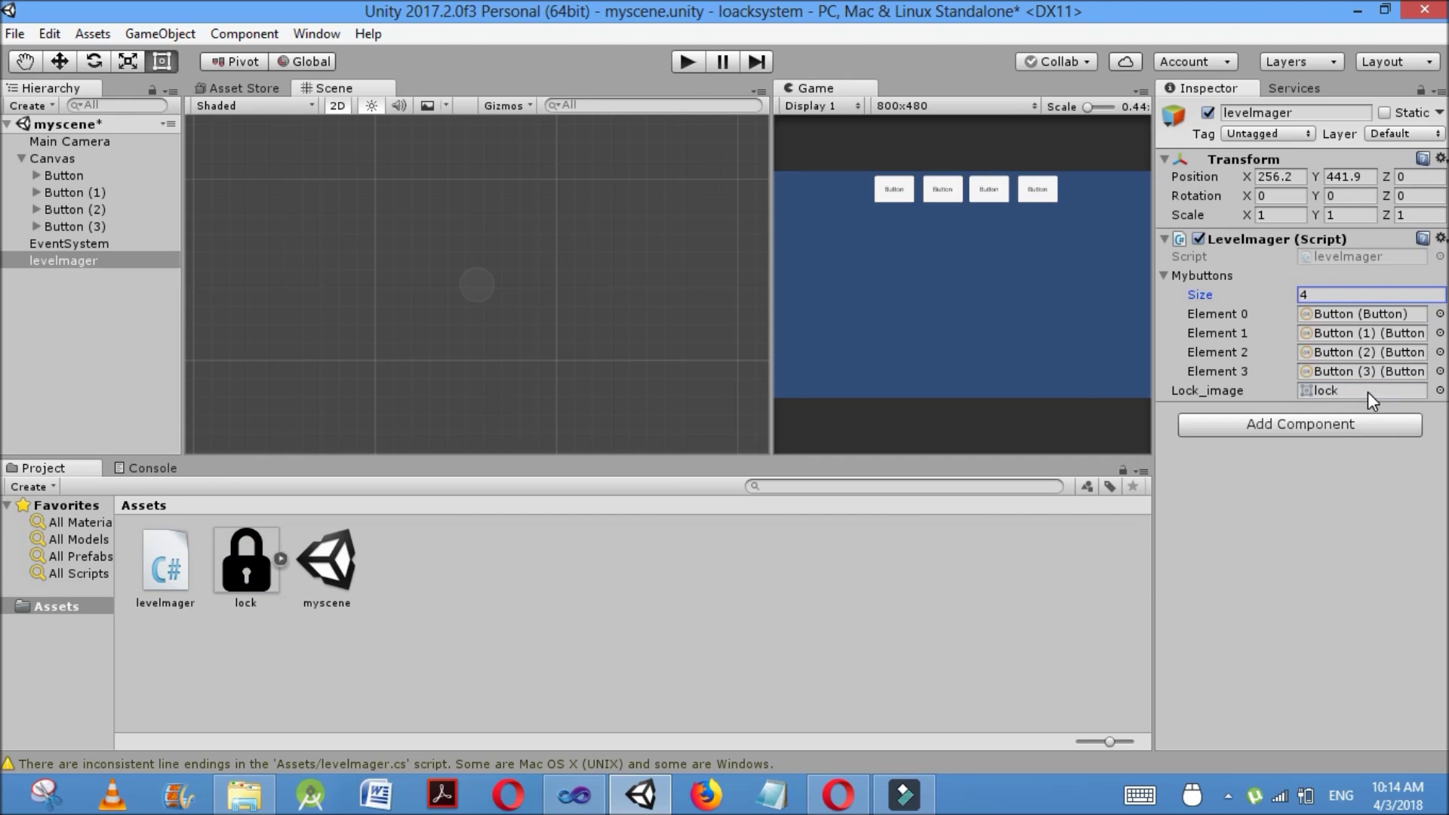
Run the scene and test the four buttons in the game view
left_click(685, 62)
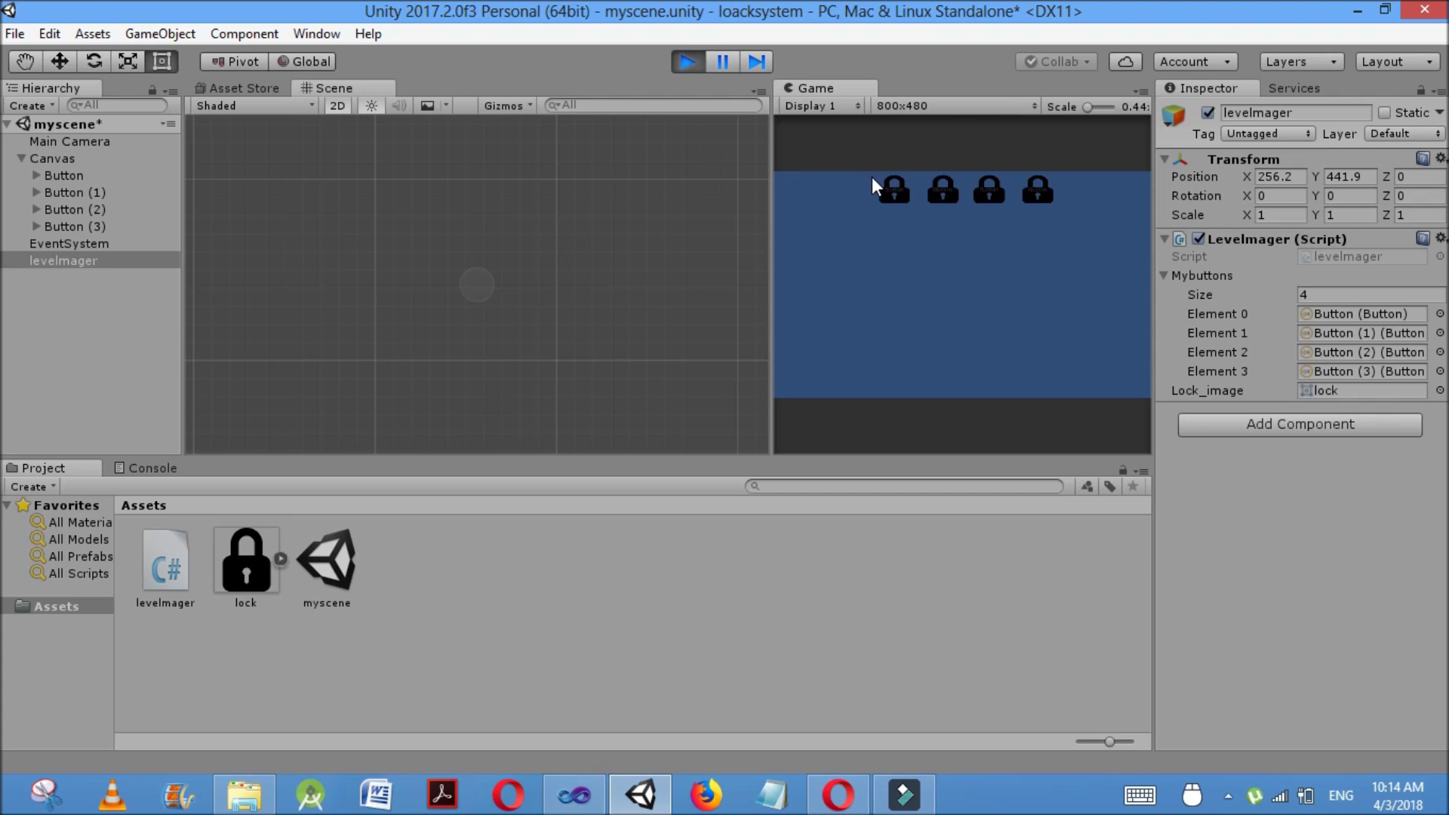
left_click(985, 195)
left_click(1046, 202)
left_click(1040, 192)
left_click(936, 196)
left_click(900, 191)
Switch to Visual Studio, change the for loop's starting value of i to 2 and save the levelmager script
left_click(839, 797)
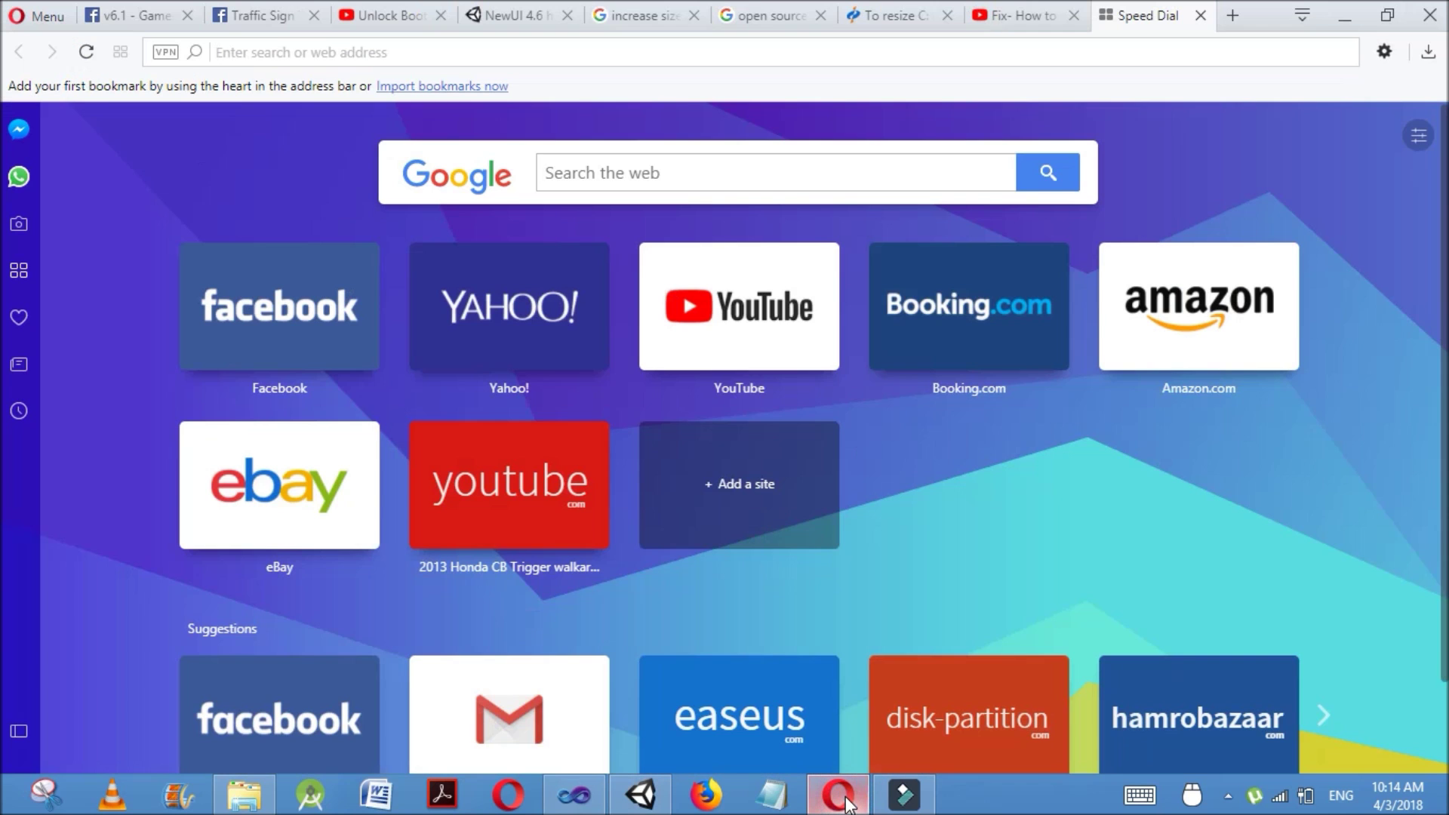
left_click(904, 797)
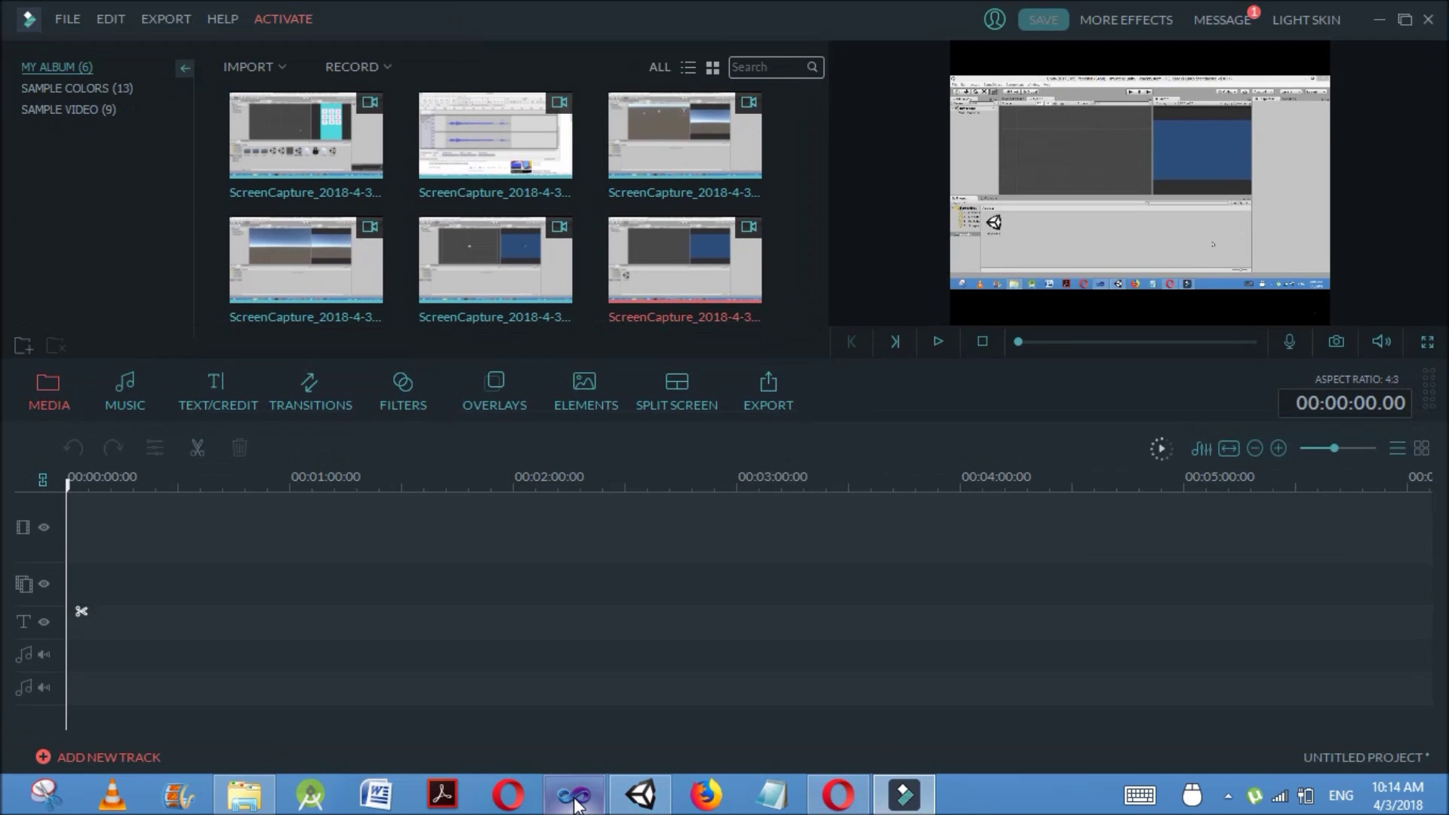
left_click(575, 803)
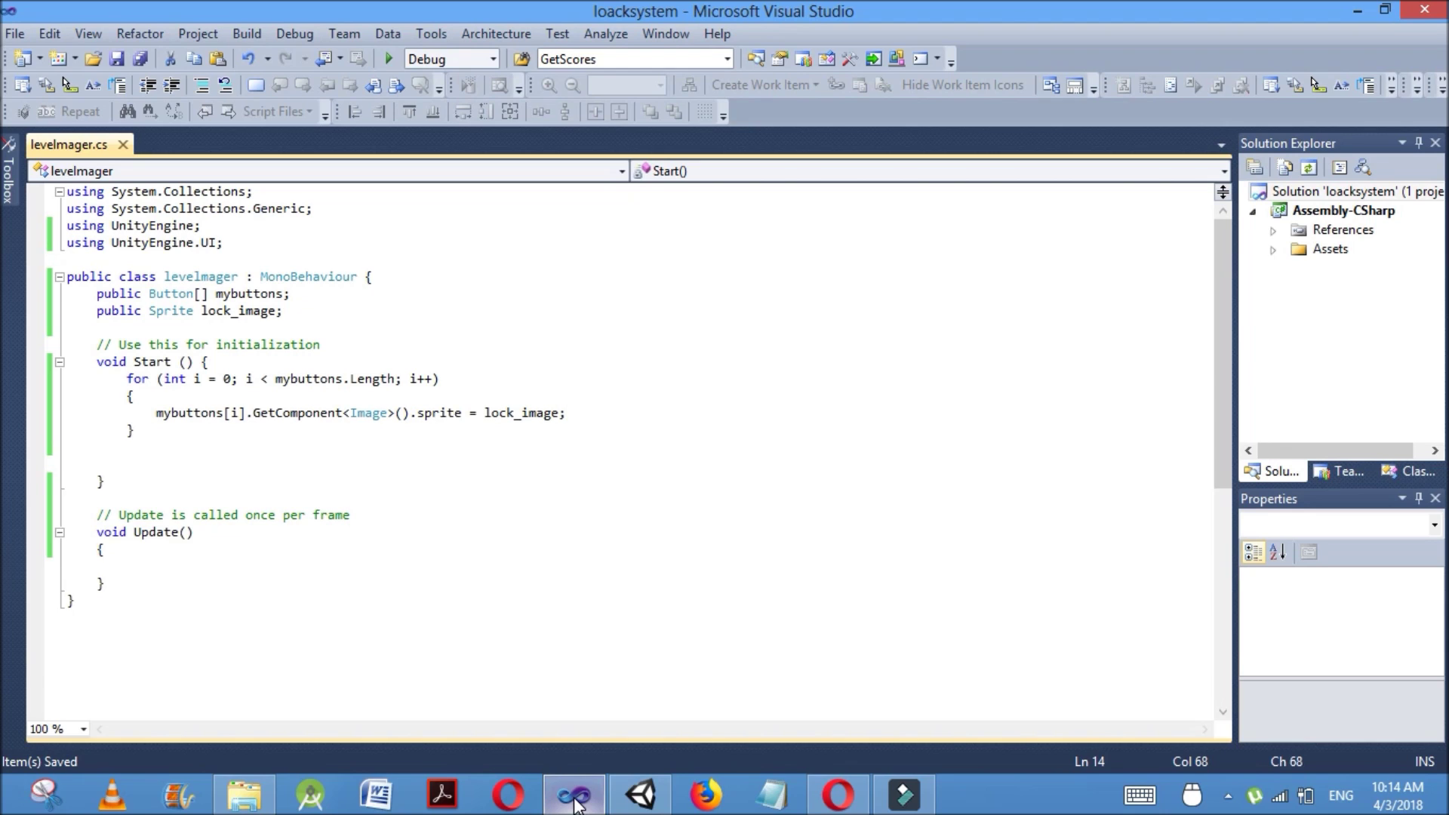
key("Return")
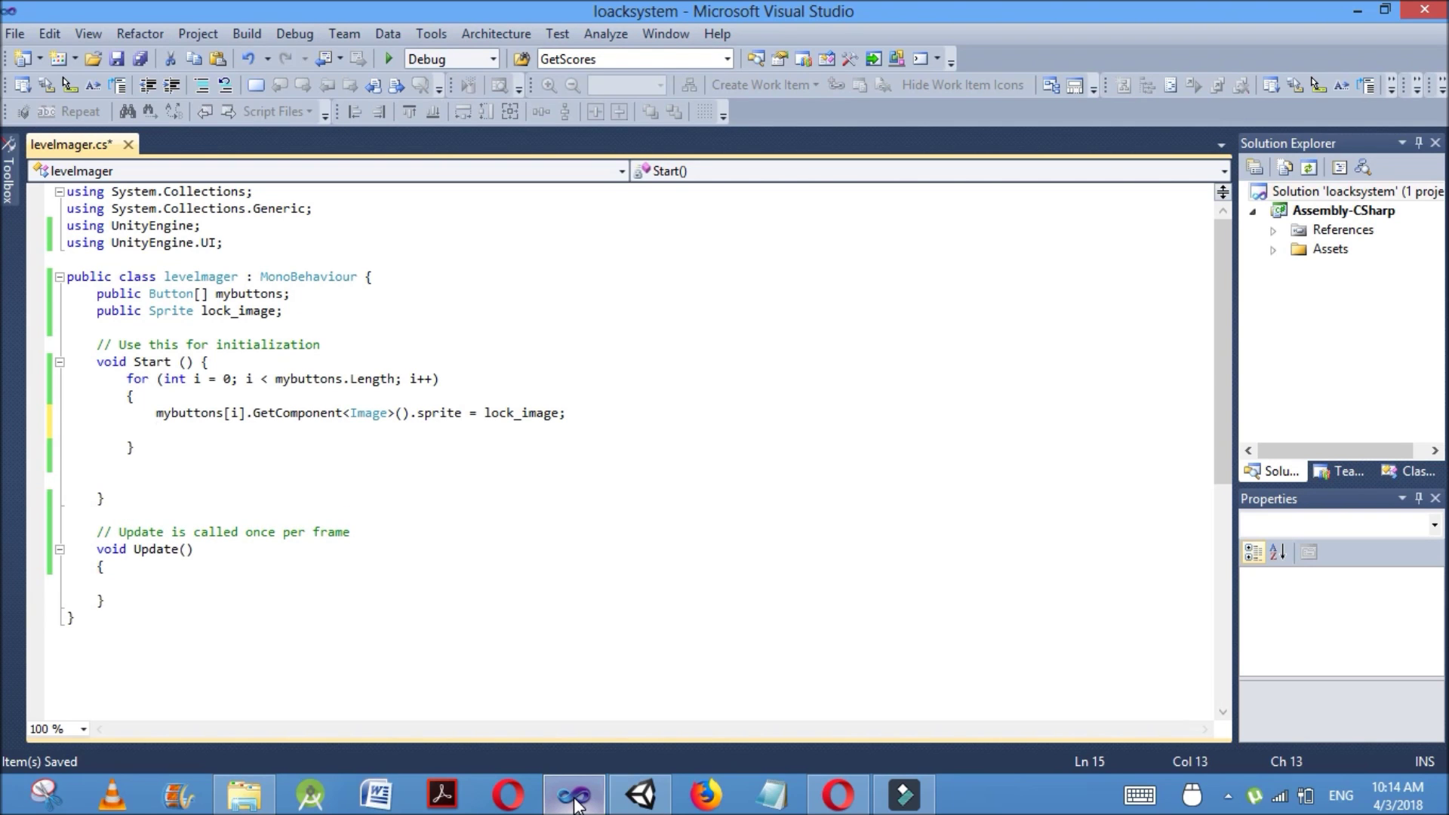
left_click(128, 600)
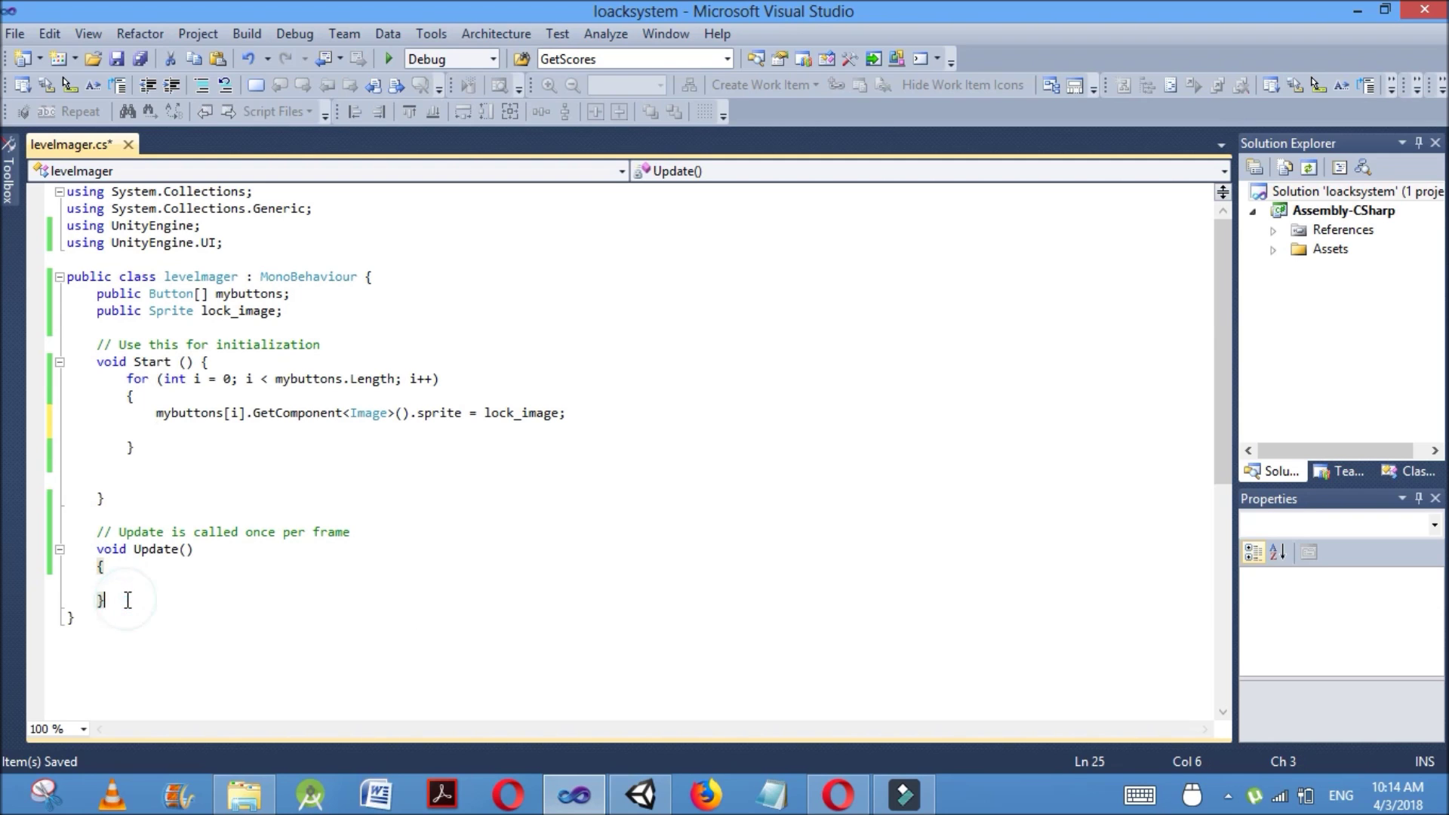
double_click(228, 378)
type("2")
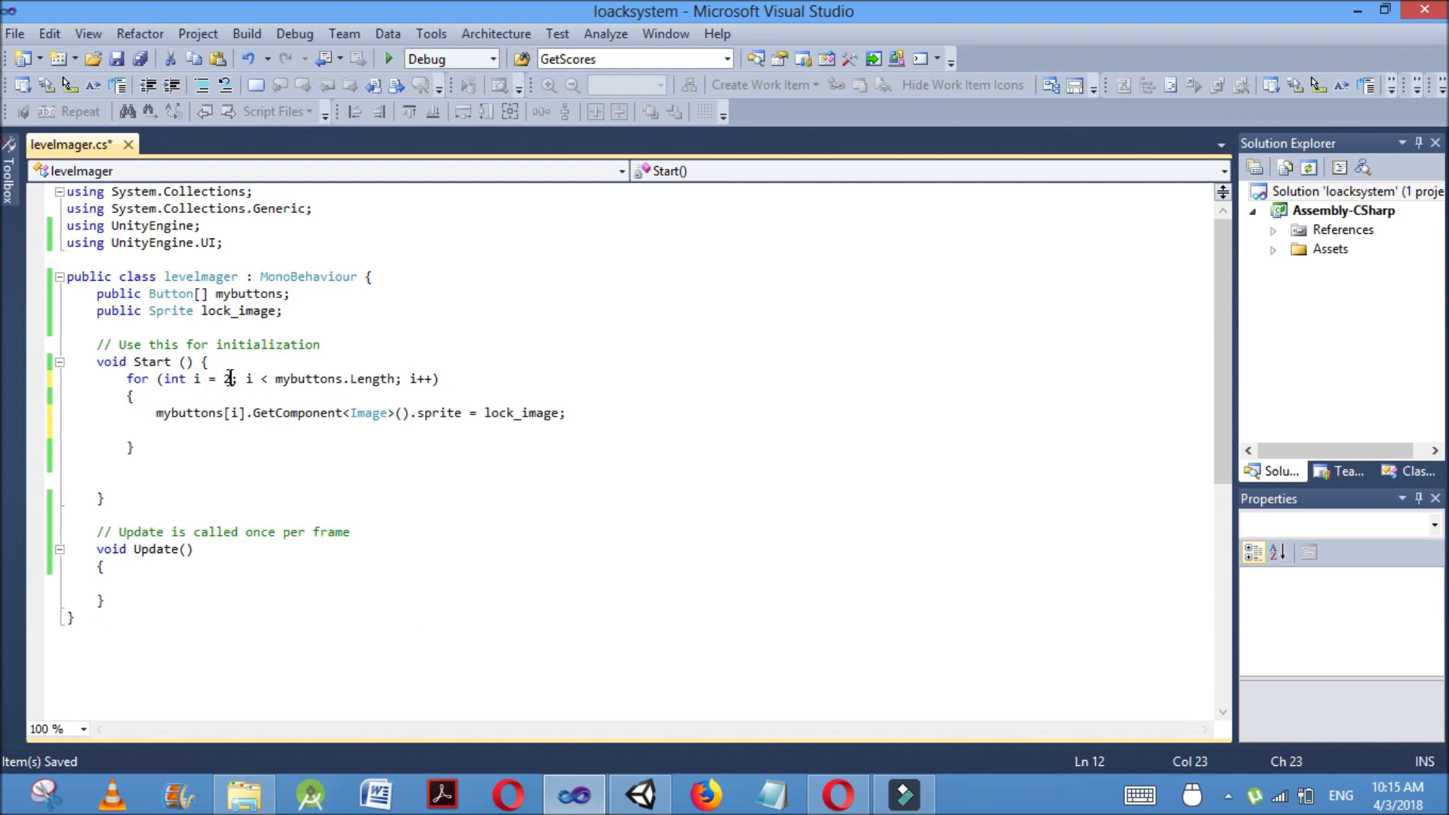
key("ctrl+s")
Return to Unity, restart the scene to check which buttons get the lock image, and exit play mode
left_click(640, 795)
left_click(688, 62)
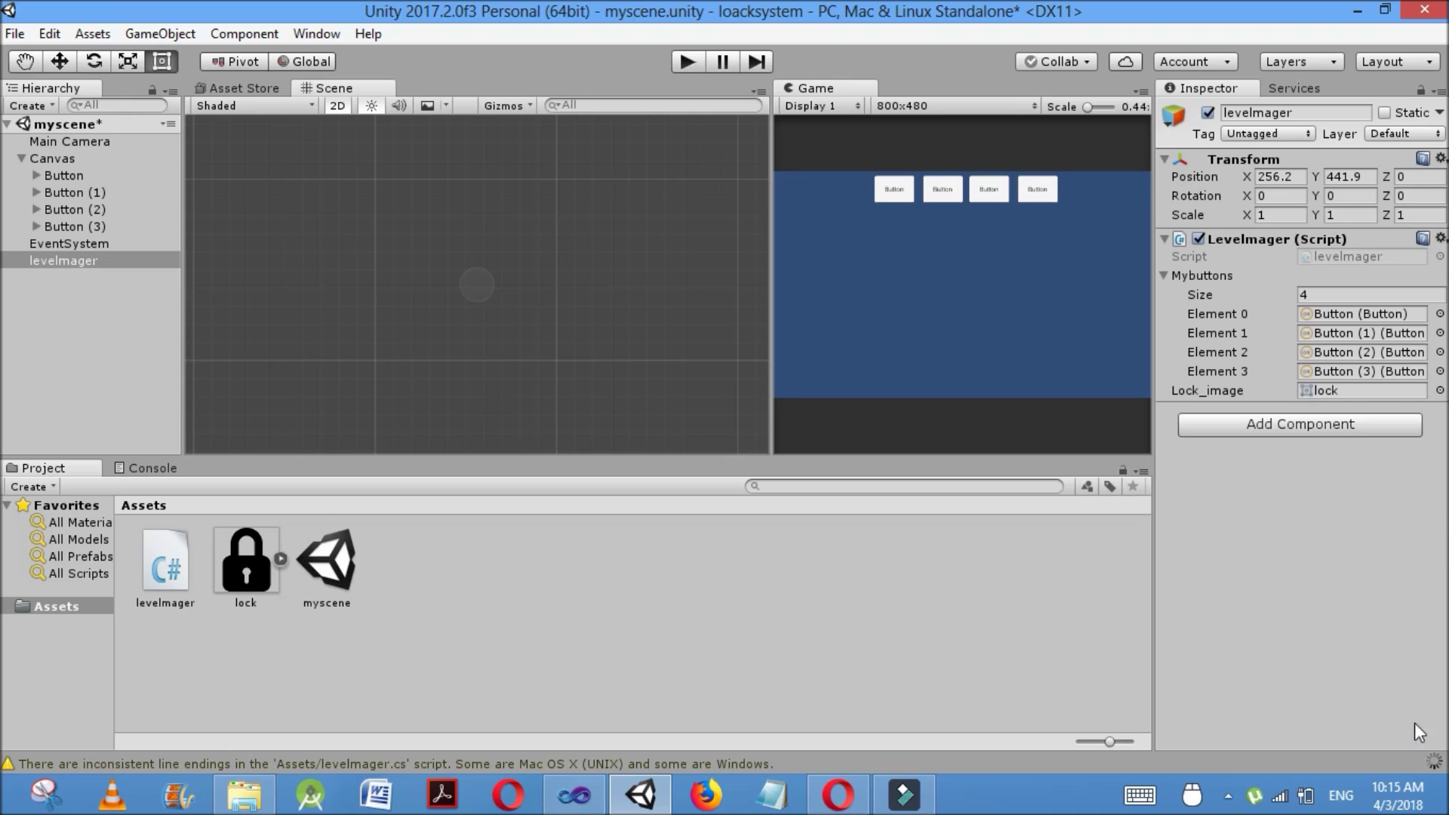
left_click(688, 61)
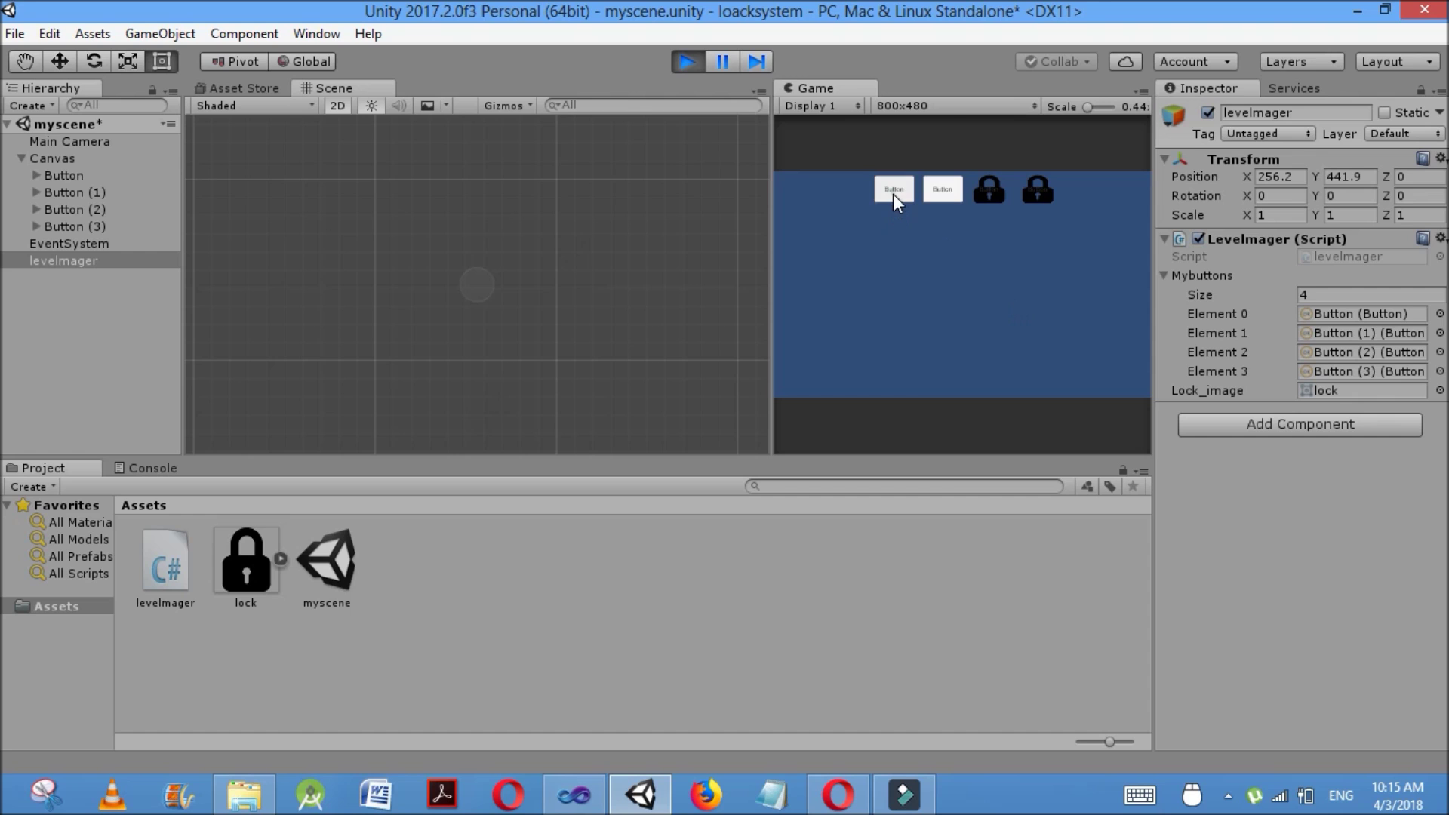
left_click(684, 65)
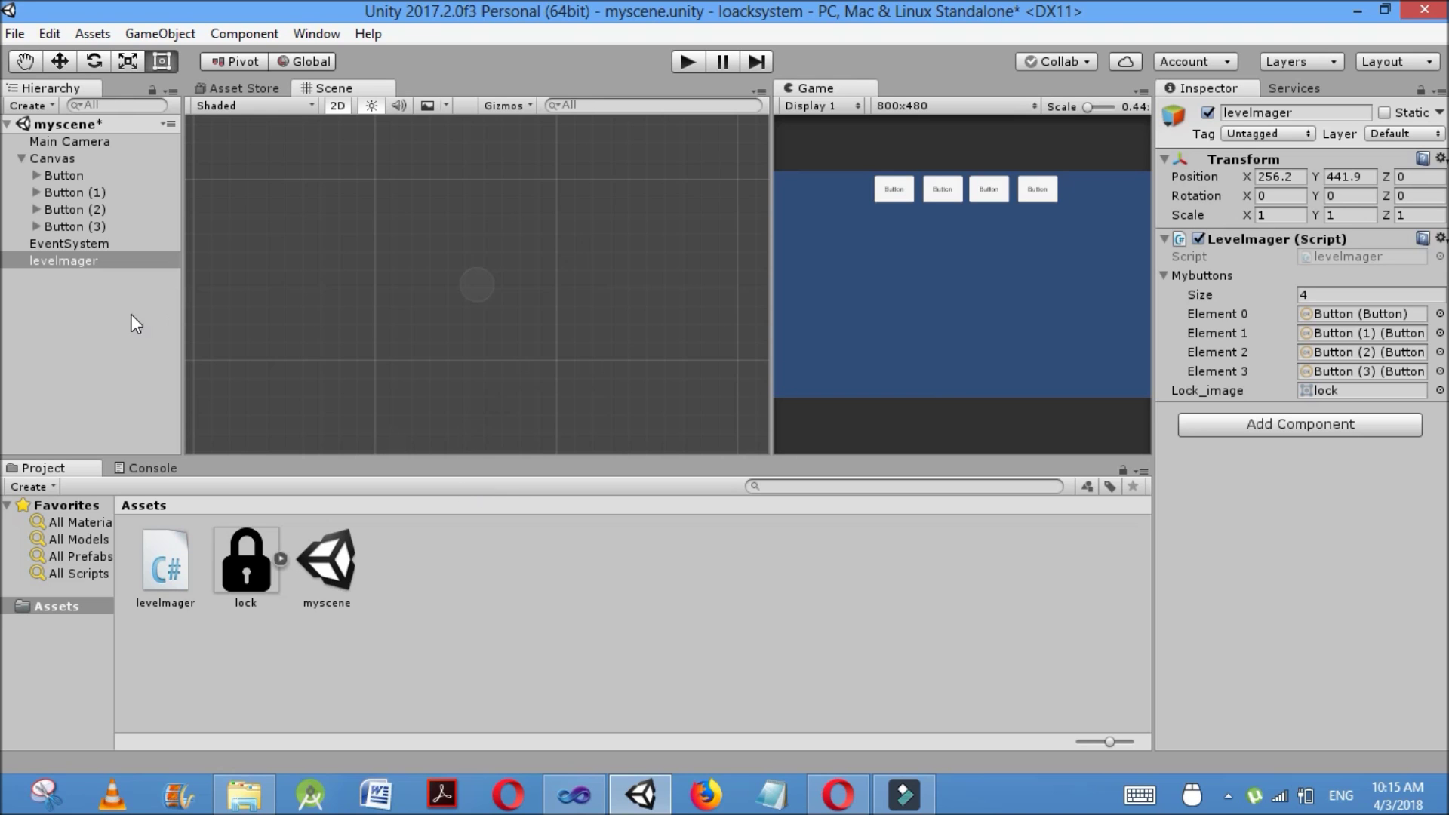
Switch to Visual Studio and start a public method named level_onbtnclicked() below the Update method
left_click(576, 794)
left_click(148, 608)
key("Return")
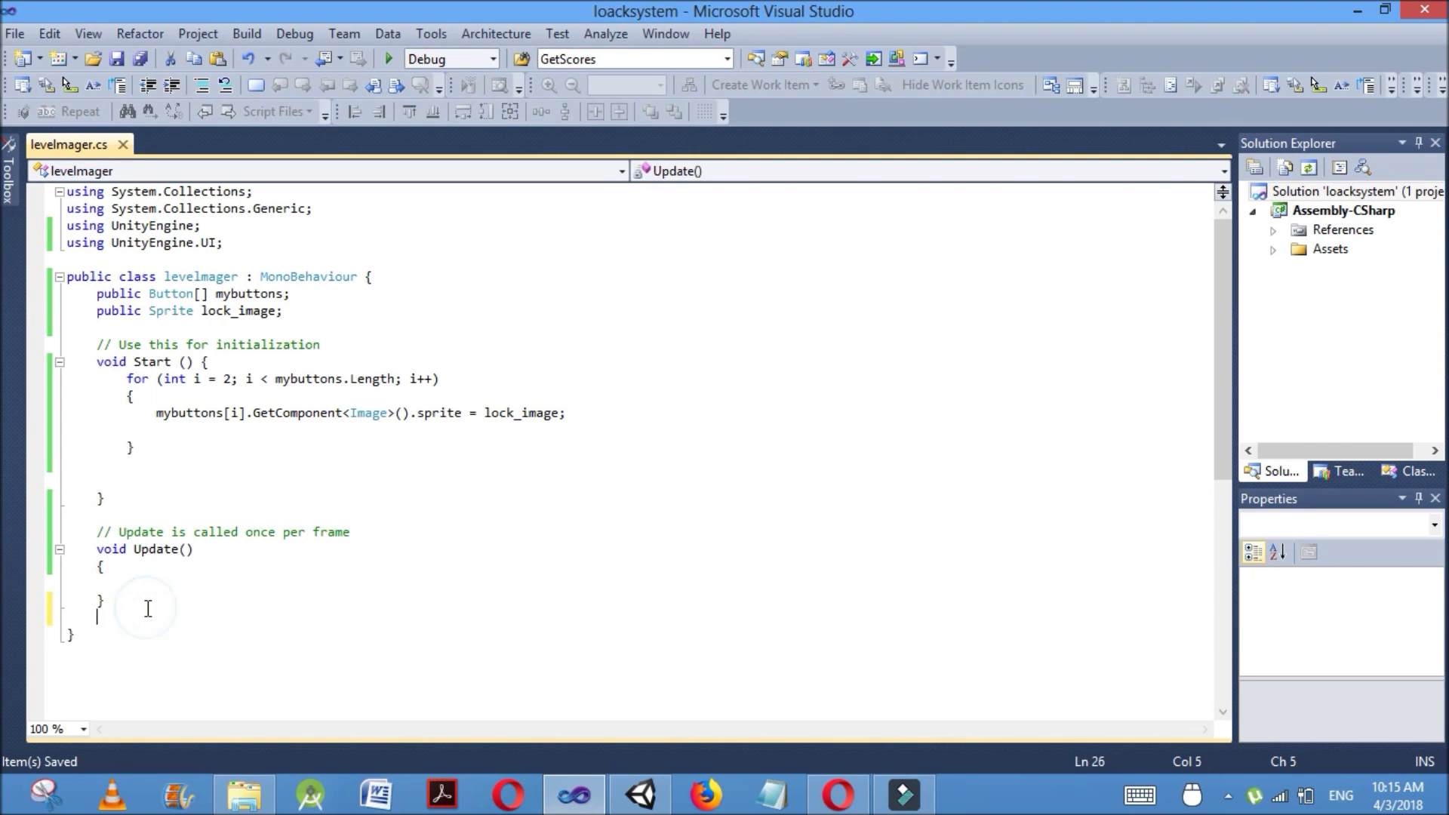
key("Return")
type("pi")
key("BackSpace")
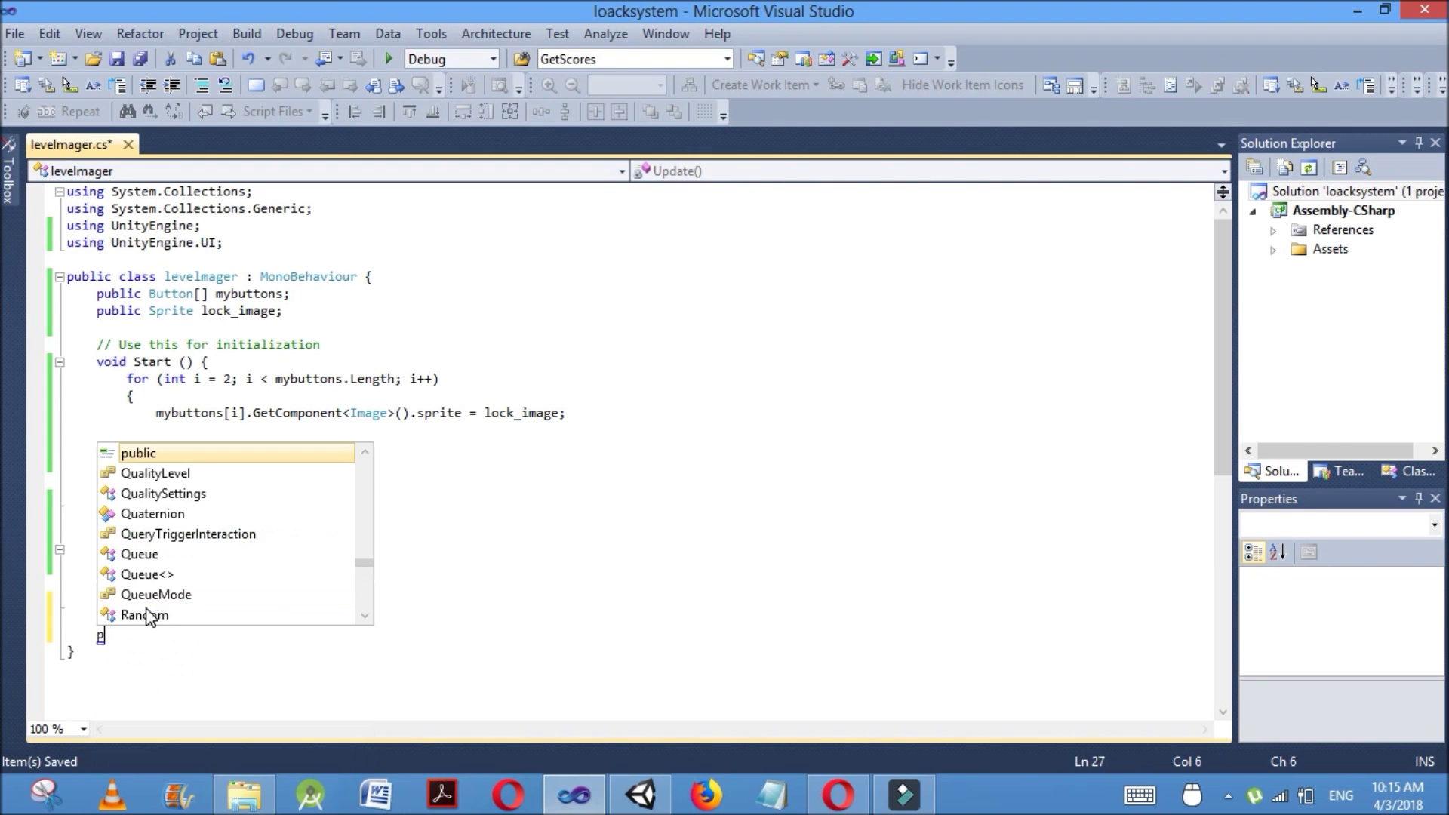
type("ublic ")
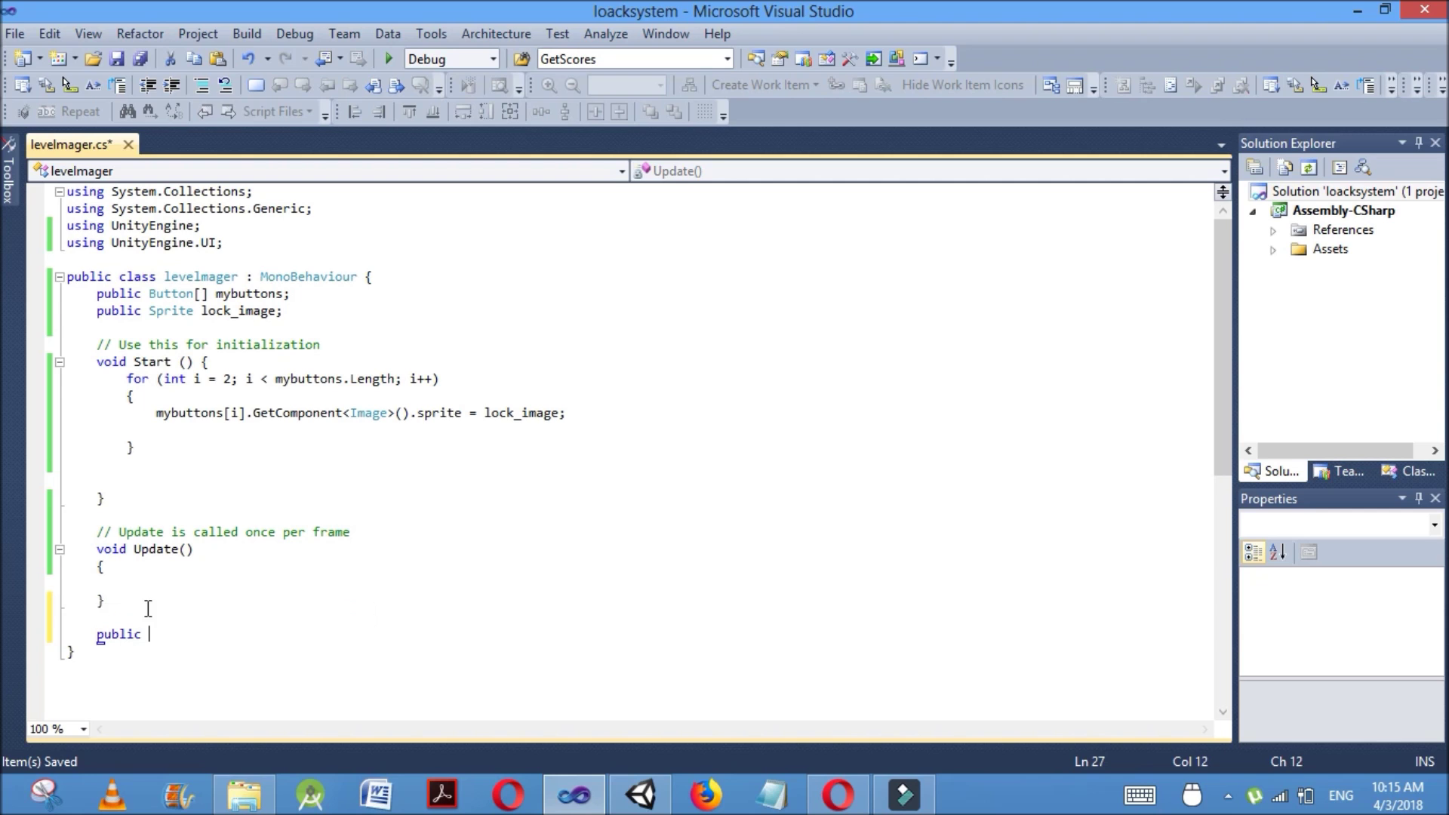
type("le")
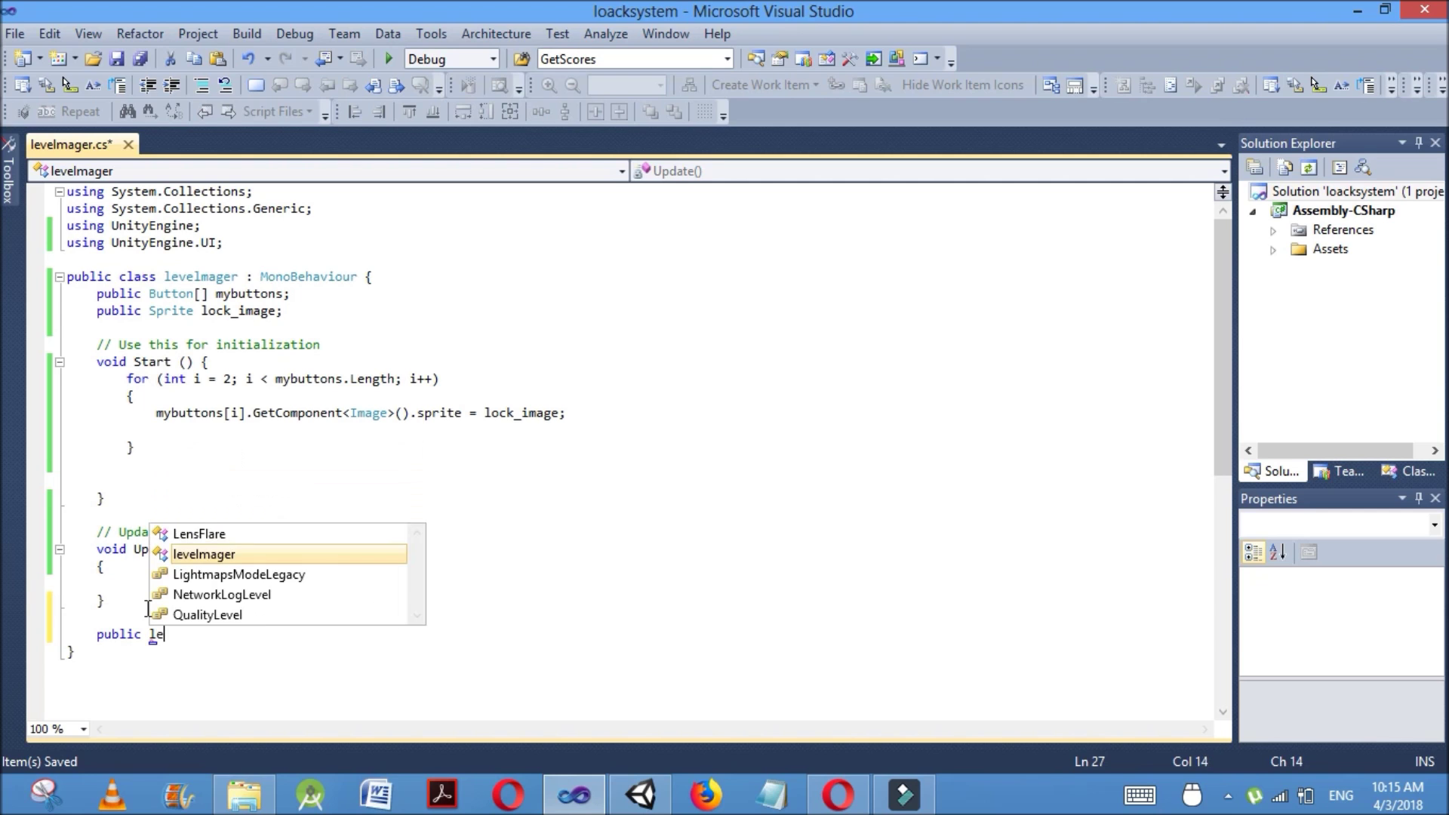
type("vel_")
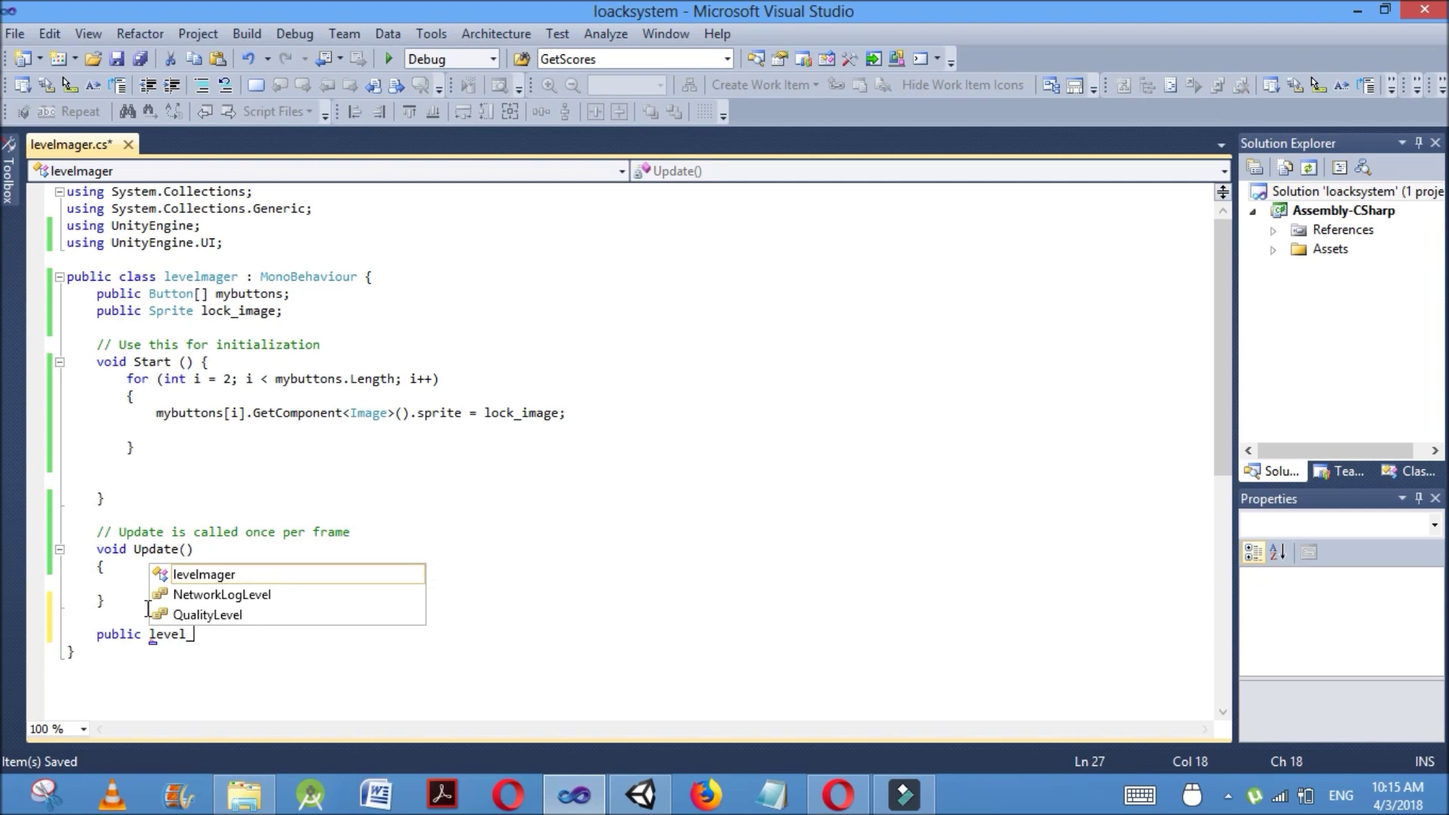
type("on")
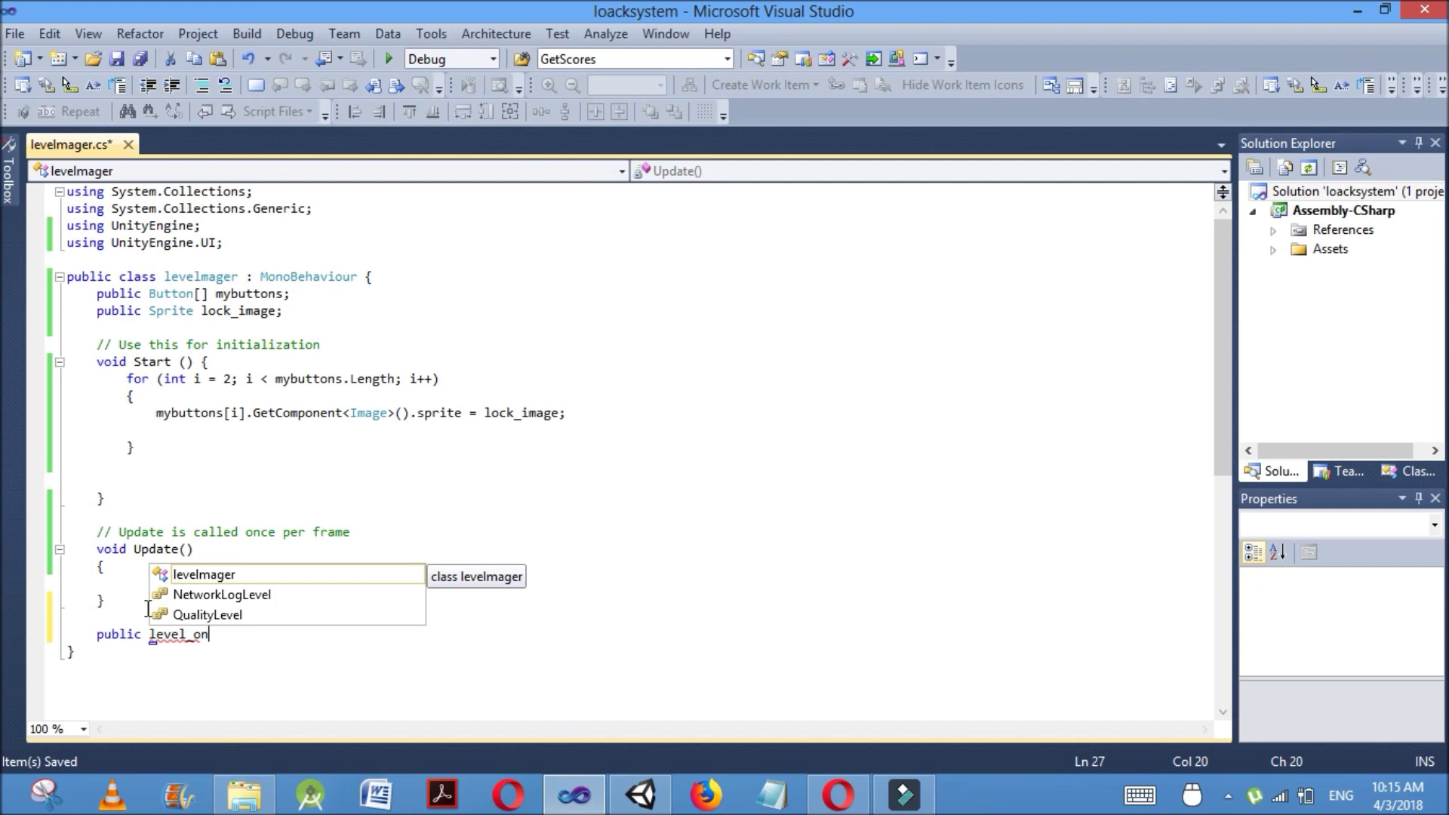
type("btnclicked()")
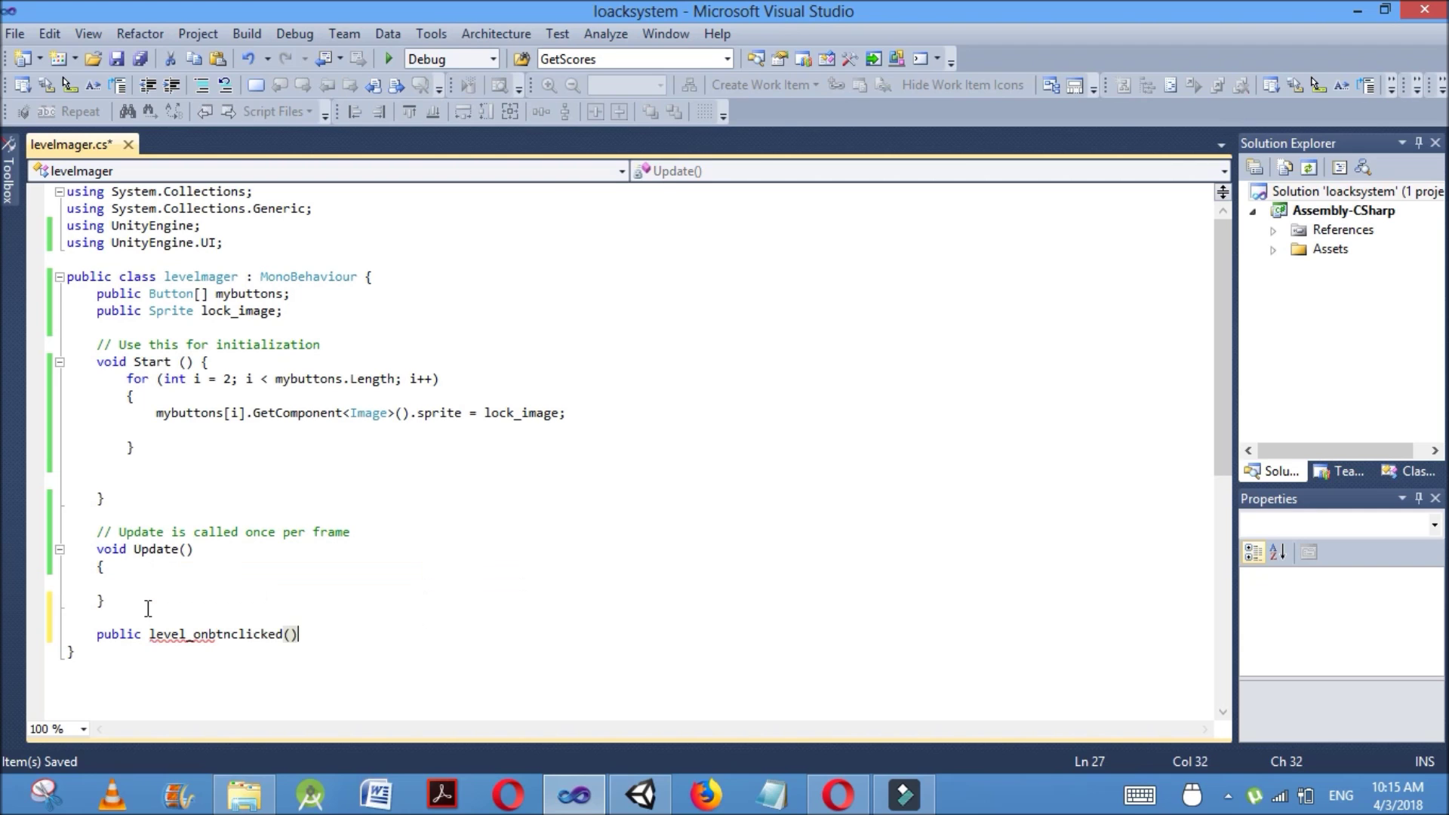
Add an empty body in braces to the level_onbtnclicked method
key("Return")
type("{")
key("Return")
key("Return")
type("}")
key("Up")
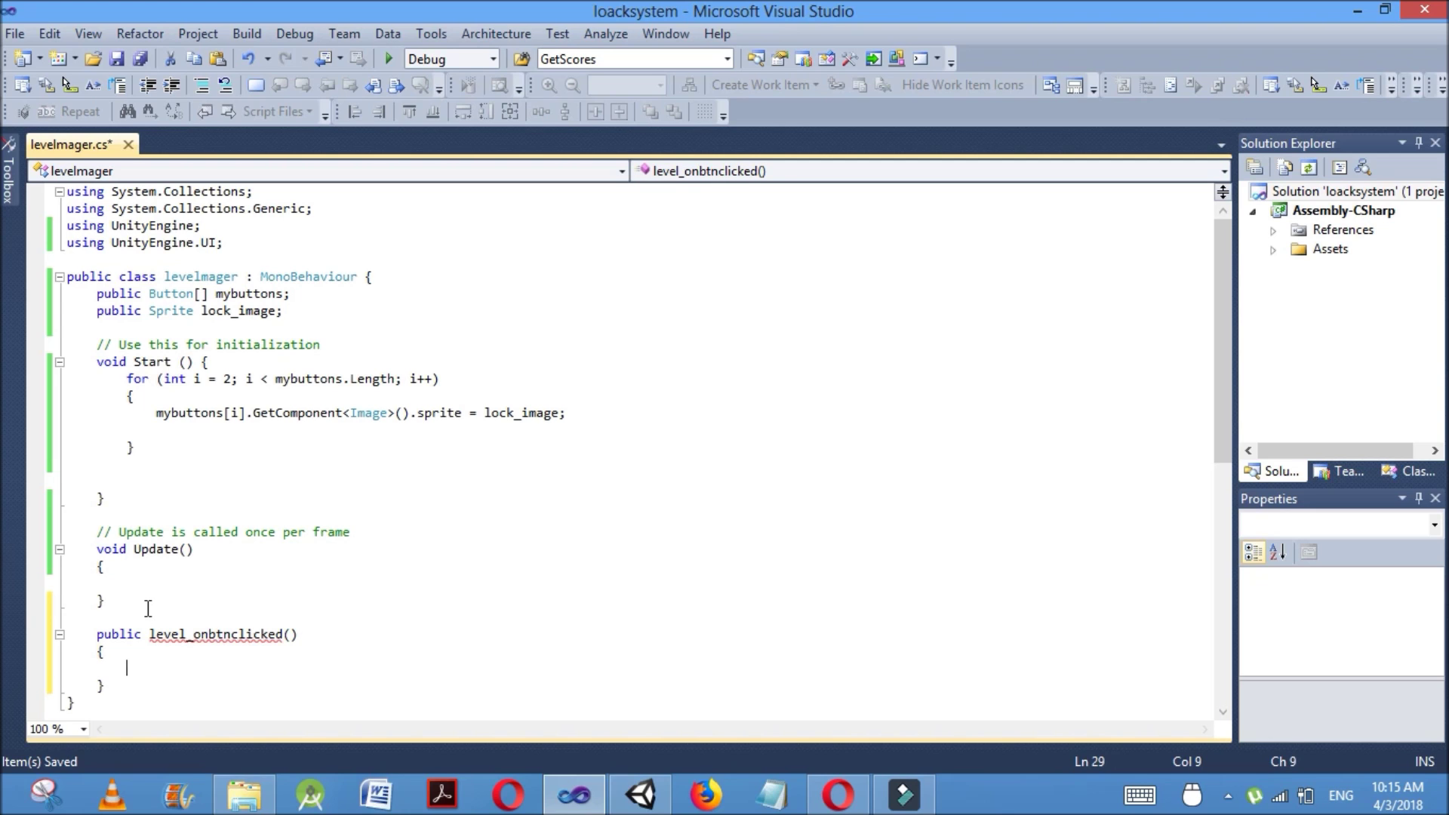
Give the level_onbtnclicked method a void return type and an int a parameter
left_click(148, 634)
type("c")
key("BackSpace")
type("void")
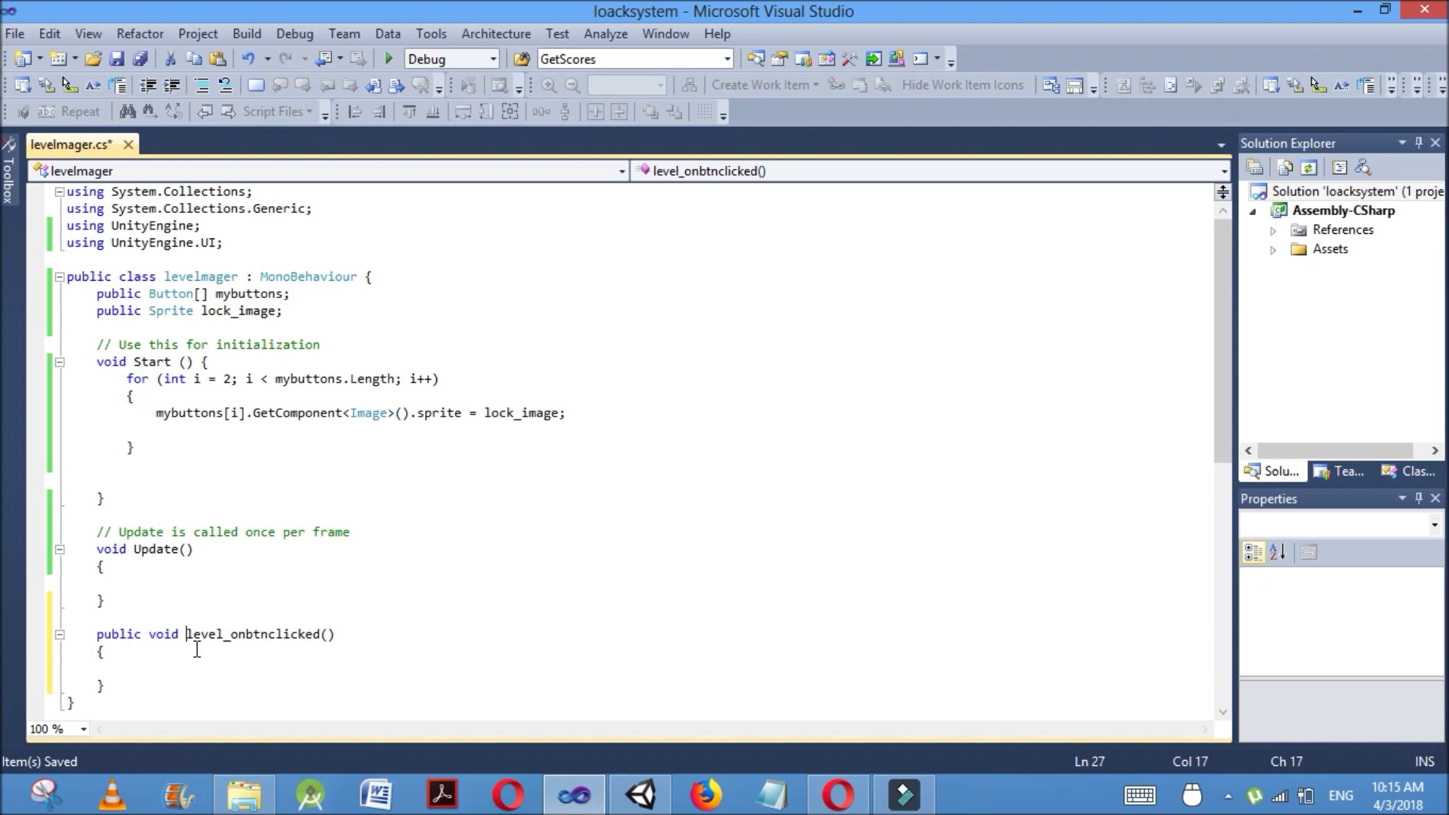
left_click(161, 670)
left_click(328, 634)
type("int a")
left_click(198, 667)
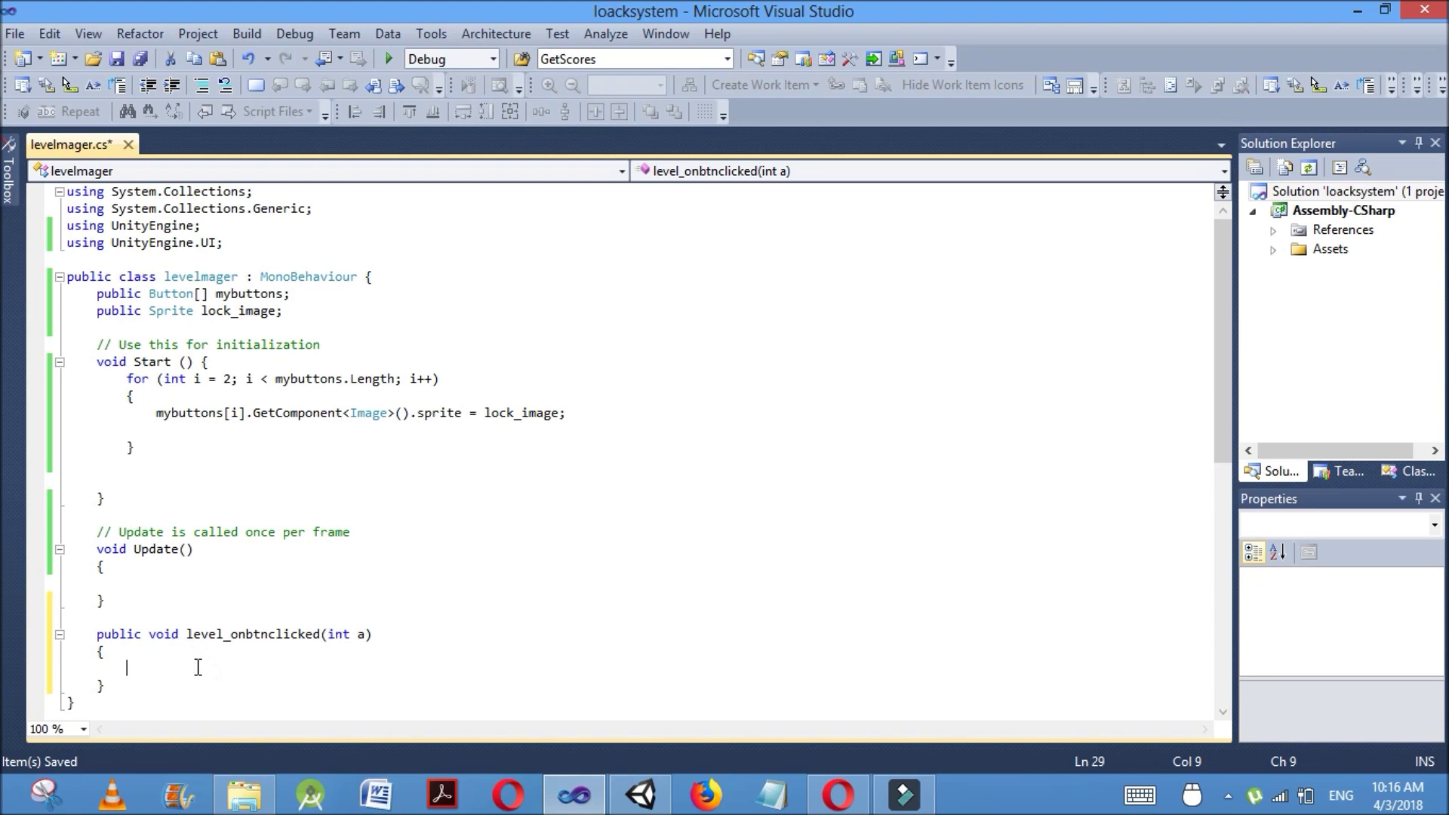
Add the directive using UnityEngine.SceneManagement; below the UnityEngine.UI directive
left_click(237, 242)
key("Return")
type("u")
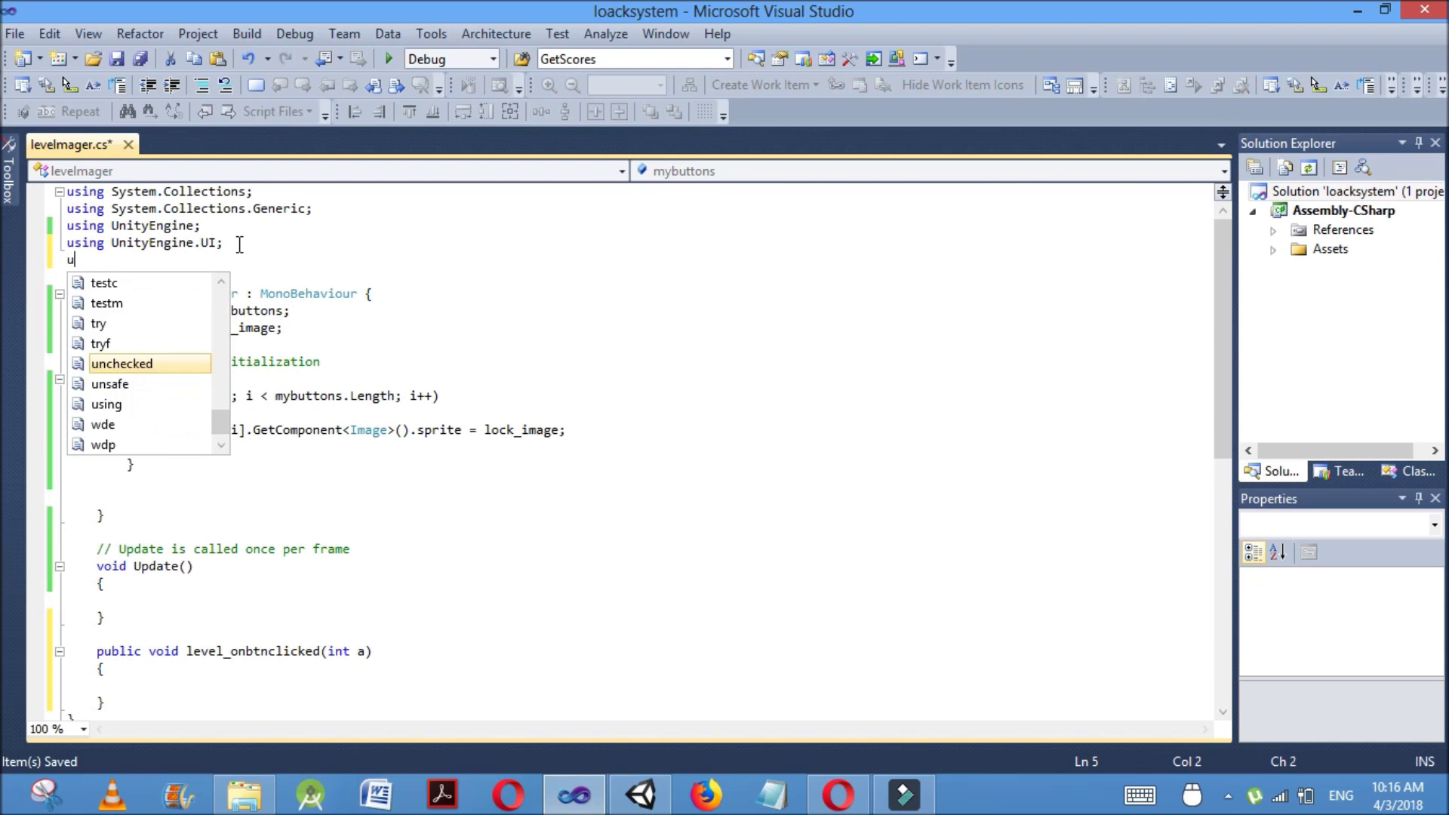
type("sing Unity")
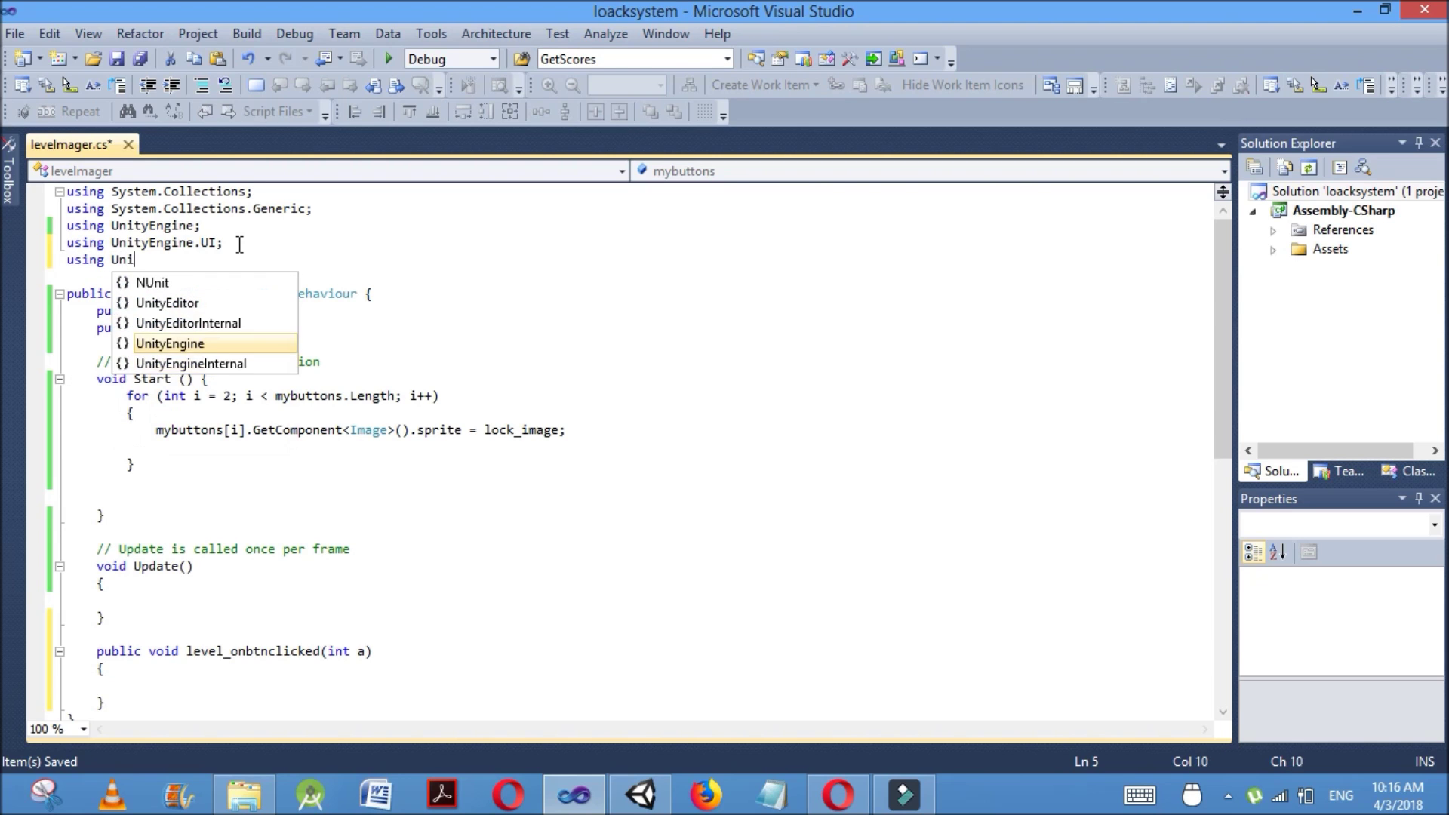
key("Tab")
type(".S")
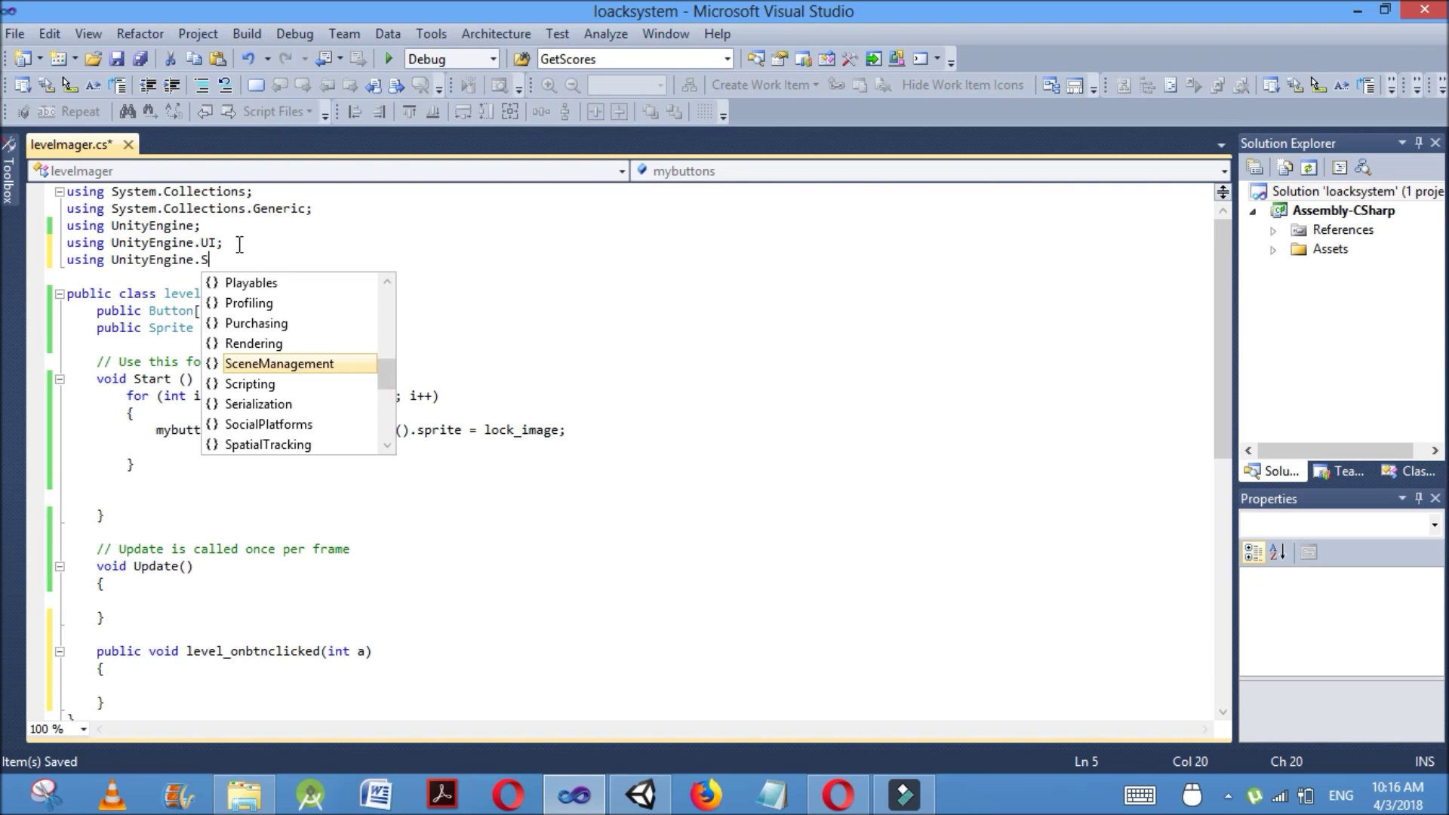
key("Tab")
type(";")
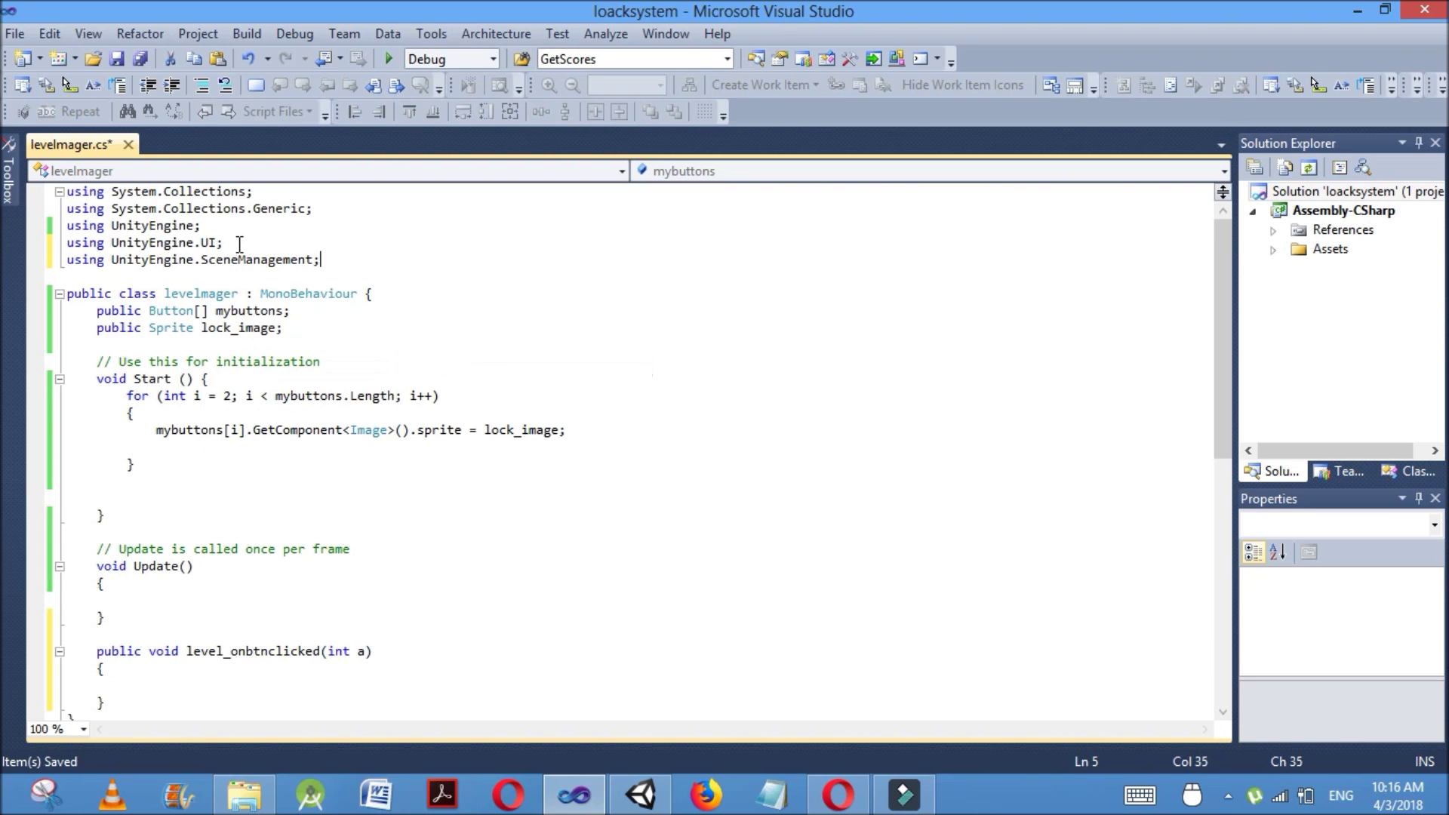
Start a SceneManager.LoadScene call in the body of the level_onbtnclicked method
left_click(143, 684)
type("Scene")
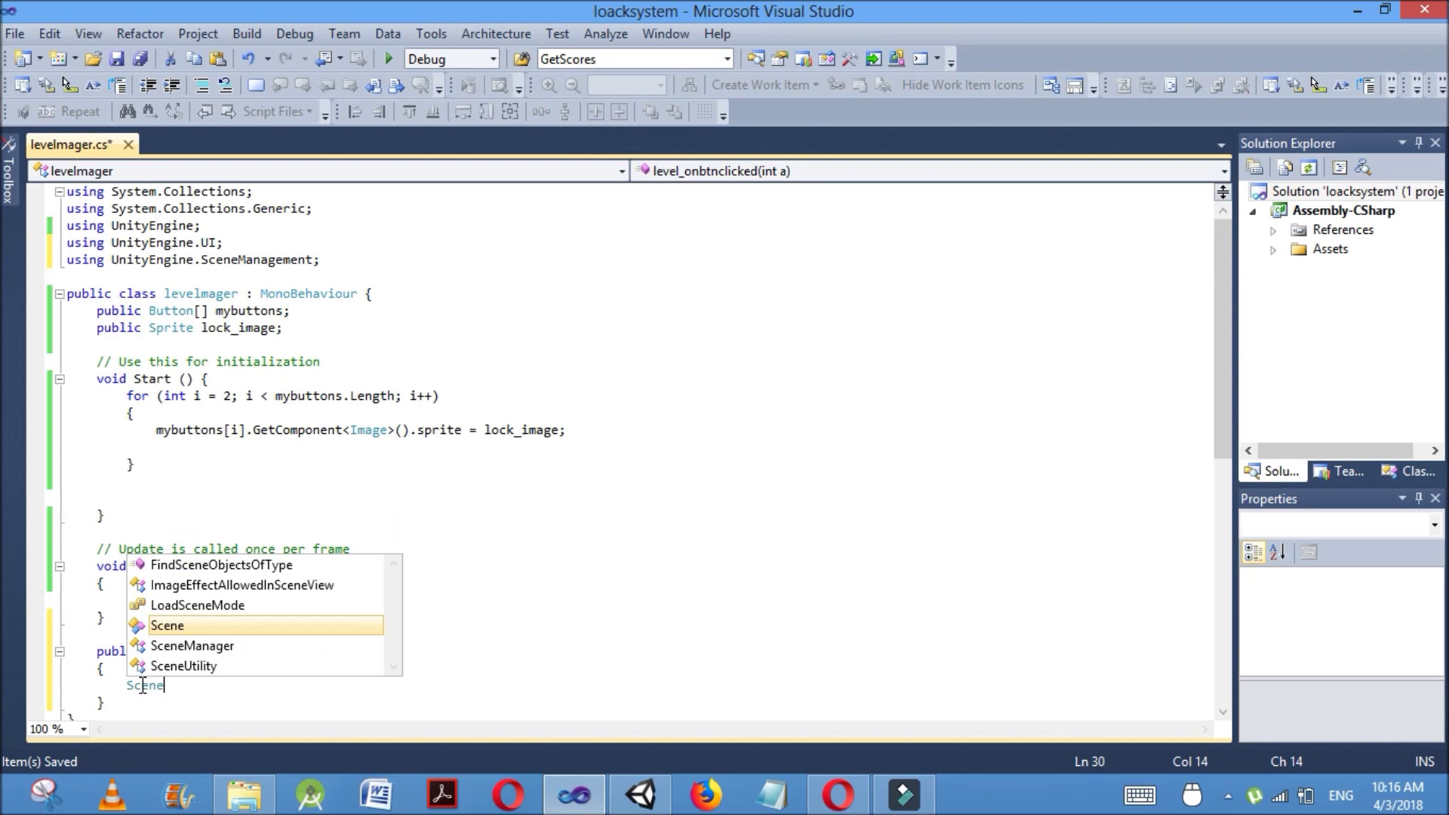
key("Down")
type(".o")
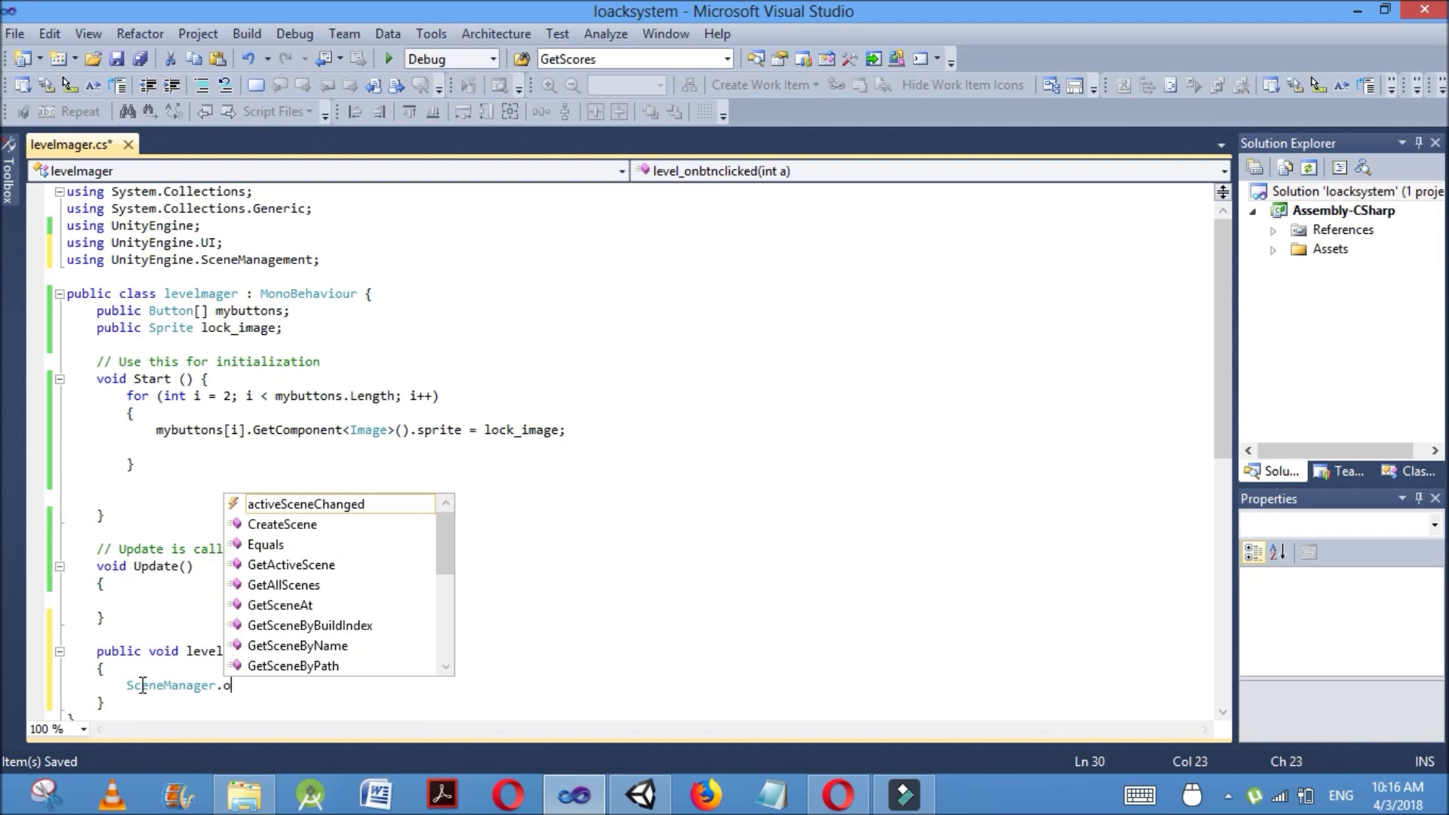
key("Down")
key("Down")
key("Down")
key("Down")
key("Down")
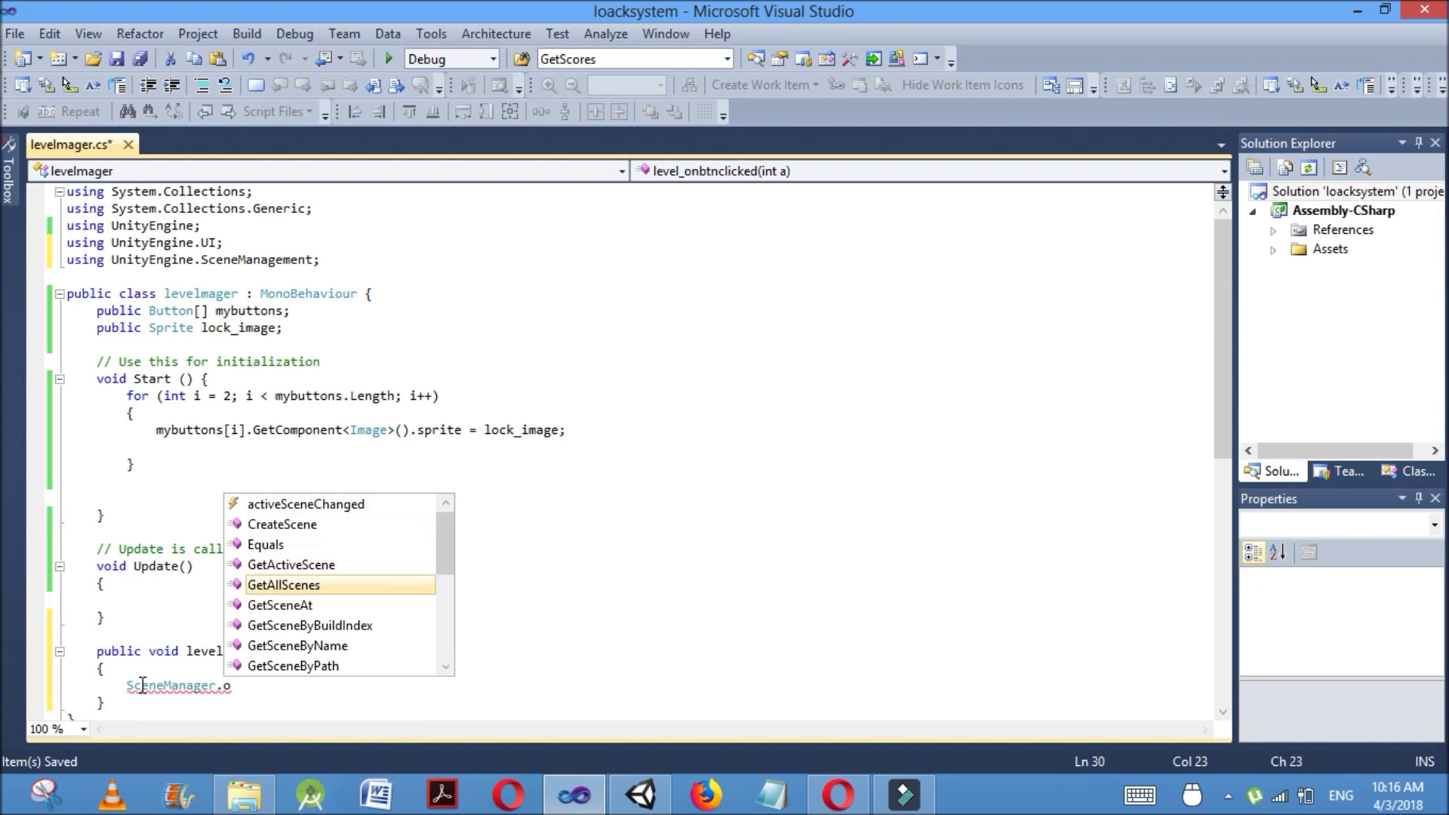
key("BackSpace")
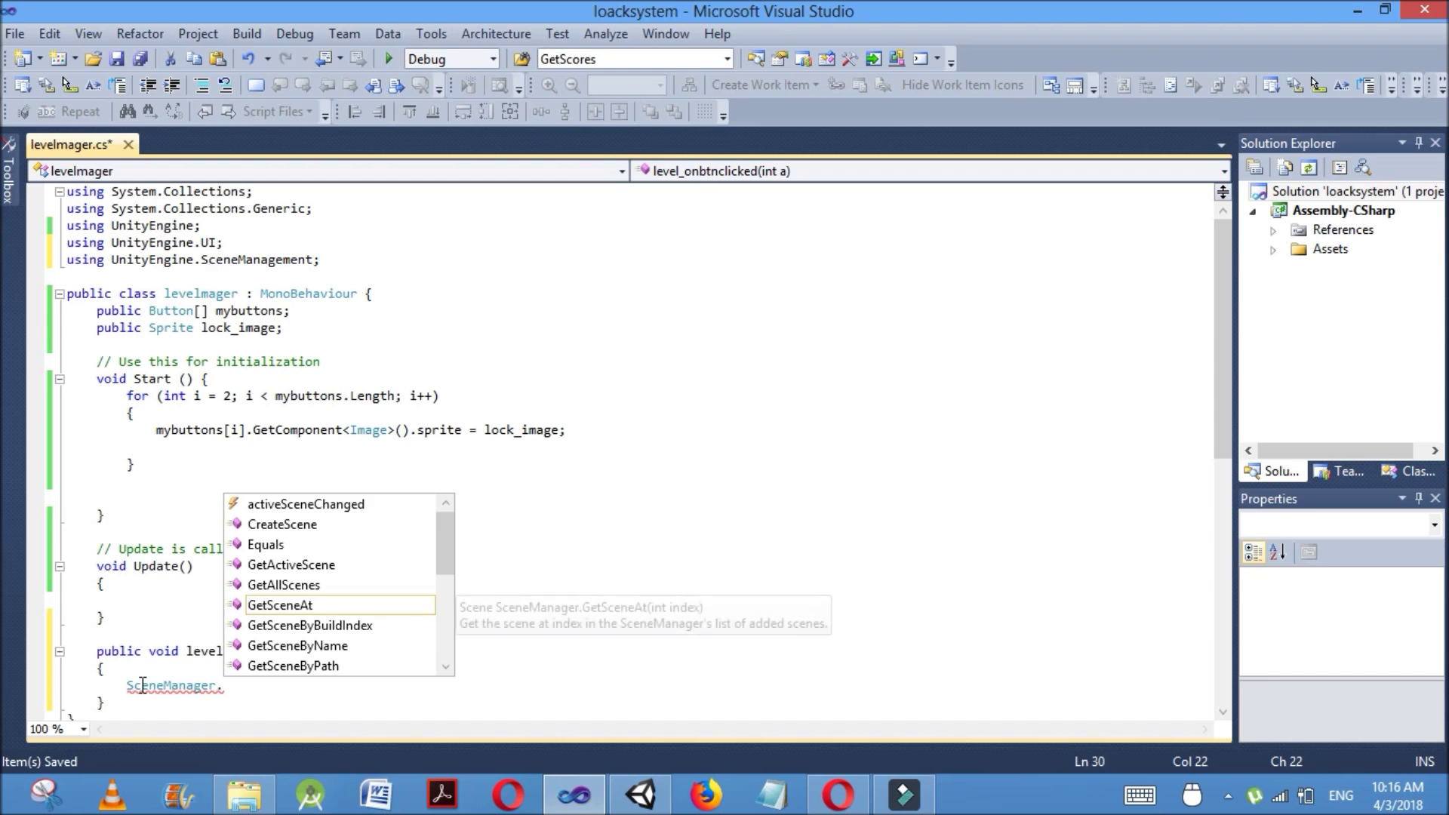
type("L")
key("Tab")
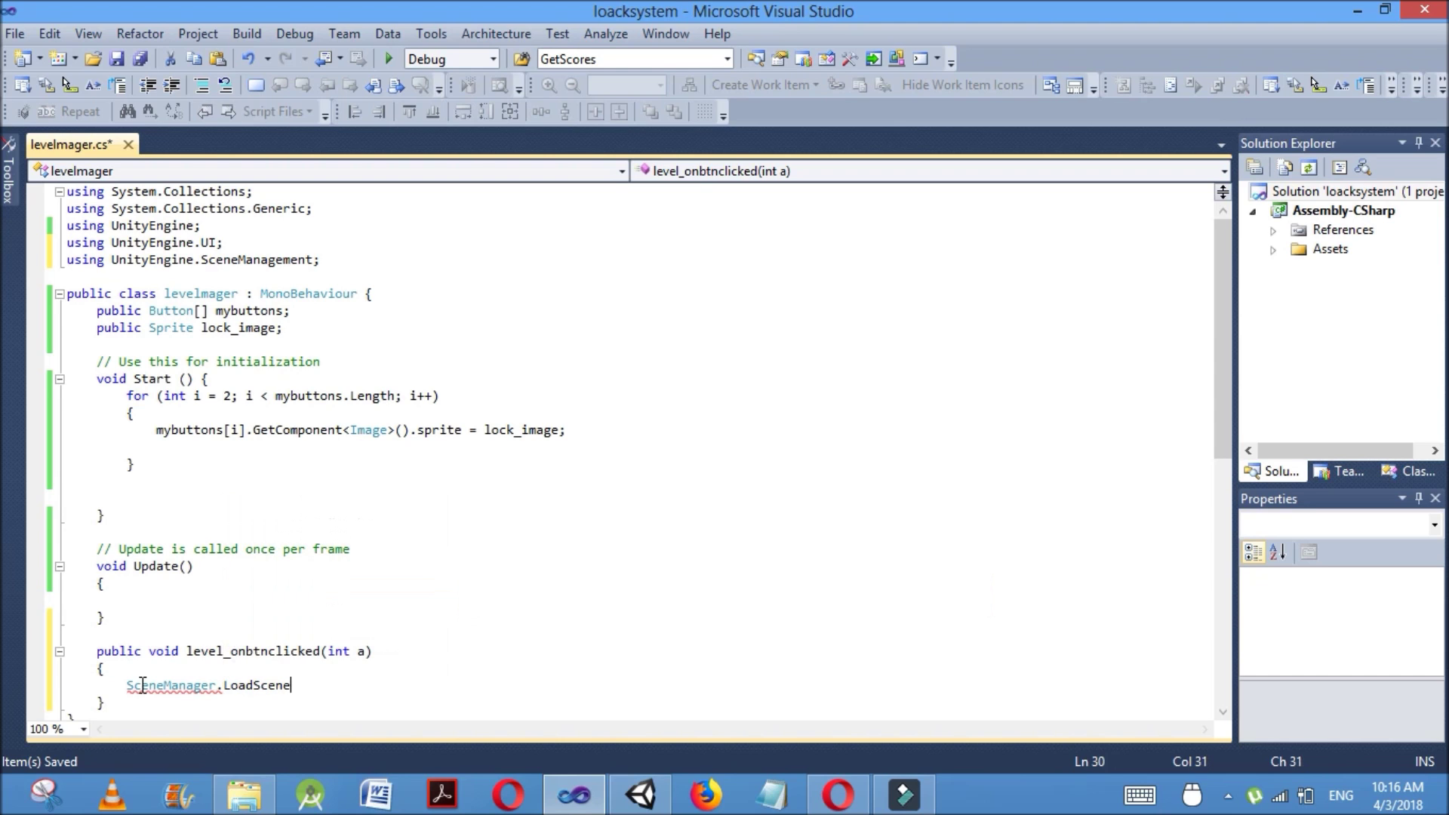
Pass a.ToString() to the LoadScene call, close the statement with a semicolon and save the script
type("(a")
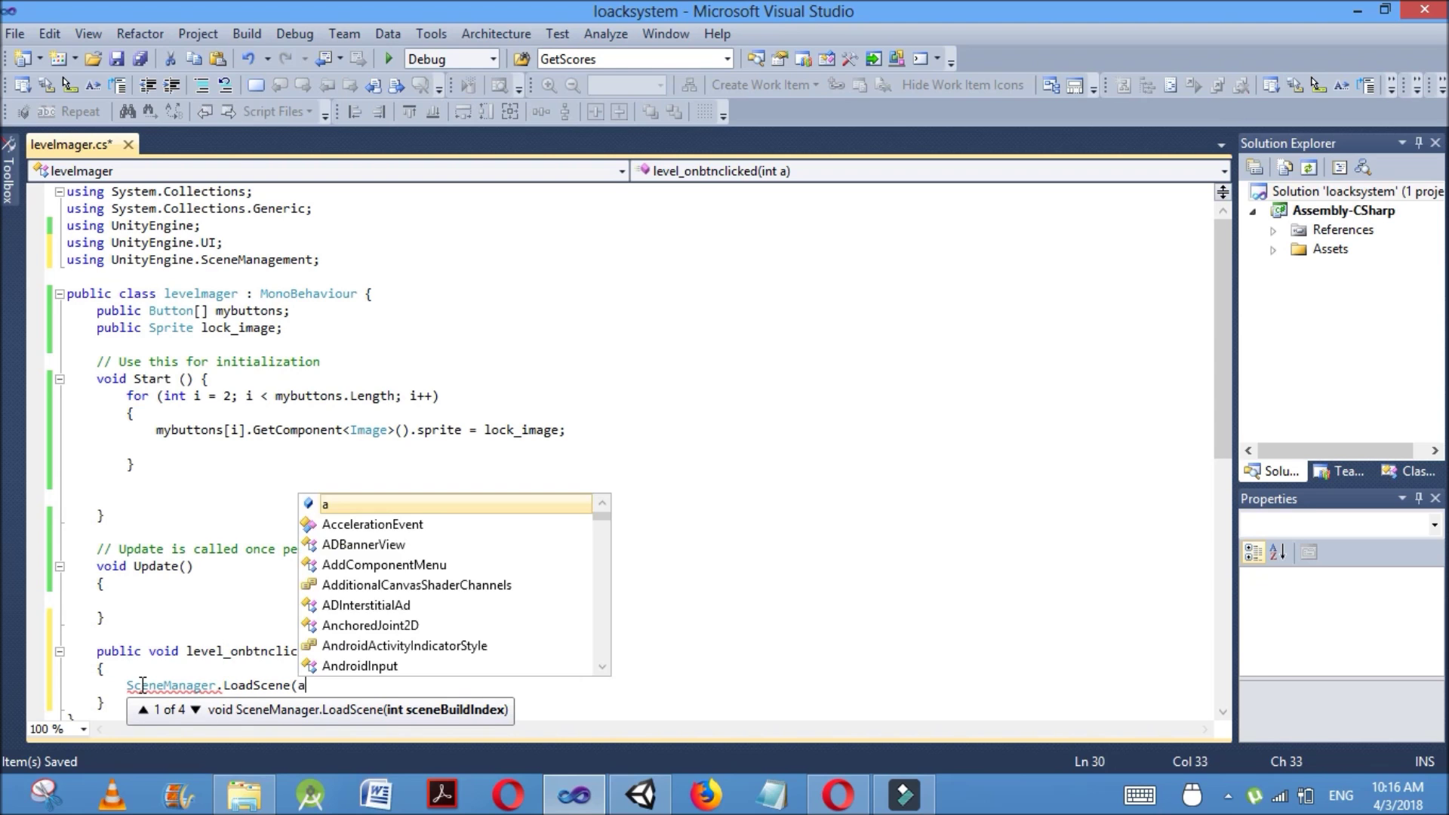
type(".to")
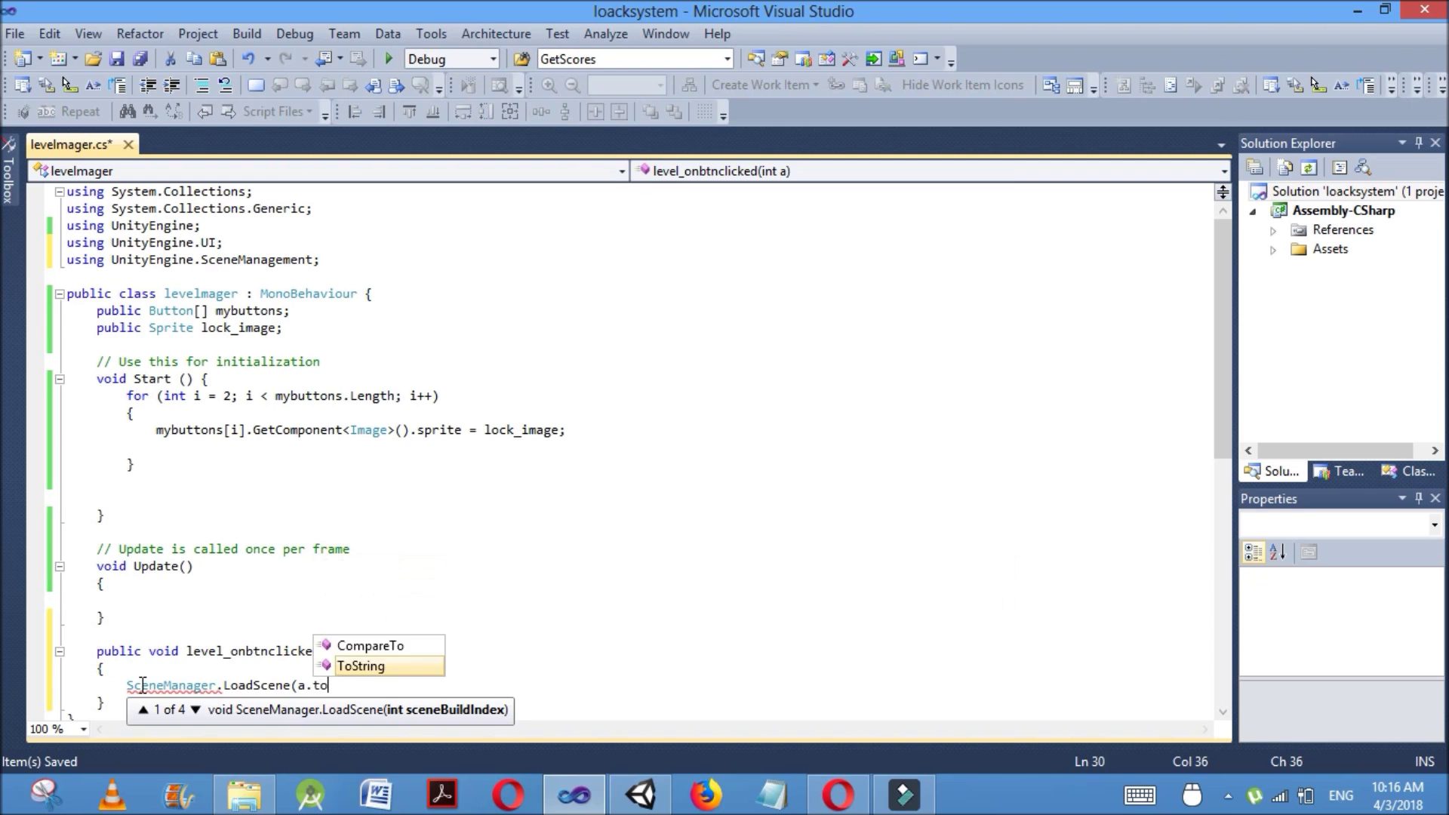
type("()")
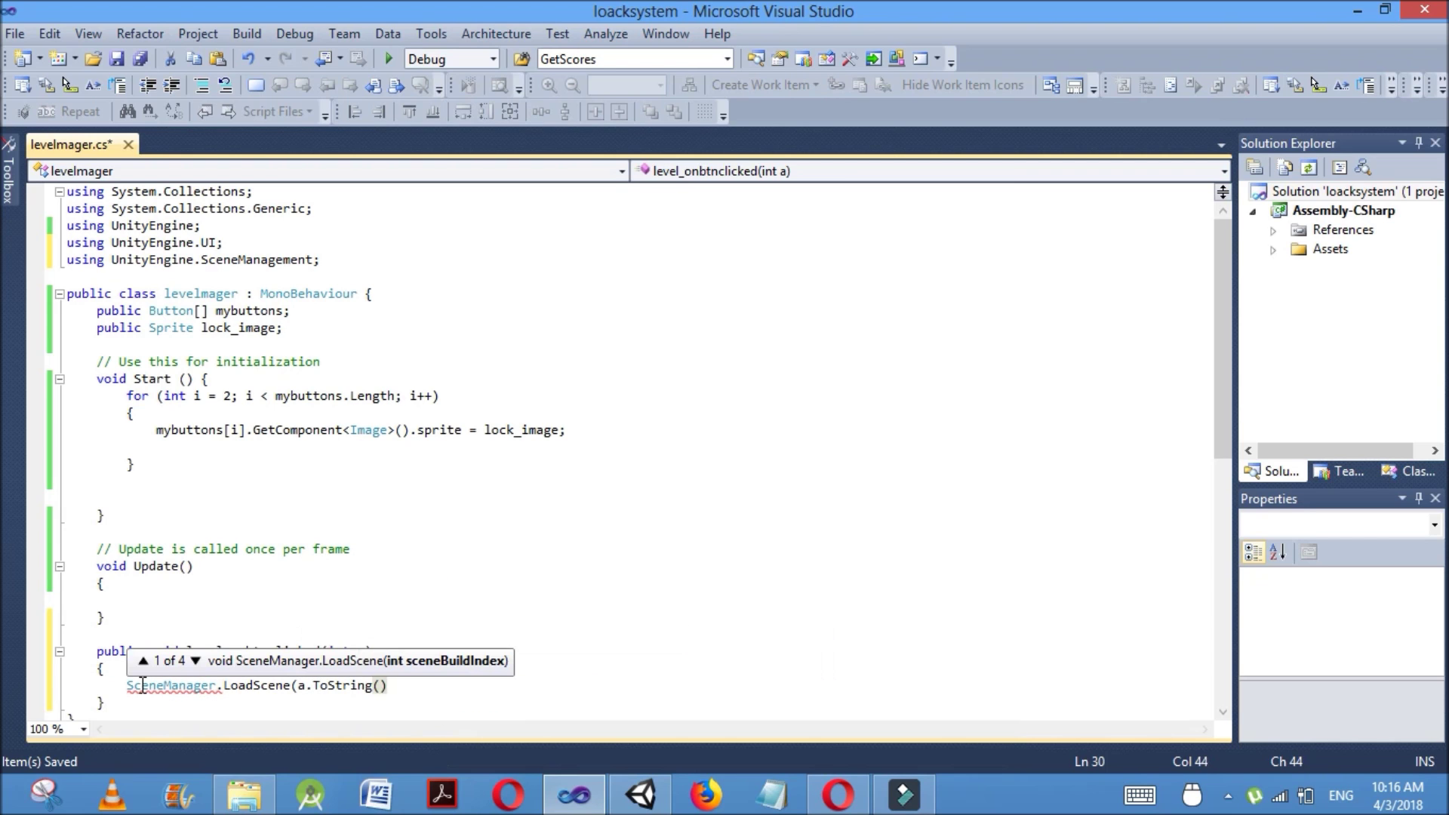
type(");")
key("ctrl+s")
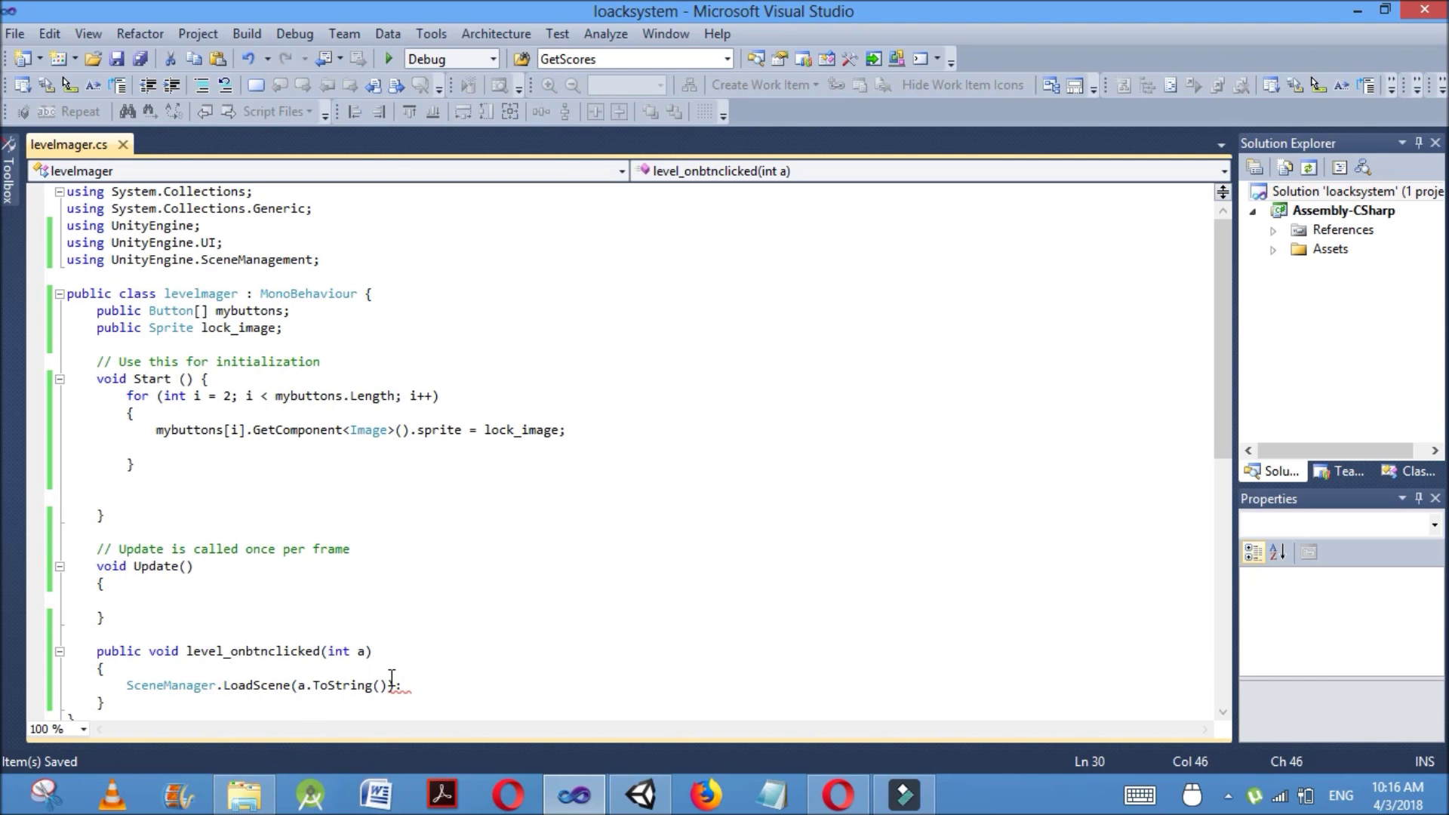
key("BackSpace")
type(";")
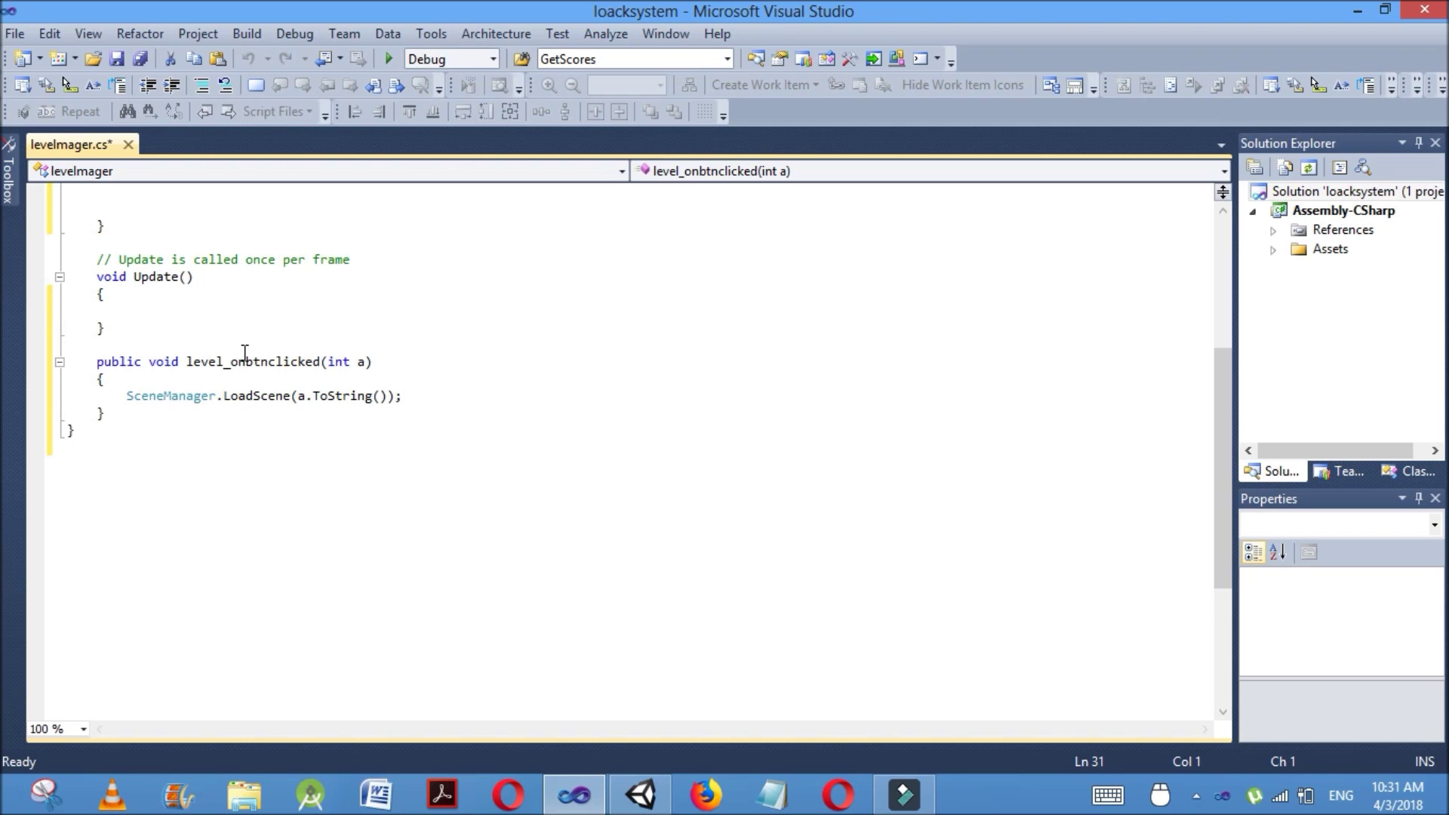
Go back and forth between Unity and Visual Studio to compare the levelmager object and four buttons with the level_onbtnclicked method
left_click(640, 794)
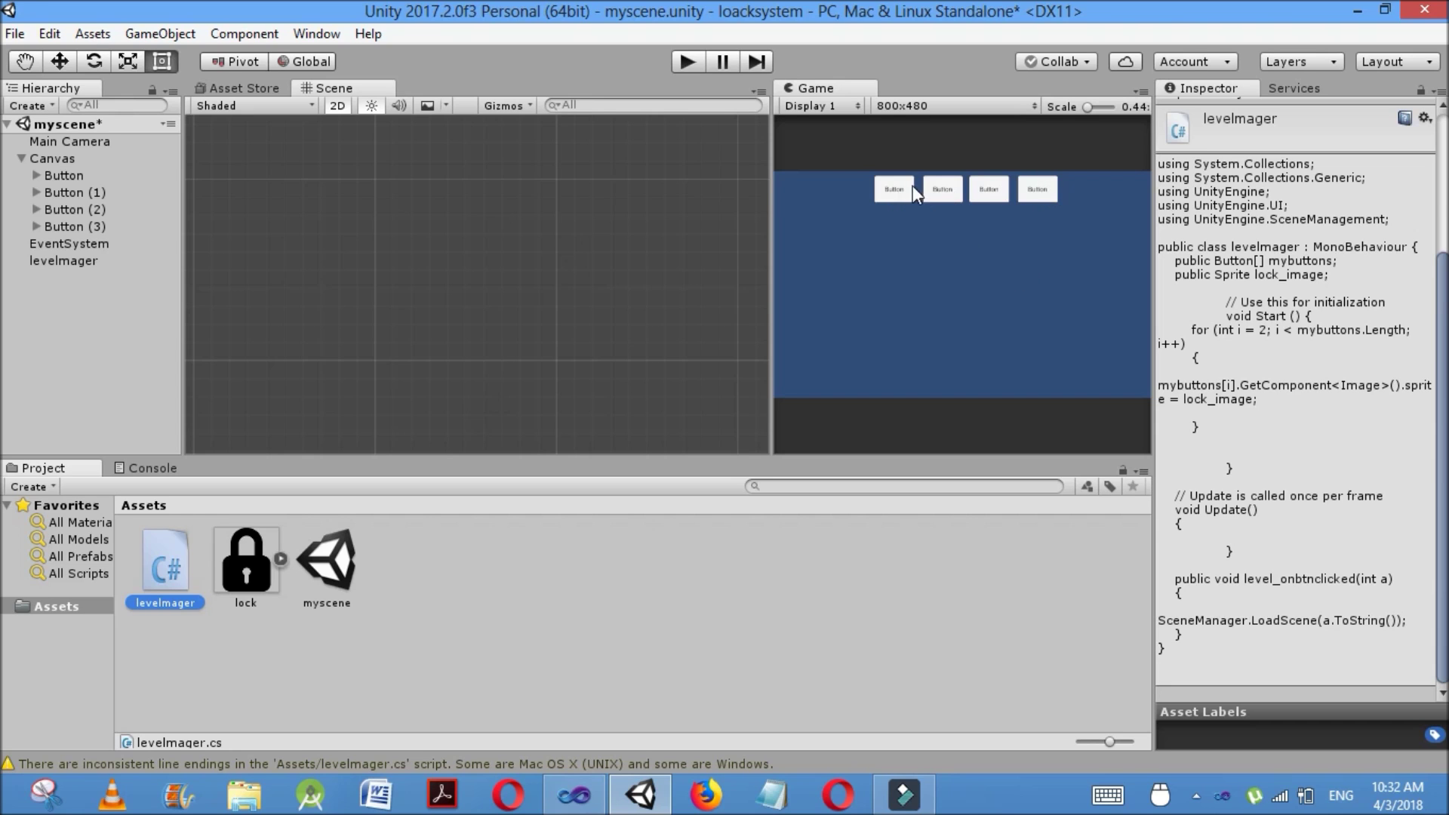
left_click(945, 190)
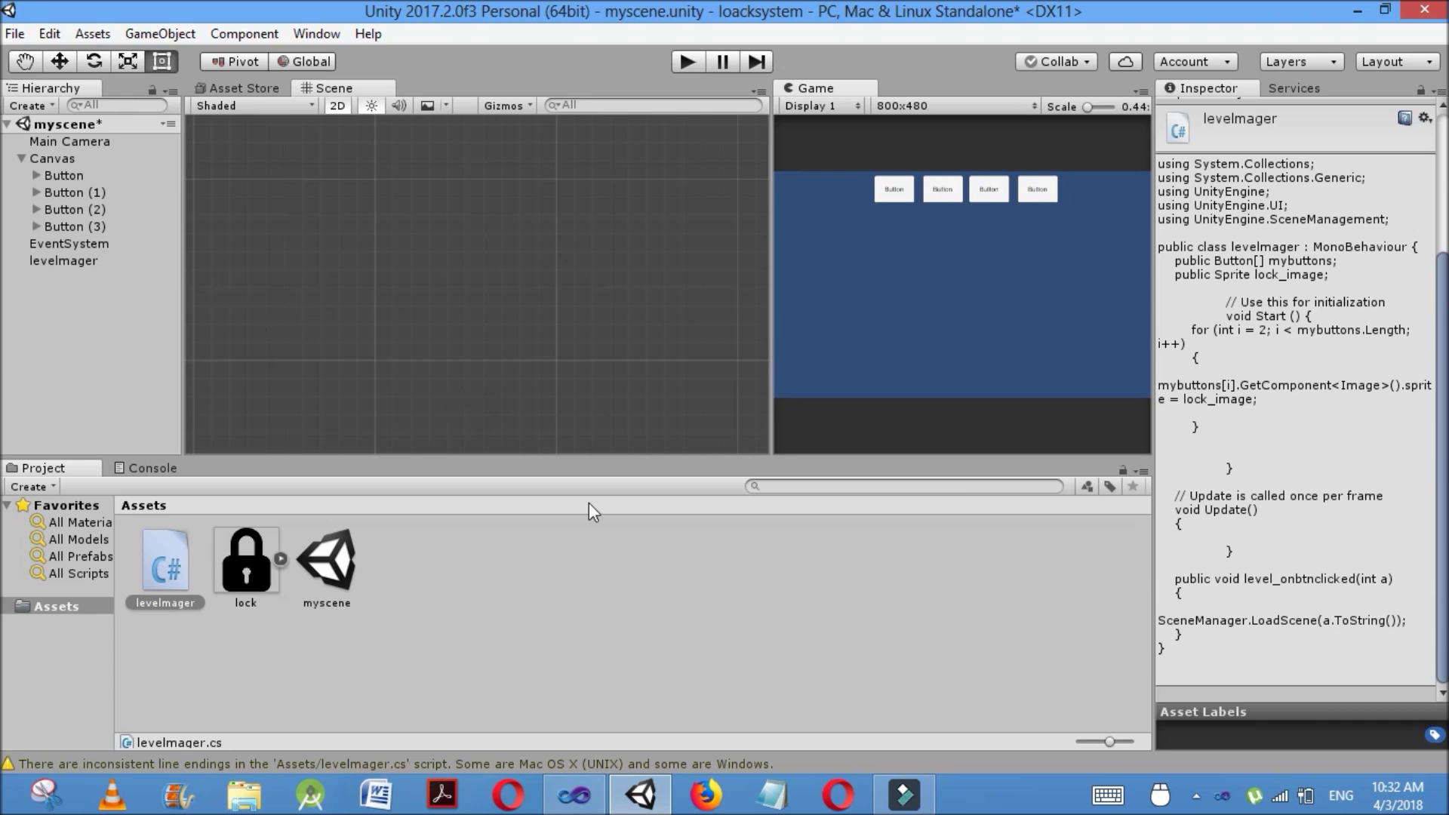
left_click(78, 264)
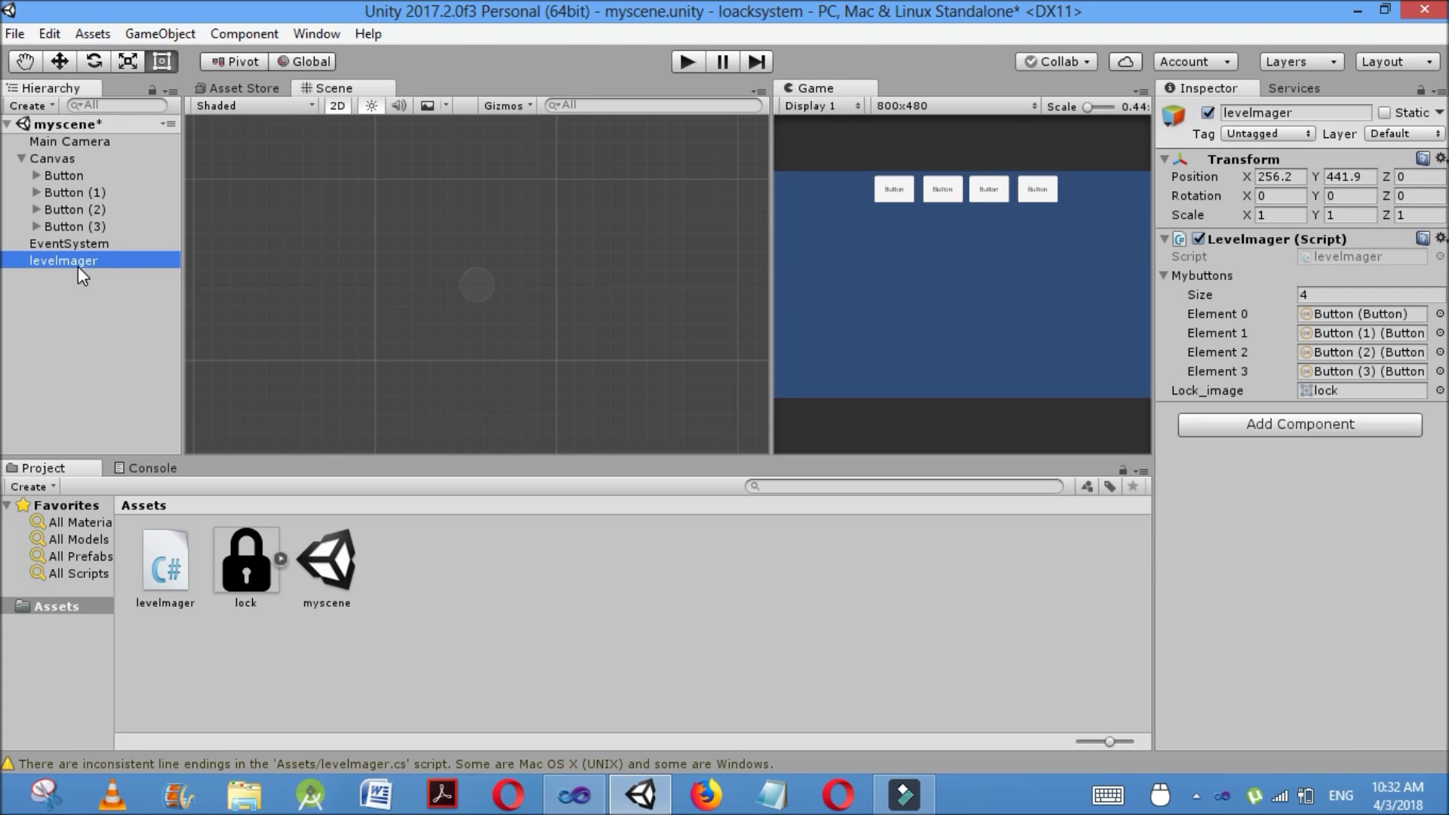
left_click(574, 794)
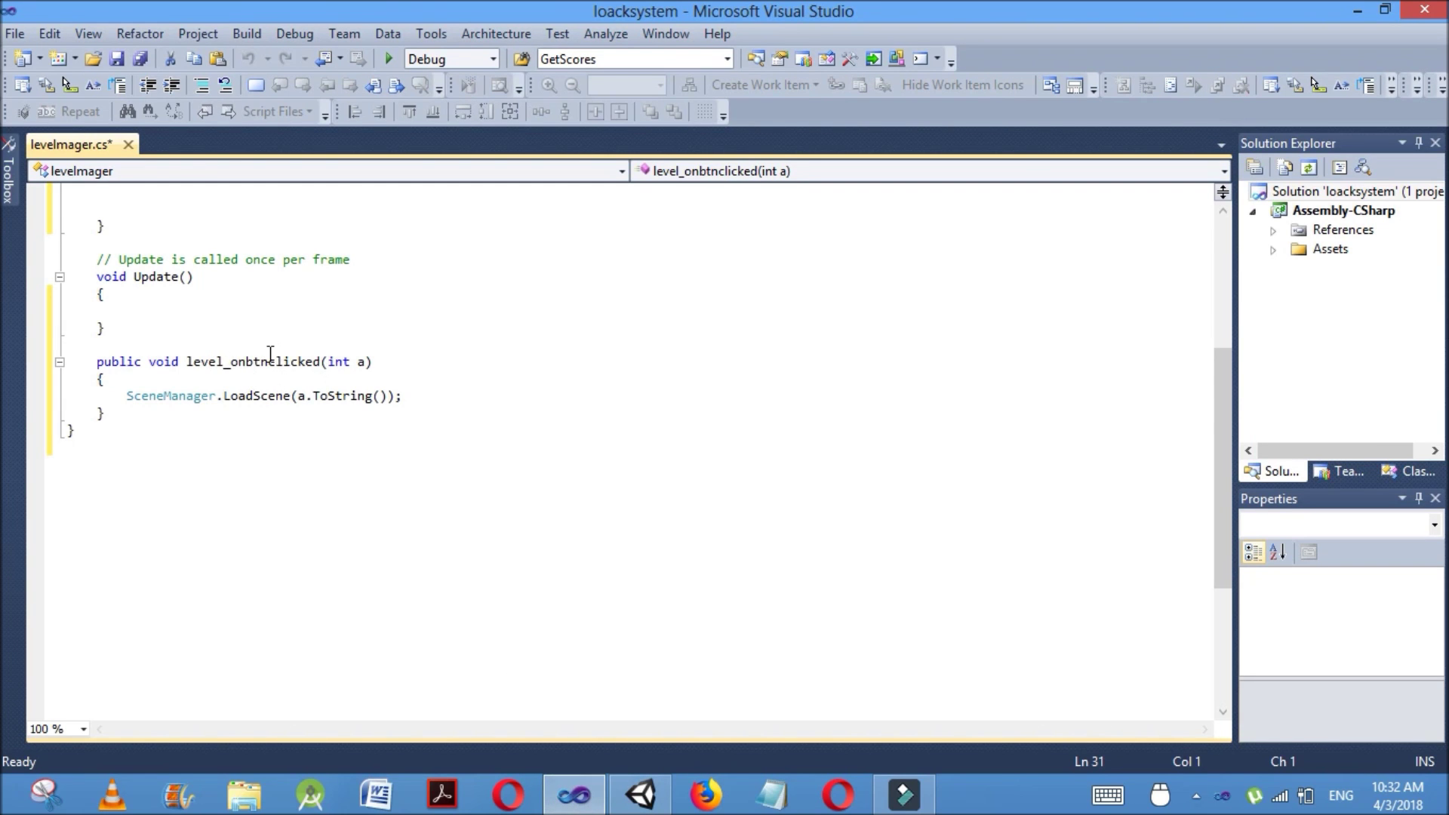
left_click(640, 792)
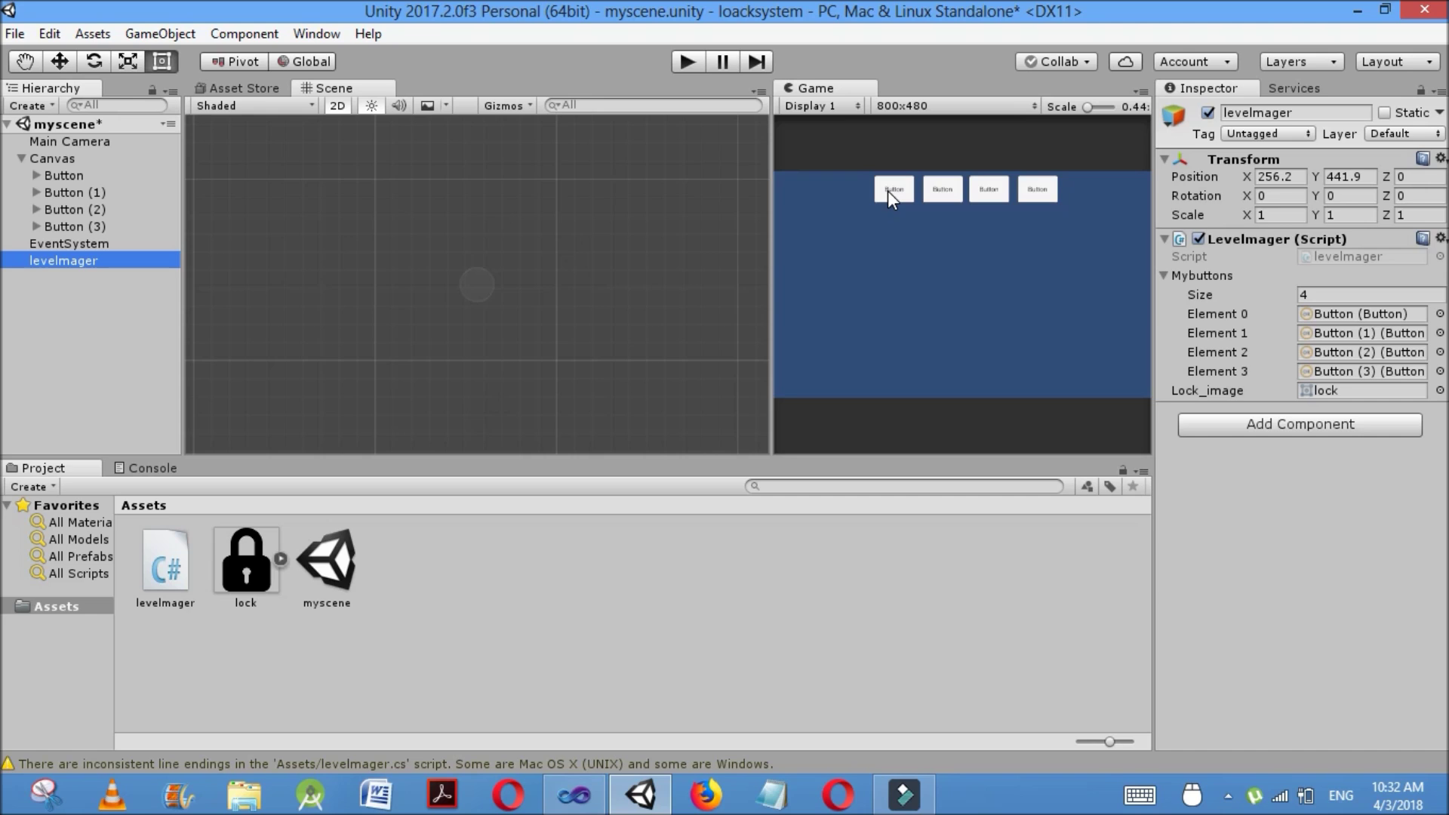
left_click(937, 192)
left_click(982, 192)
left_click(1043, 195)
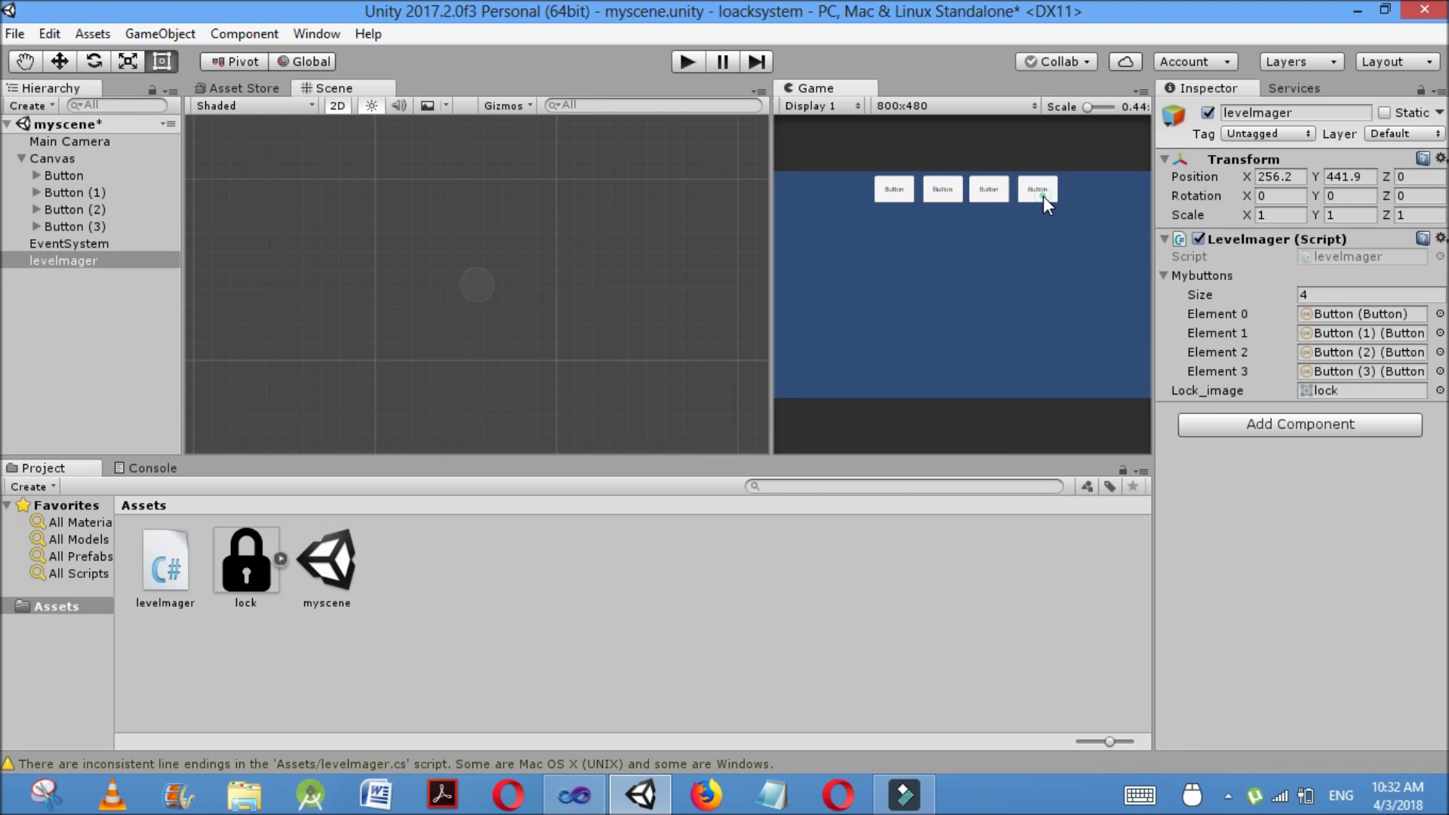
left_click(574, 794)
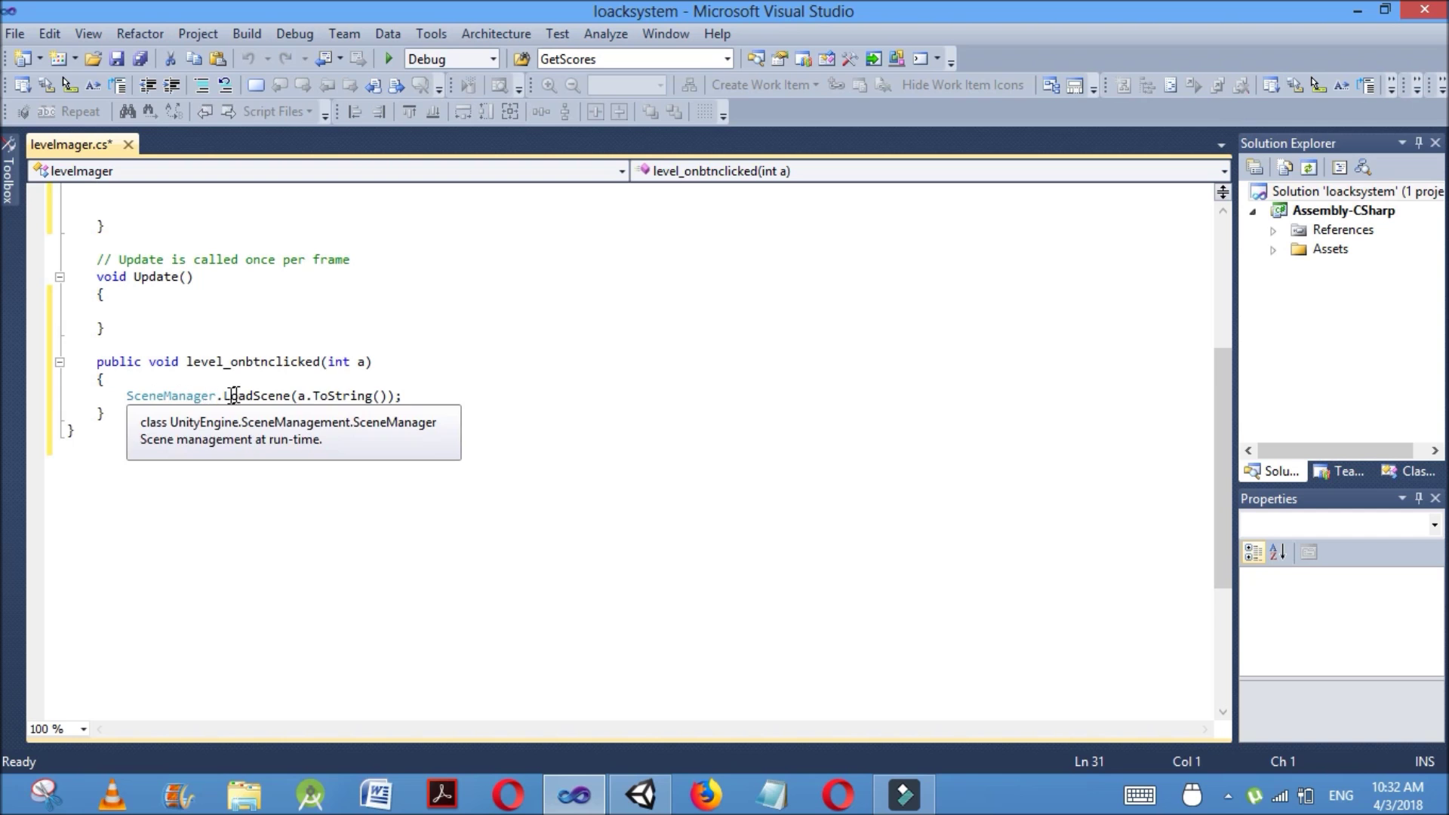
Return to Unity, select all four buttons under the Canvas and add an empty On Click event entry to them
left_click(638, 796)
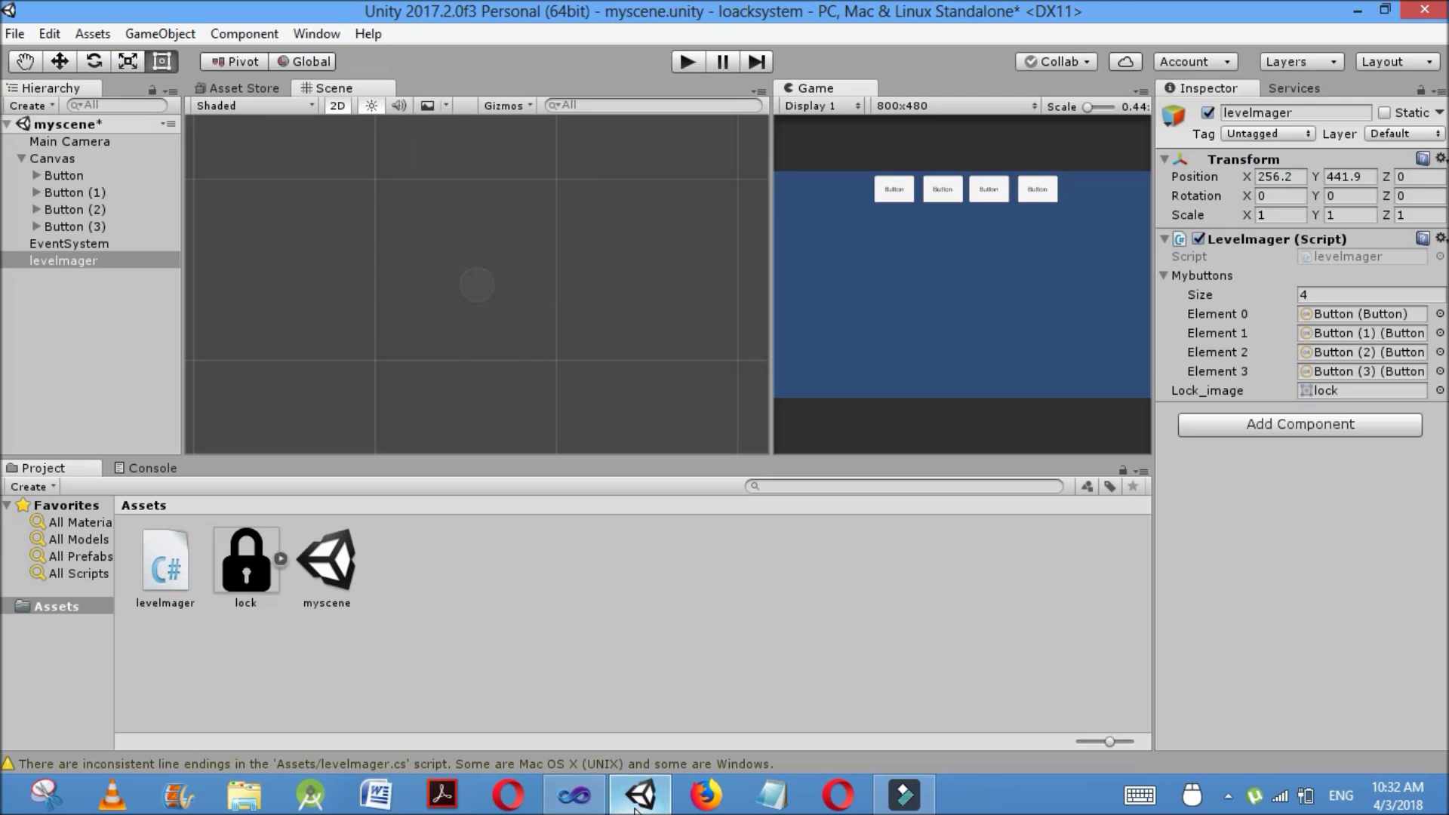
left_click(80, 181)
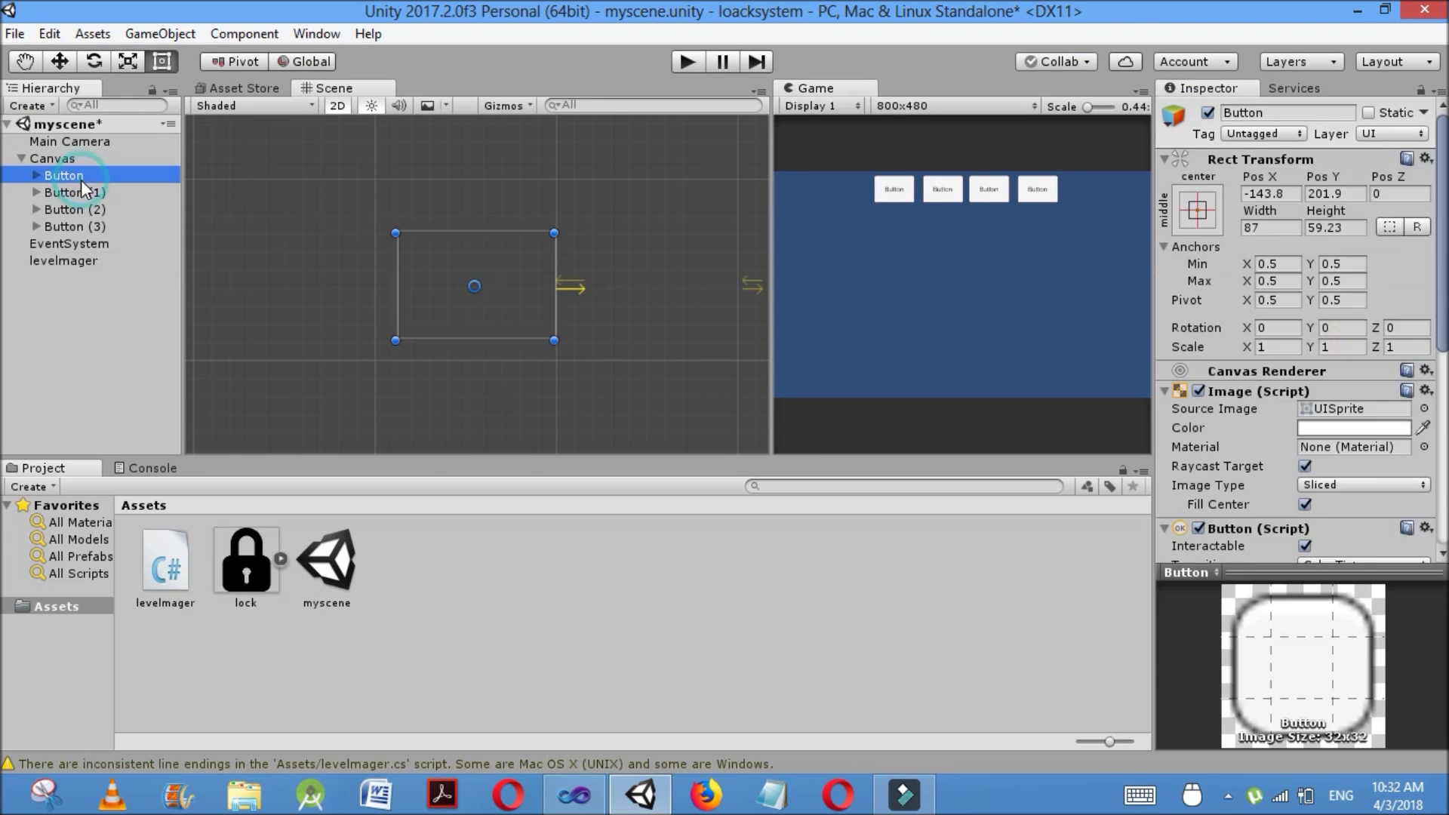
left_click(92, 226, "shift")
left_click_drag(1442, 305, 1406, 451)
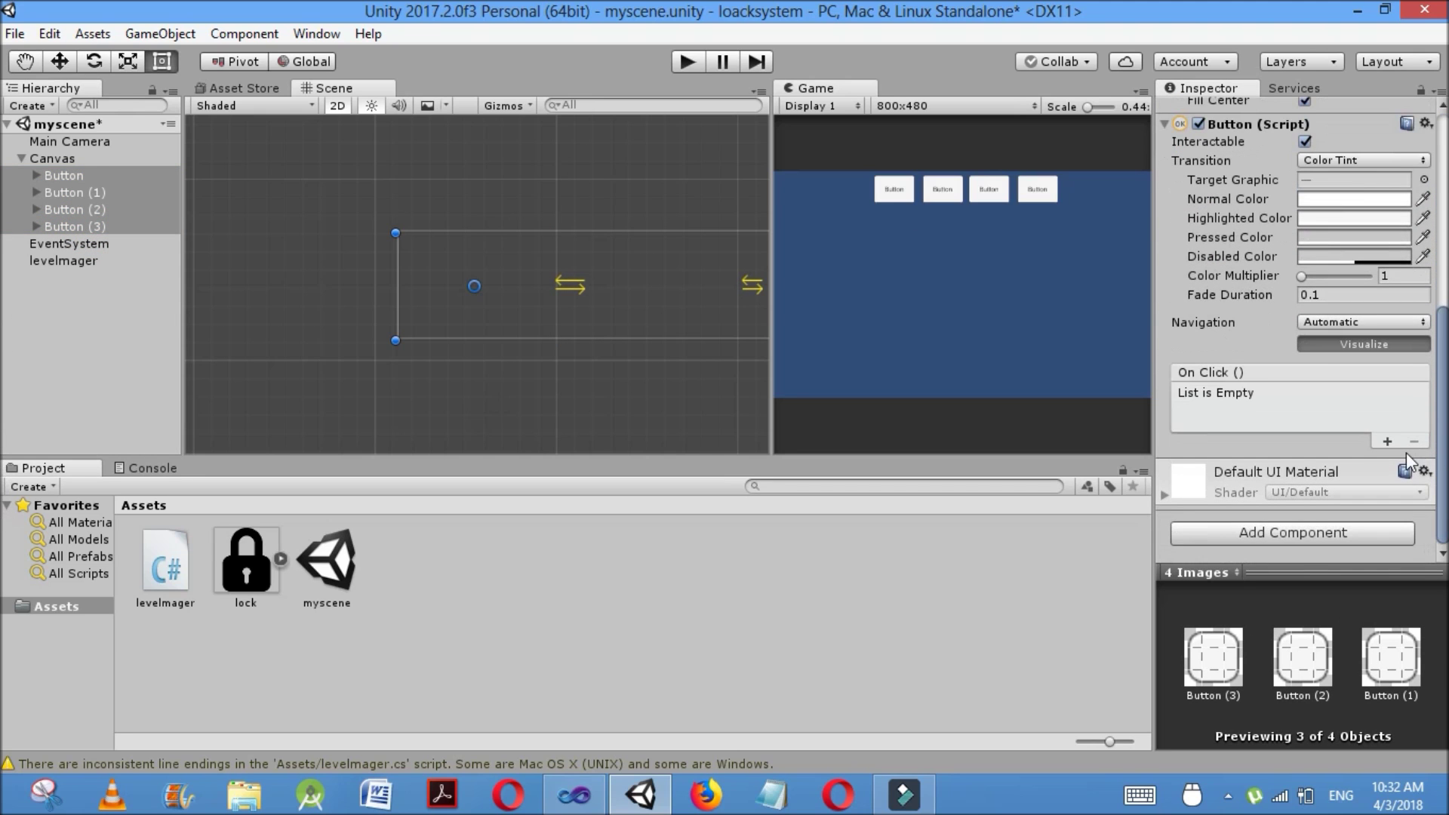
left_click(1388, 443)
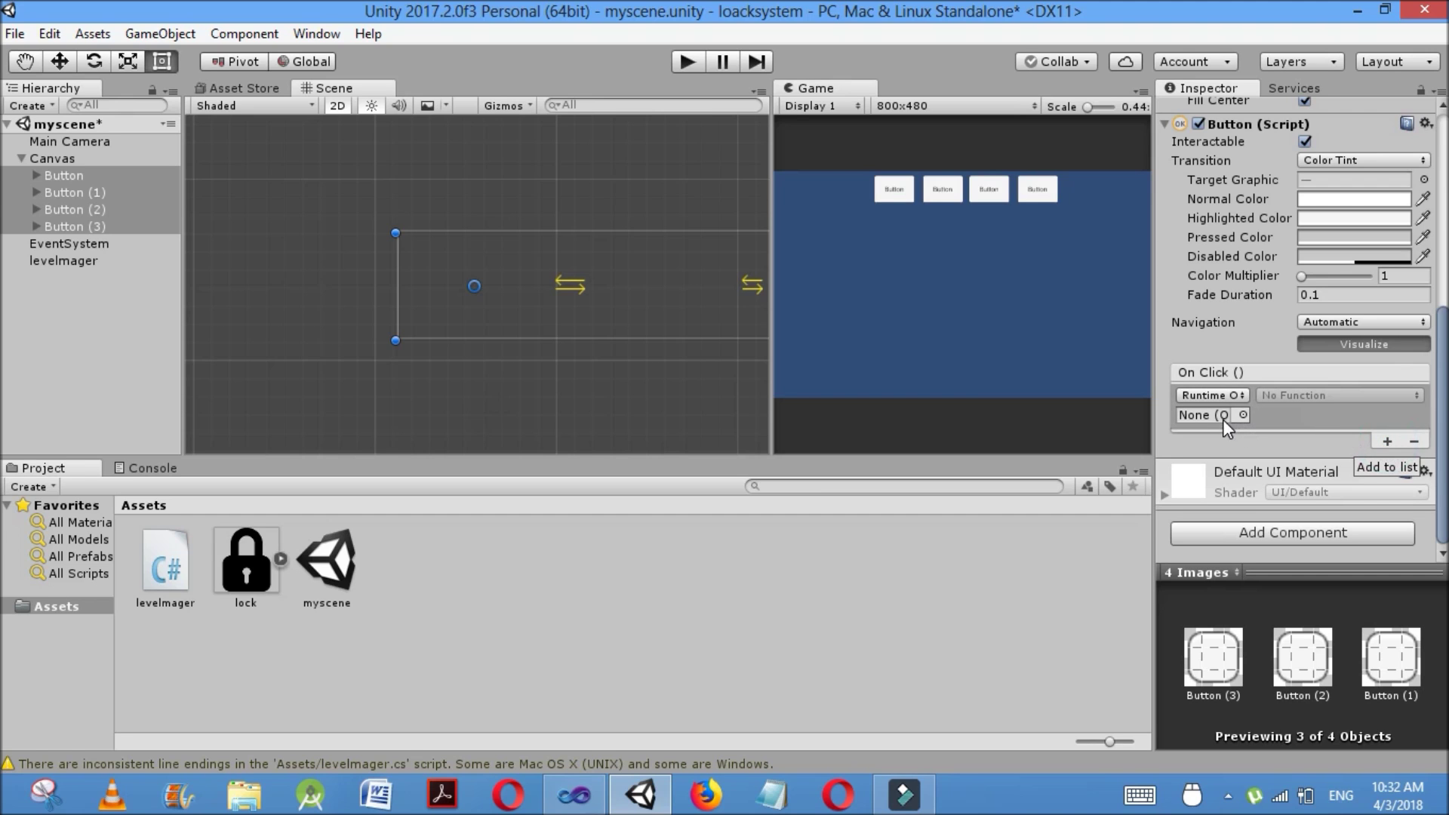
Assign the levelmager object to the four buttons' On Click event and choose its level_onbtnclicked (int) function
left_click(1242, 415)
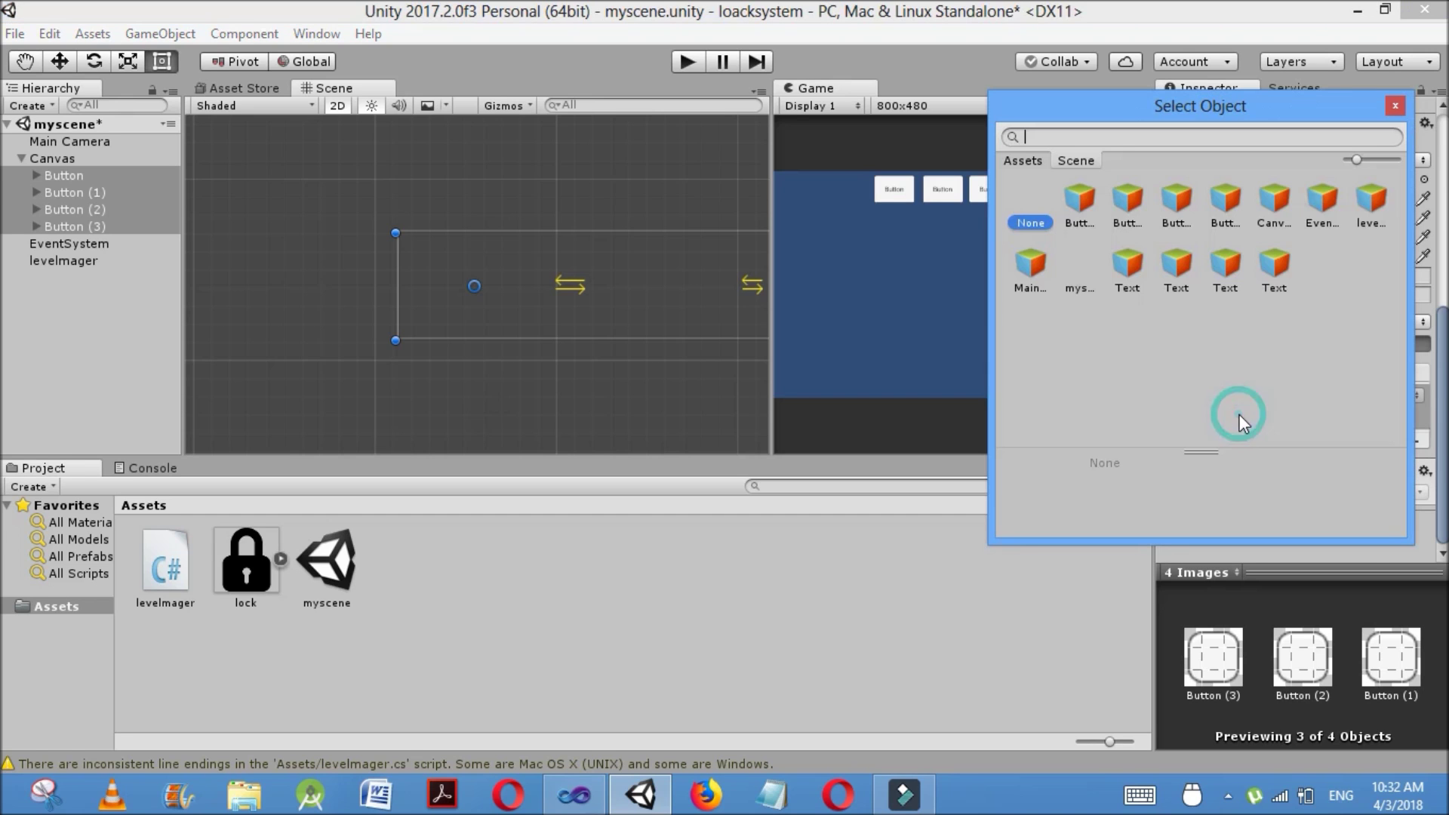
type("lev")
double_click(1107, 197)
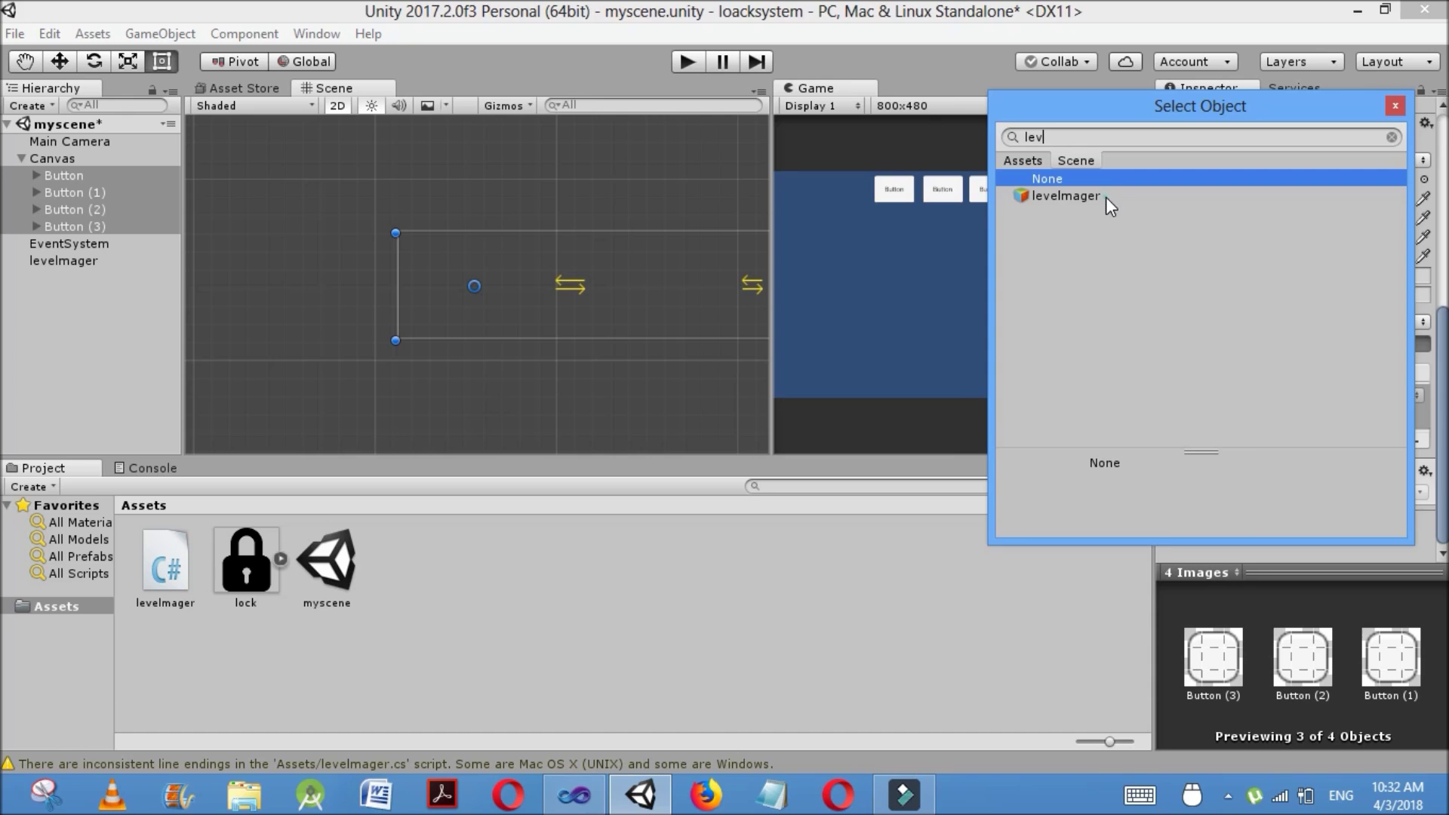
left_click(1401, 395)
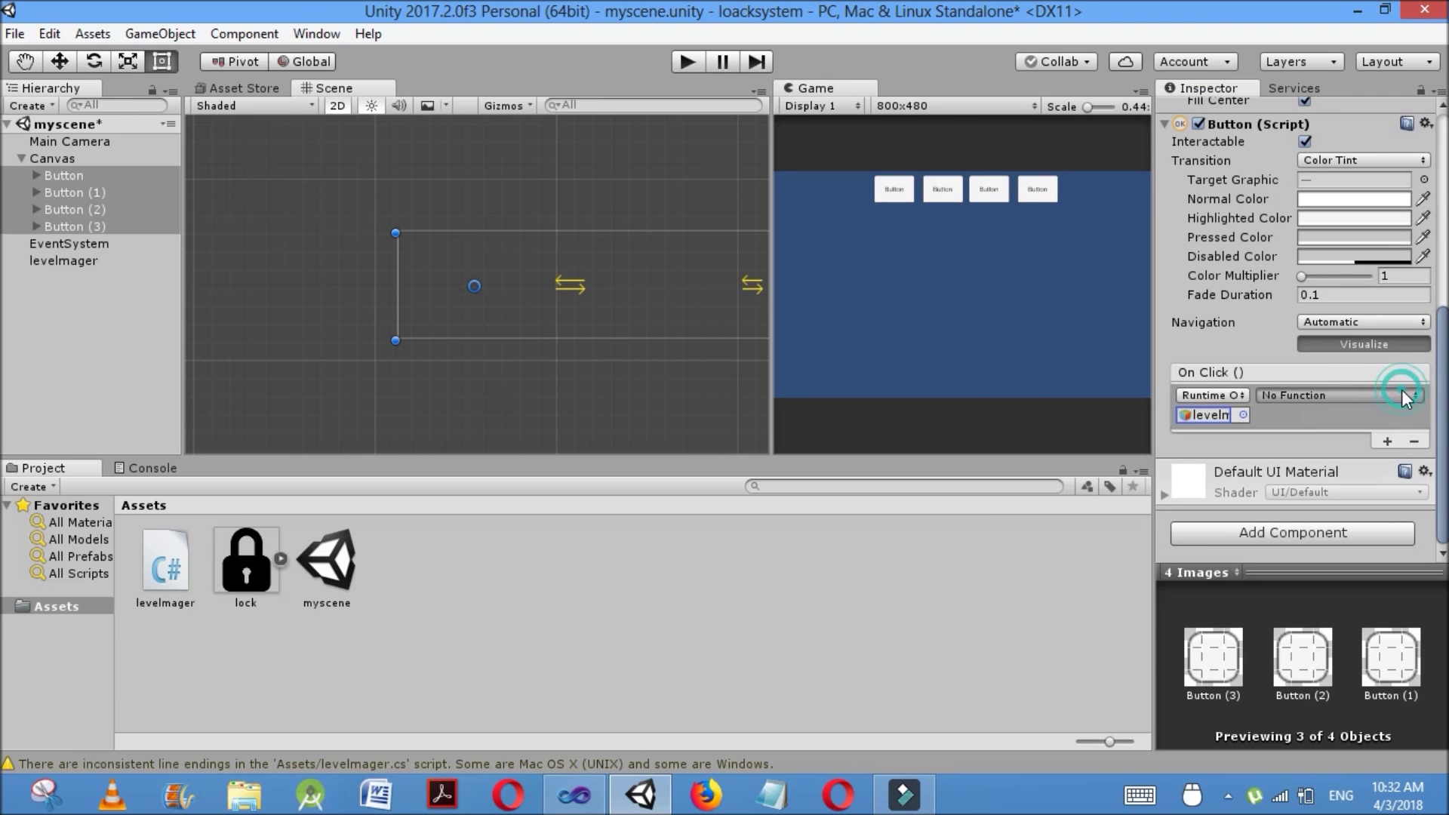
mouse_move(1366, 504)
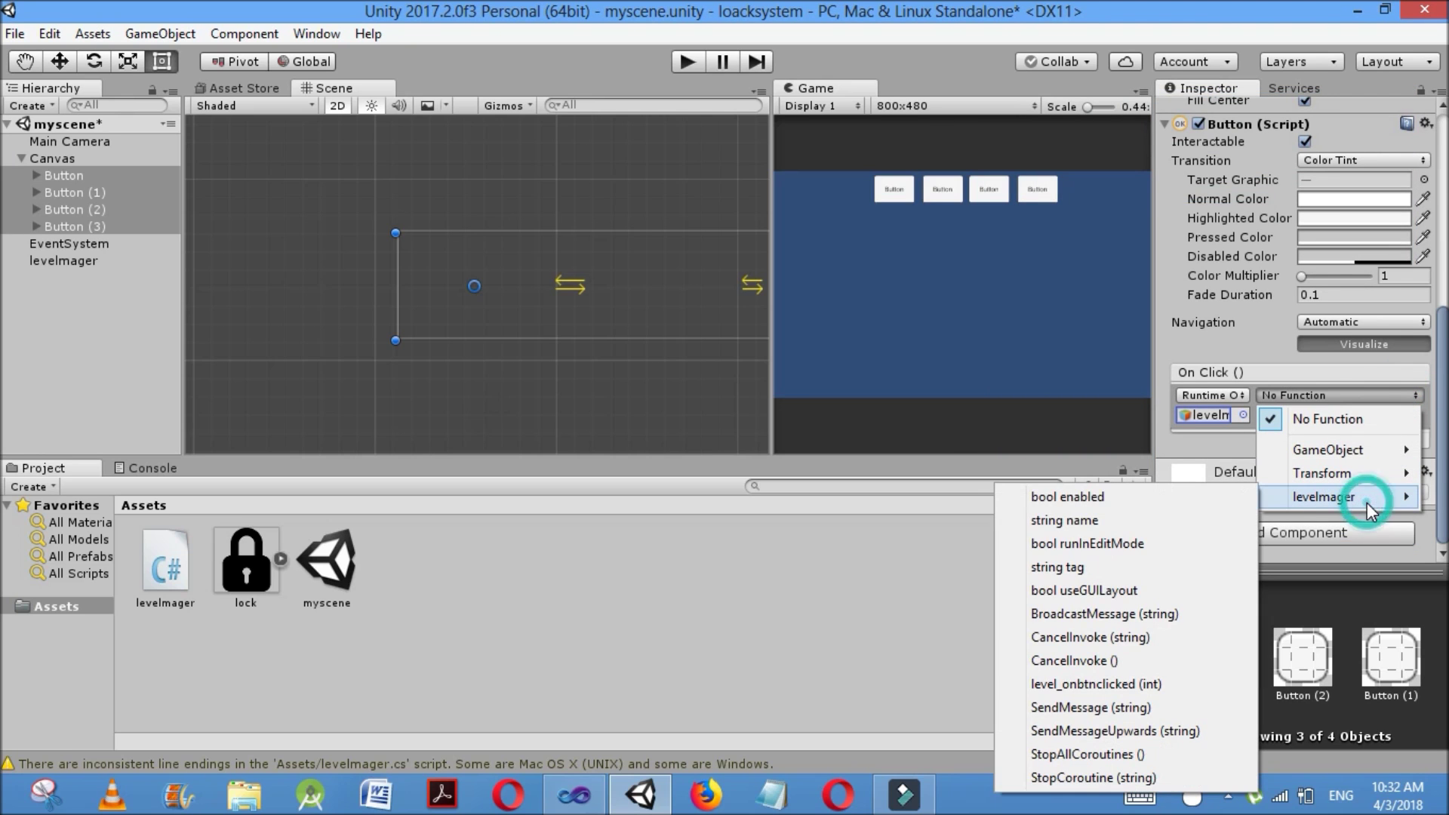
left_click(1079, 690)
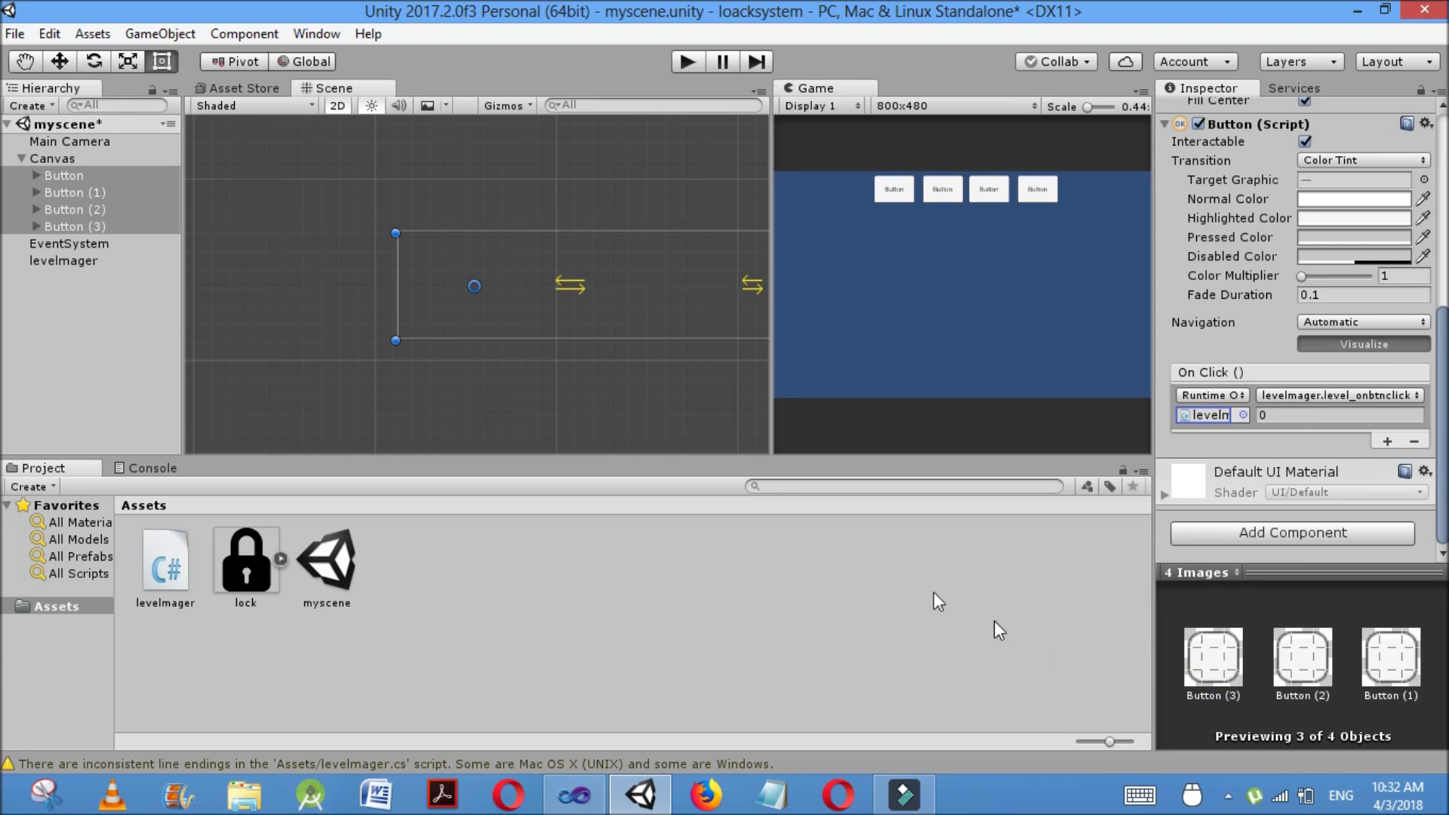
Set the On Click integer argument to 1 for Button and to 2 for Button (1)
left_click(58, 171)
left_click(1275, 415)
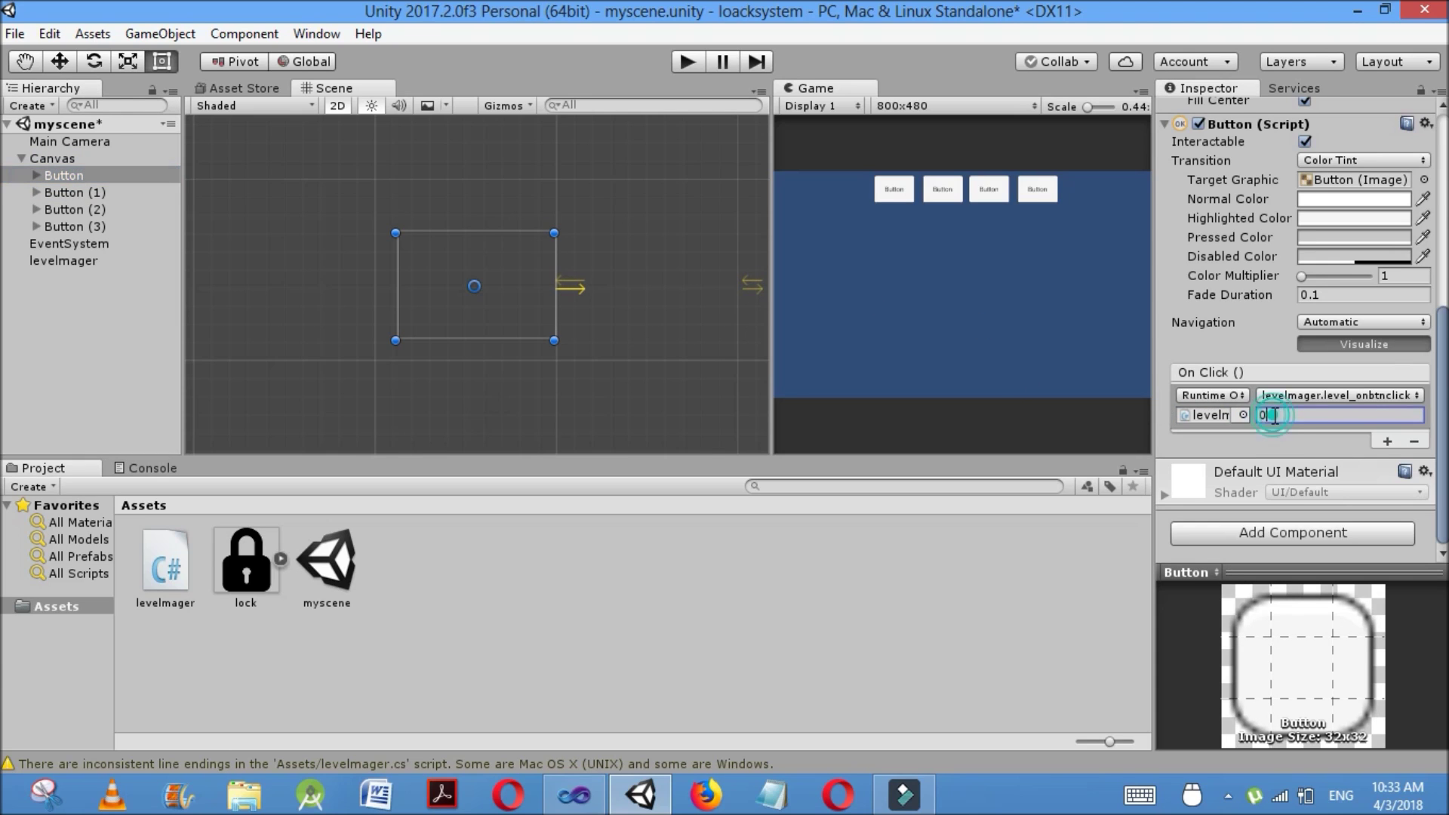
type("1")
left_click(93, 193)
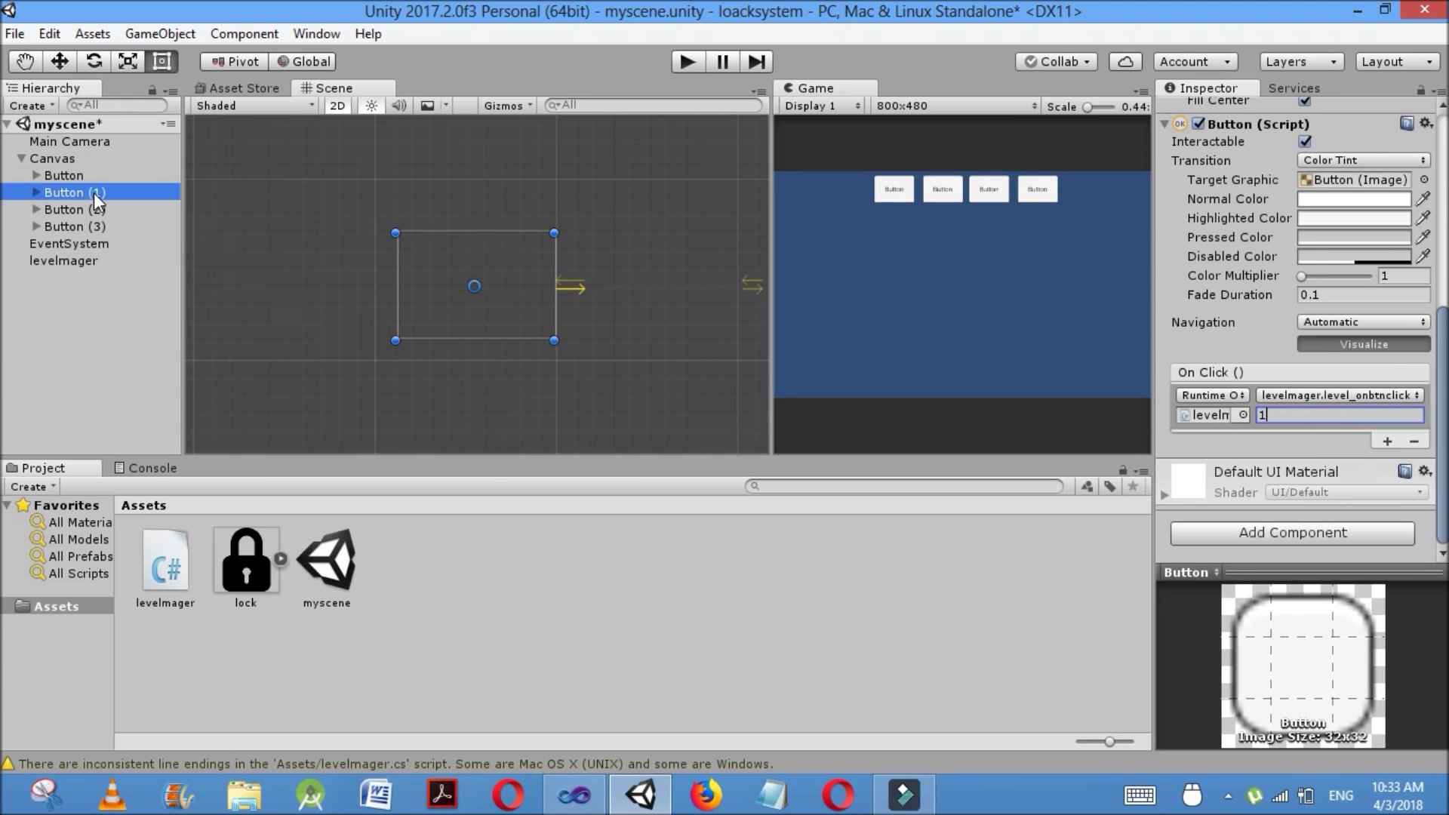
left_click(1279, 415)
type("2")
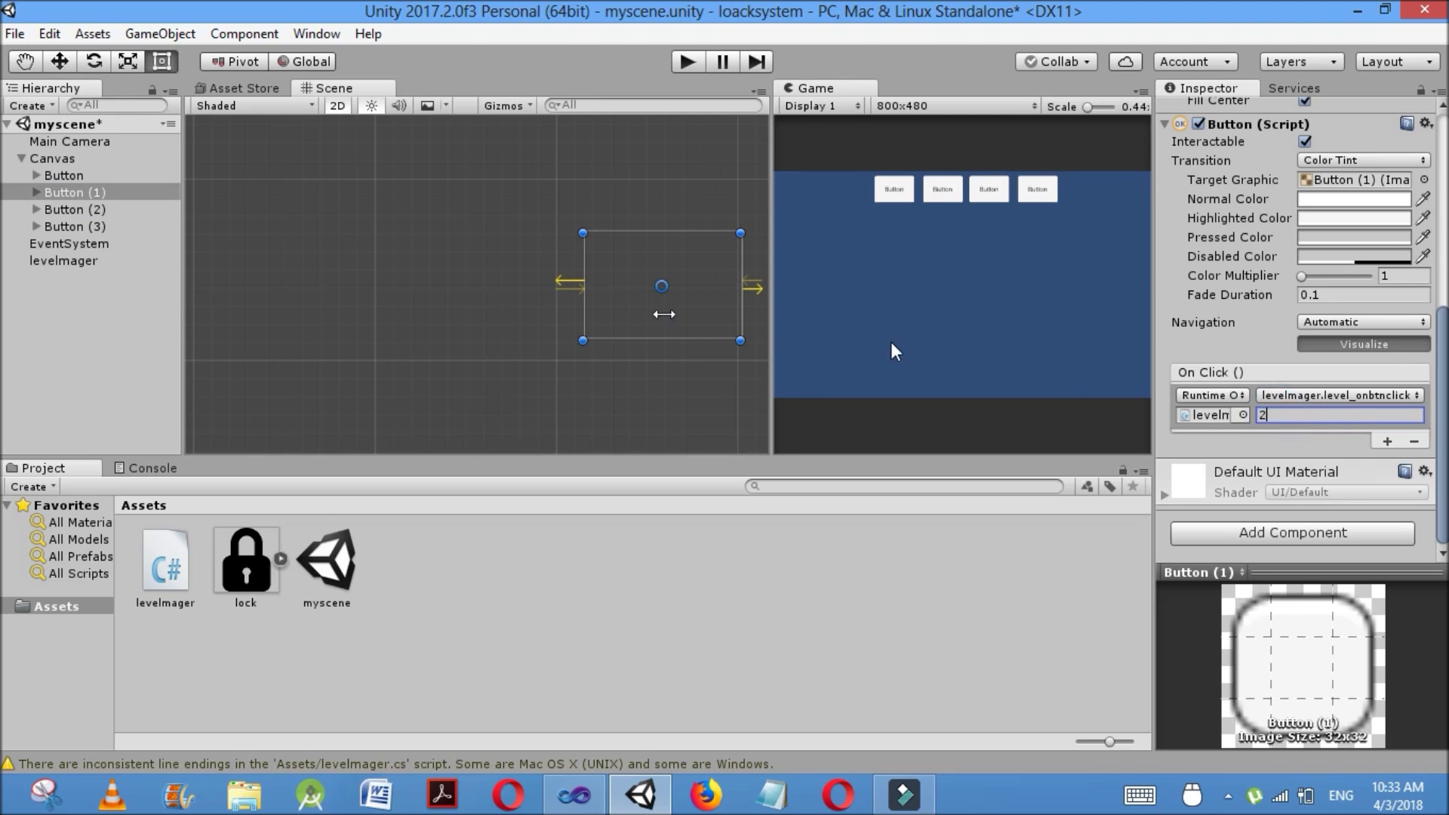
Set the On Click integer argument to 3 for Button (2) and to 4 for Button (3)
left_click(148, 205)
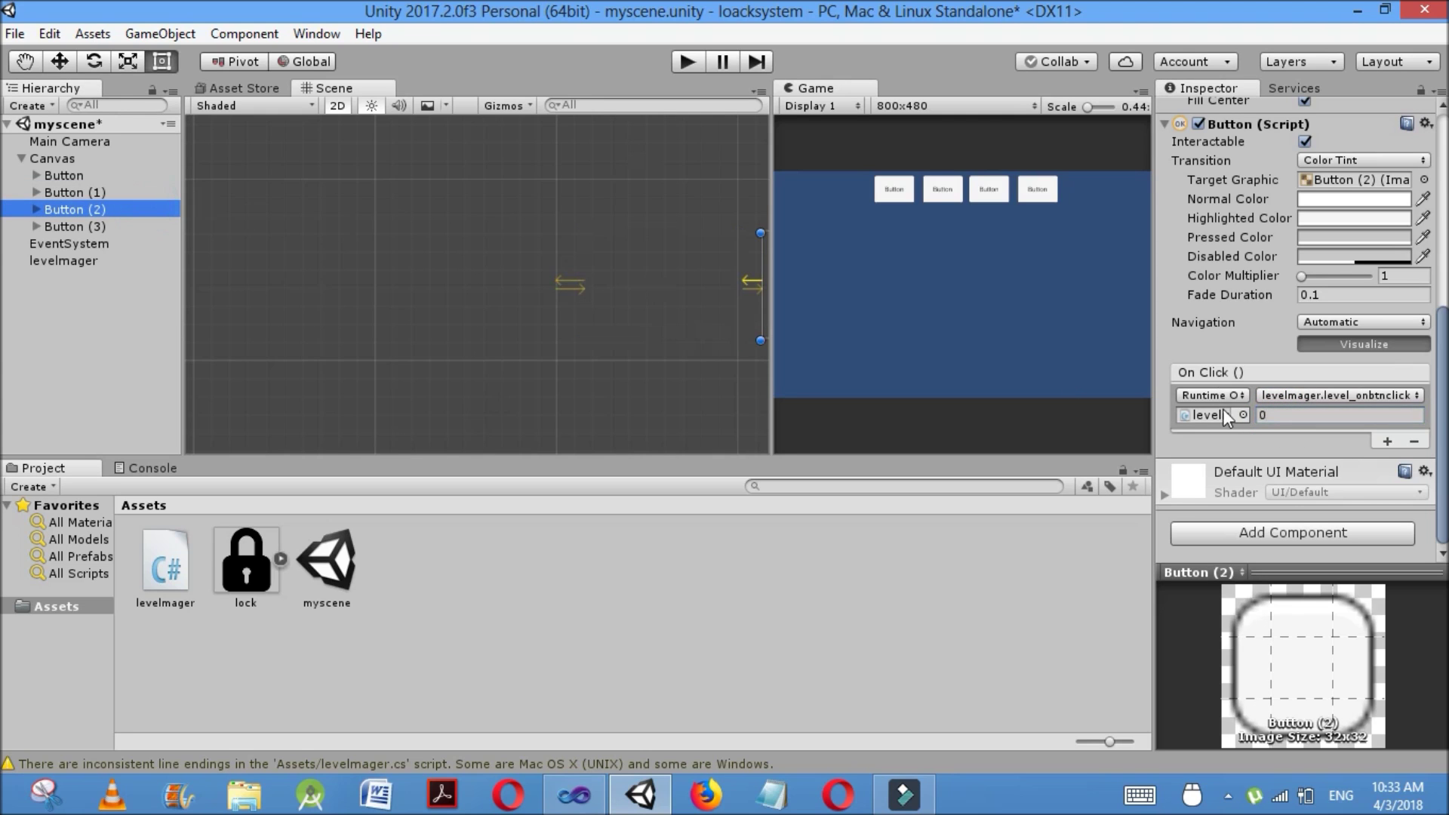
left_click(1278, 415)
type("3")
left_click(88, 225)
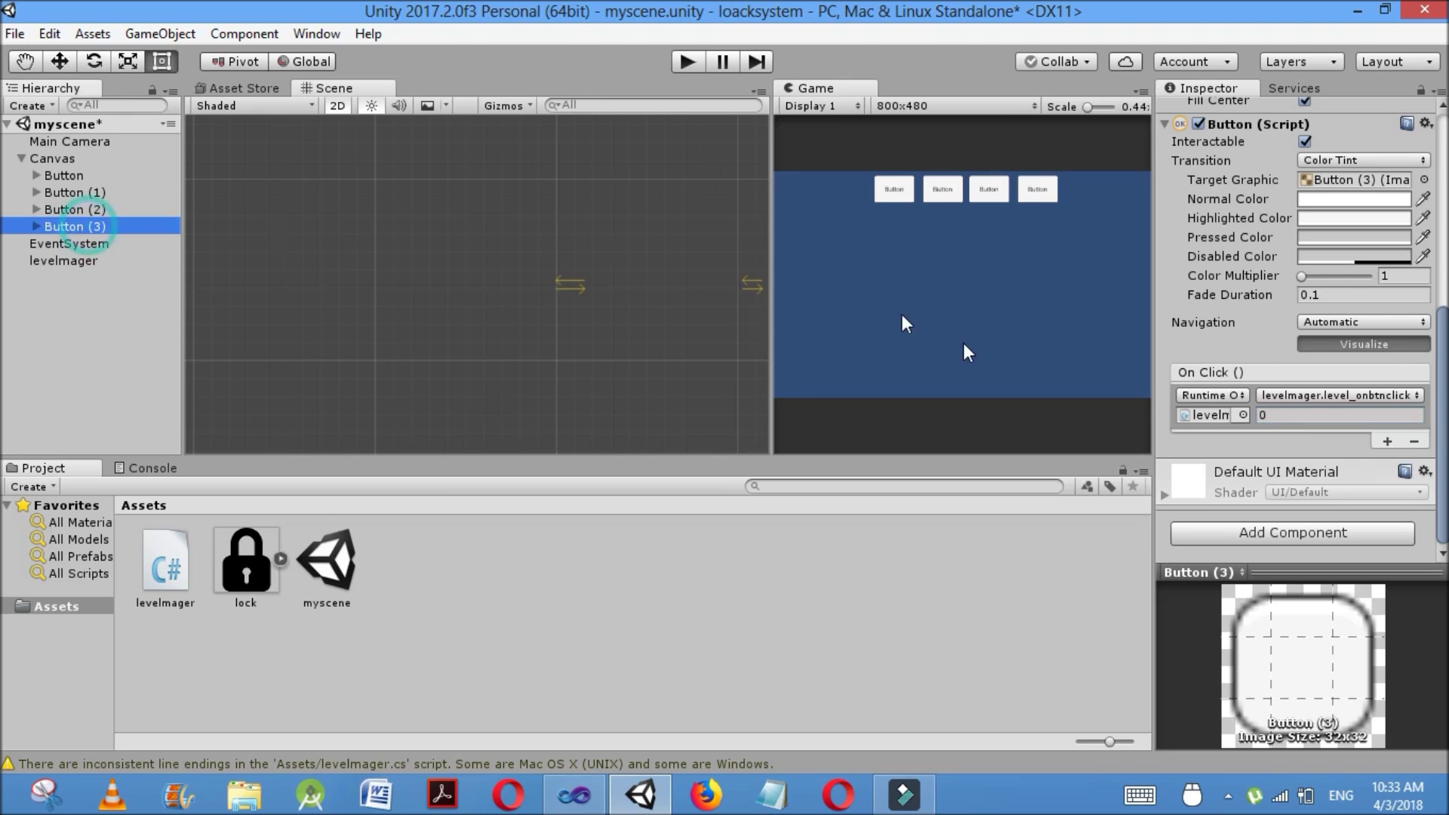
left_click(1281, 417)
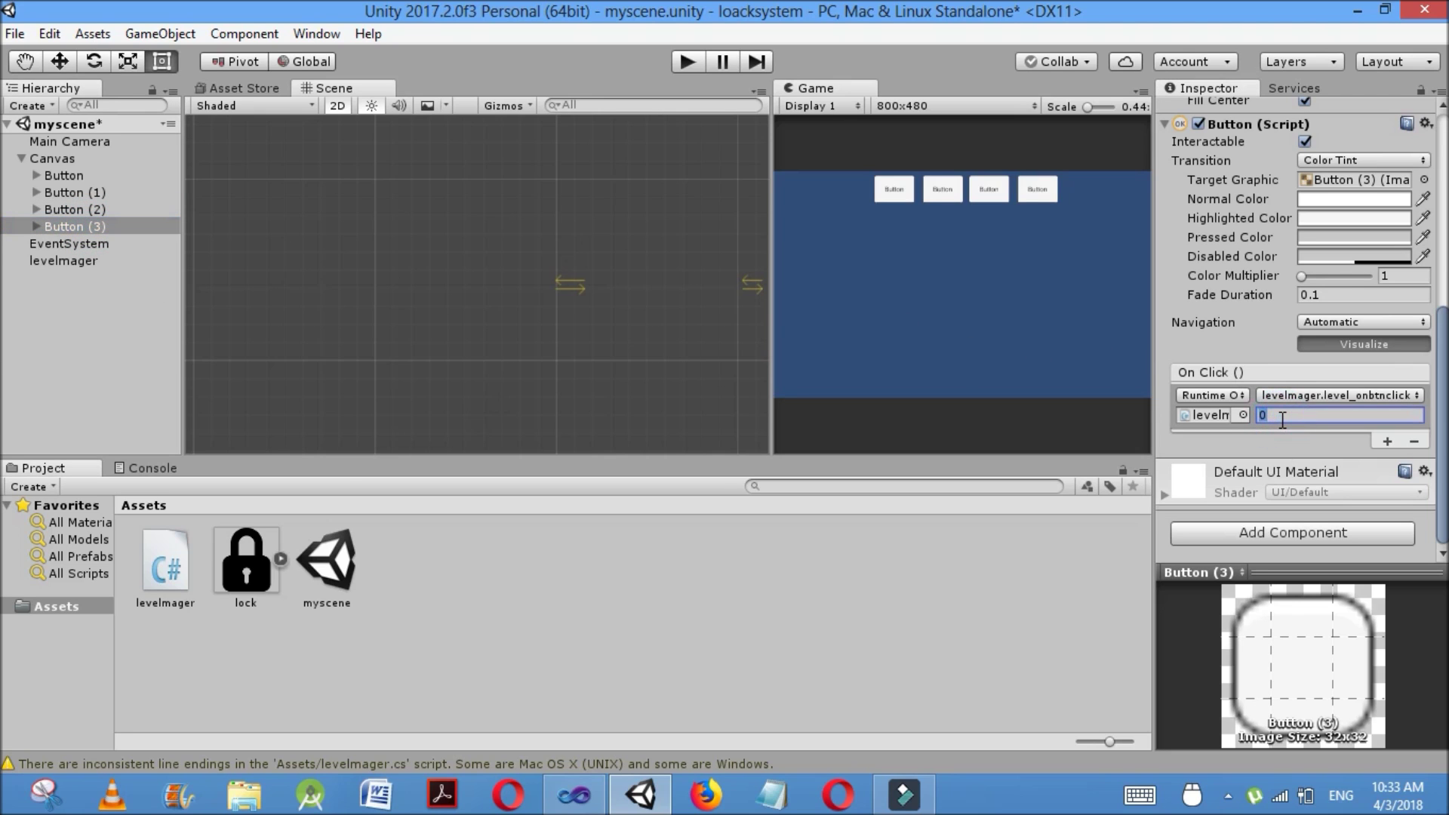
type("4")
Create a new scene, saving the changes to myscene and all modified project assets
left_click(15, 34)
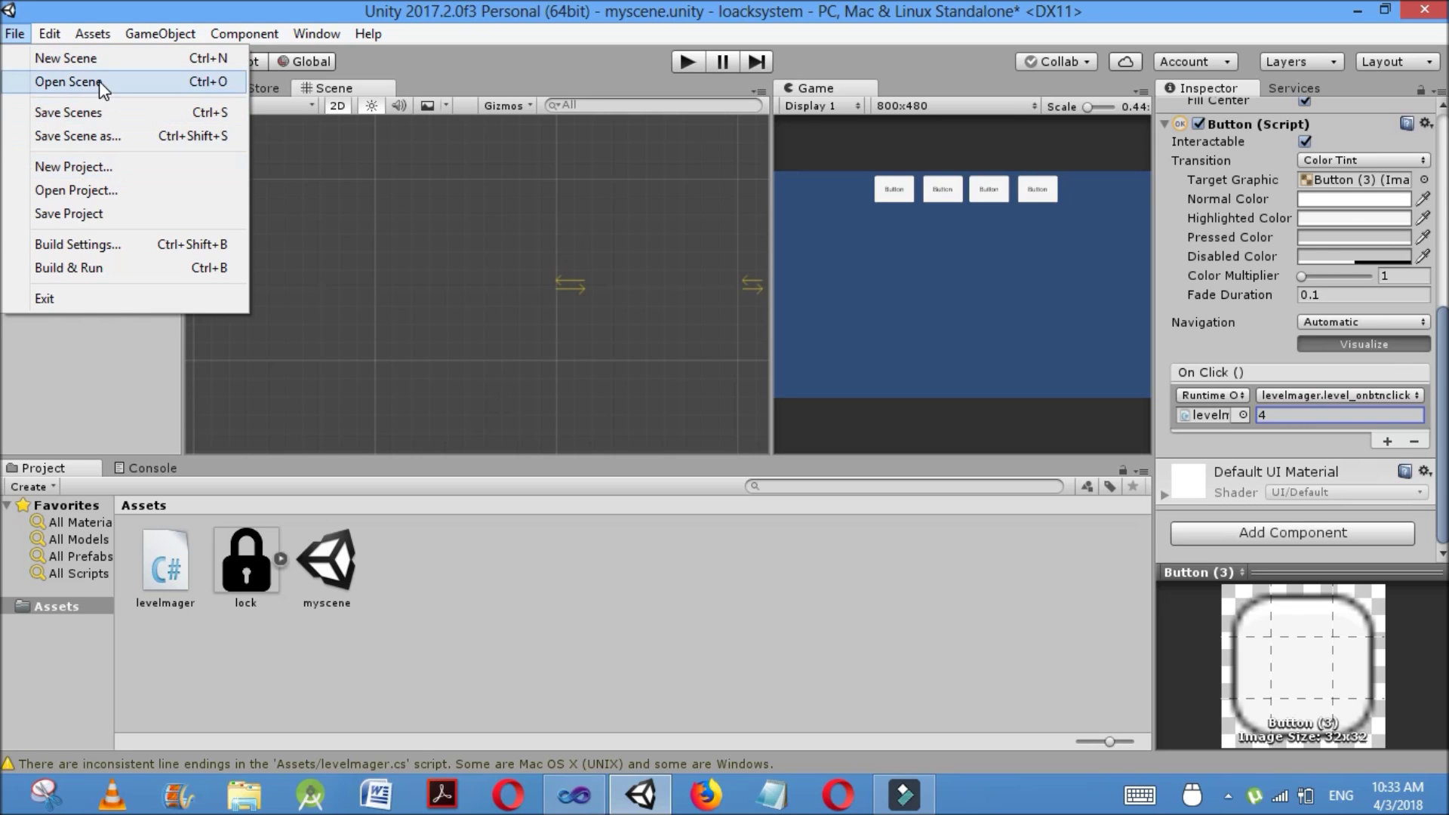
left_click(105, 58)
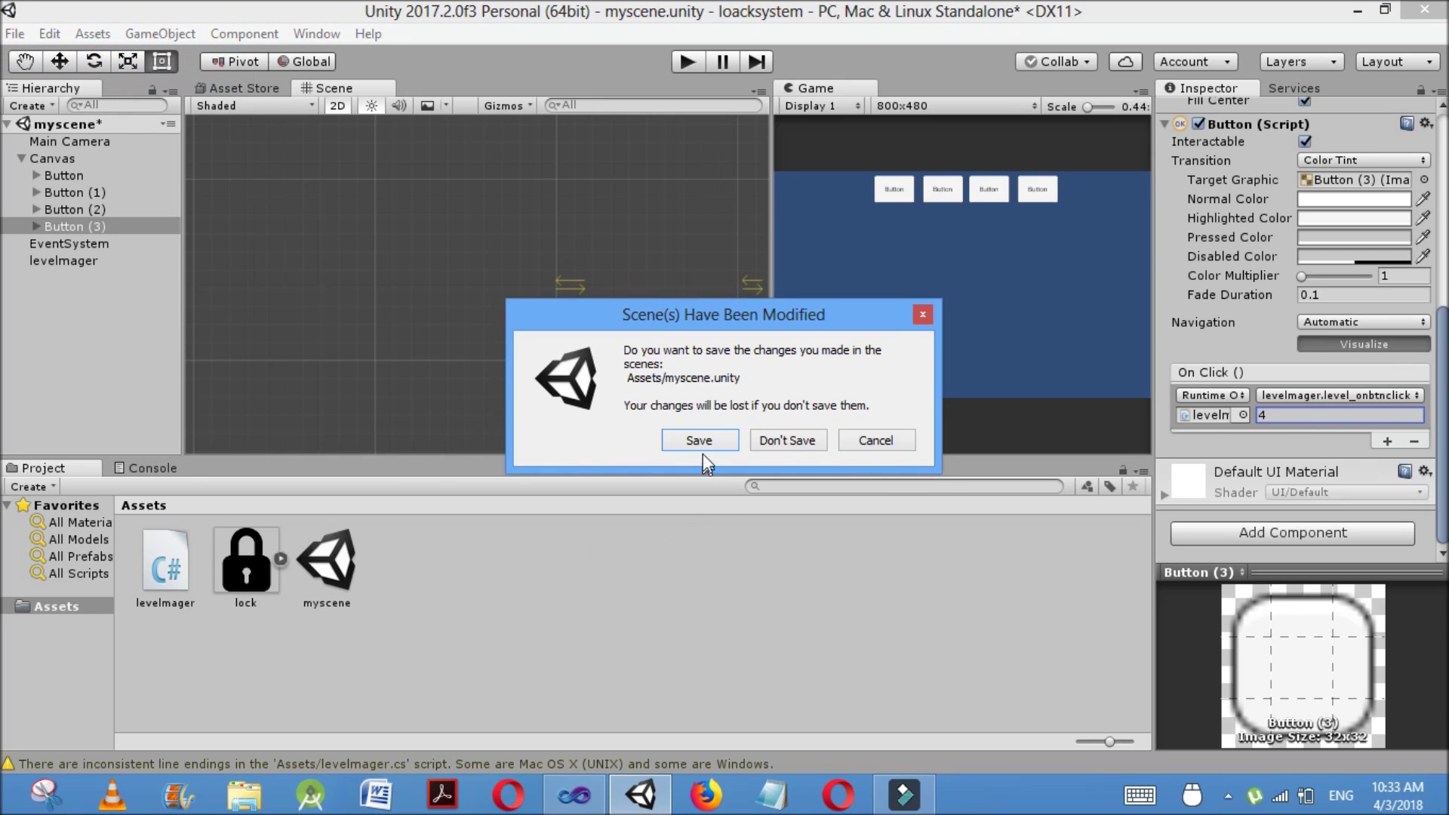
left_click(699, 441)
left_click(631, 543)
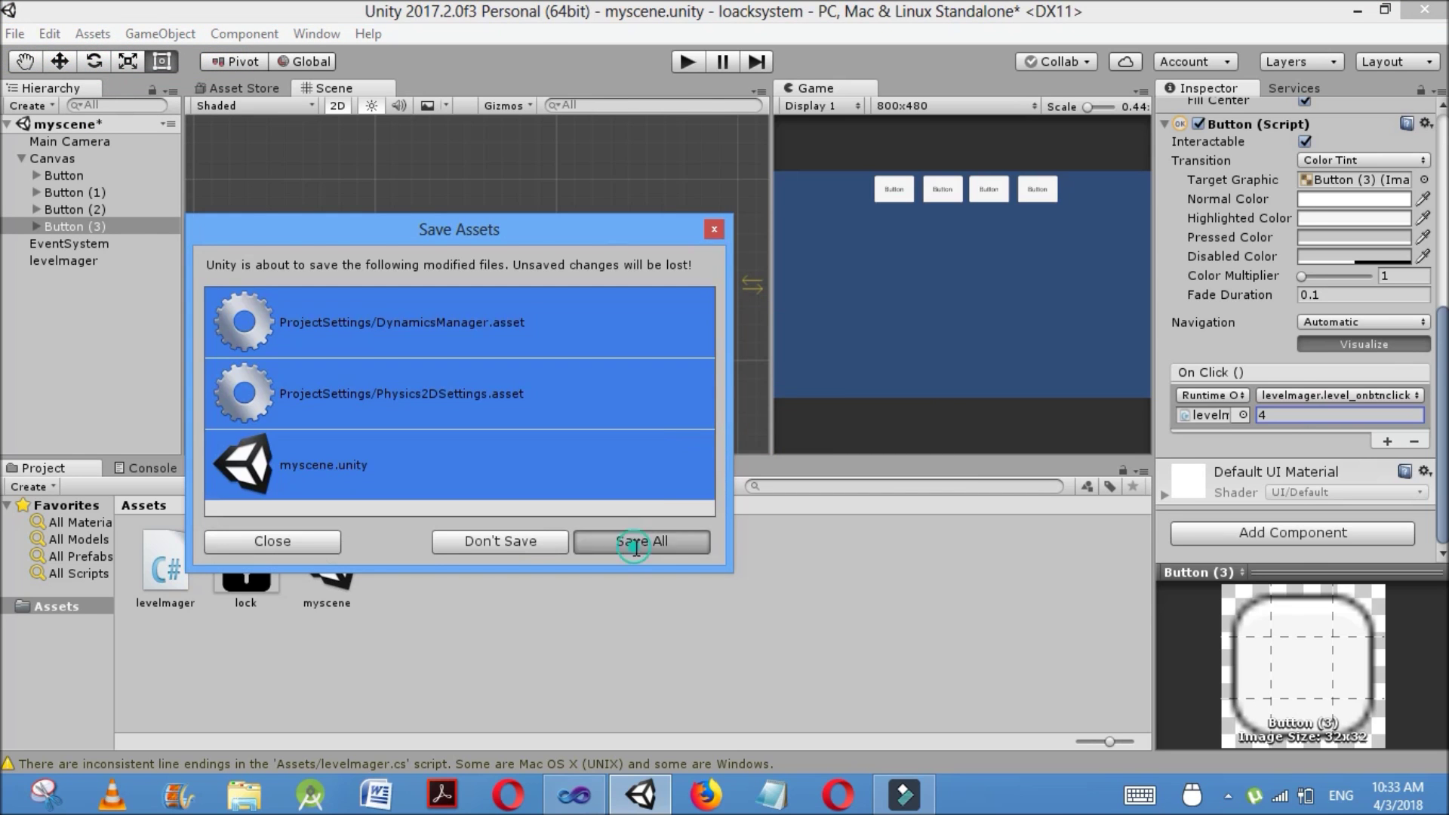
key("alt+Tab")
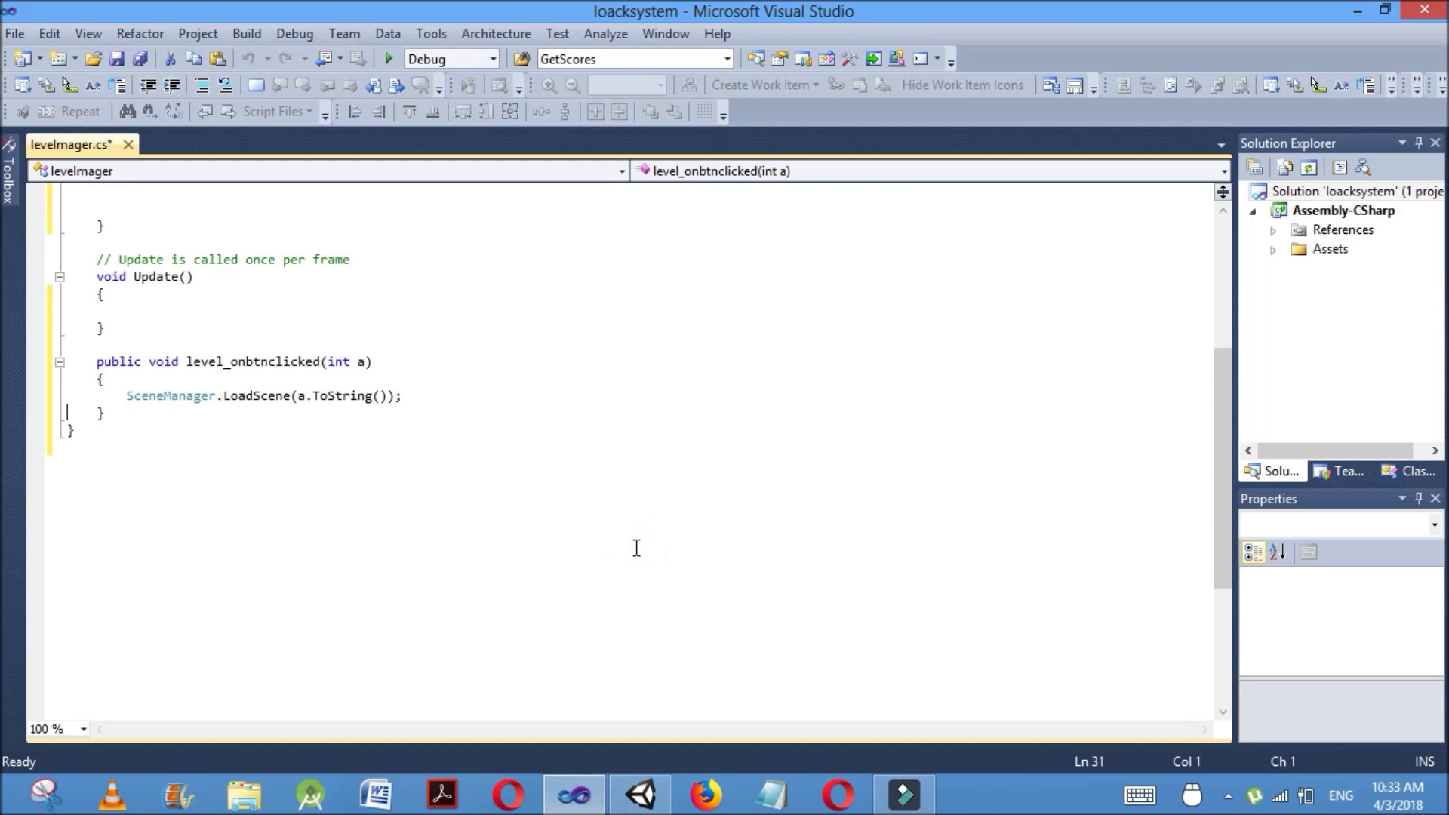
left_click(654, 788)
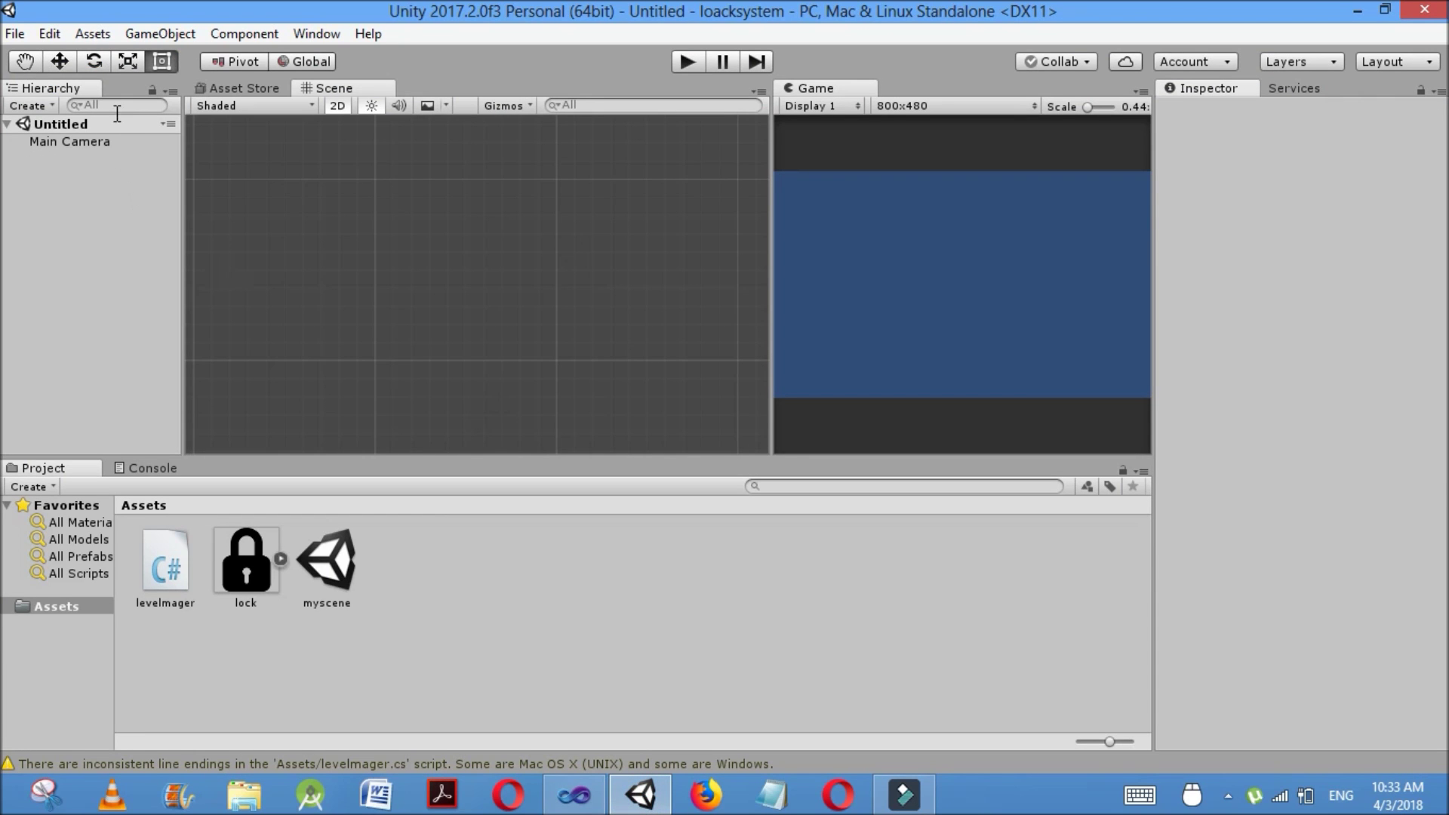
Add a UI Text object to the new scene and move it to about Pos X -50, Pos Y 207
left_click(21, 105)
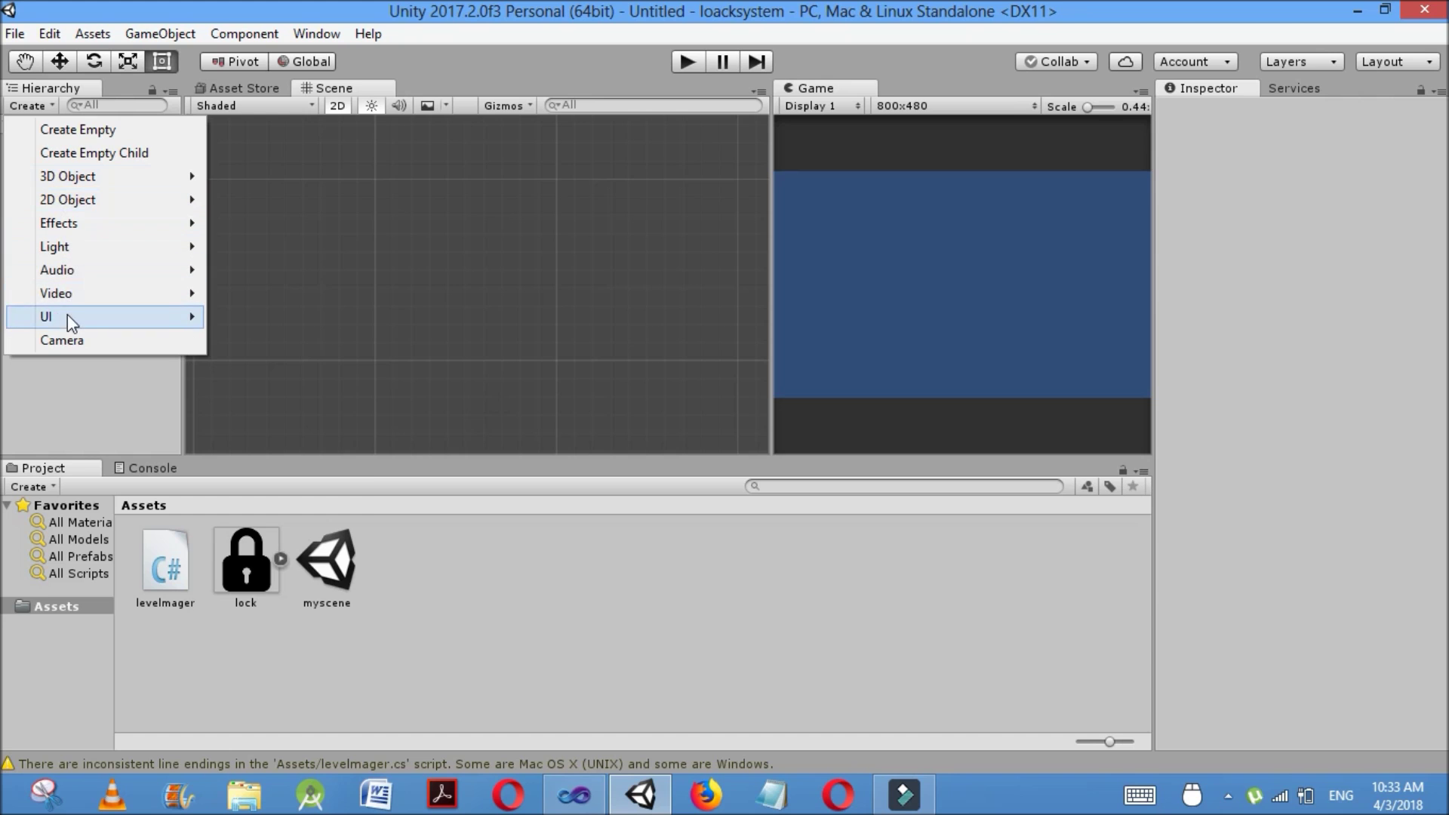
mouse_move(66, 314)
left_click(250, 320)
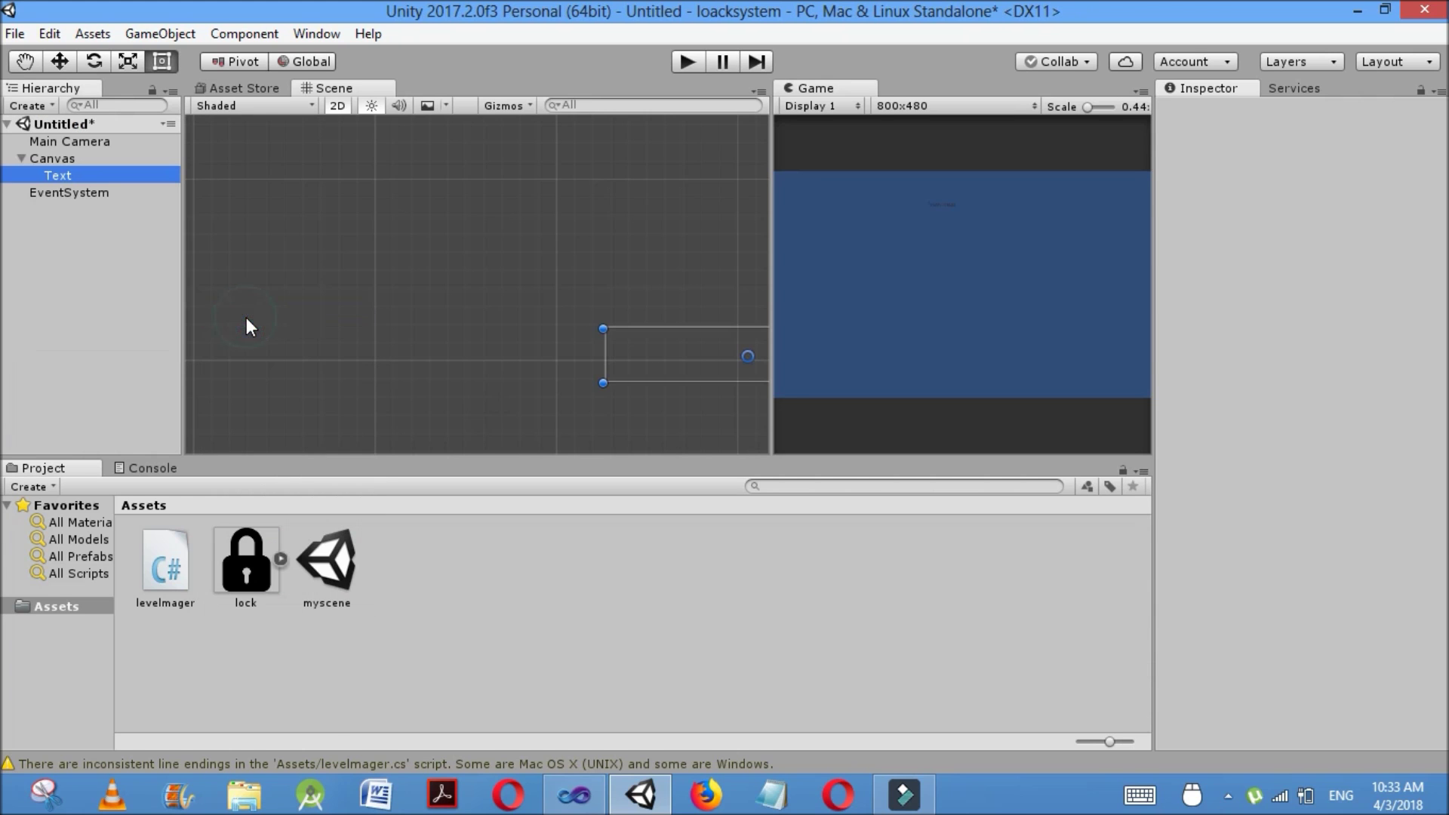
left_click_drag(691, 351, 566, 262)
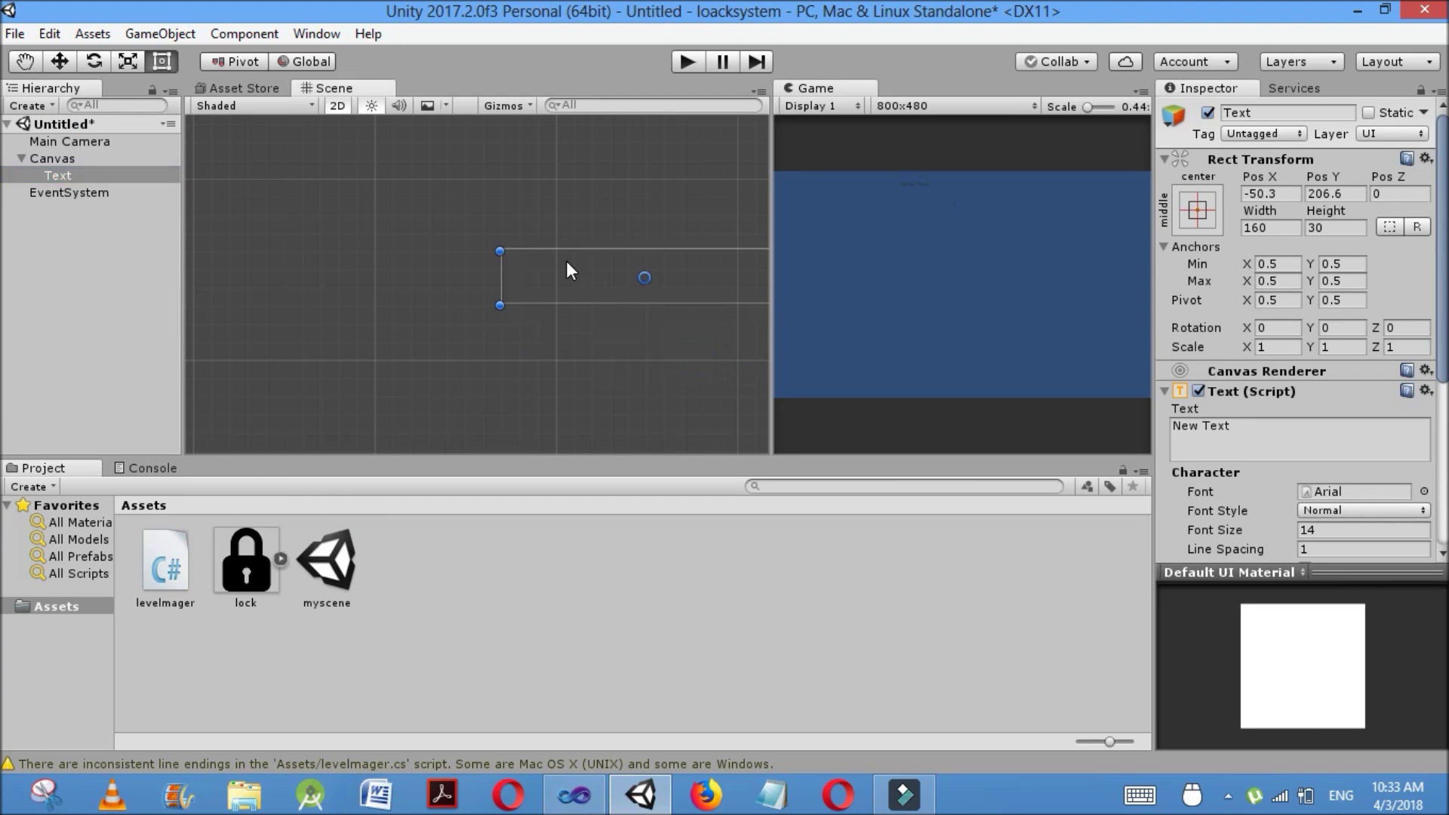
Enter "Ascene 1" as the Text object's content and set its color to near-white F8F8F8
left_click(1274, 446)
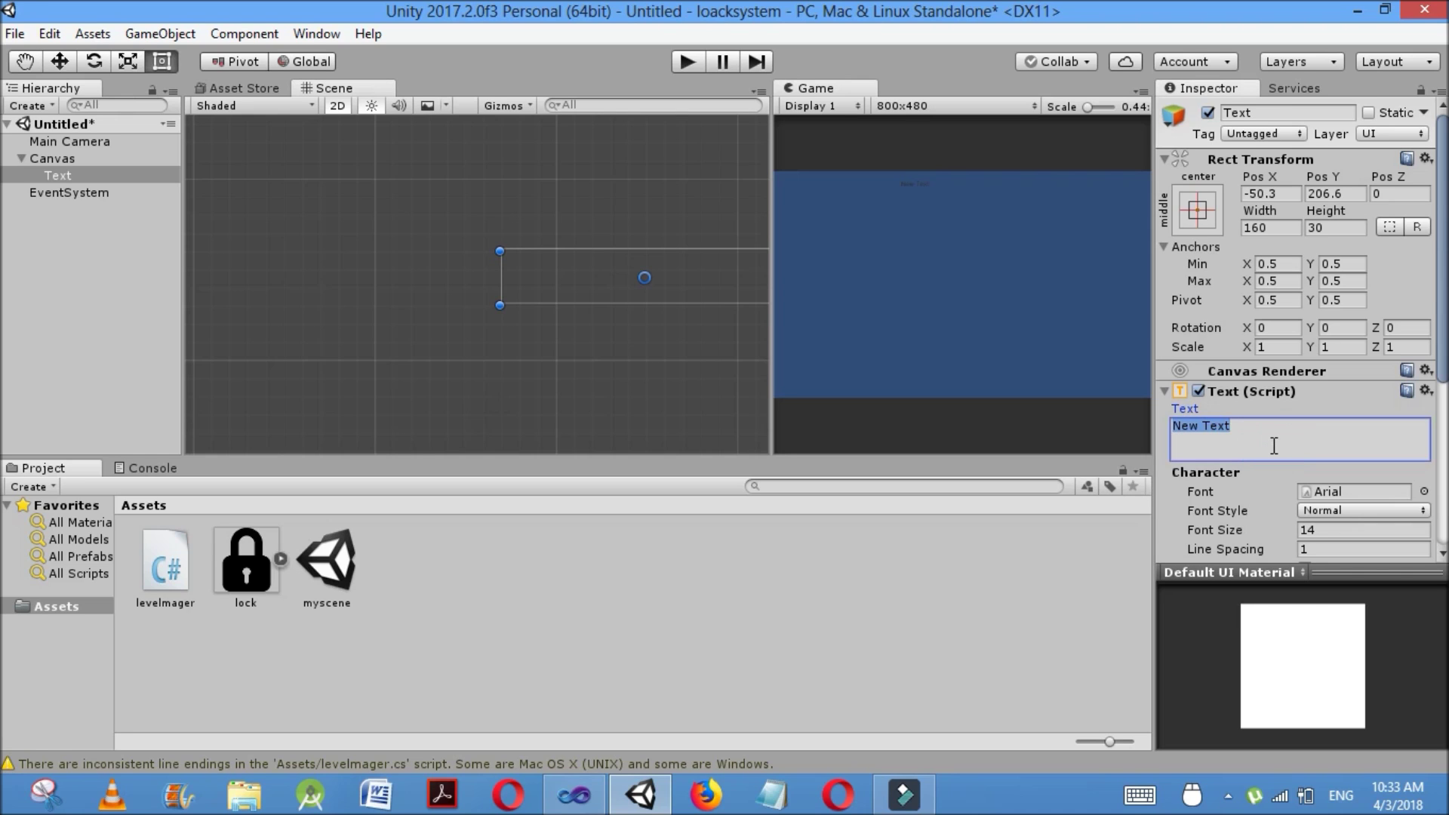
type("Ascene 1")
scroll(1365, 438, "down", 3)
left_click(1356, 468)
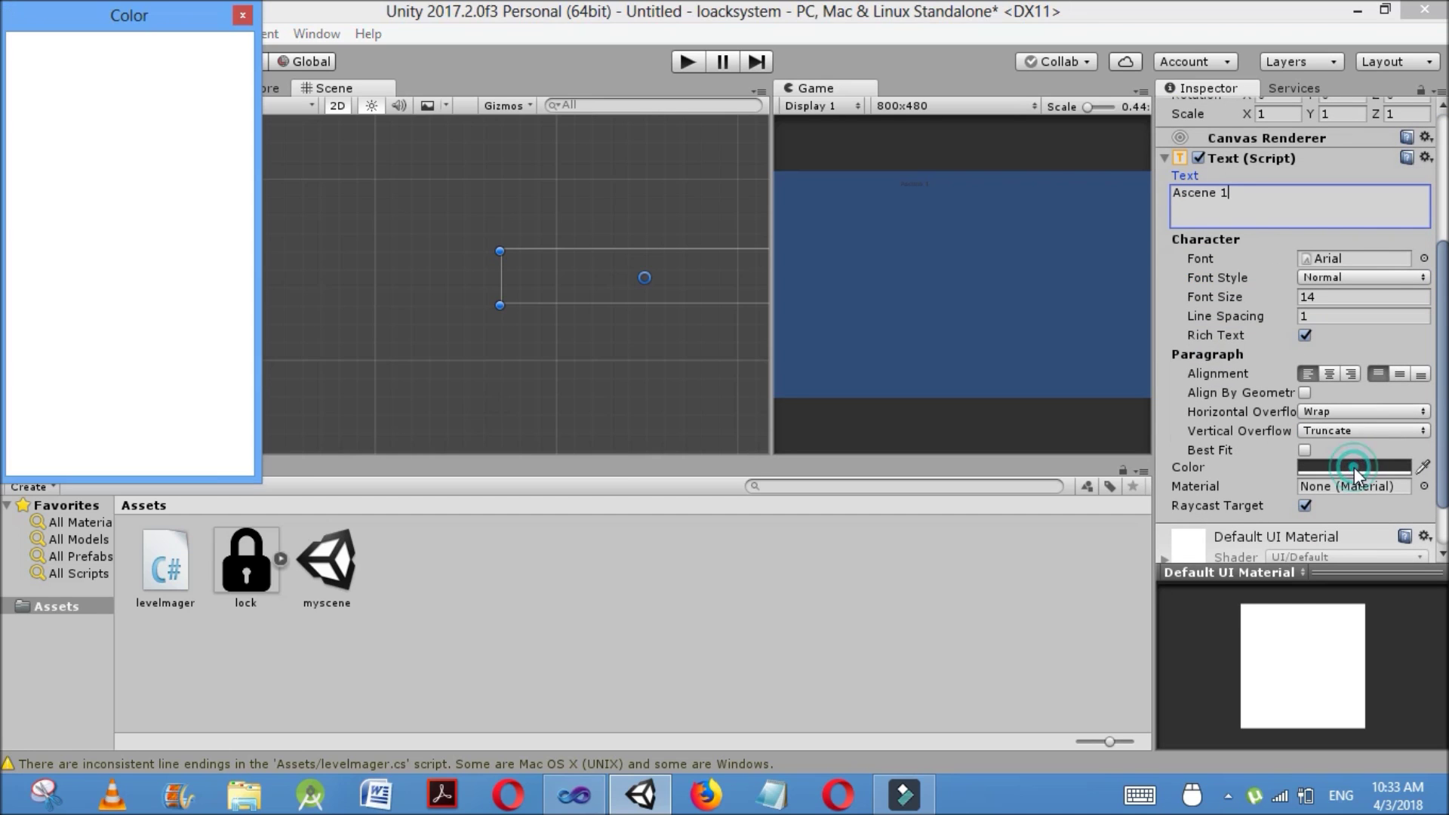
left_click(87, 115)
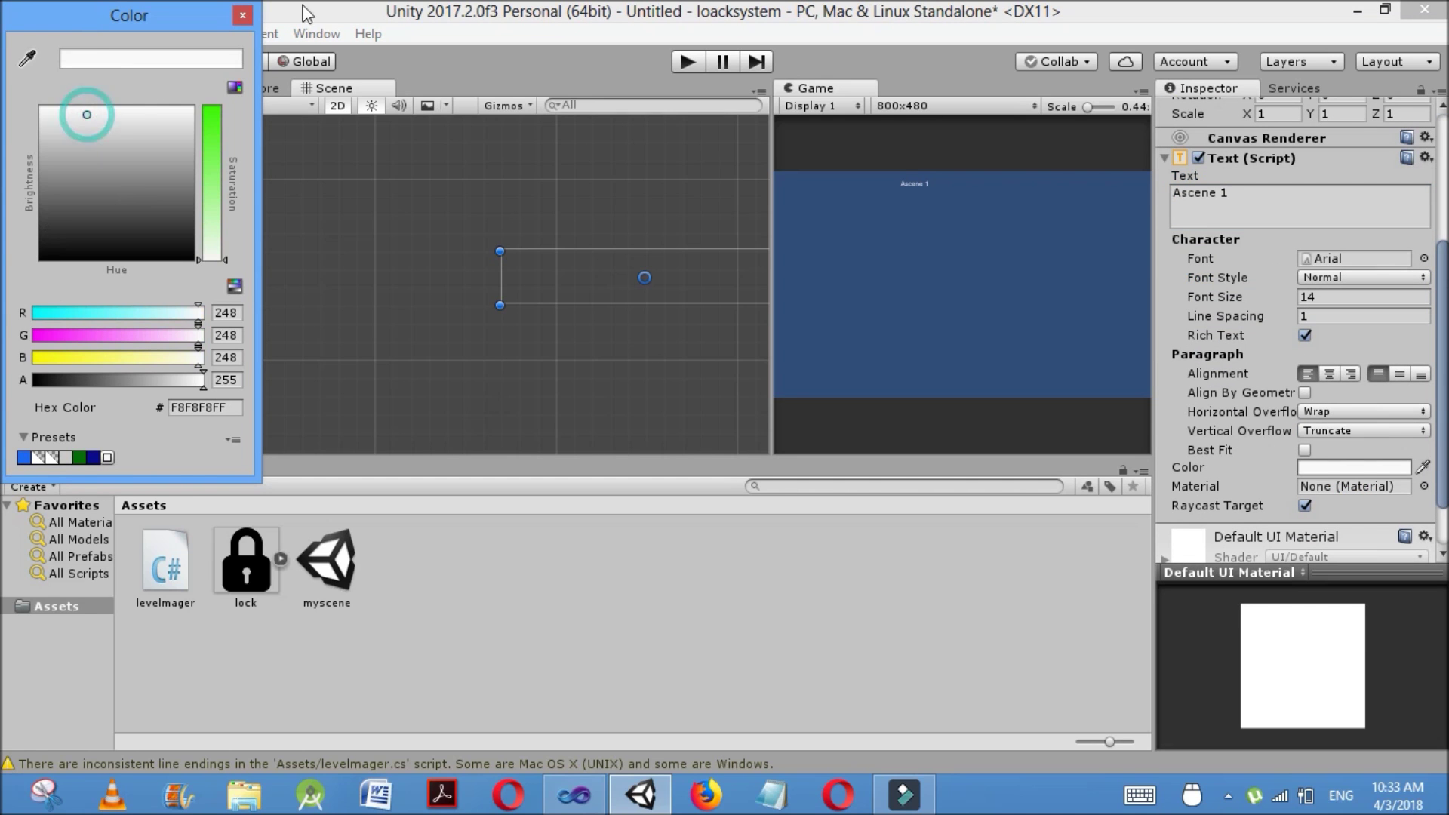
left_click(243, 17)
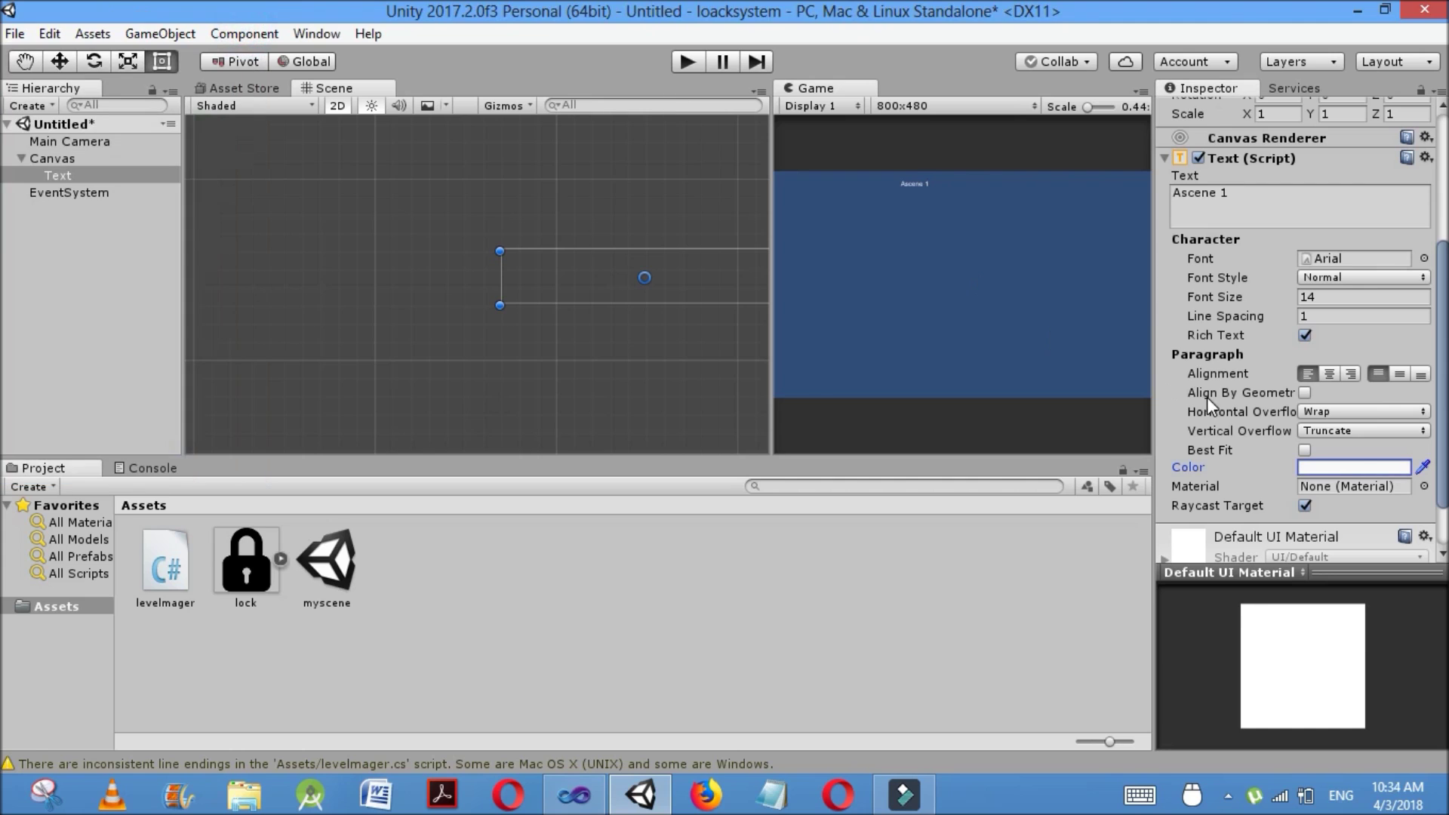
Enable Best Fit for the text and correct its content to "scene 1"
left_click(1305, 450)
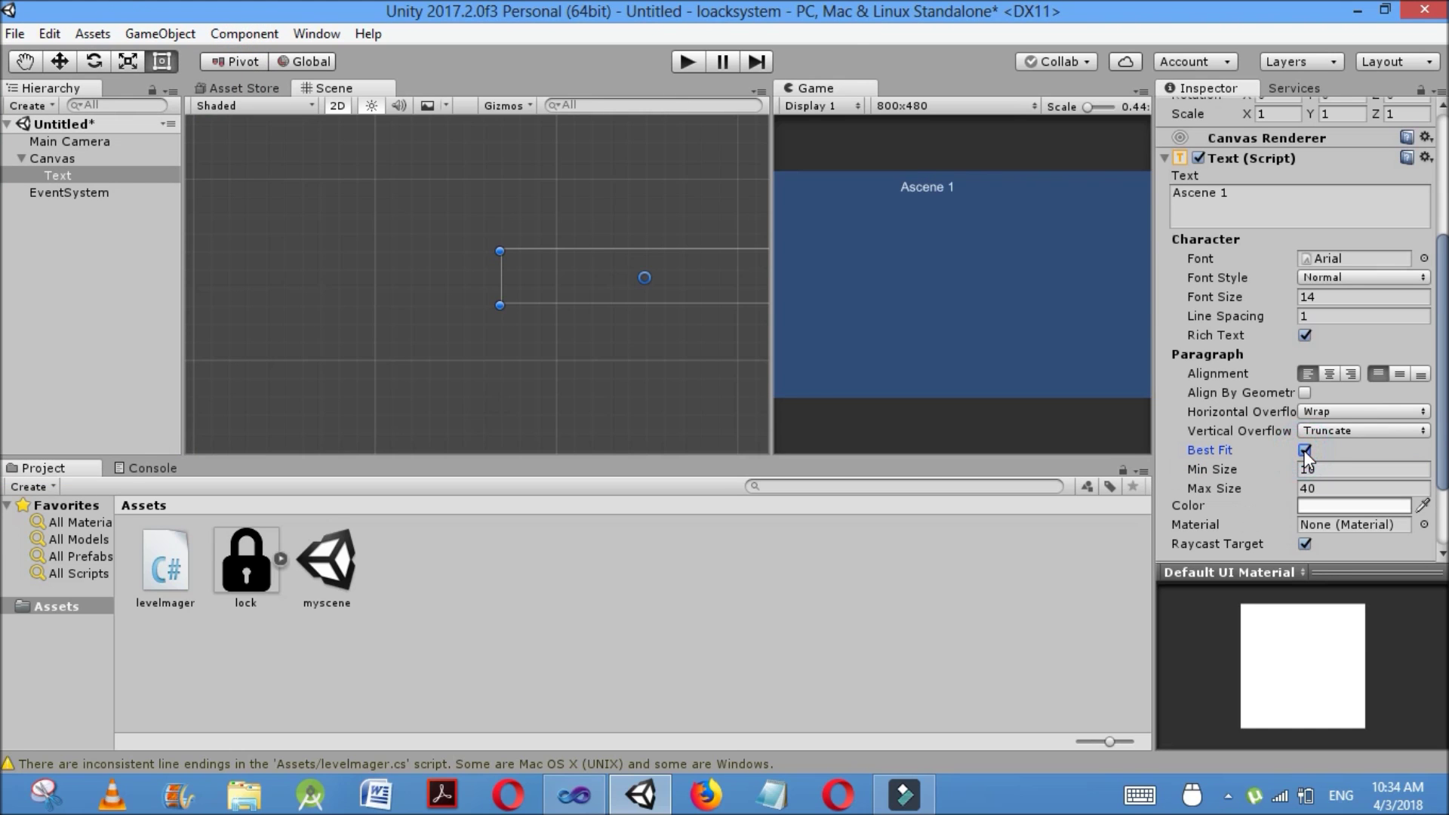
left_click(1182, 192)
left_click(1181, 193)
key("BackSpace")
Save all modified project assets and save the new scene as 1 in the Assets folder
key("ctrl+s")
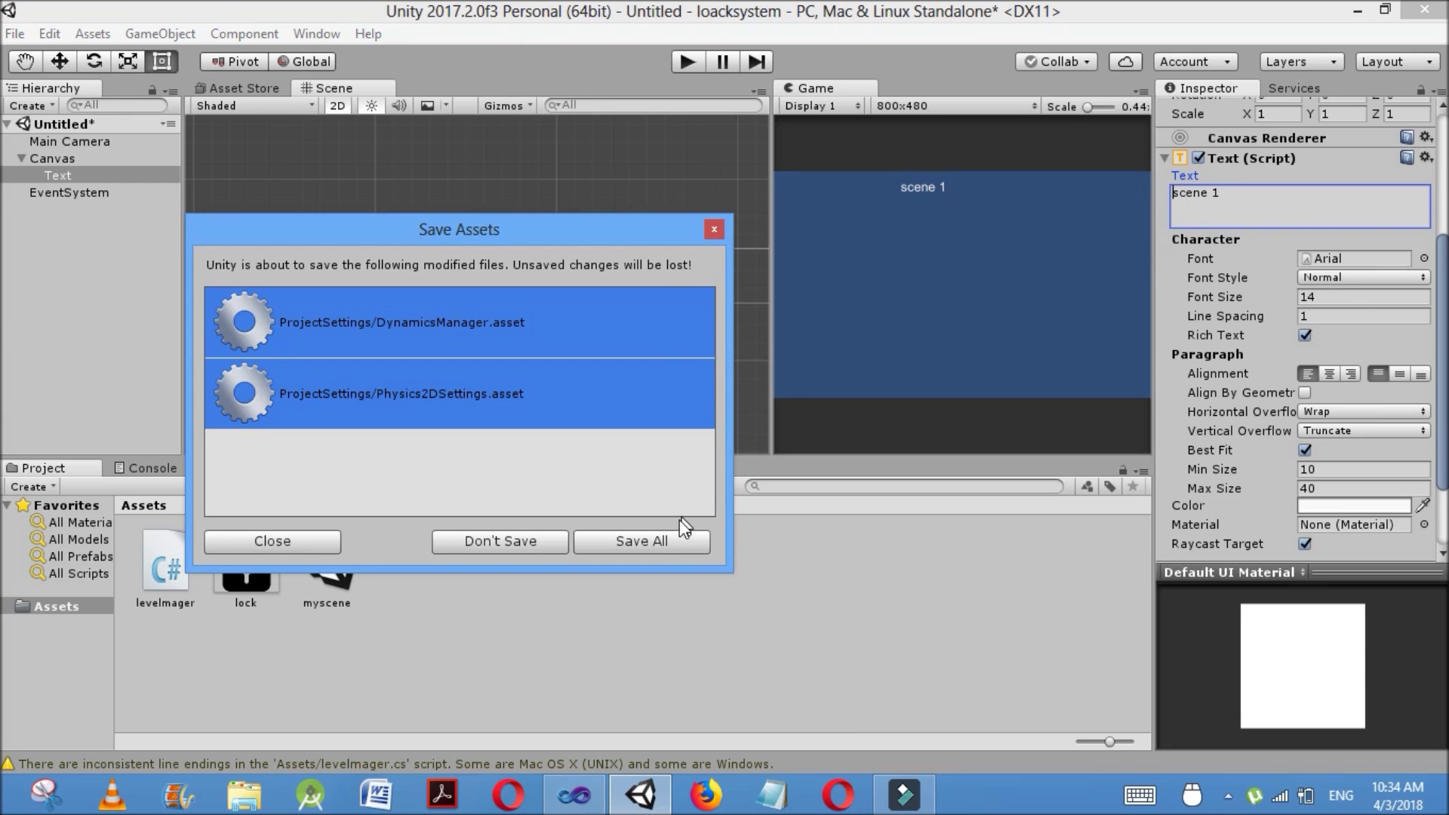
left_click(666, 539)
left_click(641, 794)
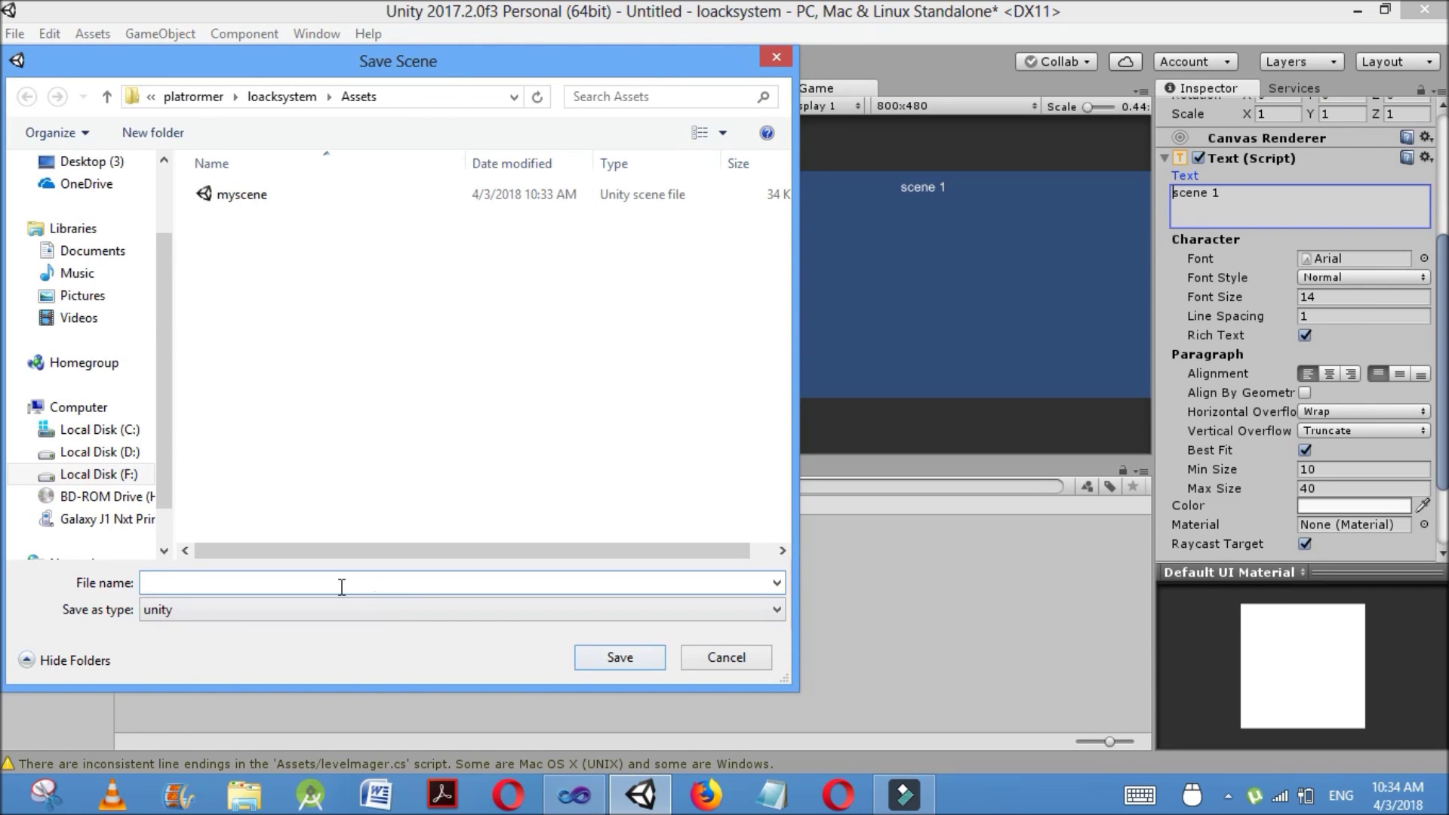
type("1")
key("Return")
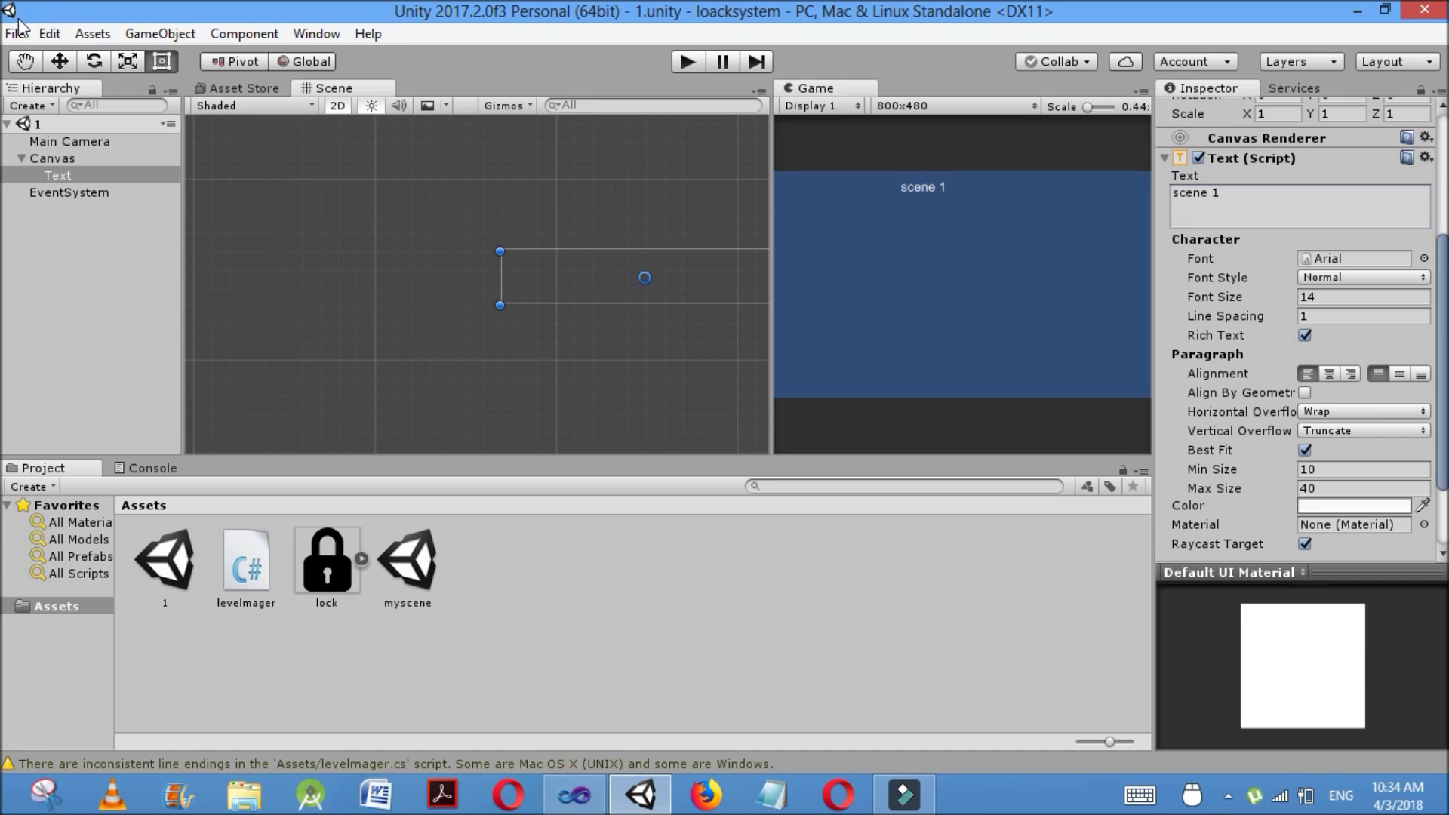
Save a copy of the scene as 2 in the Assets folder and change the number in its text to 2
left_click(16, 35)
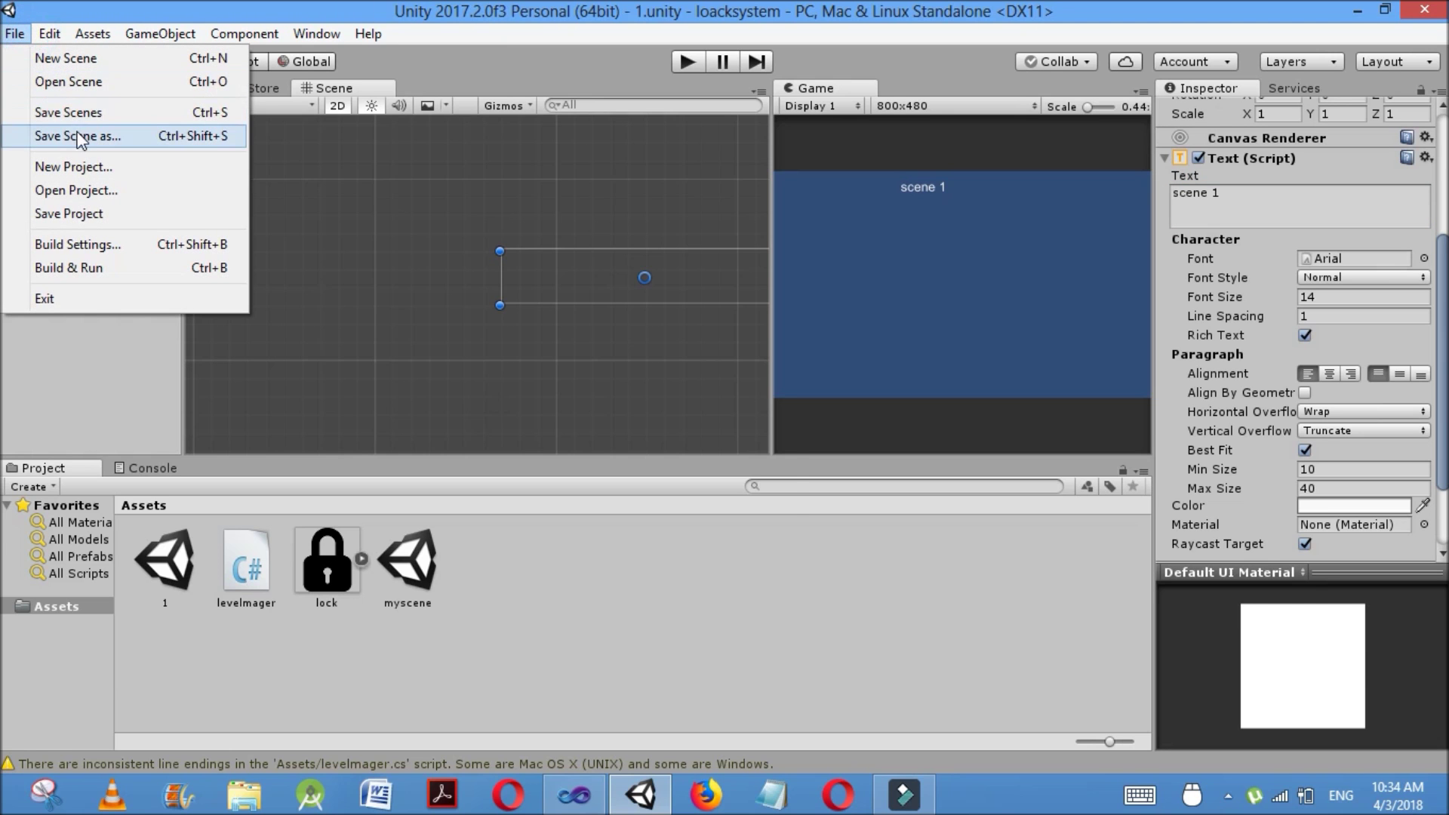
left_click(75, 133)
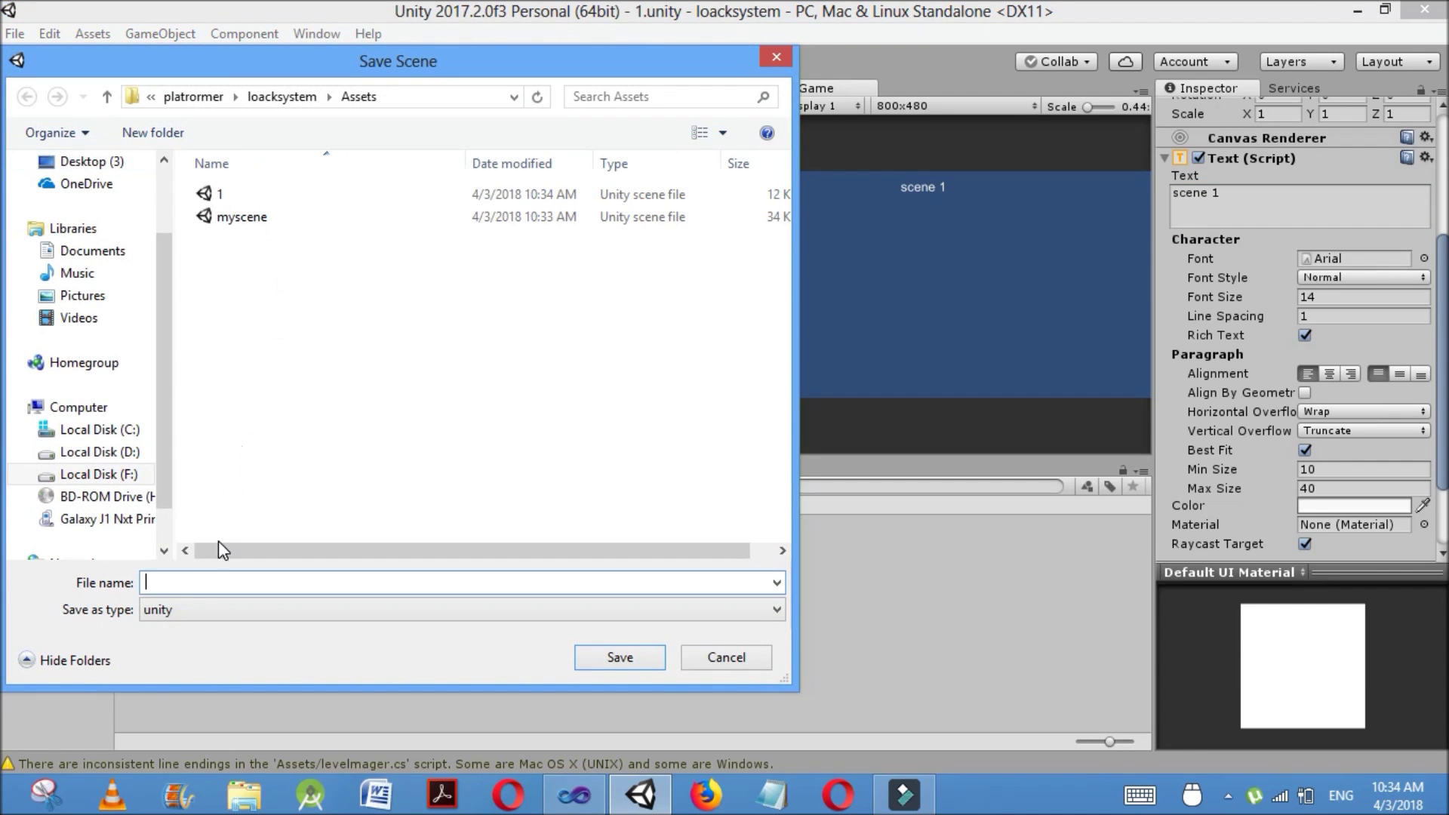
type("2")
key("Return")
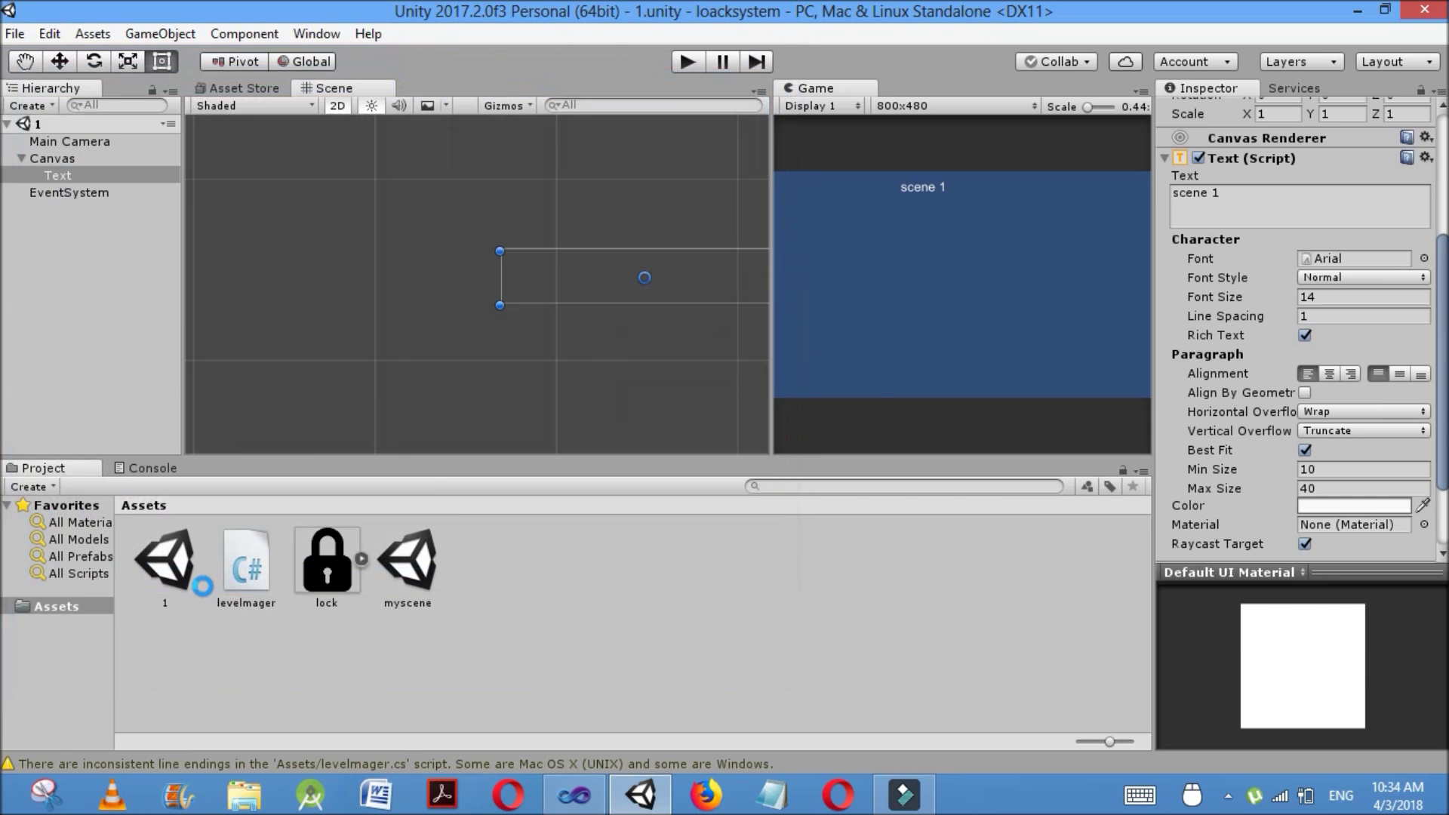
left_click(1229, 192)
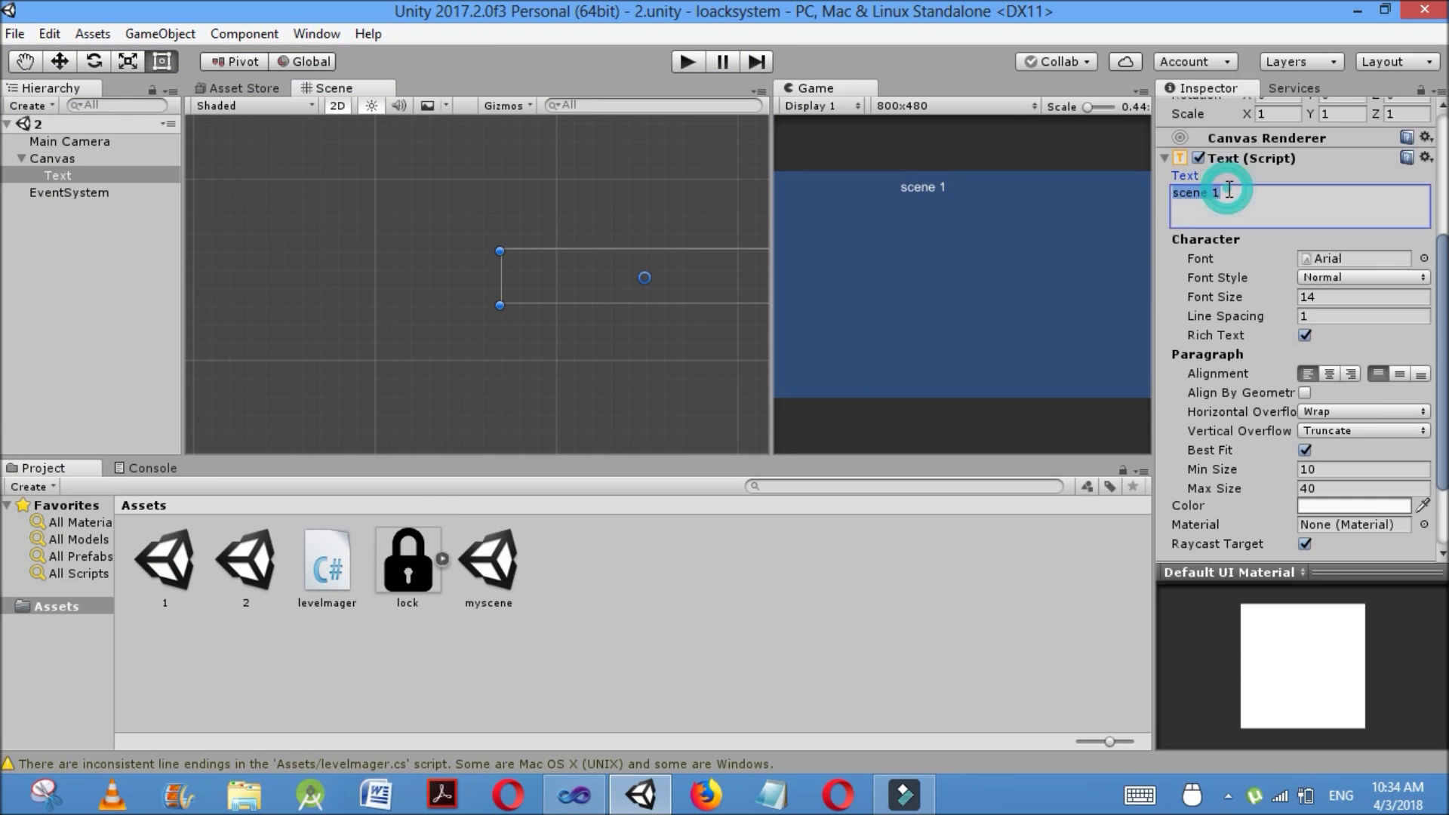
key("BackSpace")
type("2")
Declare an integer level in Start() that reads PlayerPrefs.GetInt with the key "level" and default value 1
key("Return")
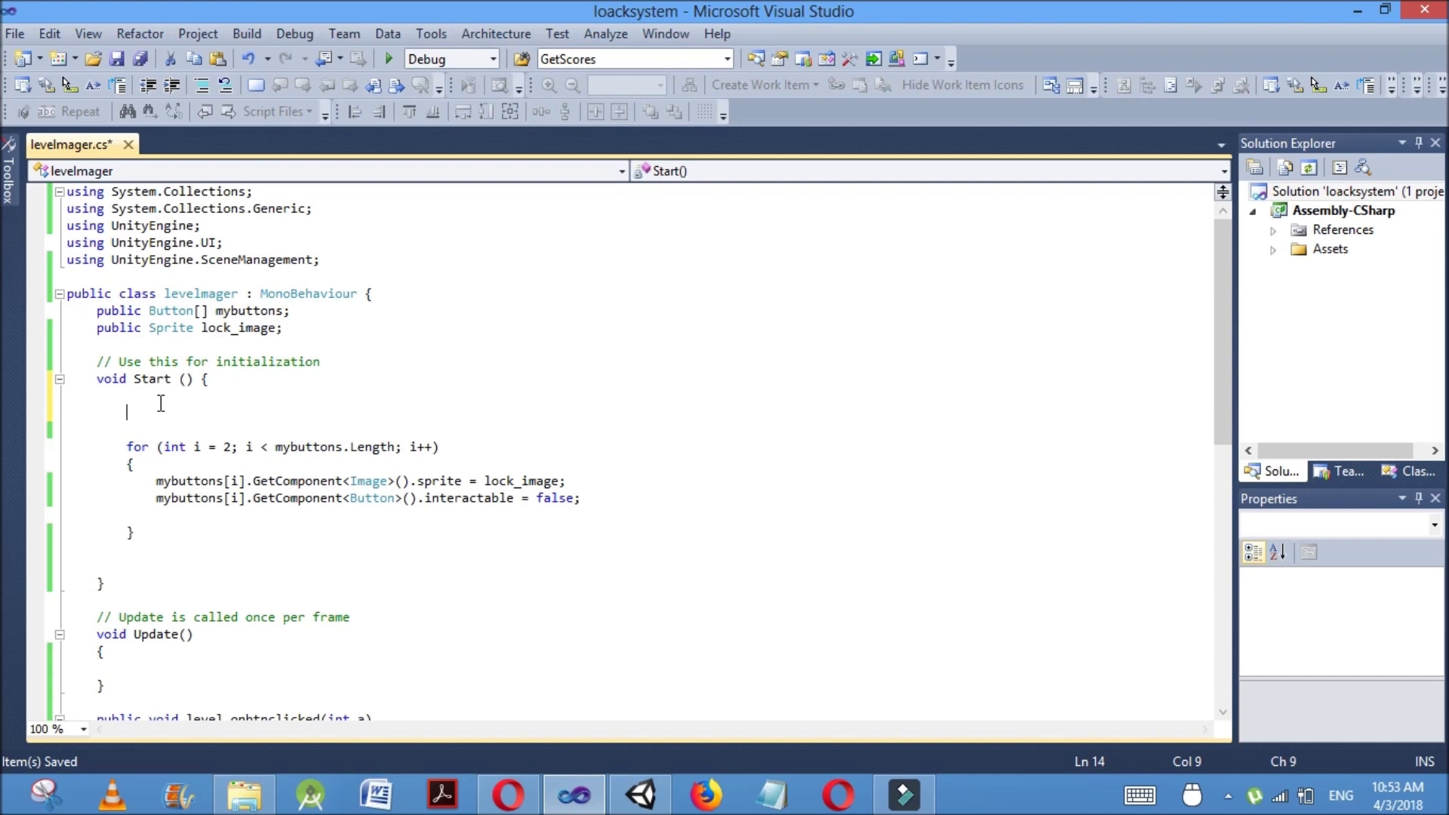
type("int level=Player")
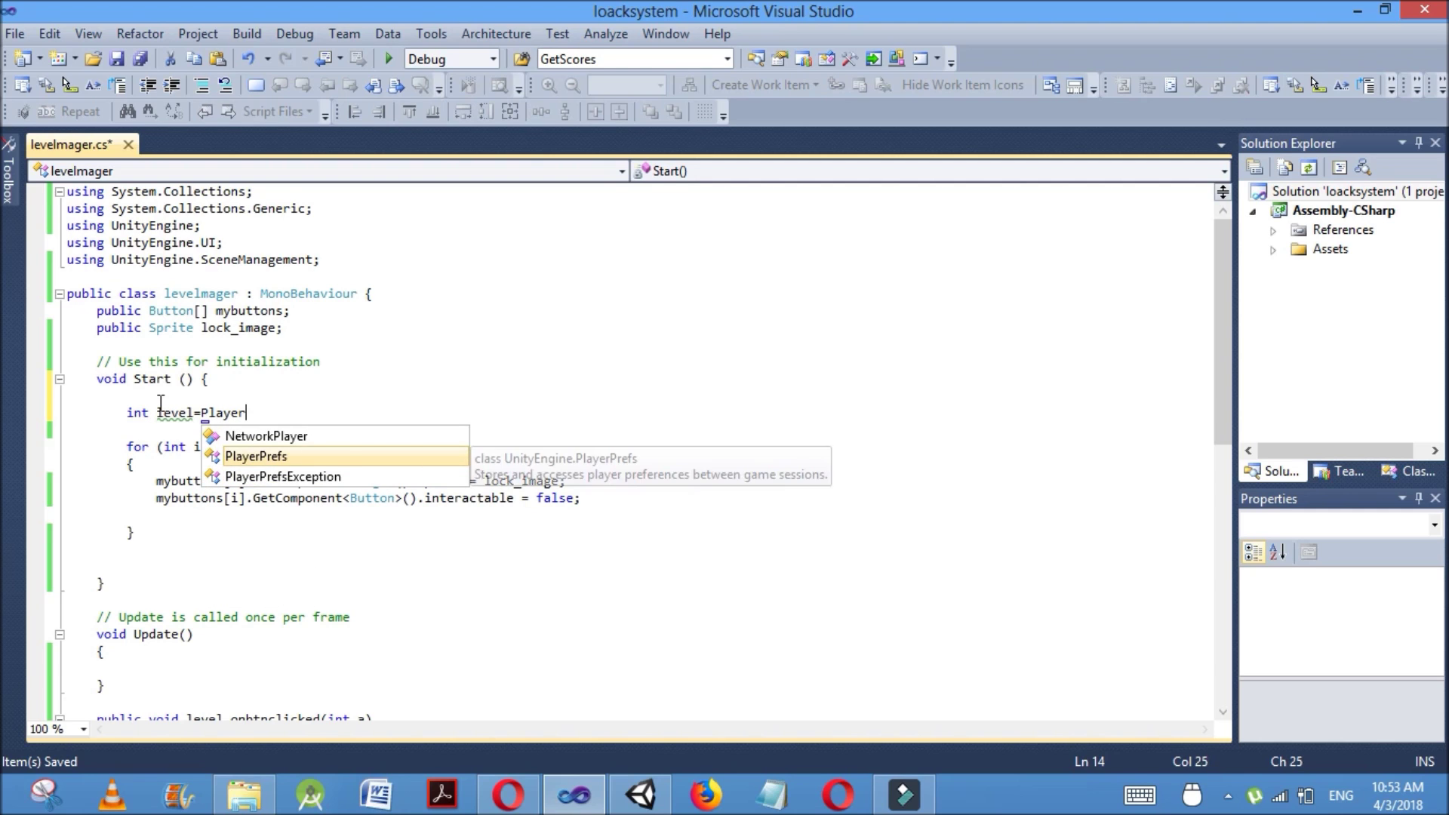
type("Prefs.G")
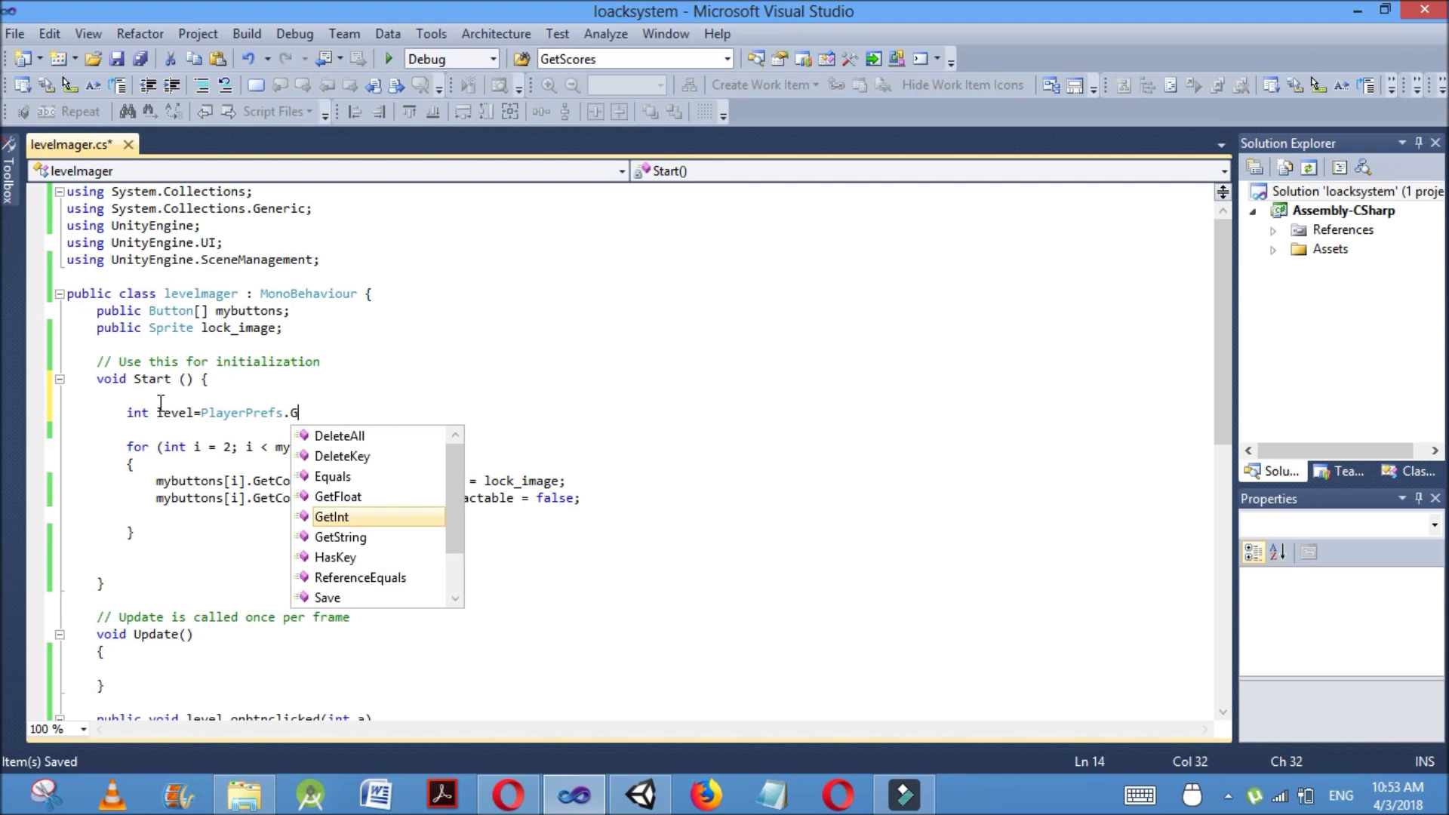
key("Tab")
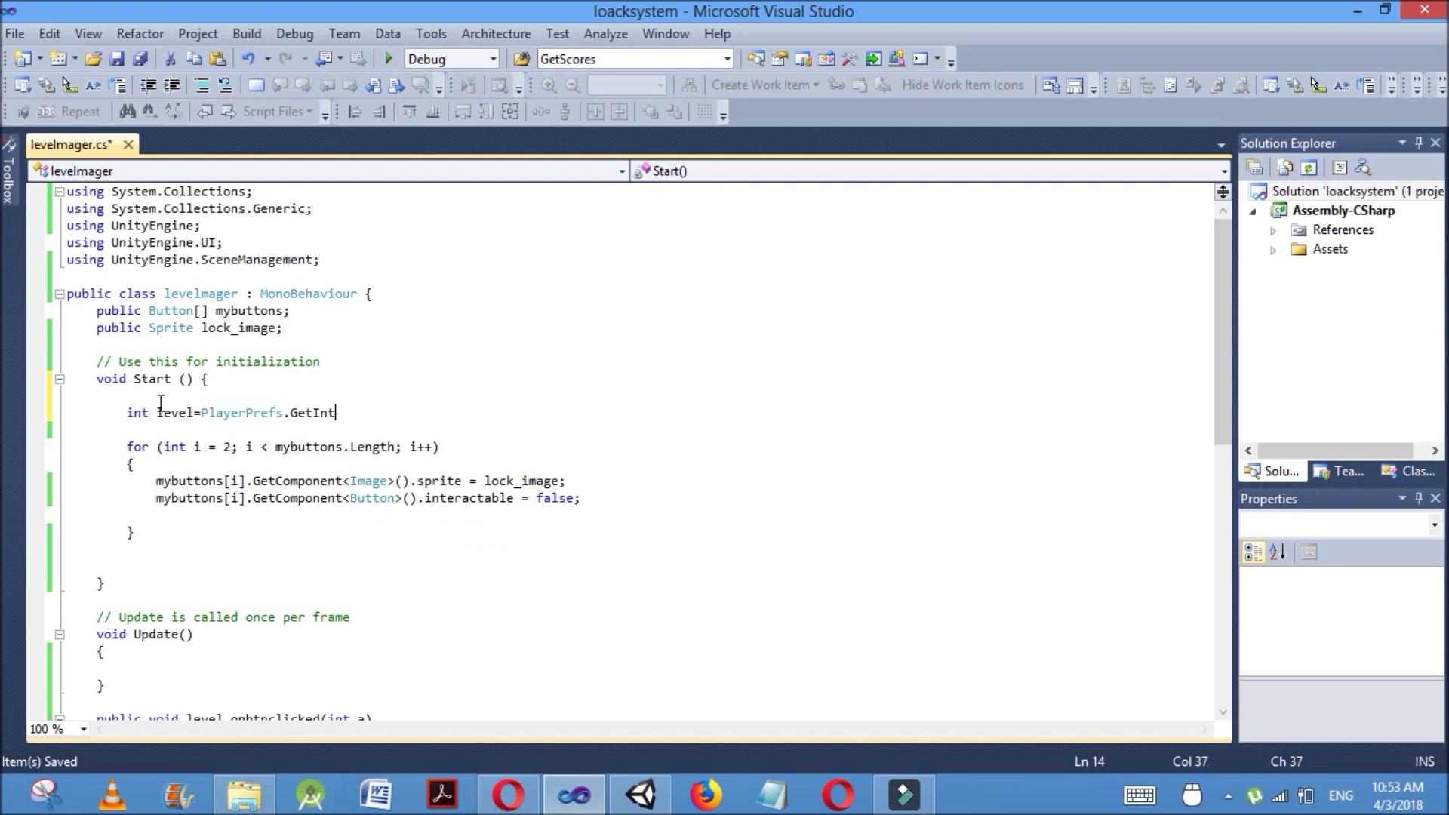
type("(\"level")
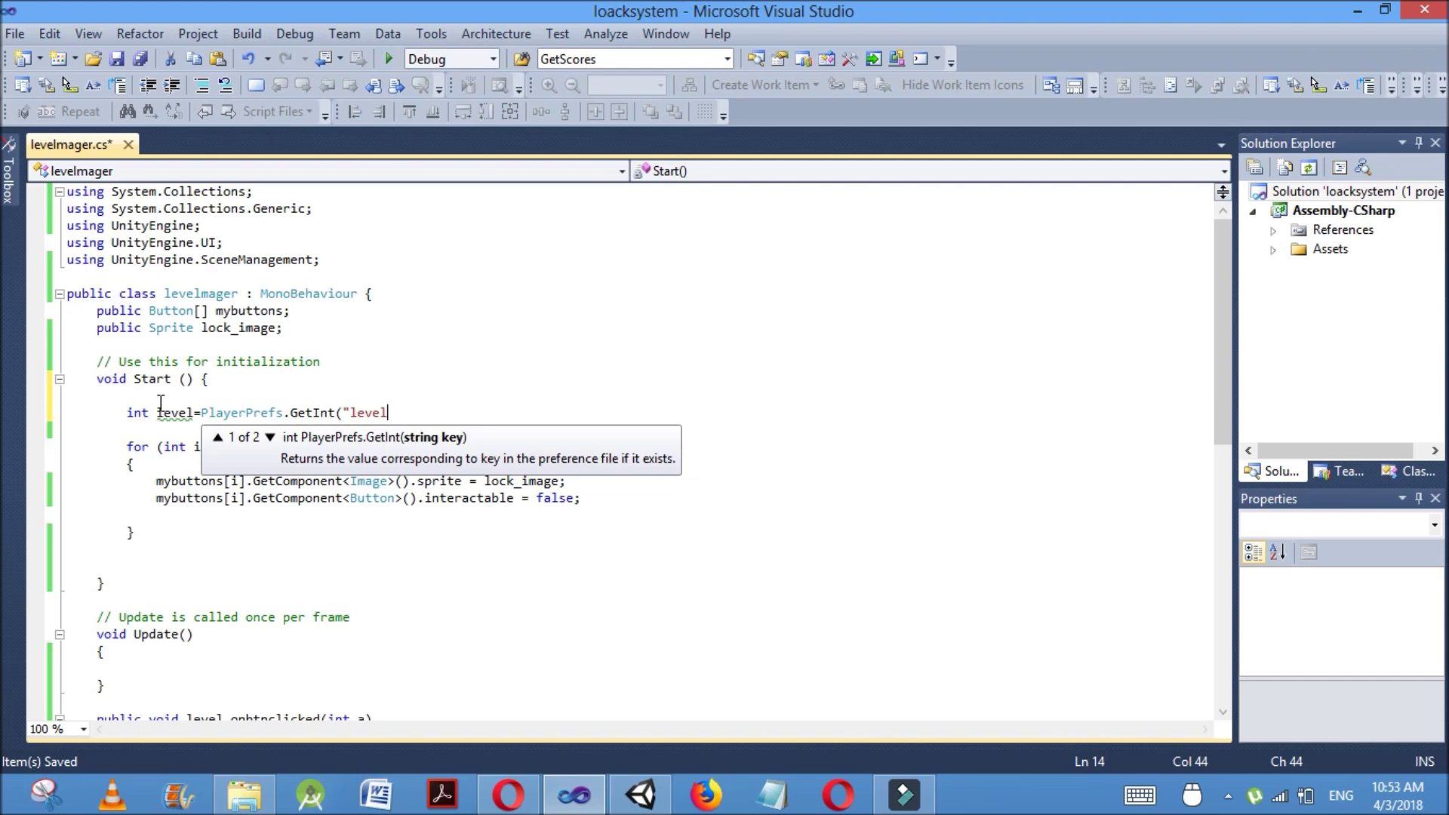
type("\", 1)")
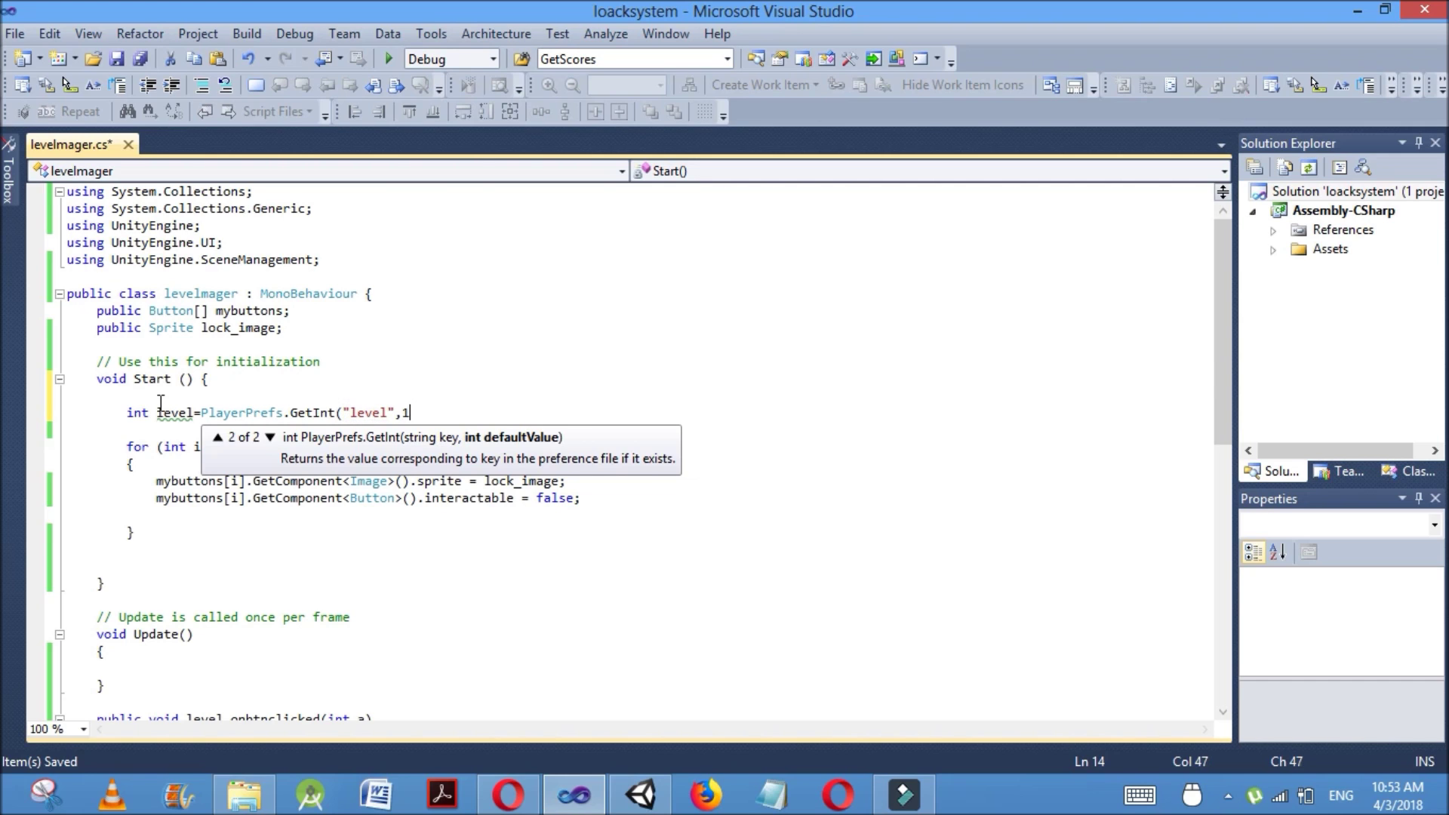
type(";")
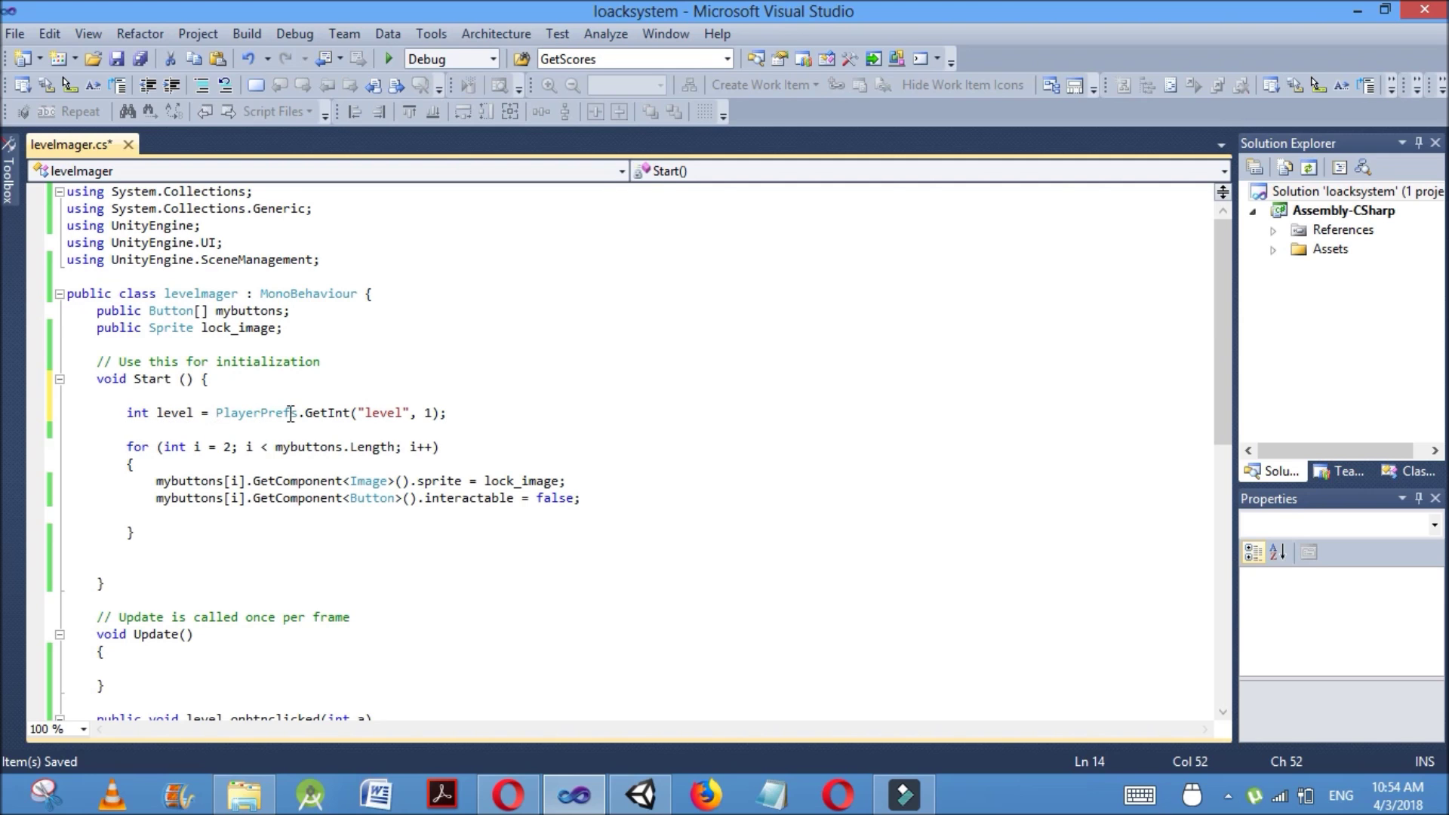
Examine the PlayerPrefs statement in Start(), including its variable name, key string and default value
mouse_move(312, 410)
mouse_move(401, 410)
left_click_drag(403, 413, 370, 418)
left_click(407, 433)
left_click_drag(366, 413, 400, 410)
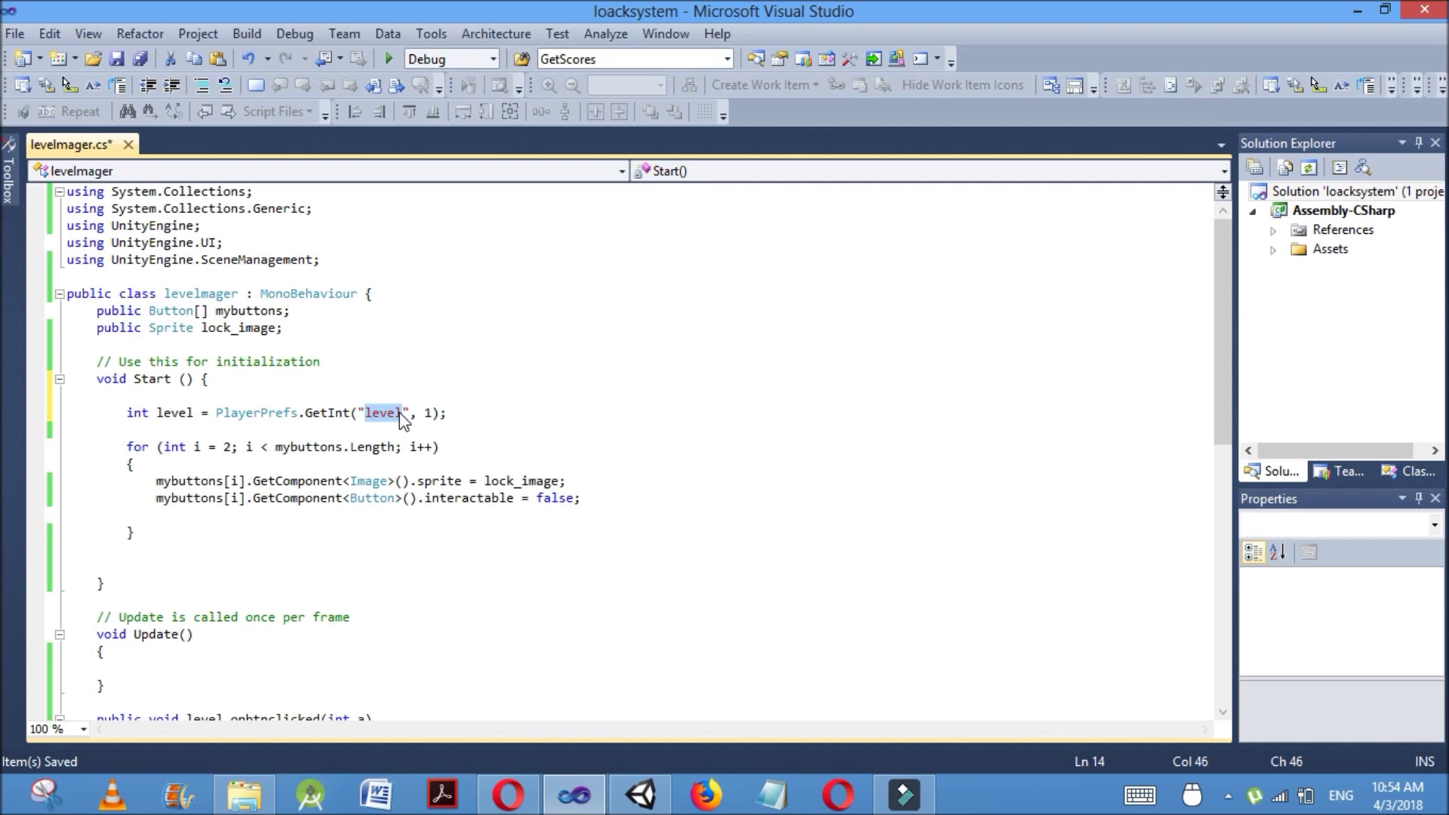
left_click(494, 377)
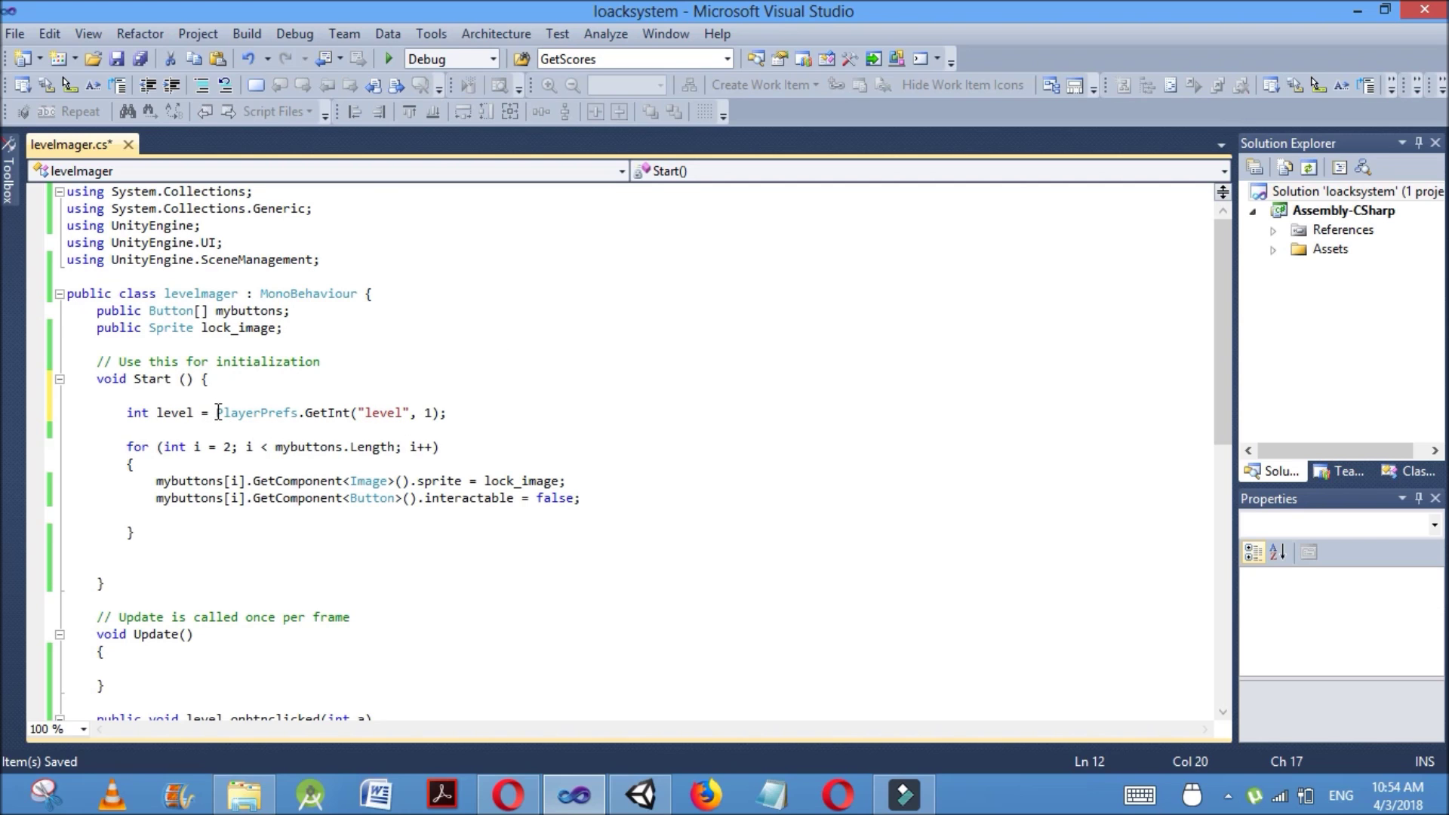
left_click(455, 412)
left_click_drag(118, 412, 455, 412)
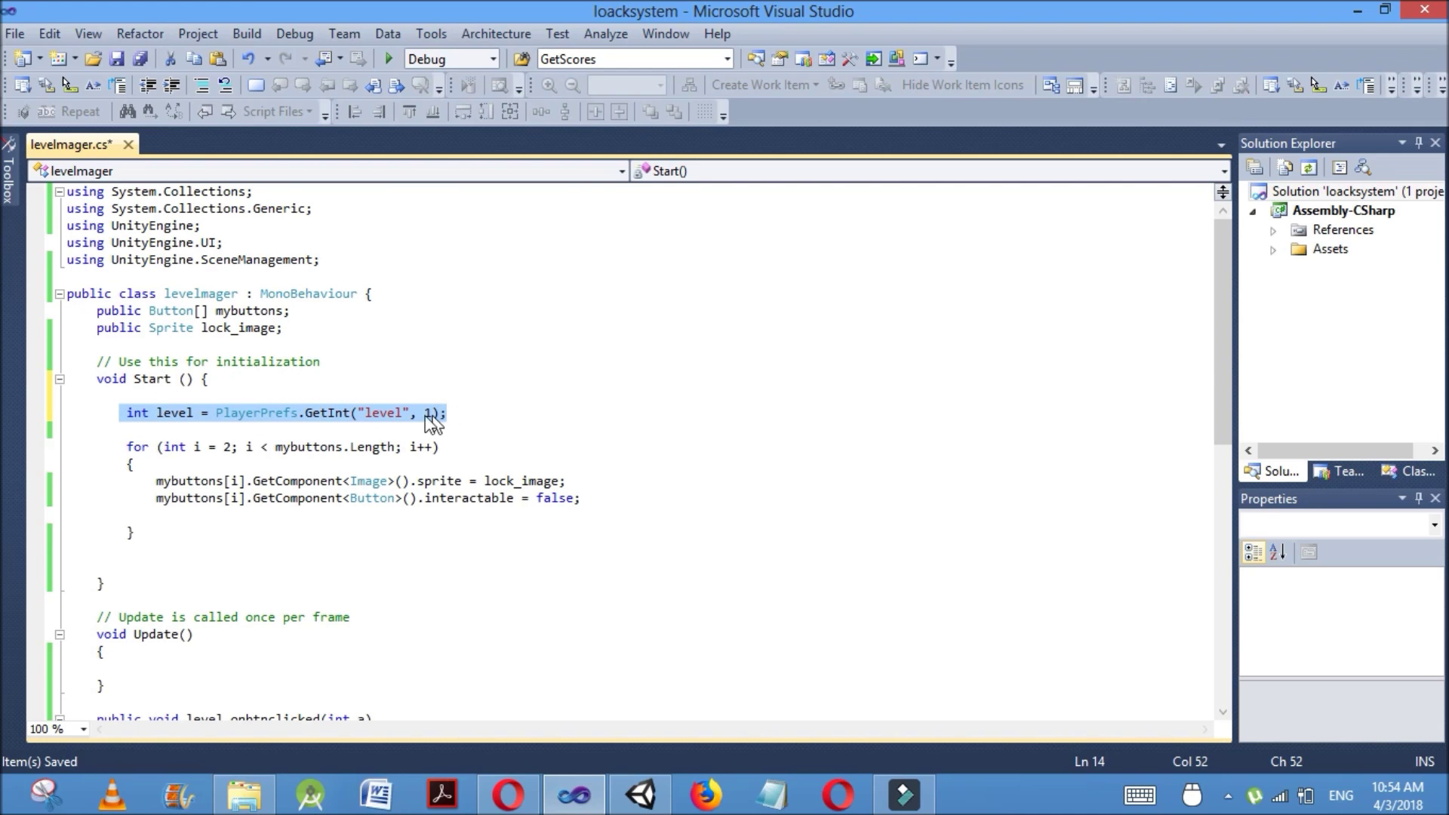
left_click(395, 377)
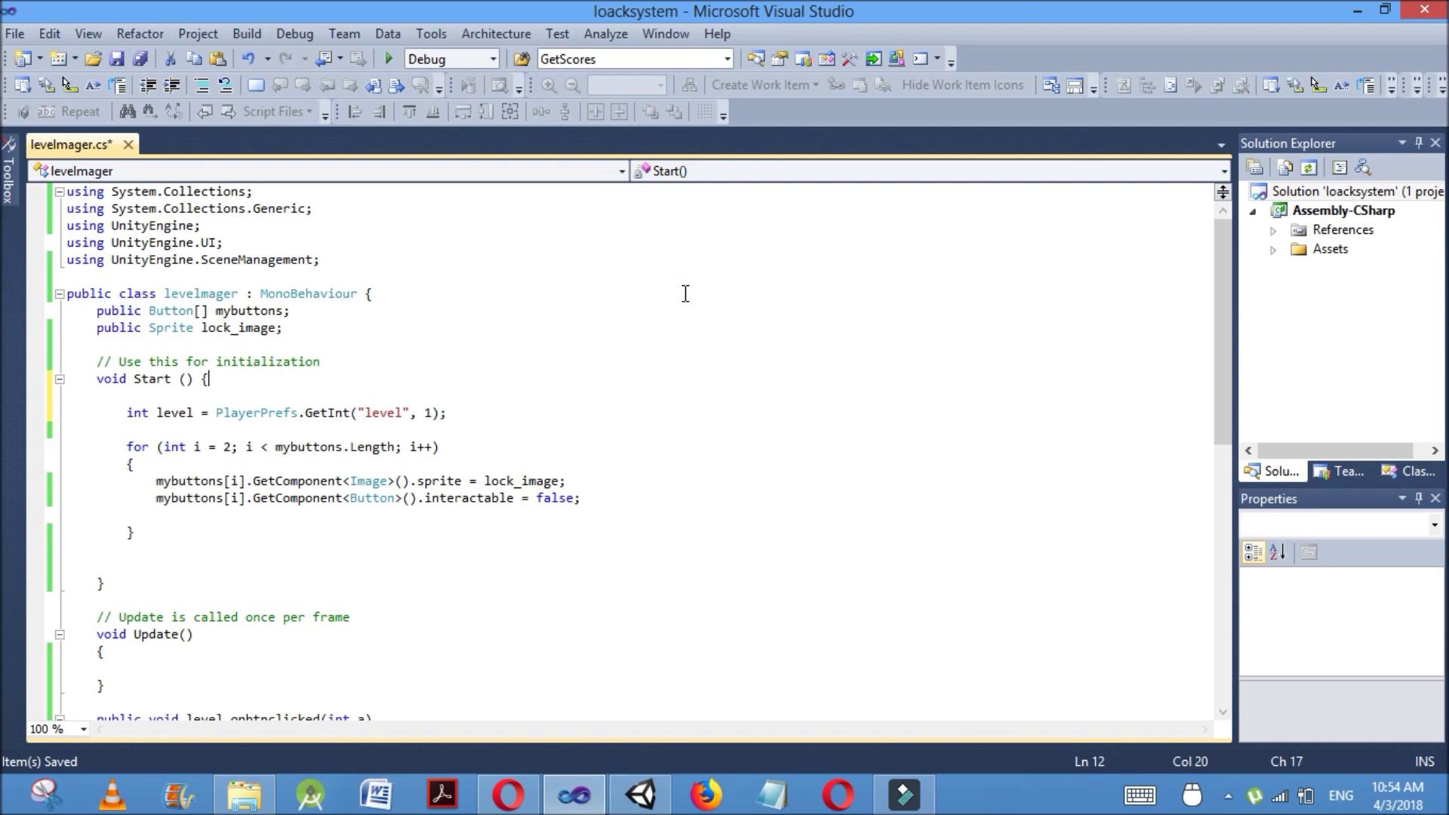
left_click(364, 412)
left_click_drag(368, 412, 403, 412)
left_click_drag(158, 413, 195, 421)
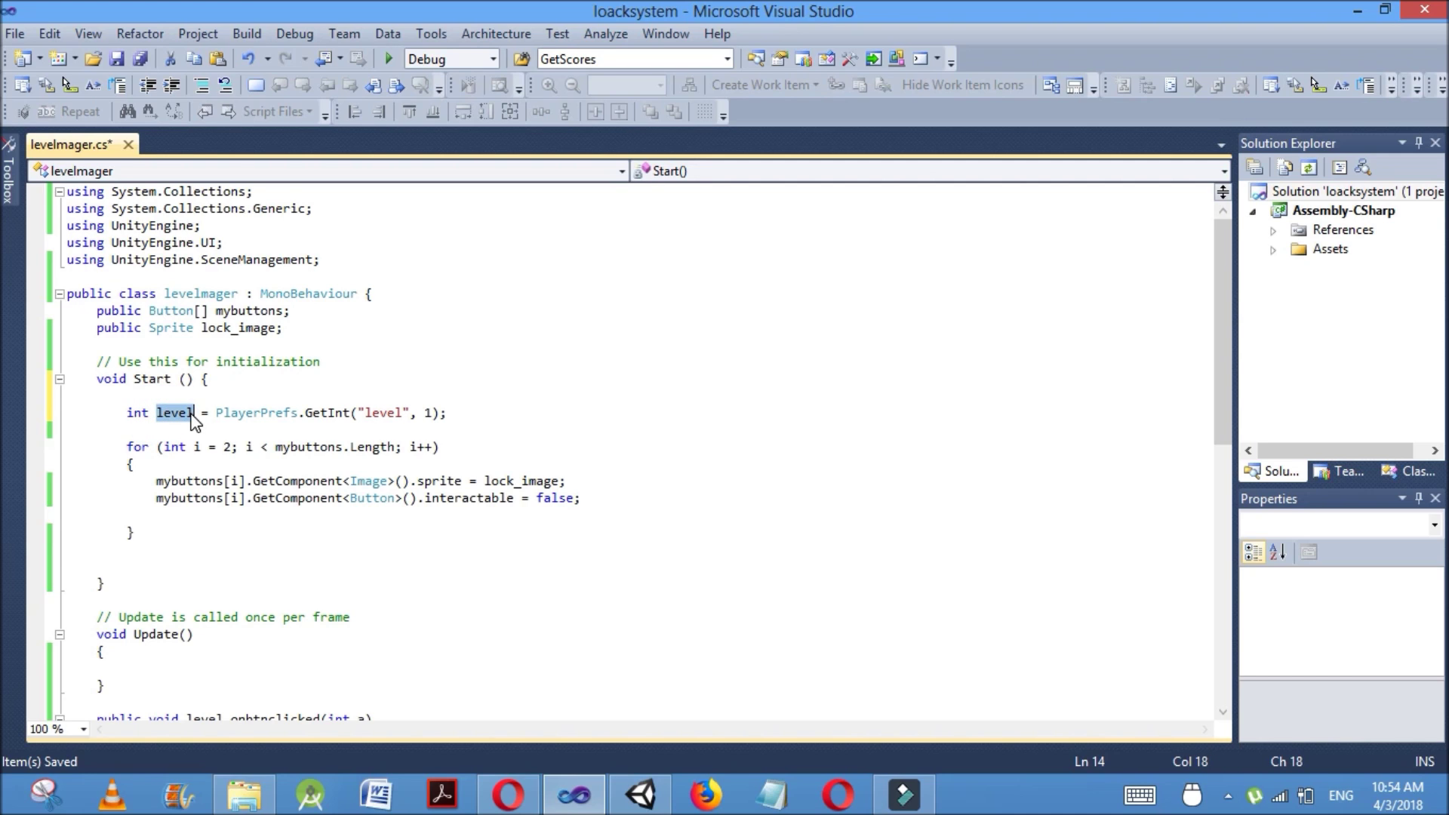
left_click(380, 397)
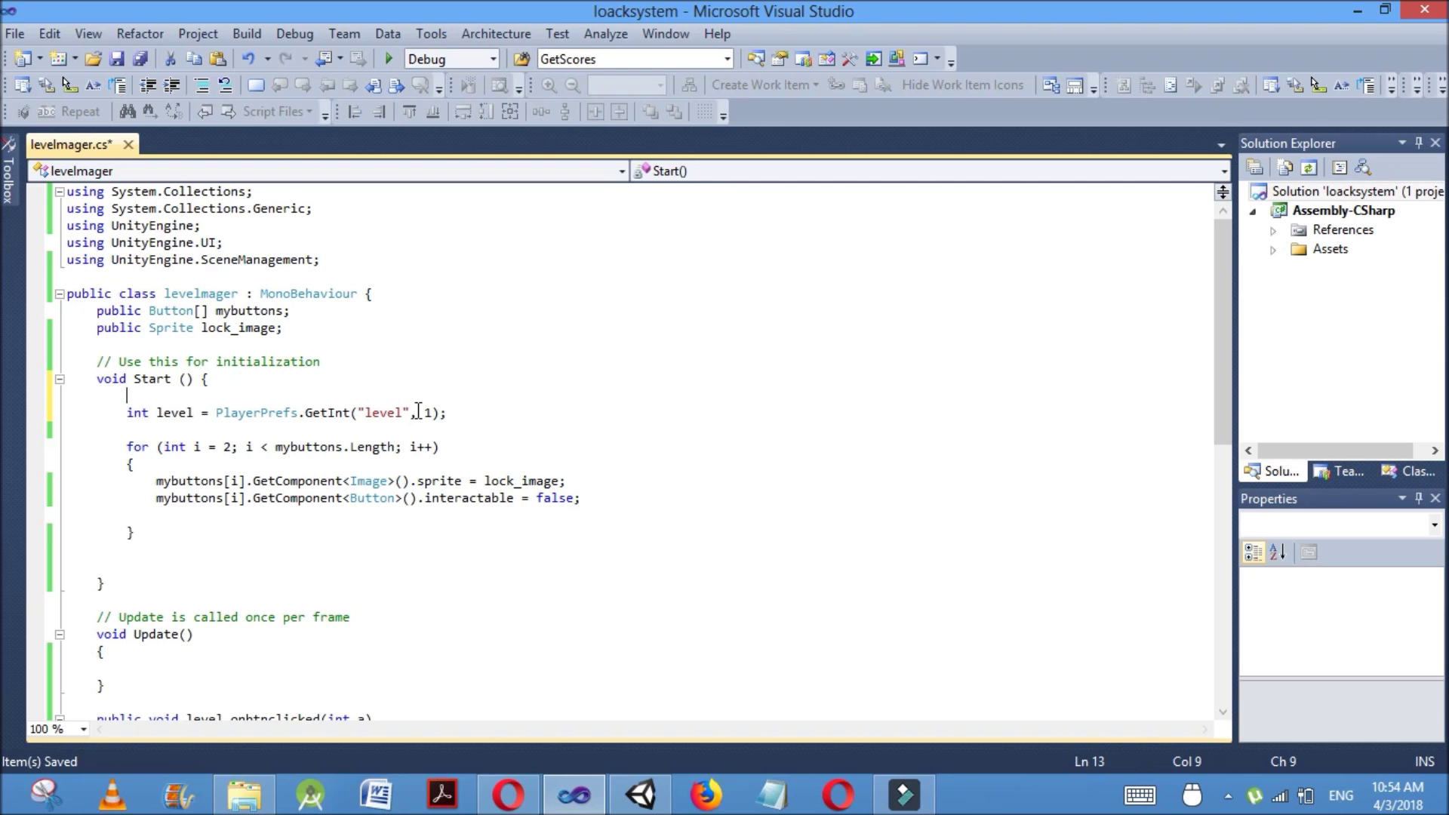
double_click(369, 413)
double_click(428, 412)
Make the locking for loop start at level instead of a fixed number, and save the script
double_click(230, 447)
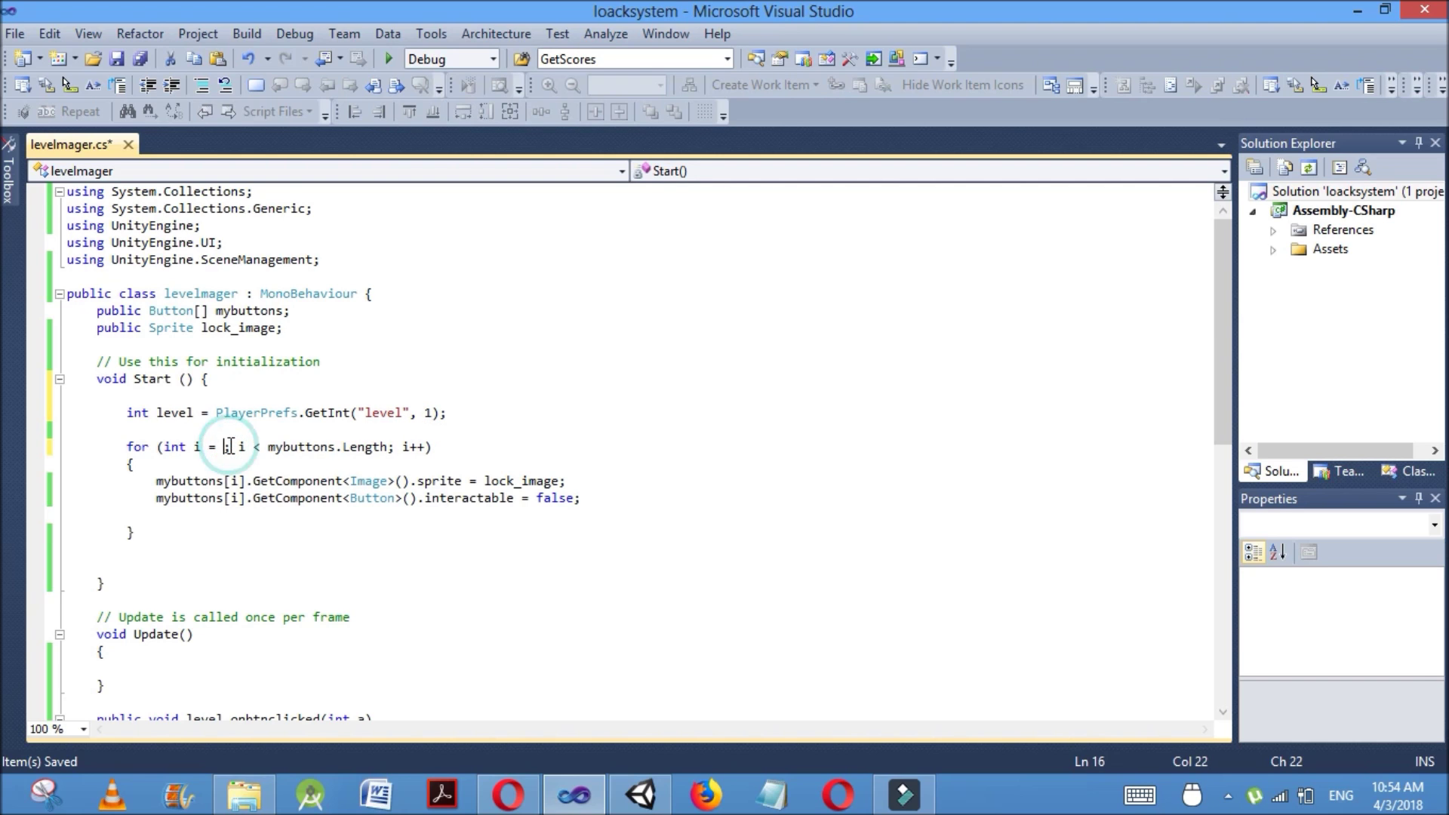
type("level")
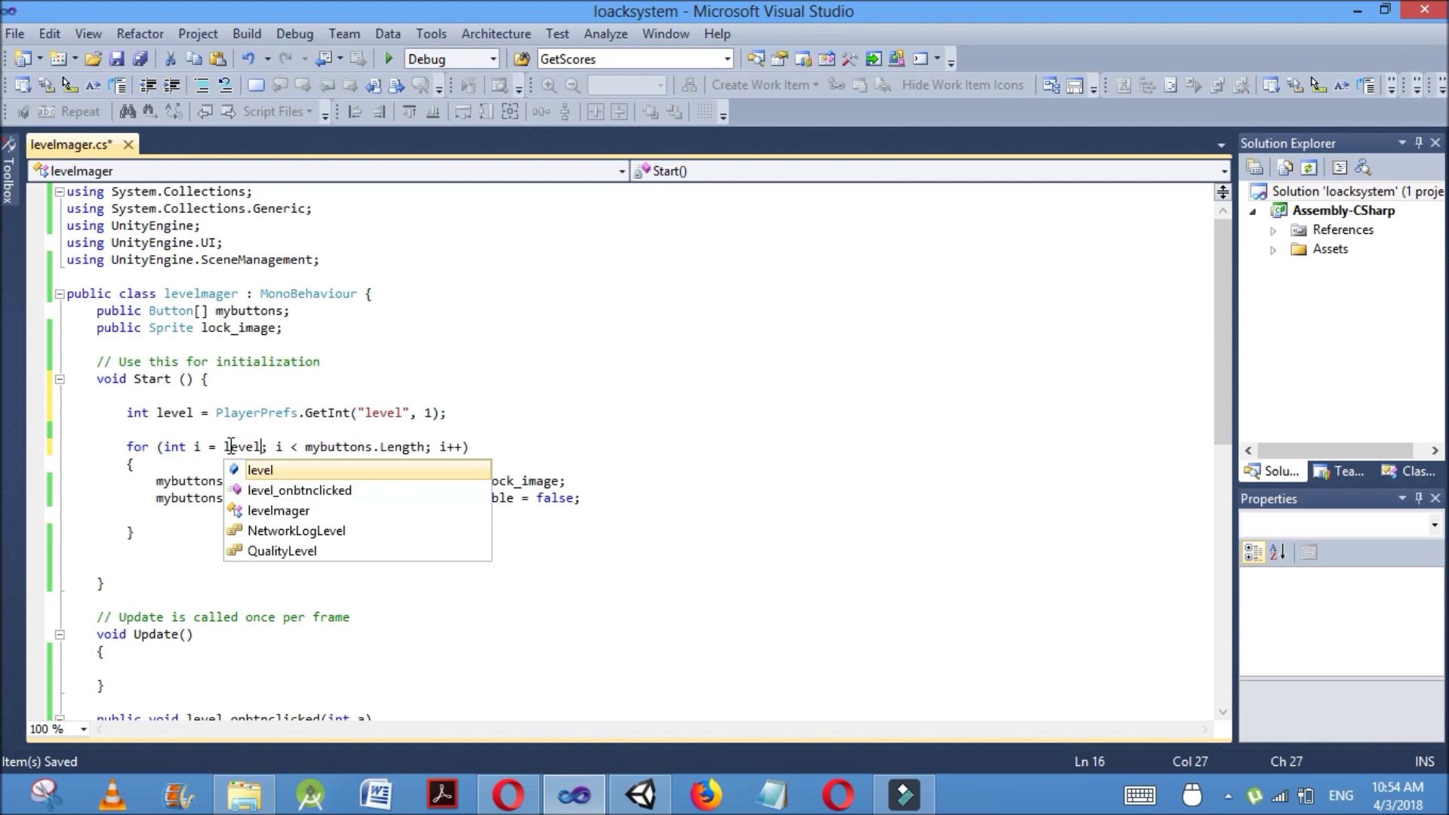
left_click(492, 334)
key("ctrl+s")
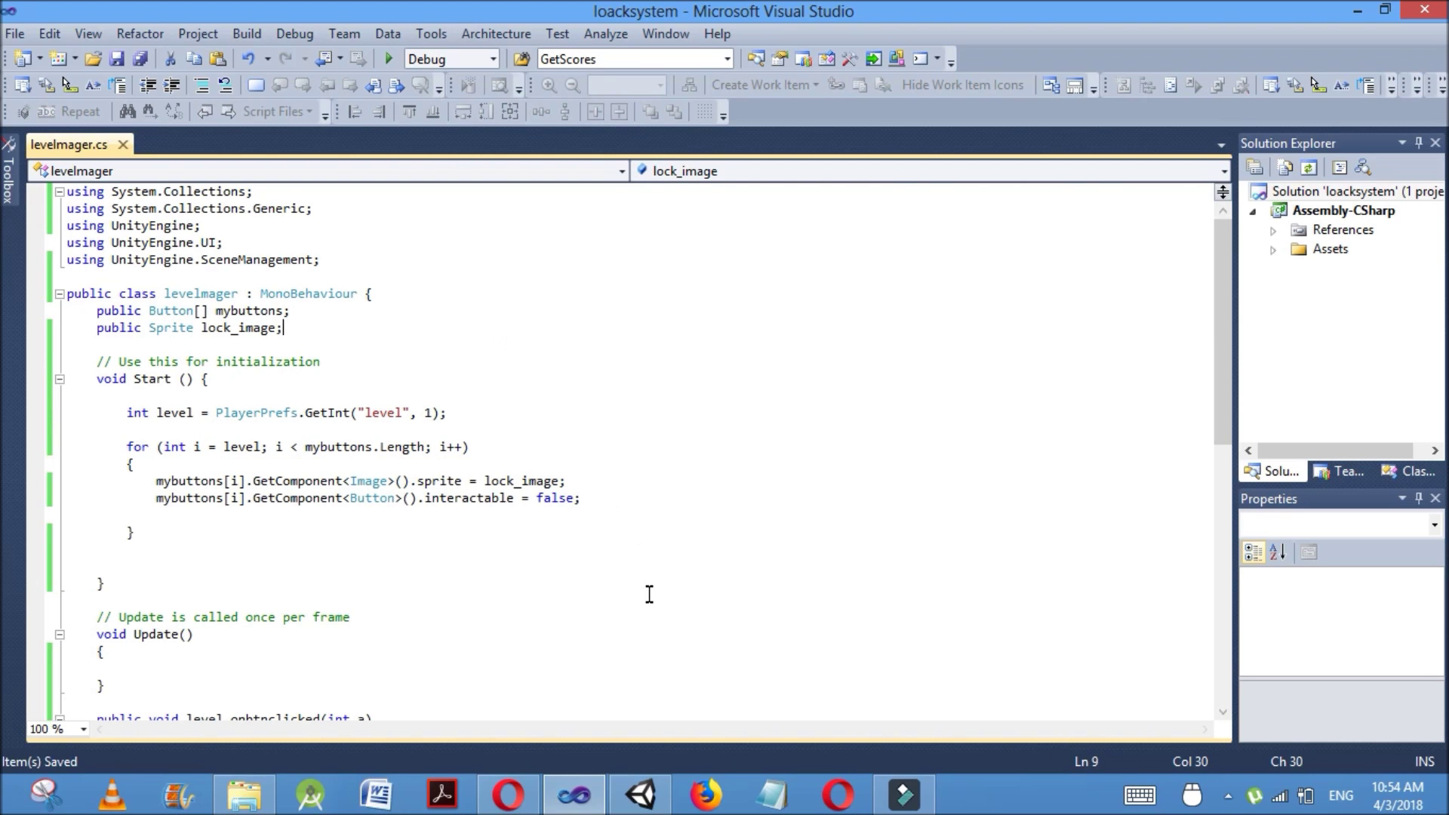
Switch to Unity, run myscene to test all four level buttons, and stop play mode
left_click(640, 797)
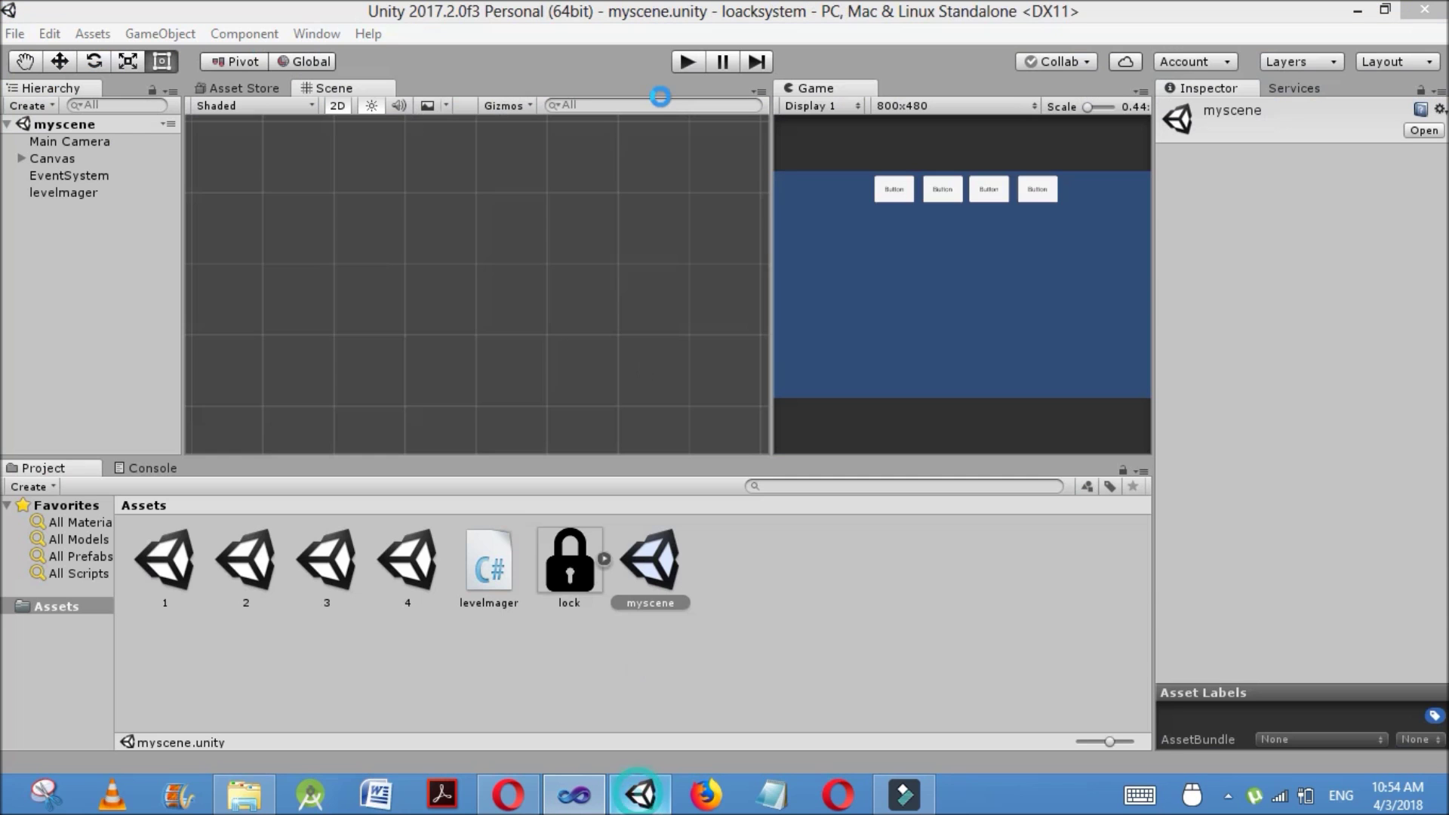
left_click(687, 64)
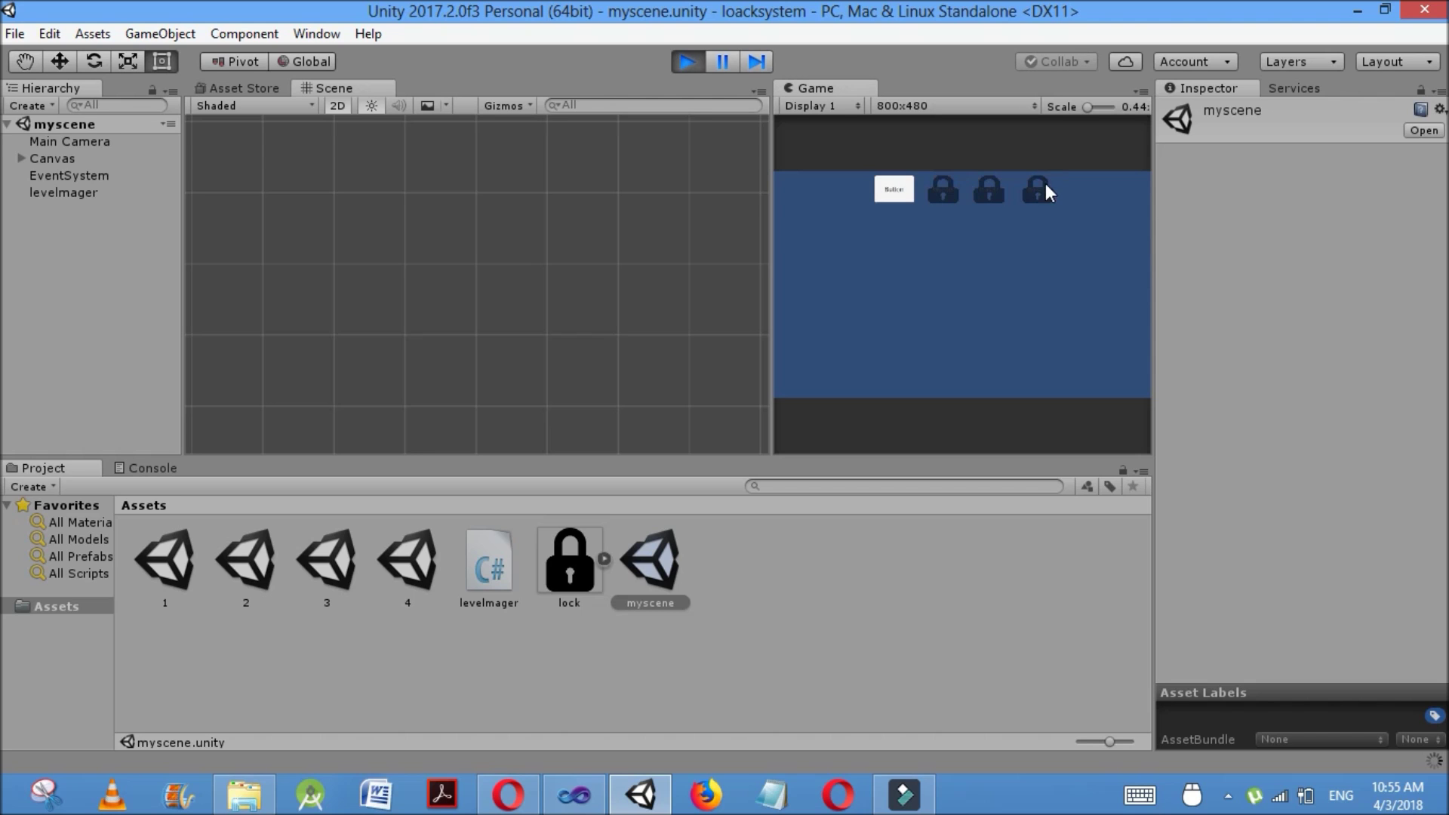
left_click(948, 197)
left_click(981, 195)
left_click(1033, 195)
left_click(895, 190)
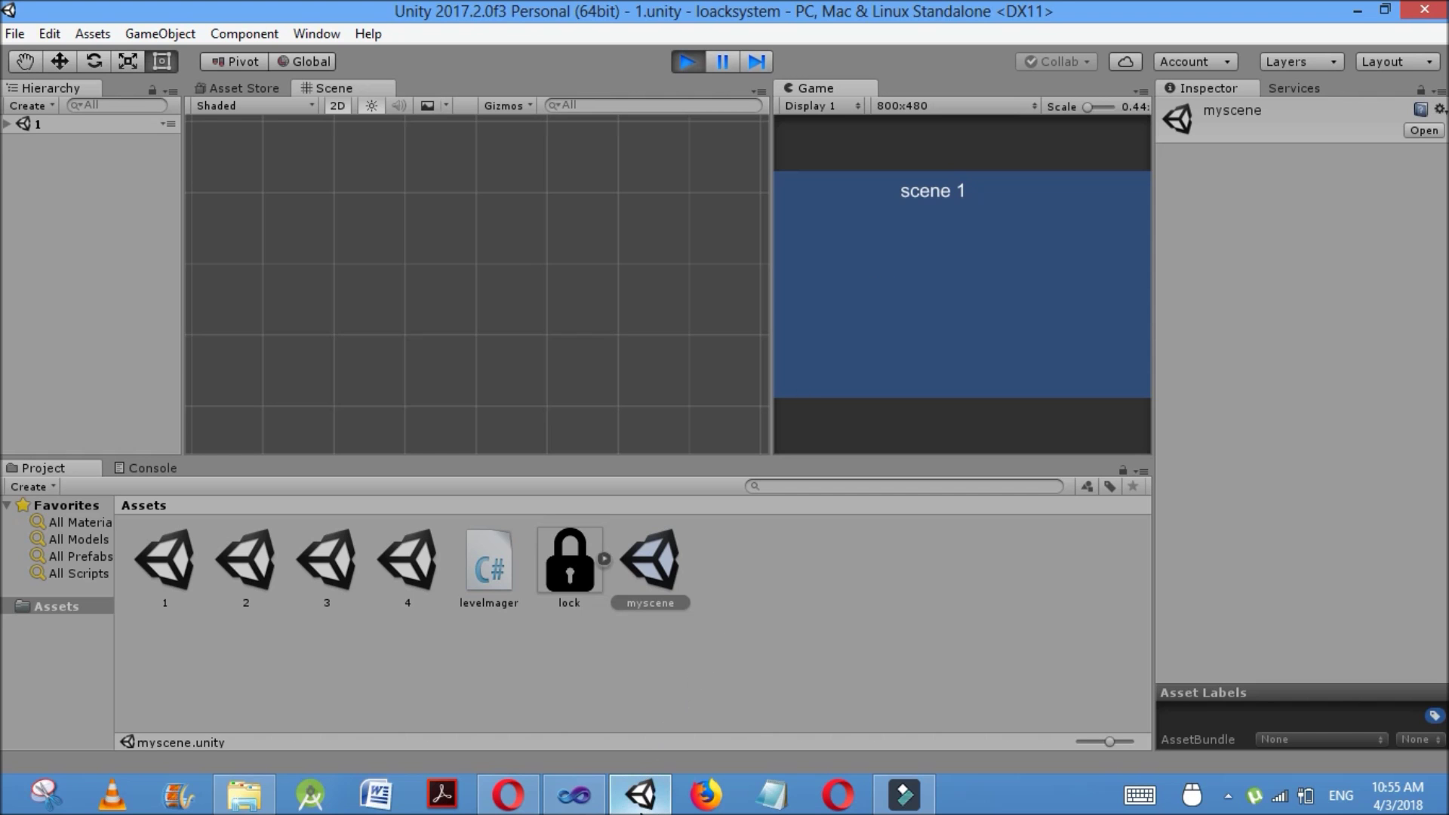
left_click(570, 805)
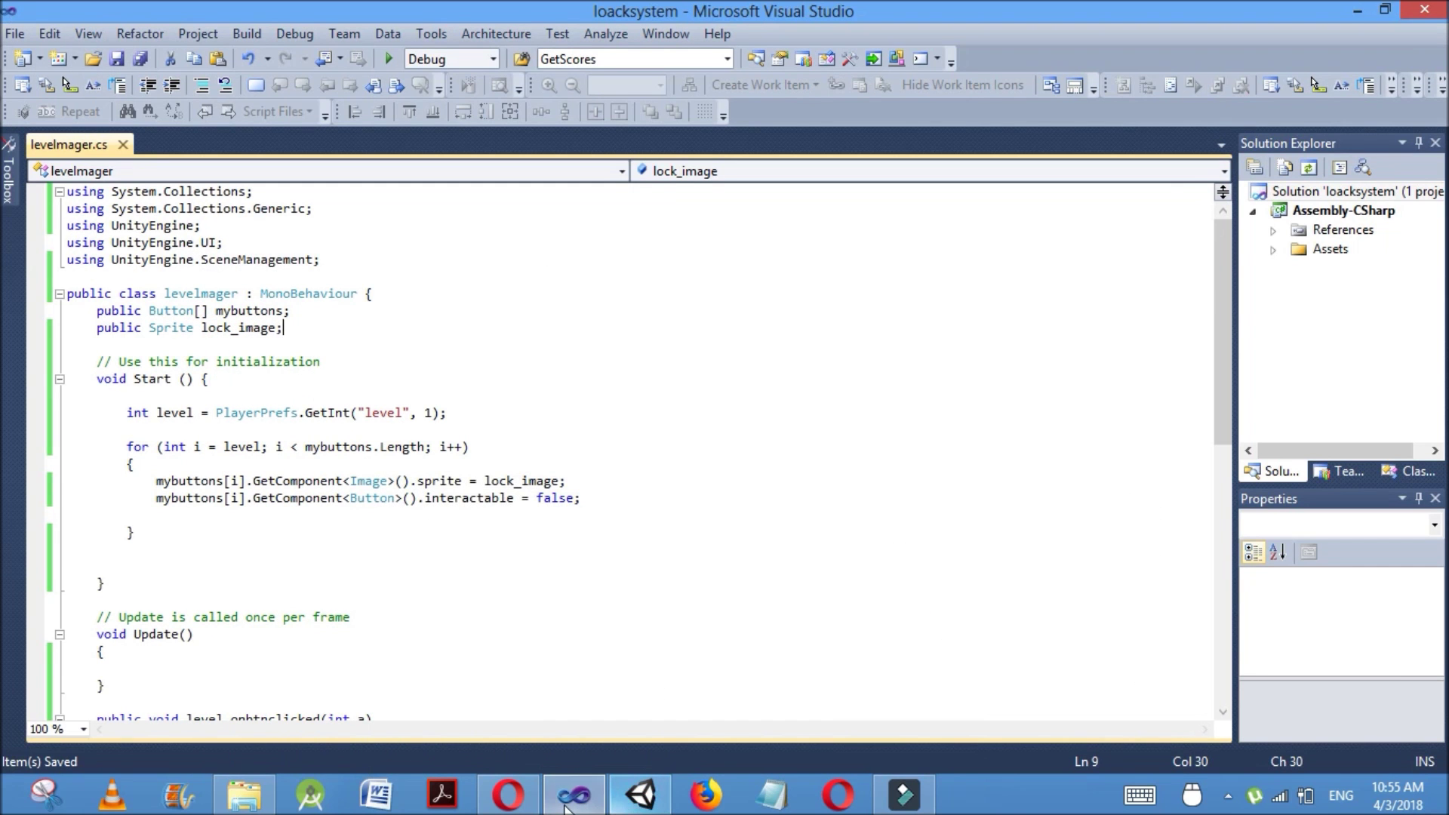
left_click(572, 801)
left_click(635, 797)
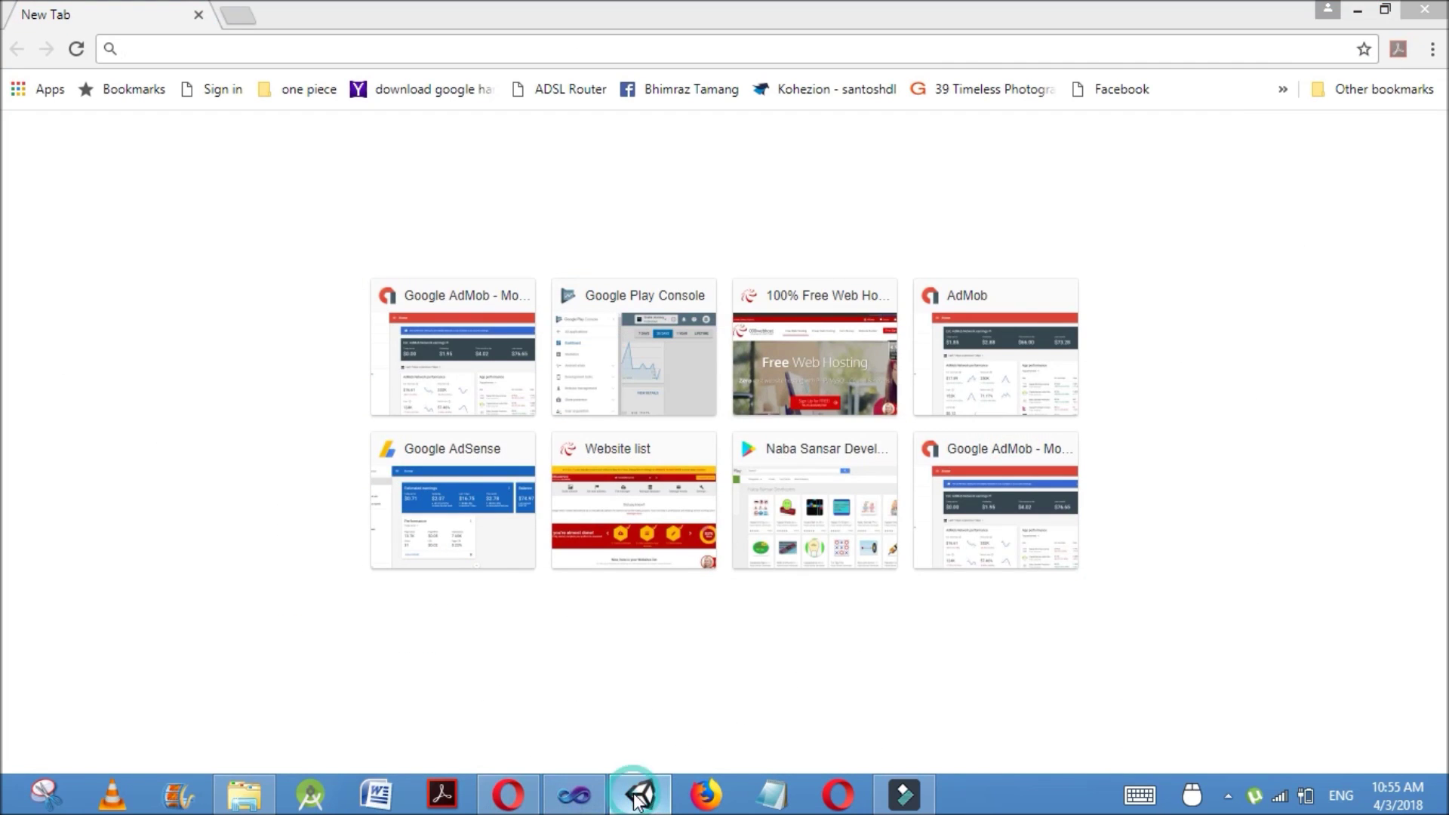
left_click(690, 62)
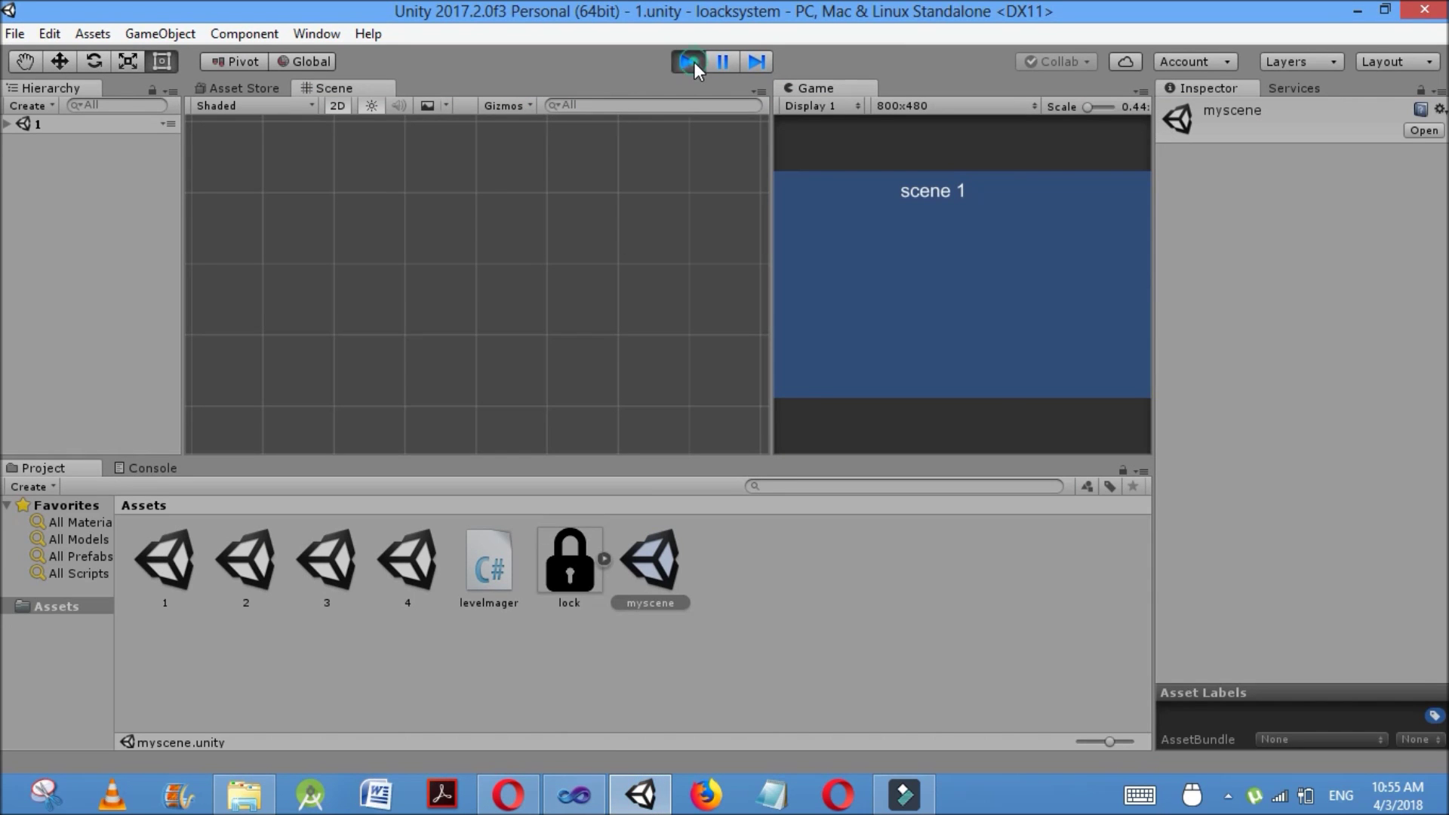
left_click(695, 61)
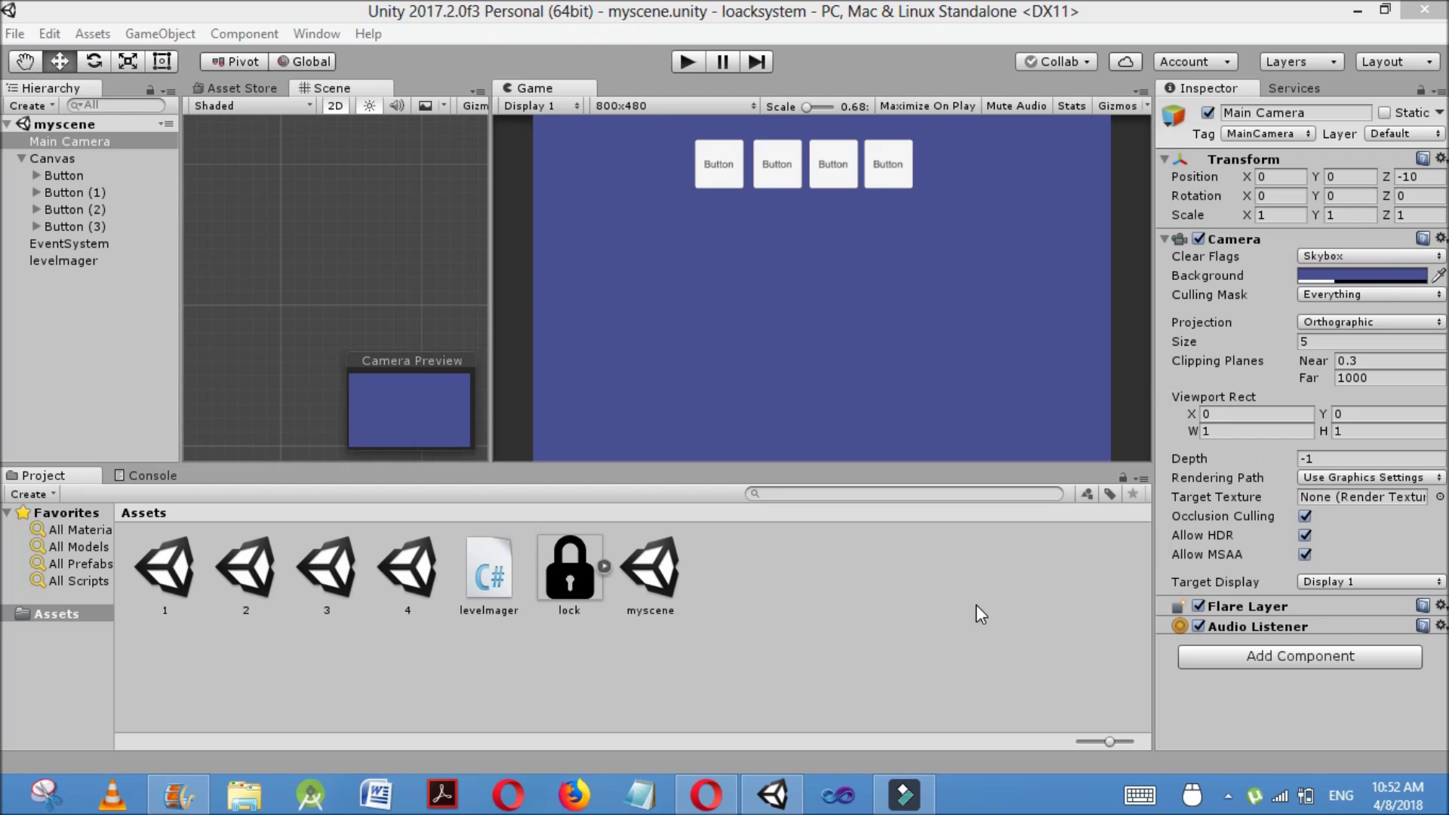
Set the Main Camera's background to pink, hex E5728747
left_click(107, 142)
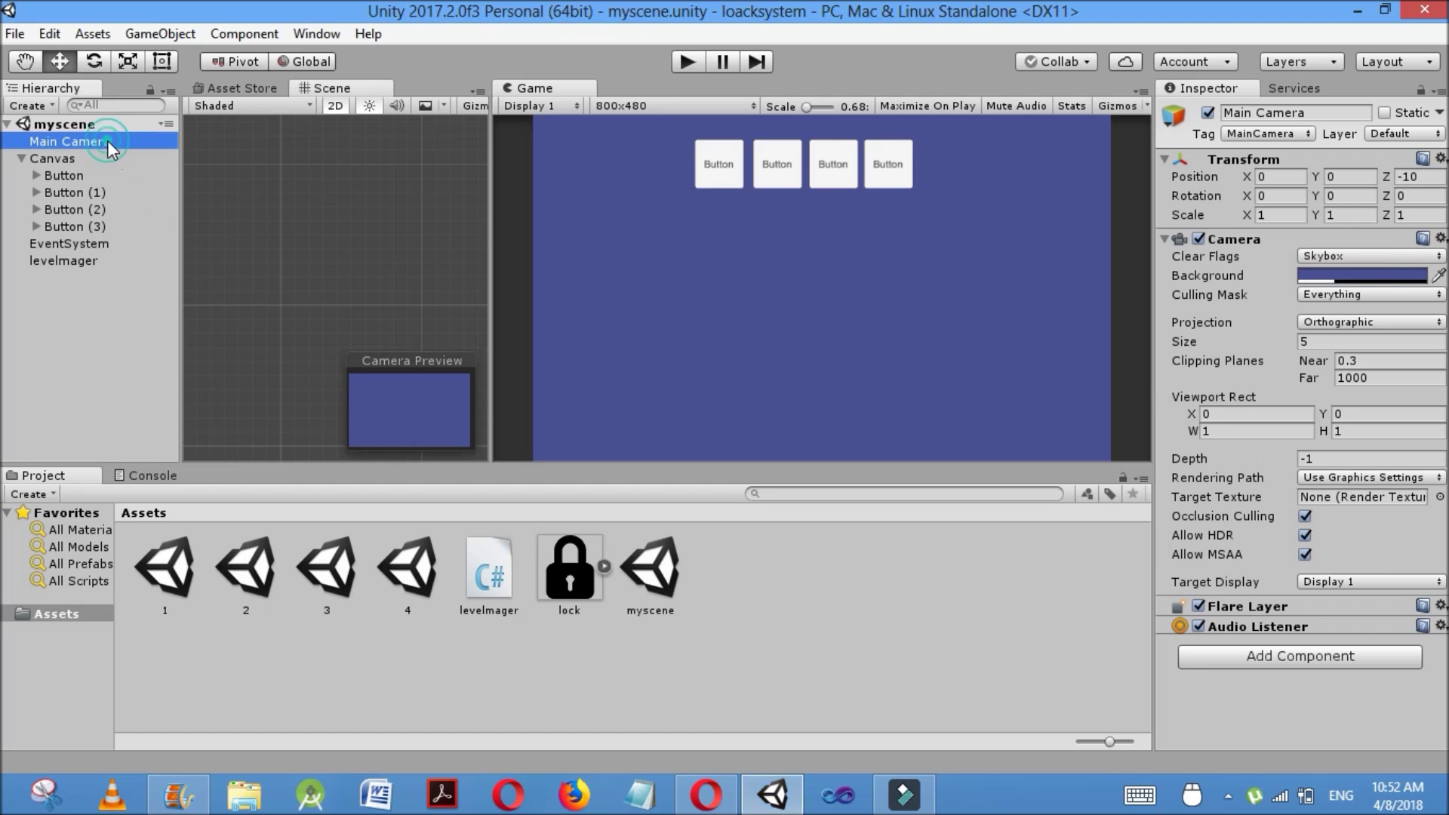
left_click(1326, 277)
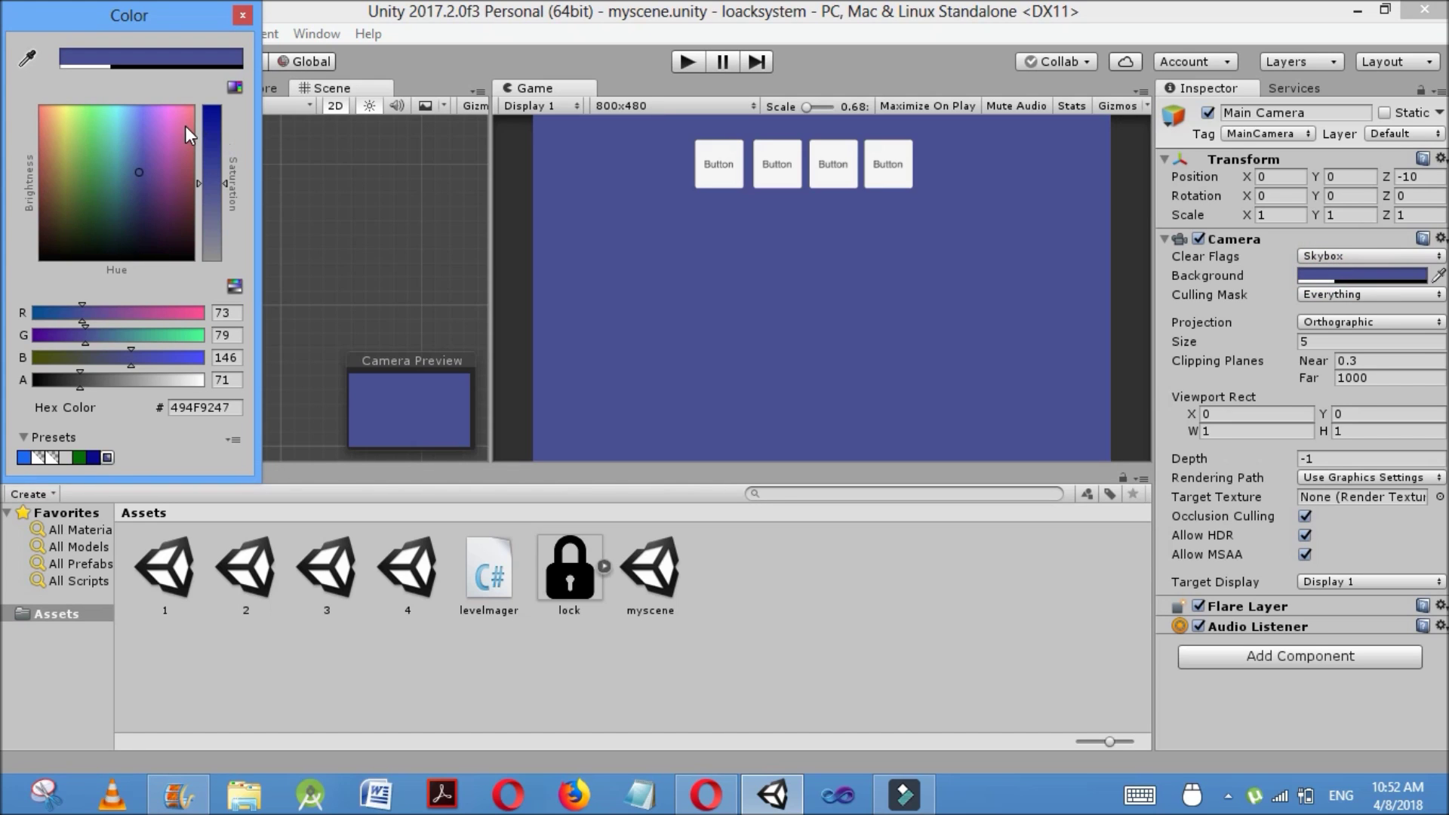
left_click(186, 126)
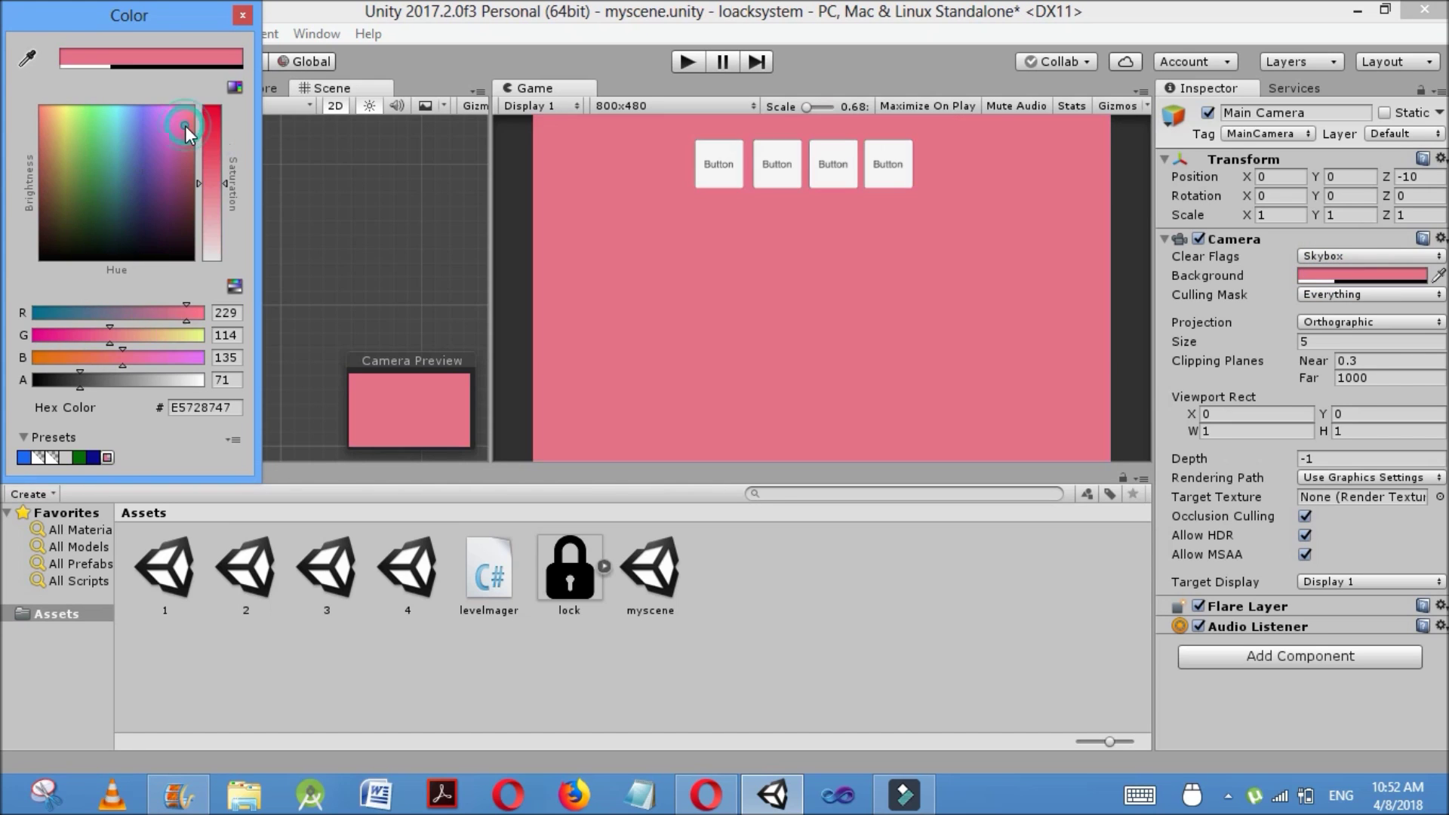
left_click(244, 16)
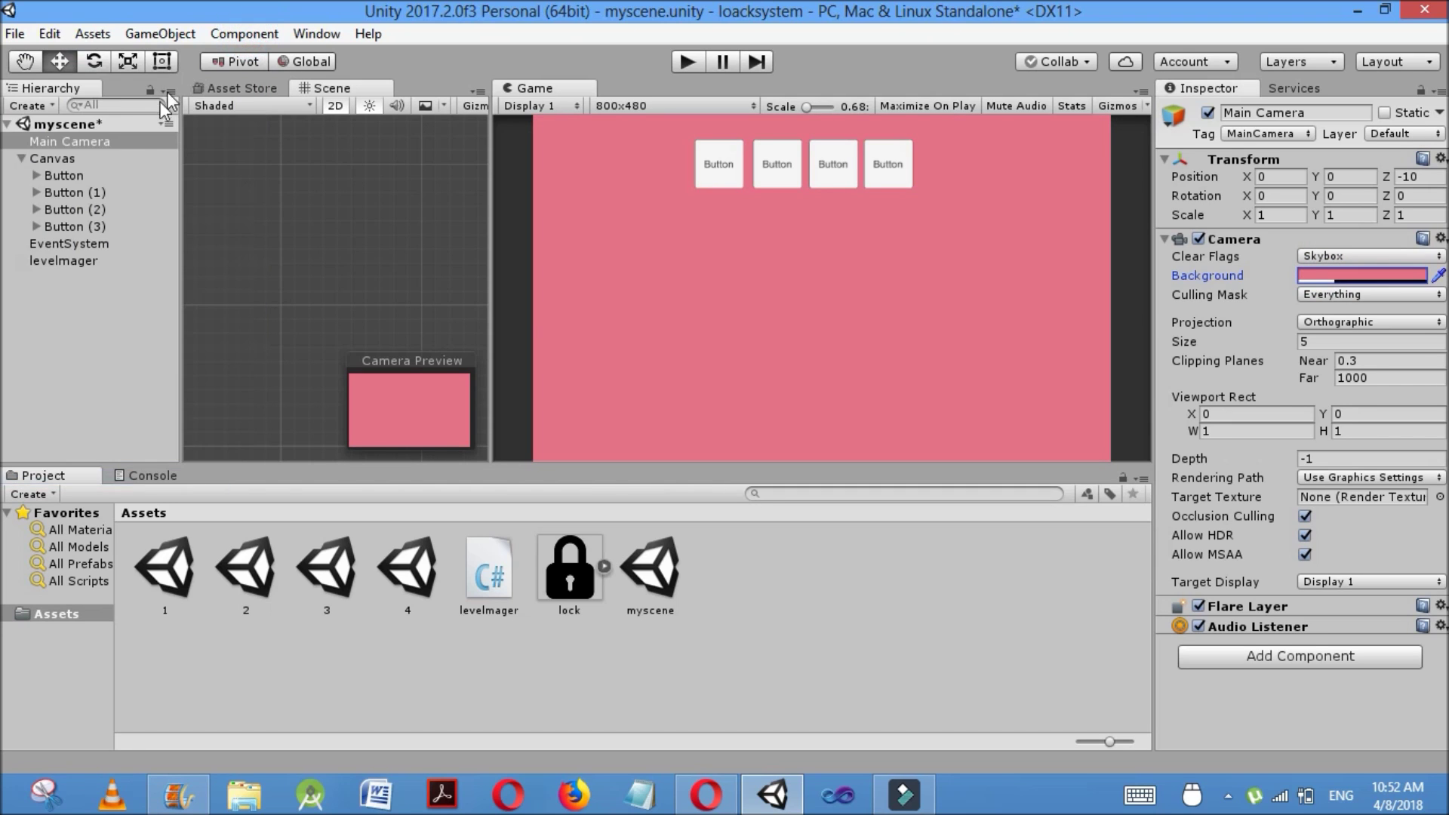
Duplicate the four level buttons and move the copies straight down to Pos Y 98.3 as a second row
left_click(83, 180)
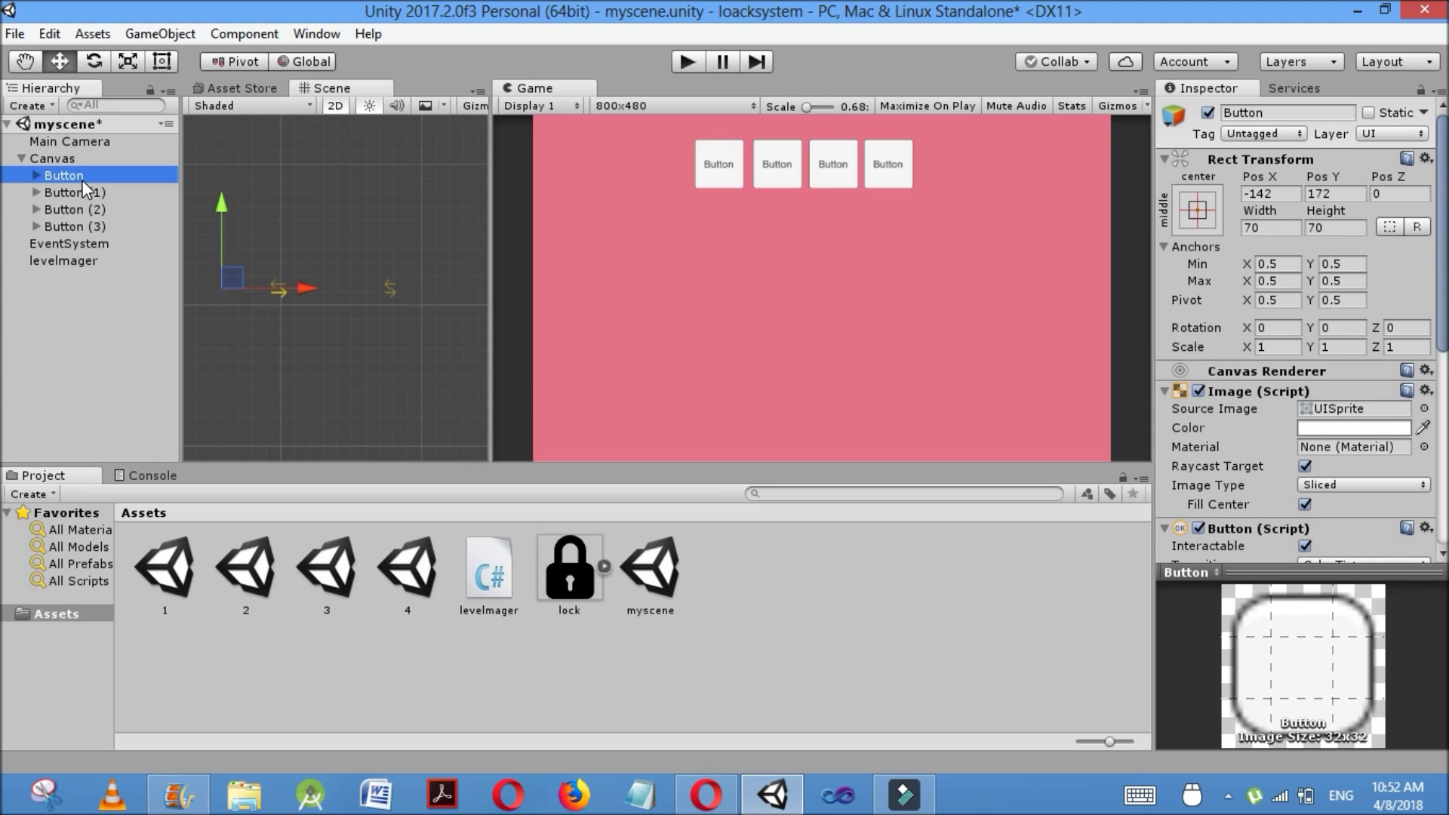
left_click(83, 232, "shift")
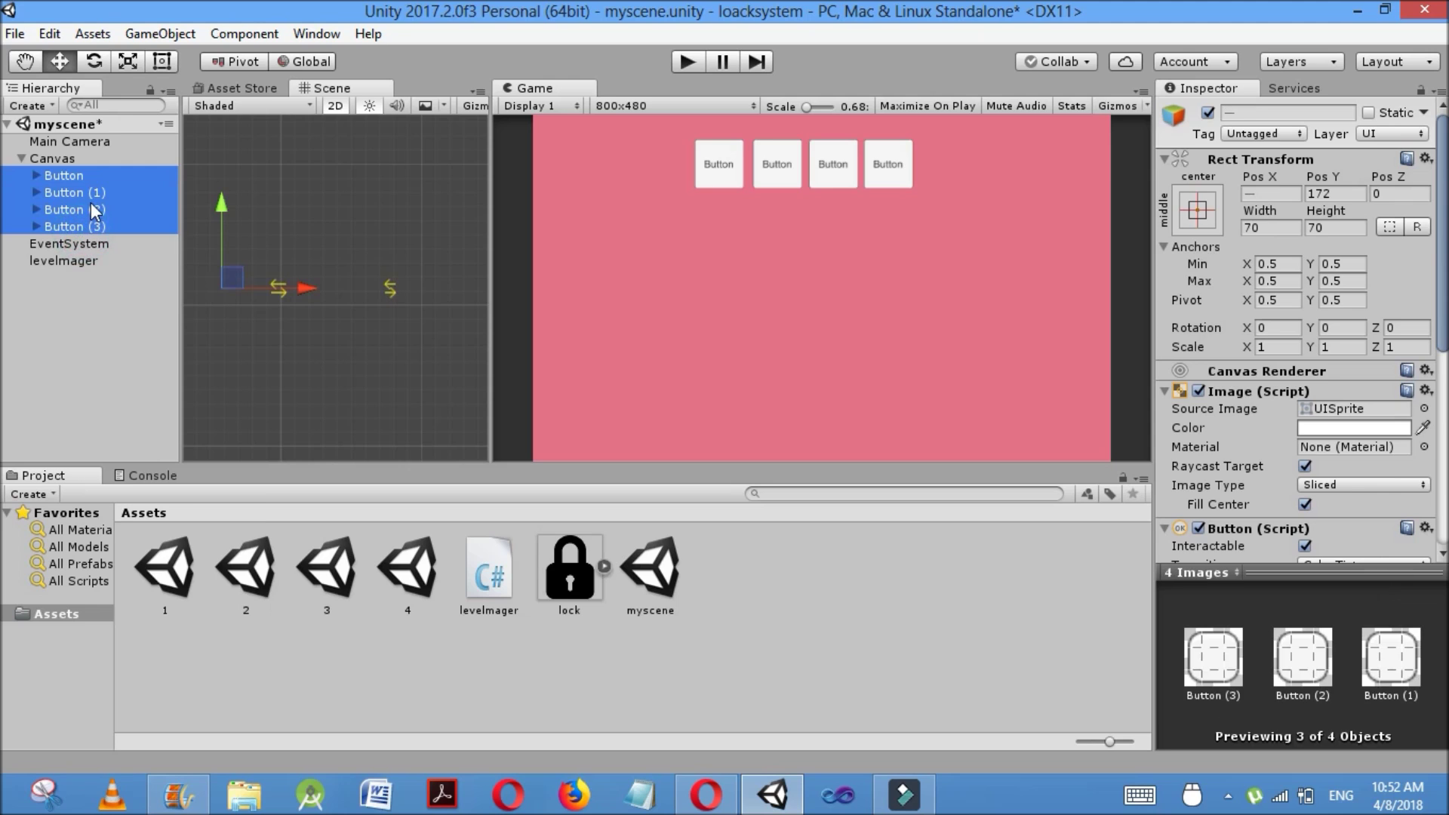
right_click(95, 211)
left_click(188, 293)
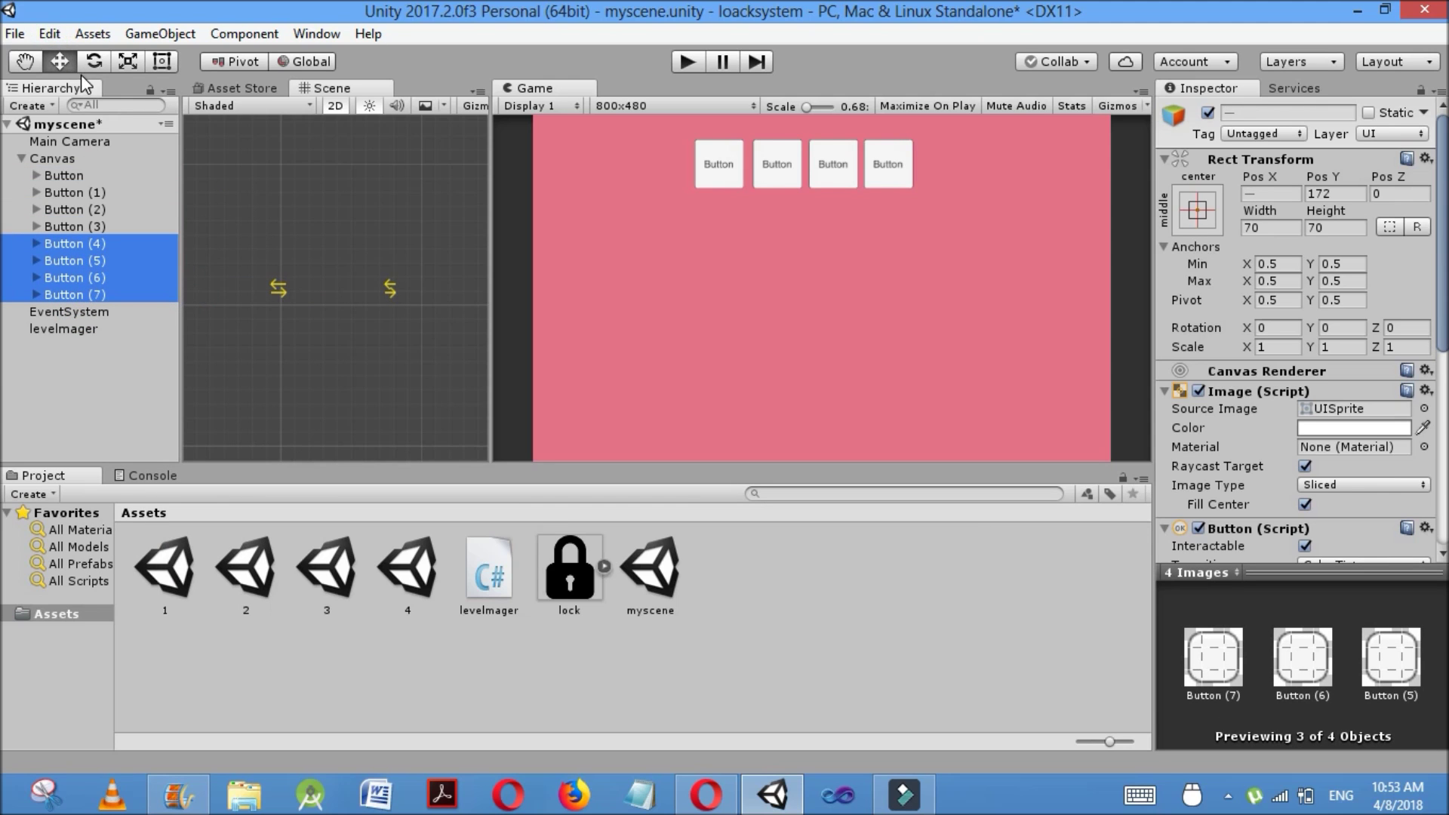
left_click(97, 243)
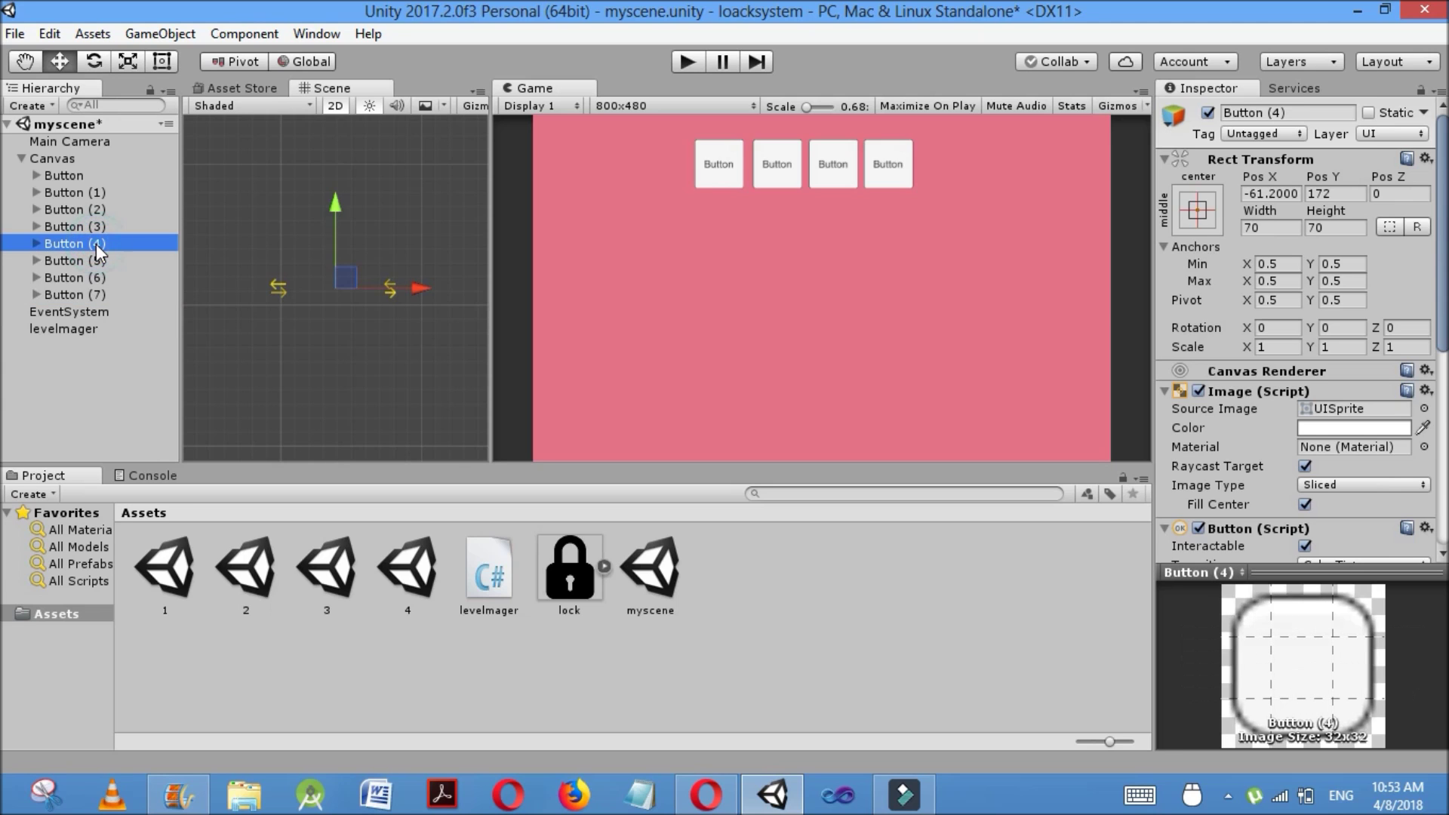
left_click(102, 293, "shift")
left_click_drag(333, 199, 342, 303)
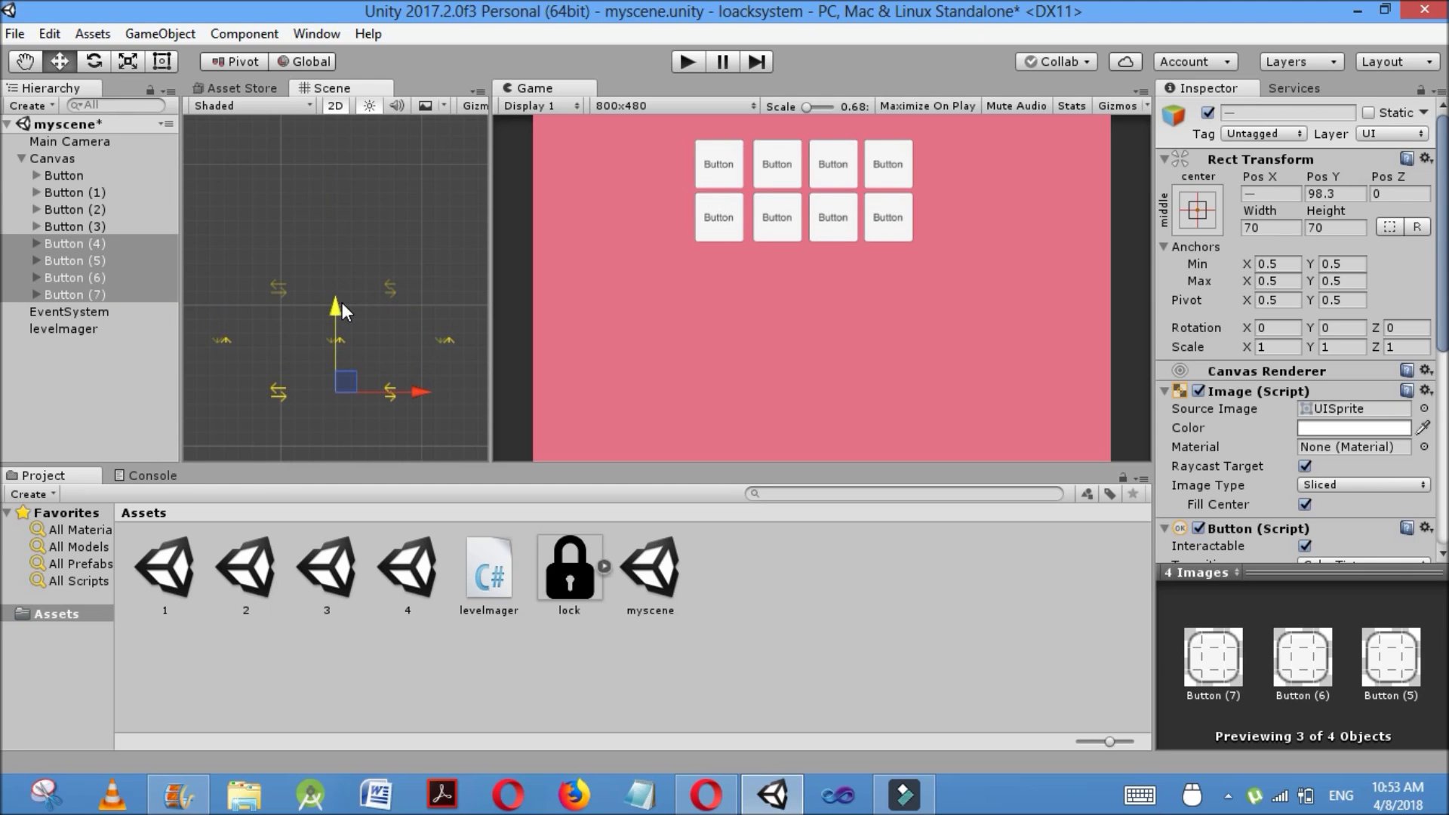
Duplicate the second row of buttons and move the copies down to form a third row
right_click(95, 283)
left_click(176, 373)
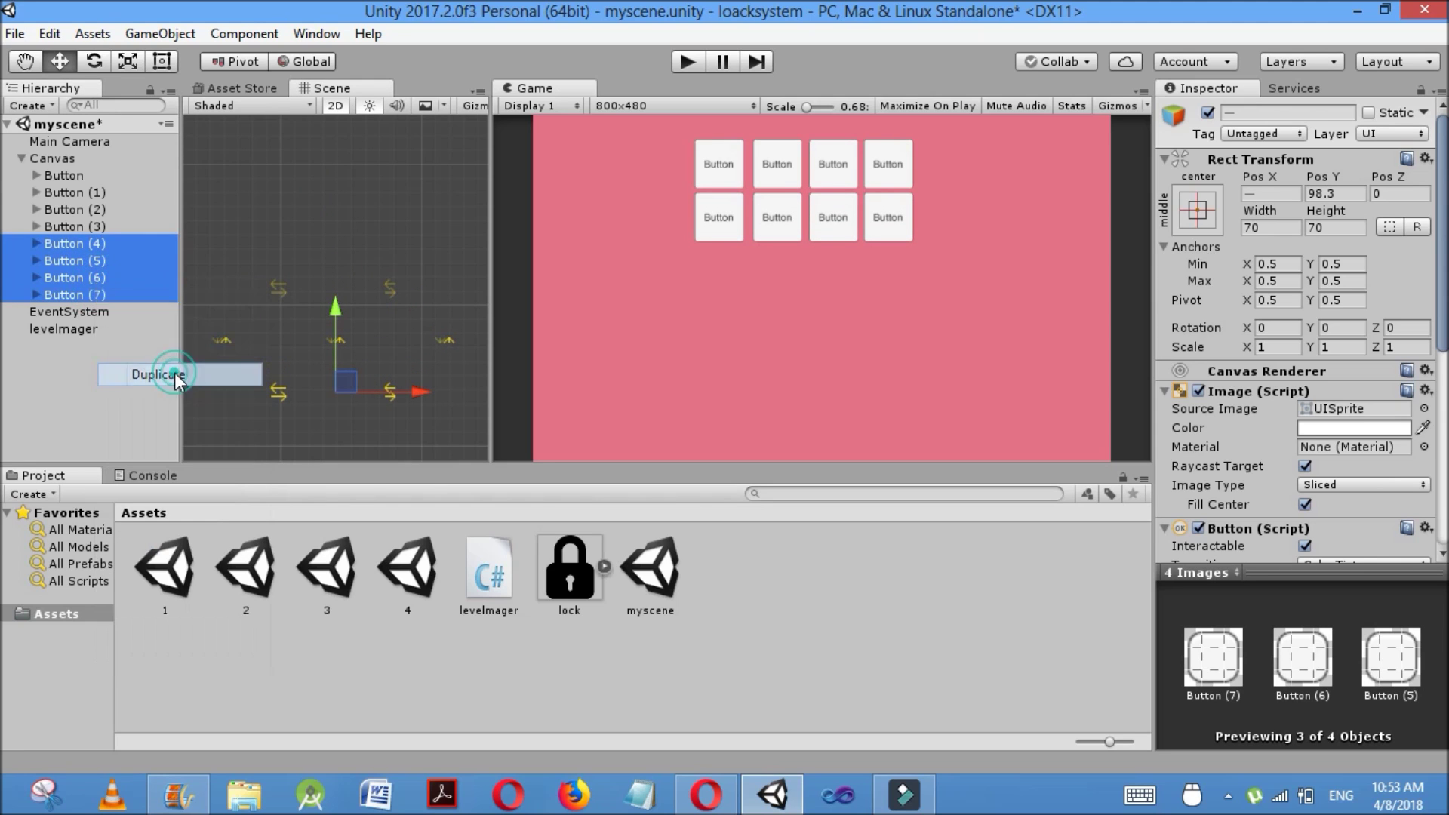
left_click_drag(446, 305, 459, 413)
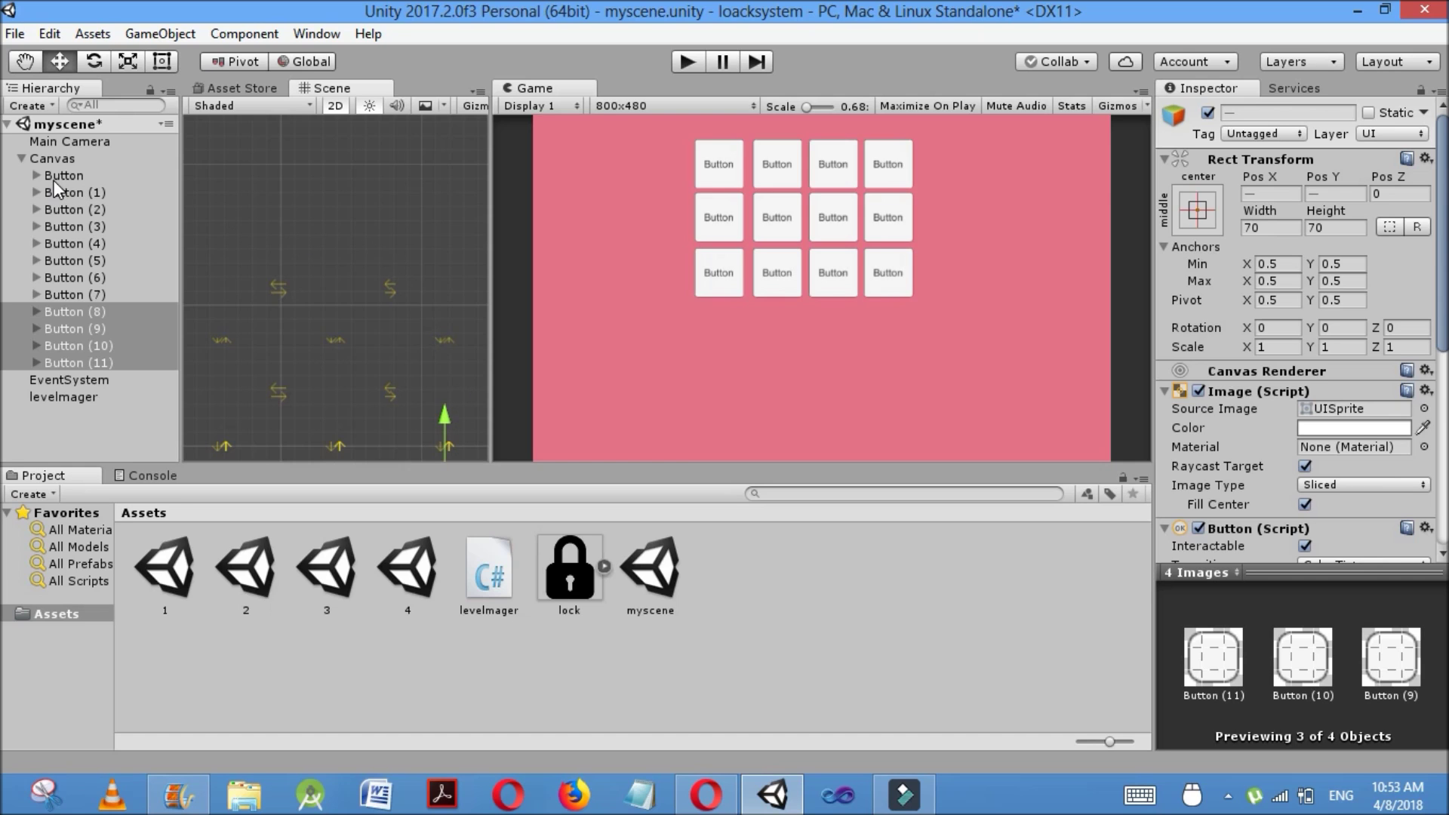
Run myscene to check the locks on the three rows of buttons, and stop play mode
left_click(689, 60)
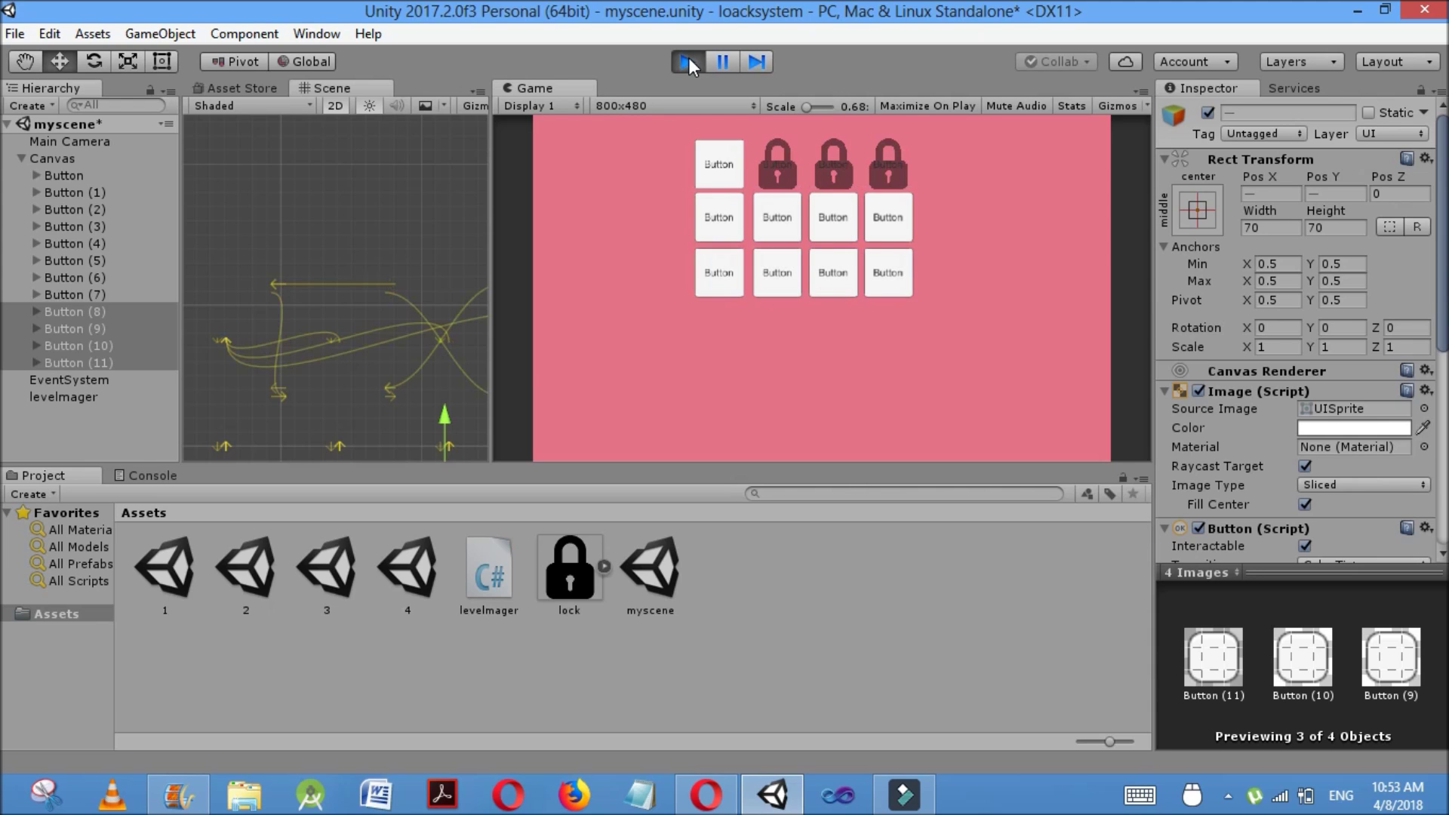
left_click(689, 59)
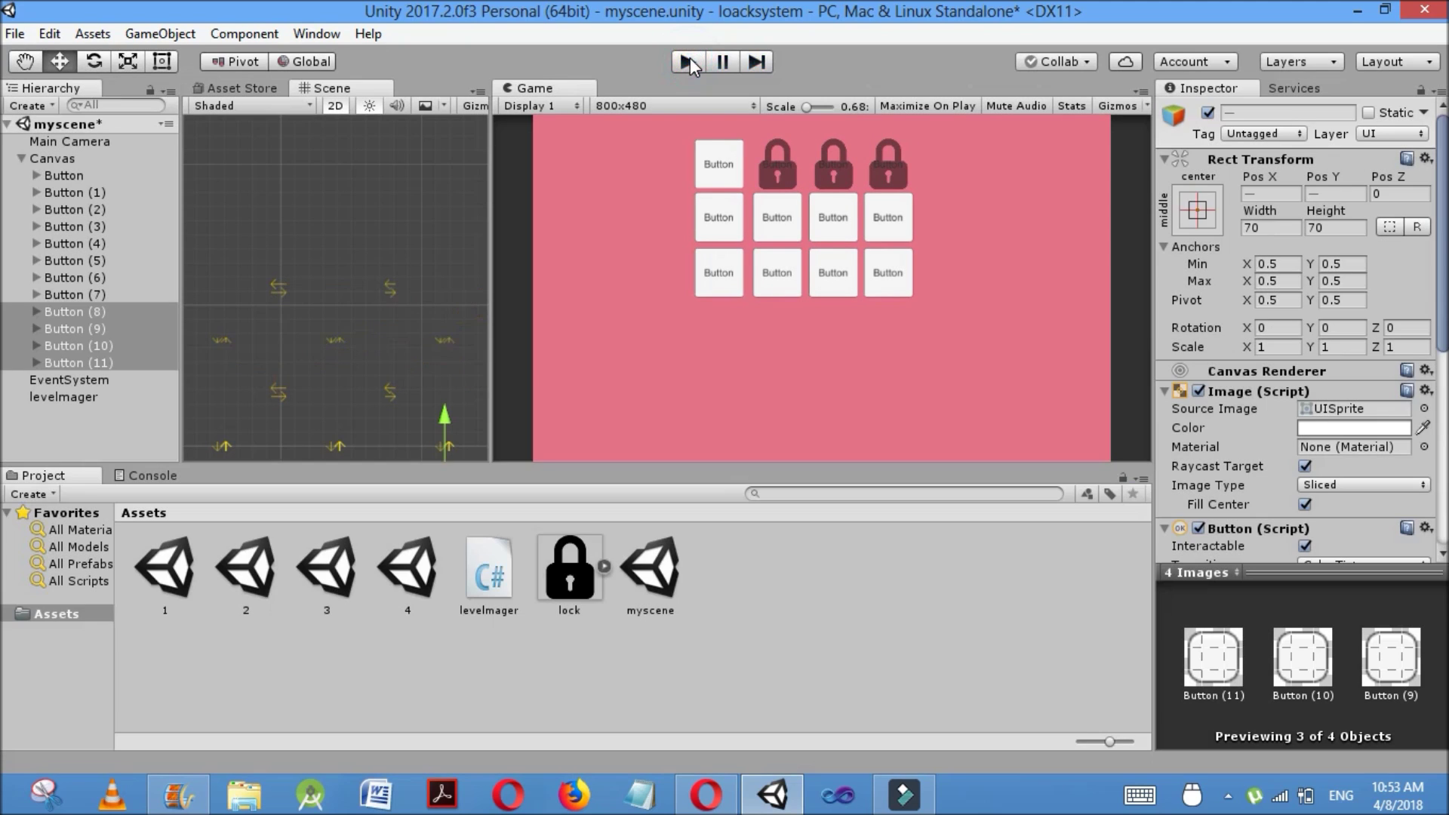
Set the size of the Mybuttons array on the levelmager object to 12
left_click(110, 398)
left_click(1314, 294)
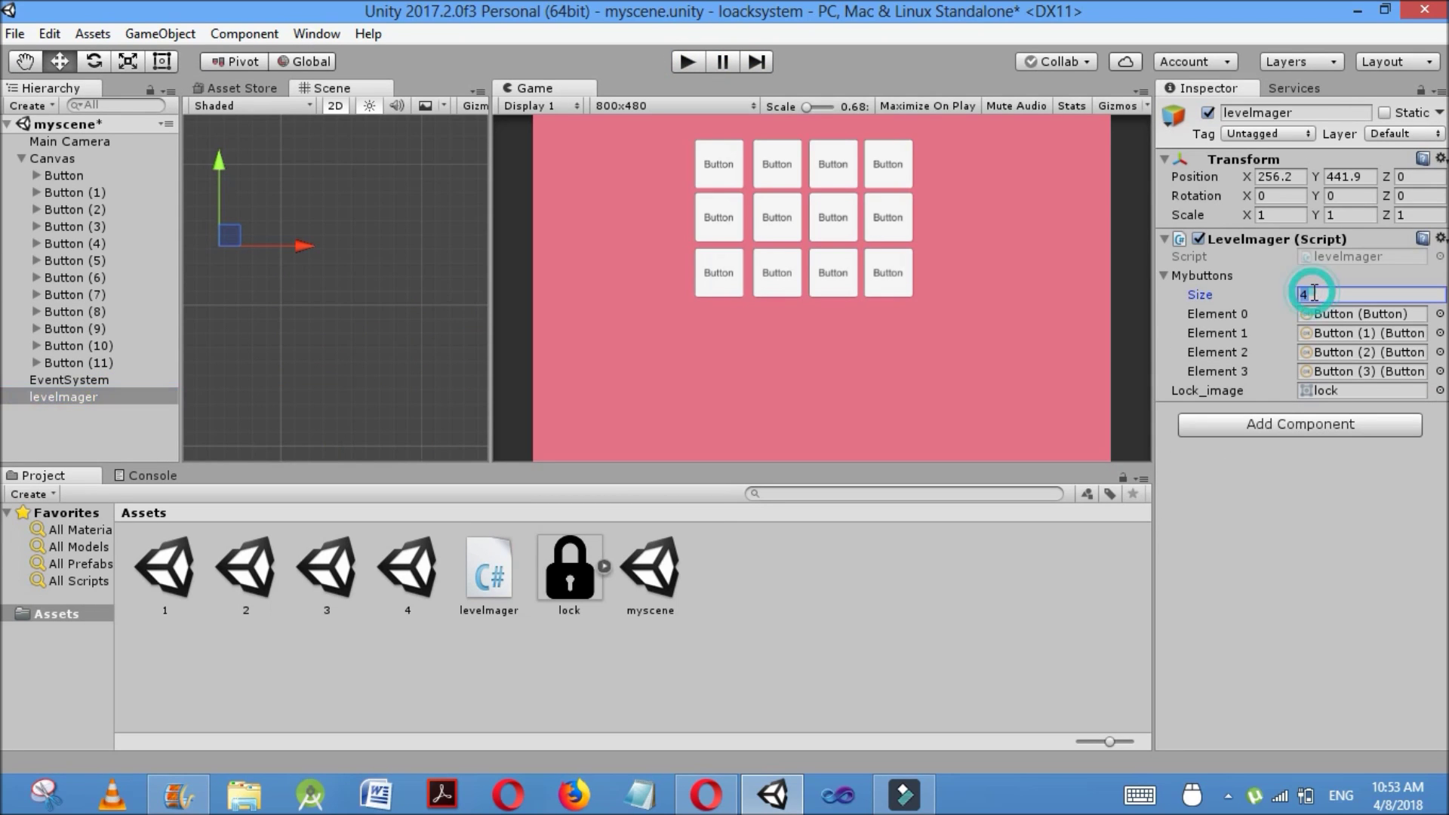
type("12")
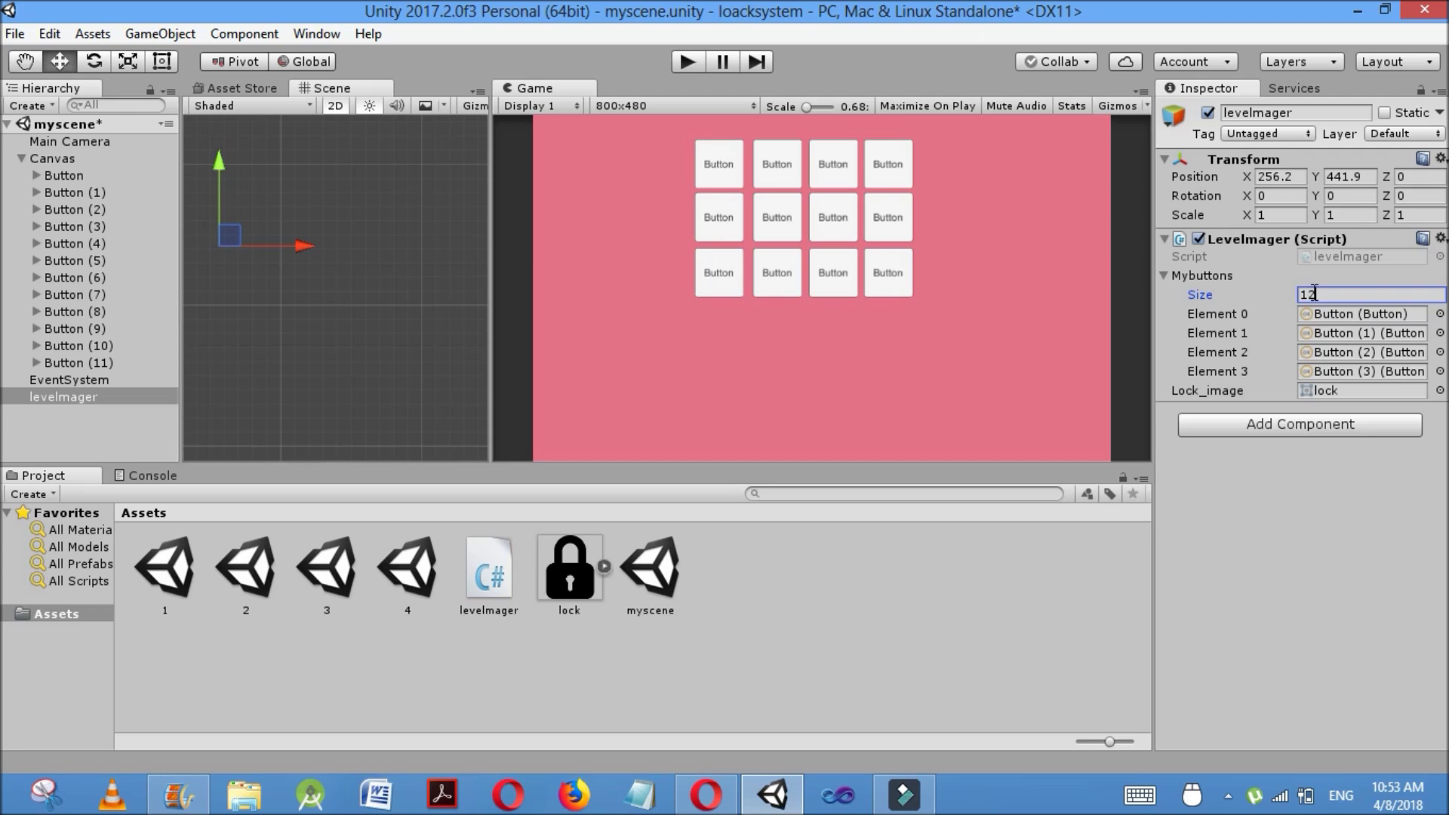
key("Return")
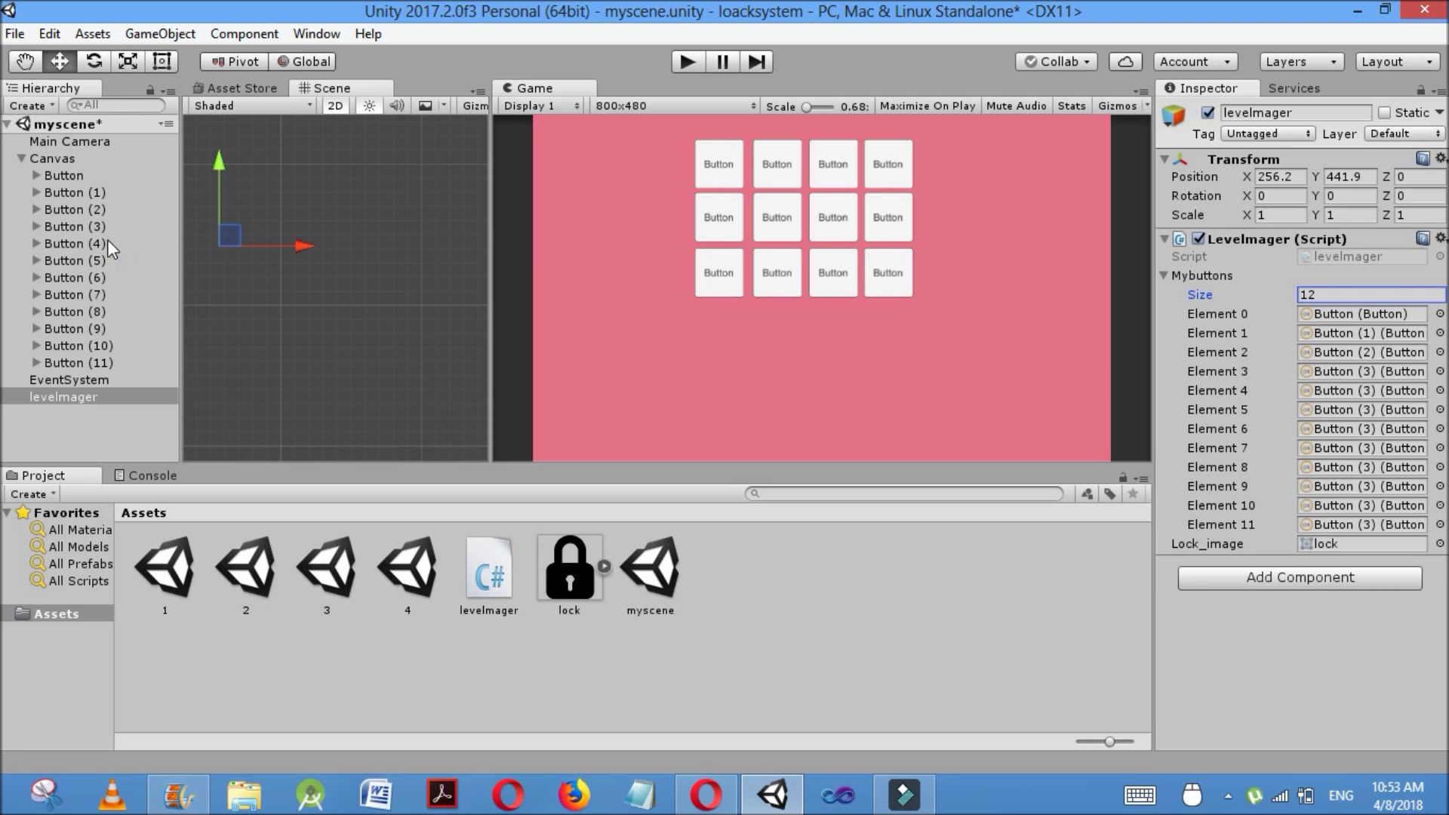
Assign Button (4) through Button (11) to Elements 4 through 11 of levelmager's Mybuttons array
left_click_drag(93, 241, 1375, 397)
left_click_drag(83, 253, 1347, 420)
left_click_drag(61, 276, 1382, 430)
left_click_drag(94, 295, 1424, 450)
left_click_drag(75, 313, 1404, 468)
left_click_drag(101, 346, 1354, 491)
left_click_drag(98, 359, 1396, 527)
left_click(71, 342)
Run myscene again to check the locks with all twelve buttons assigned, and stop play mode
left_click(689, 60)
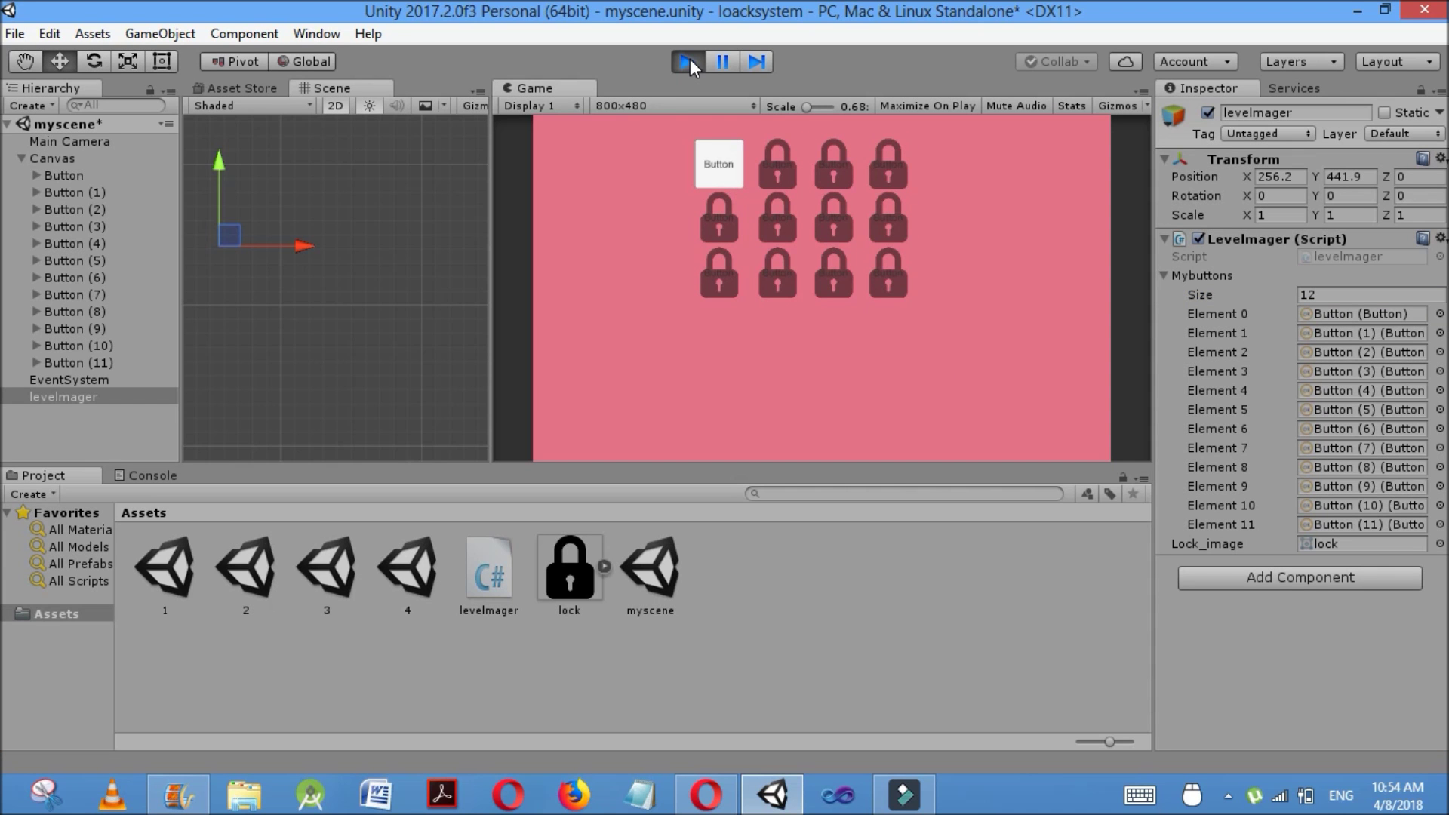
left_click(689, 60)
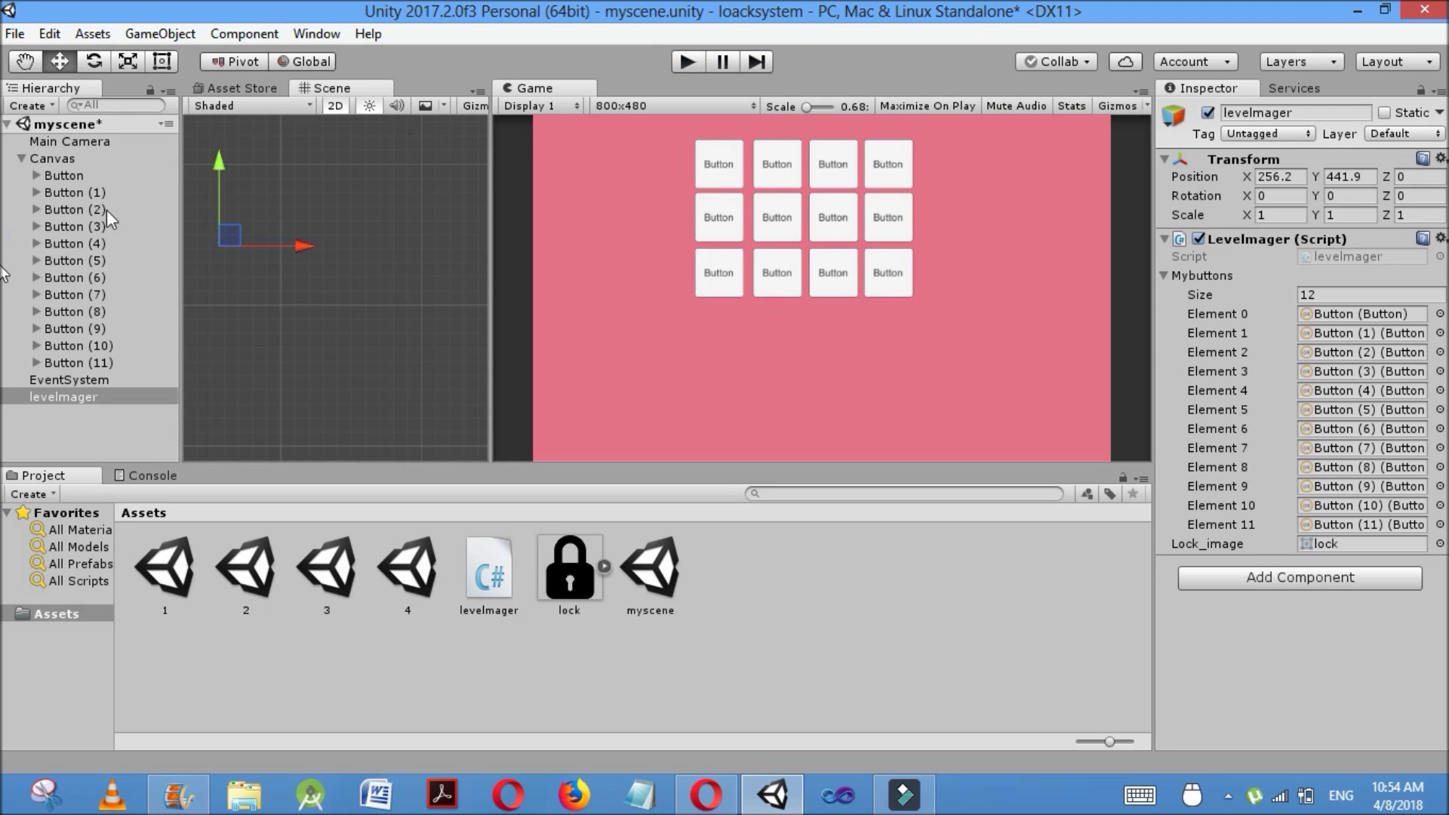
Expand Button through Button (4) in the hierarchy and set the first Button's label text to 1
left_click(36, 175)
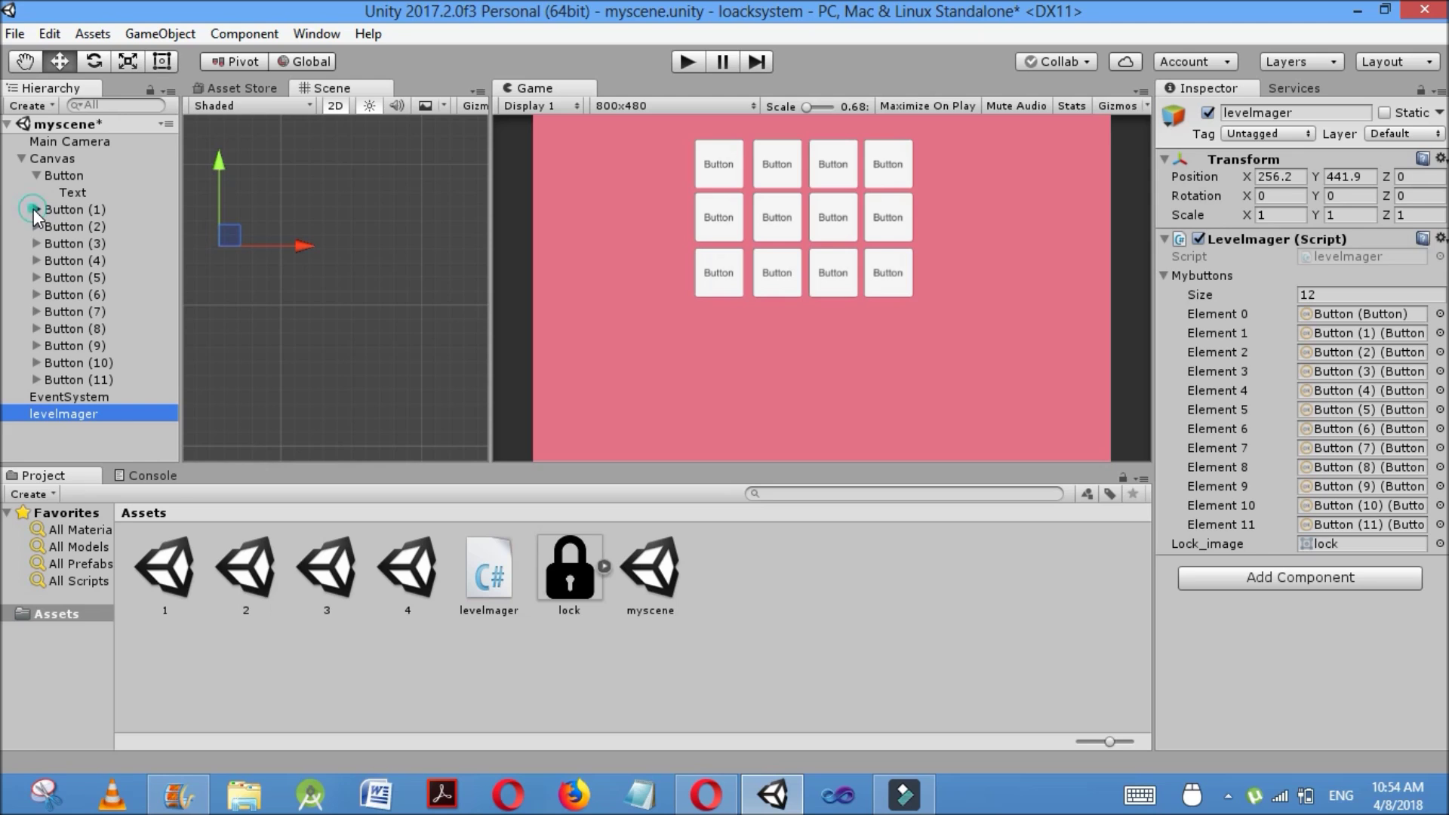
left_click(35, 209)
left_click(35, 244)
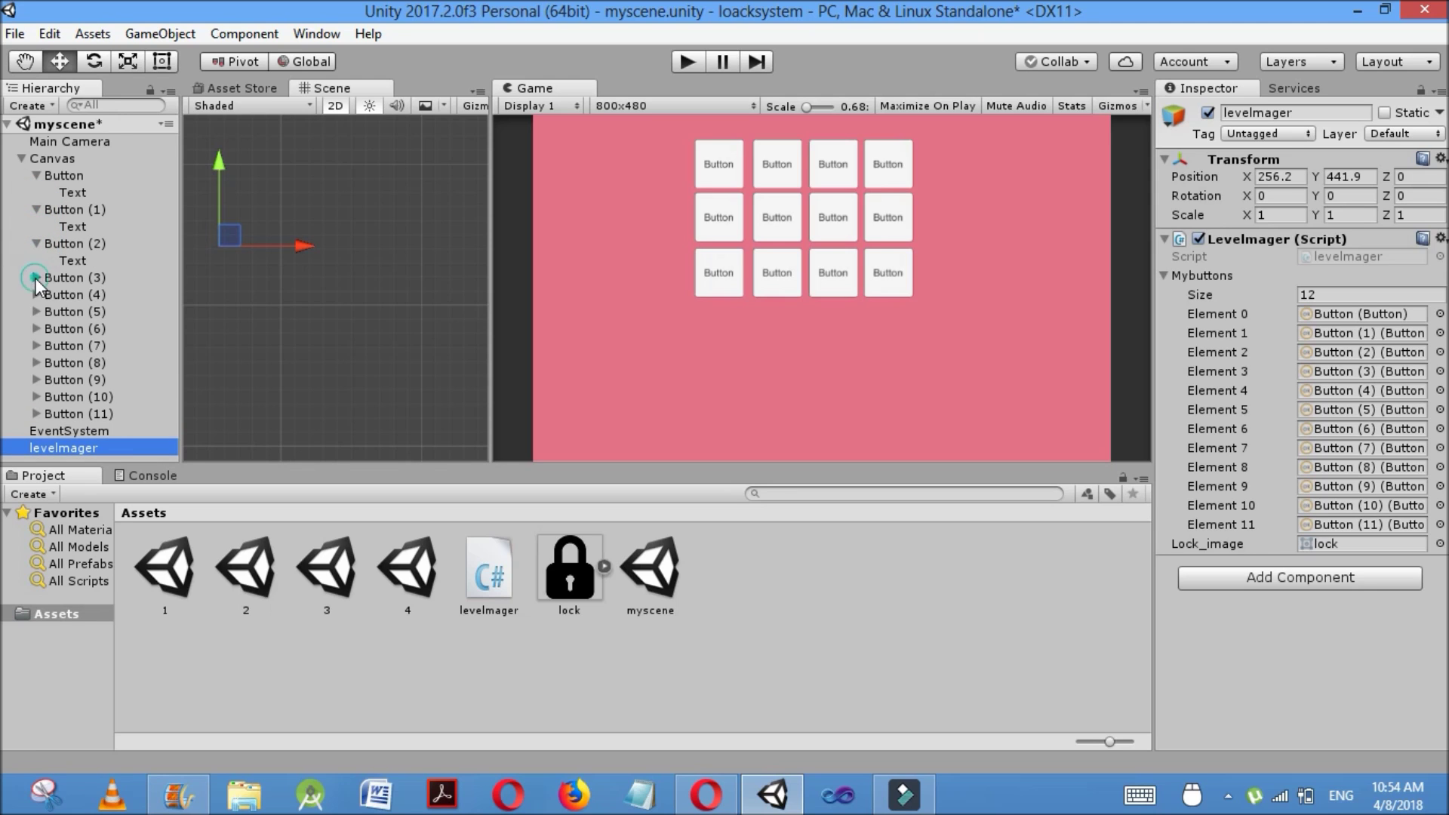
left_click(35, 277)
left_click(37, 309)
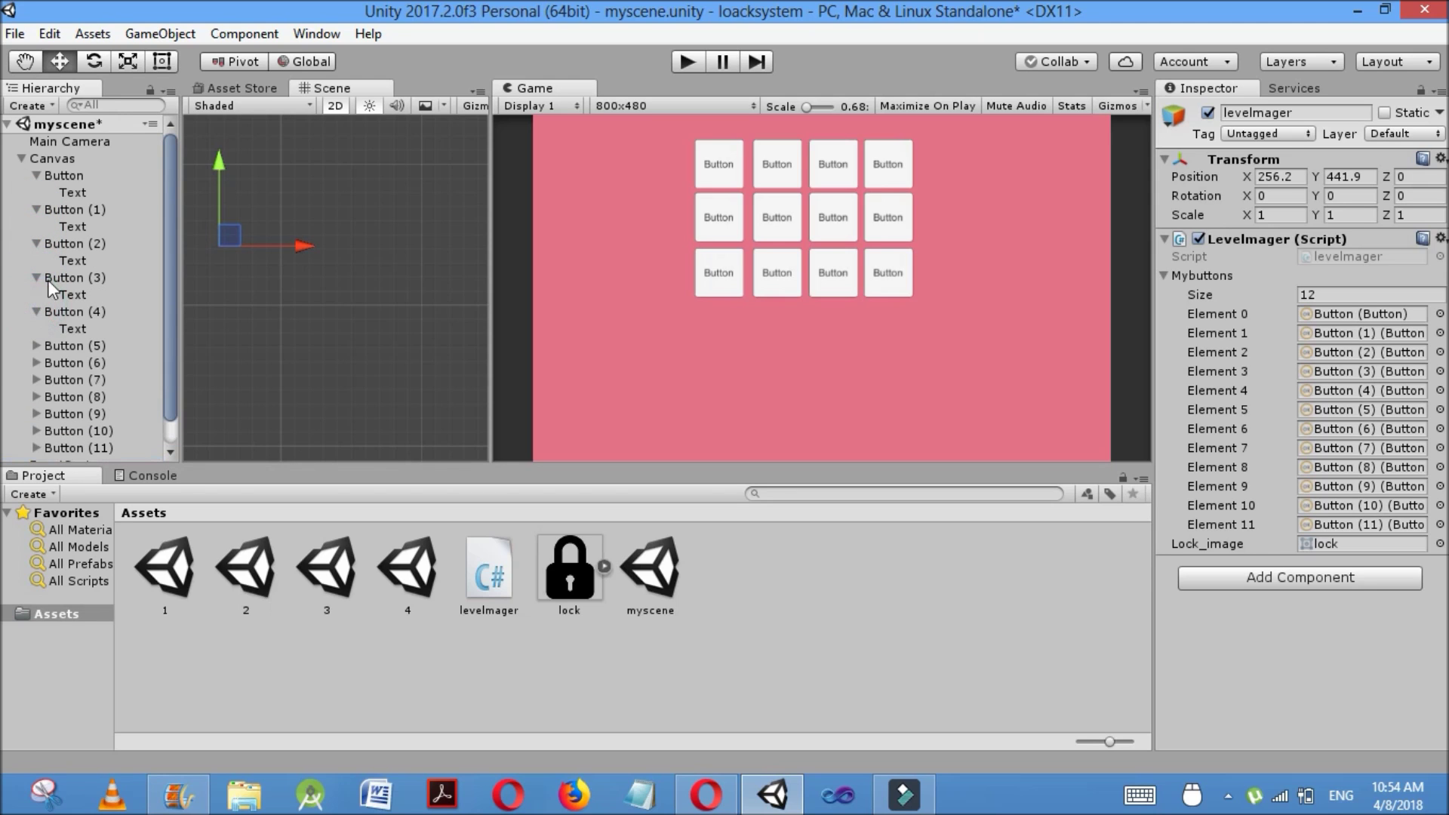
left_click(75, 193)
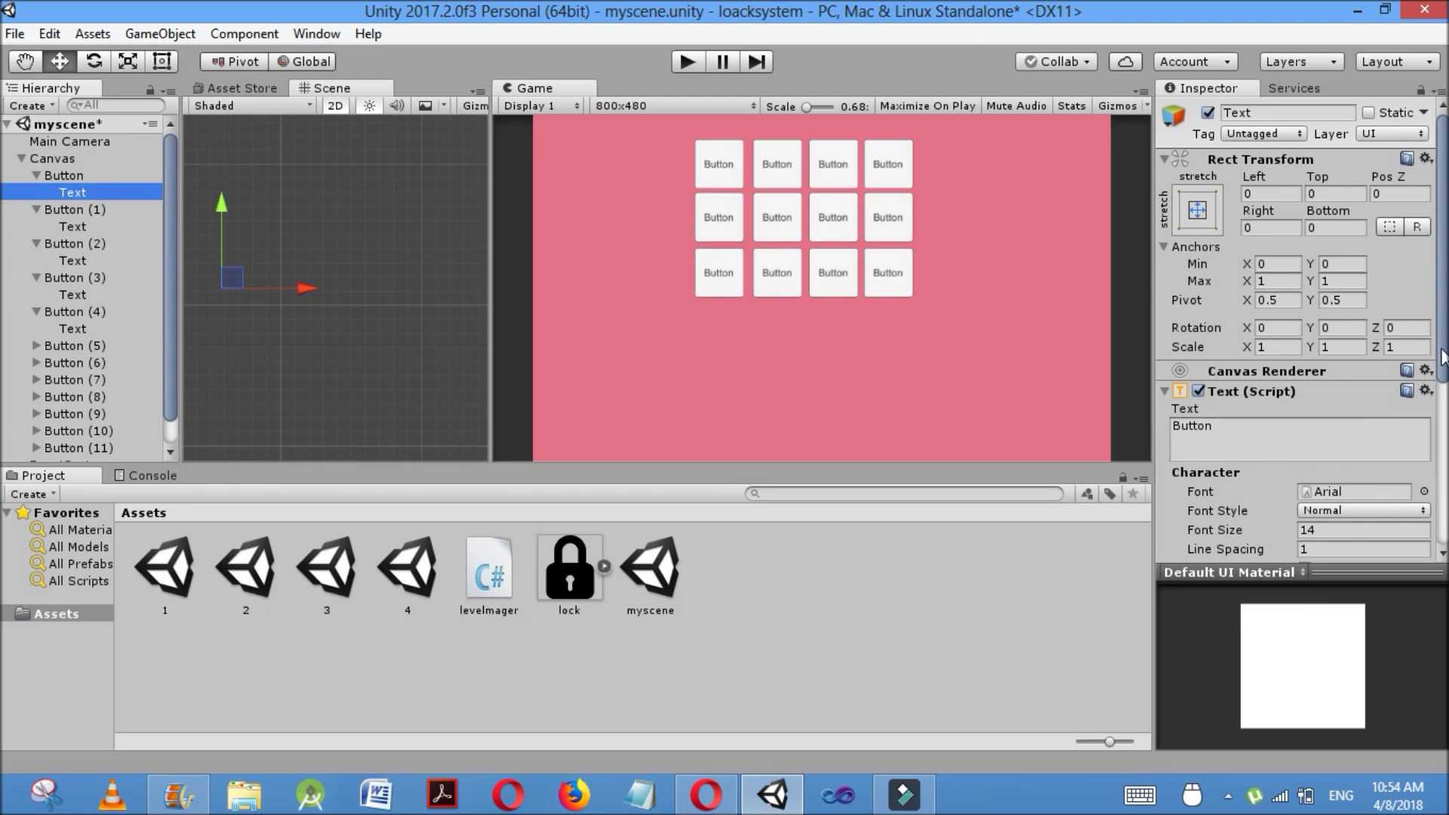
left_click(1269, 437)
double_click(1269, 436)
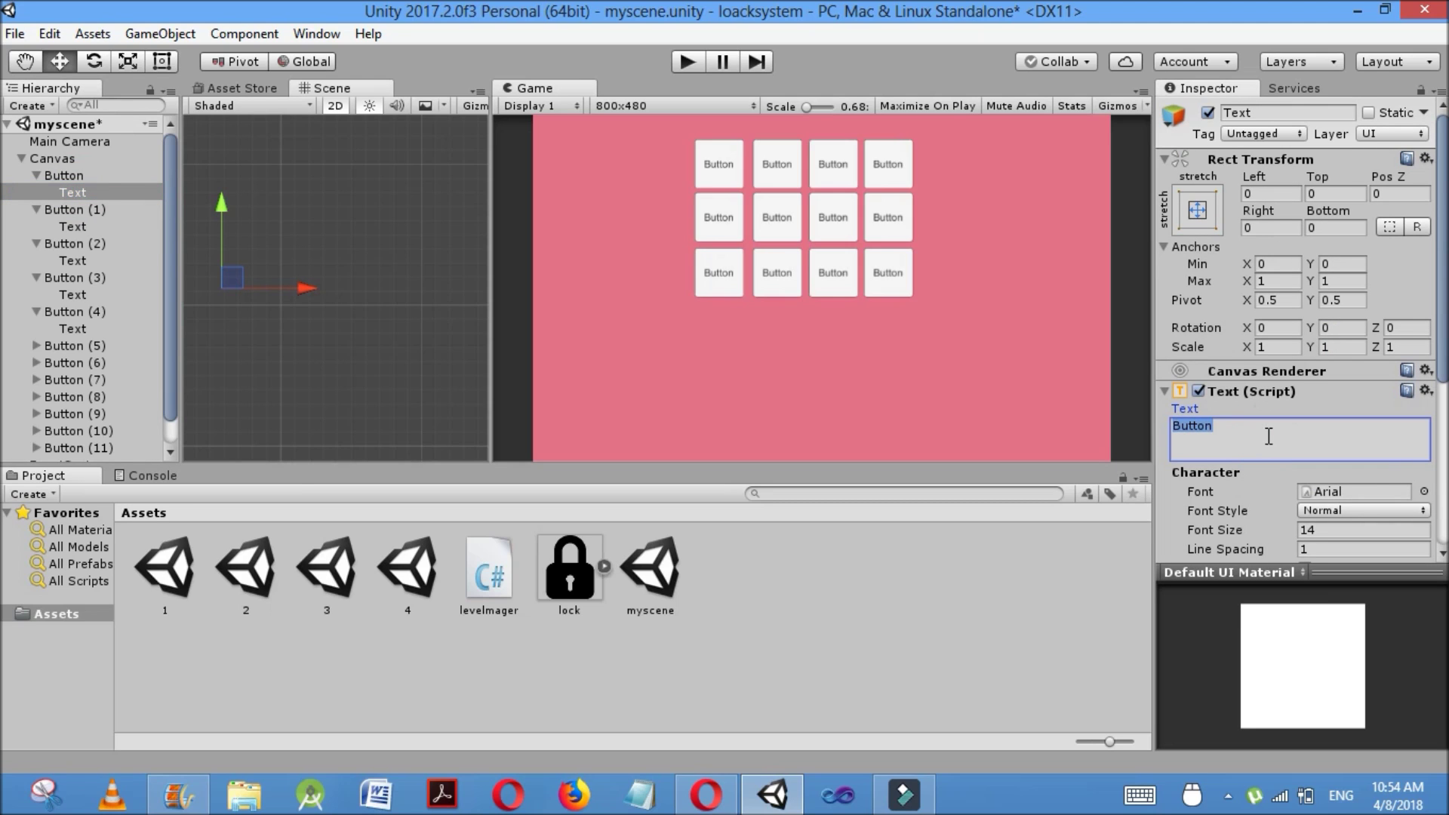
type("1")
Set the label texts of Button (1), Button (2) and Button (3) to 2, 3 and 4
left_click(86, 225)
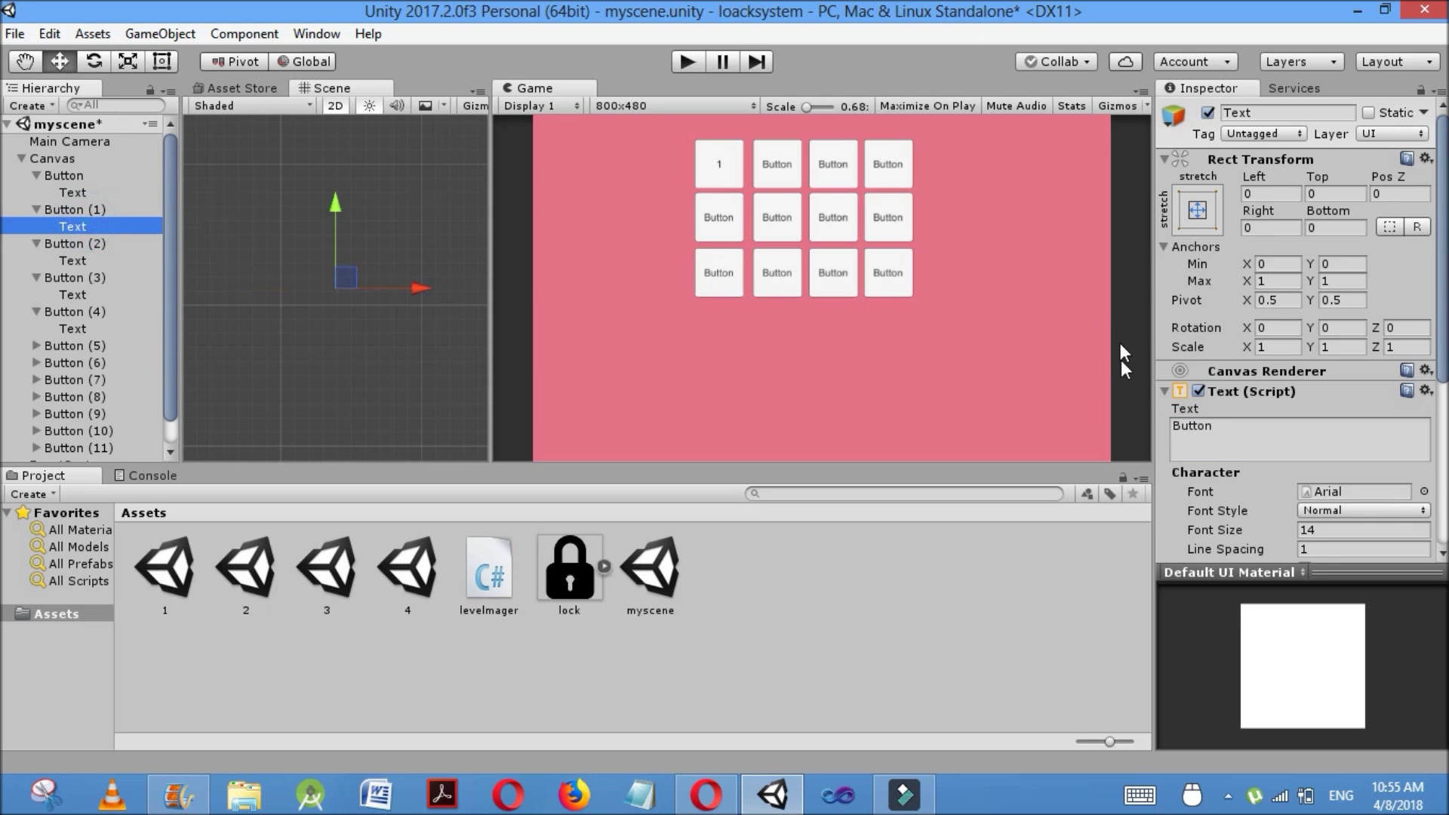
left_click(1210, 430)
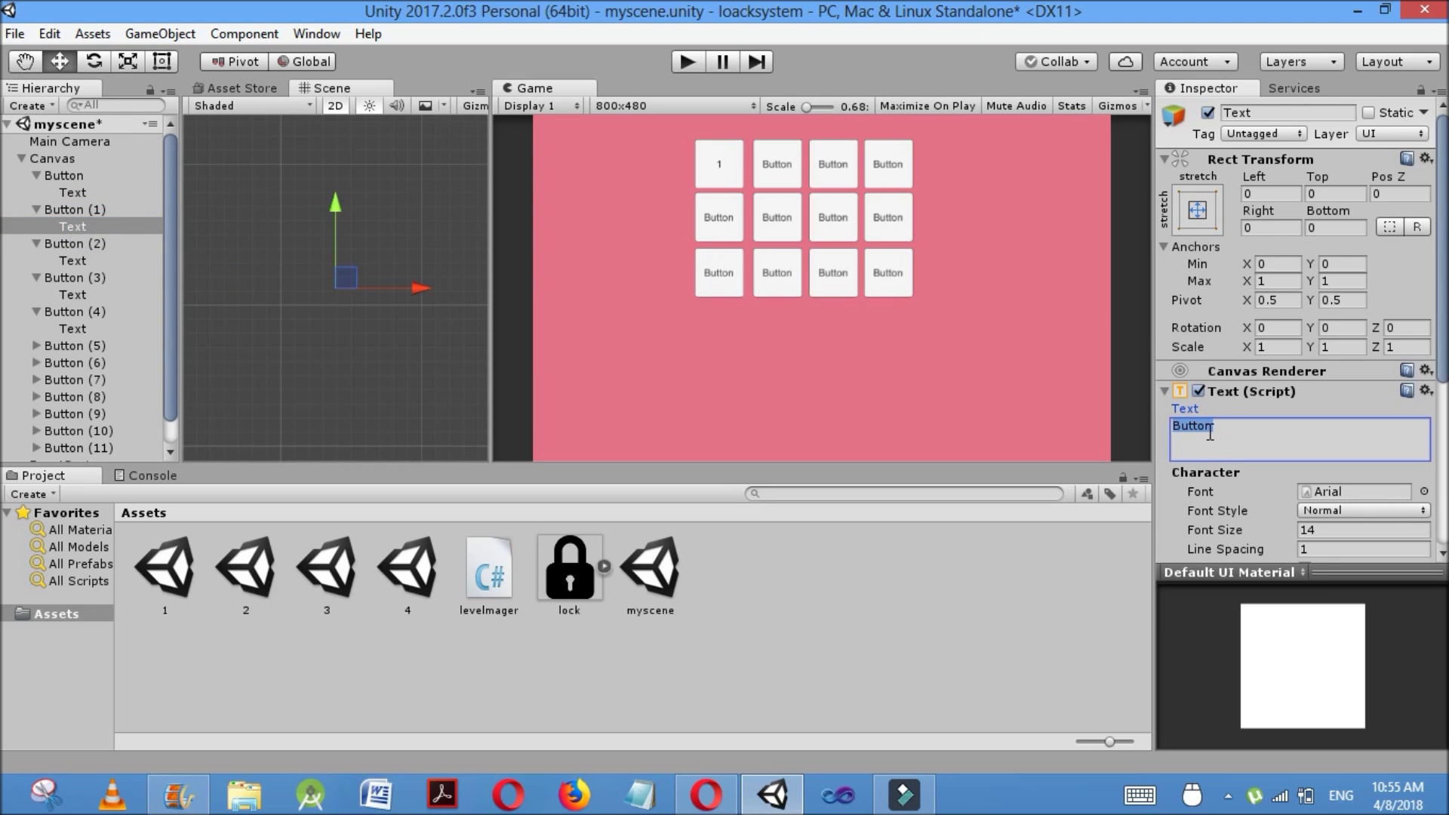
type("2")
left_click(79, 260)
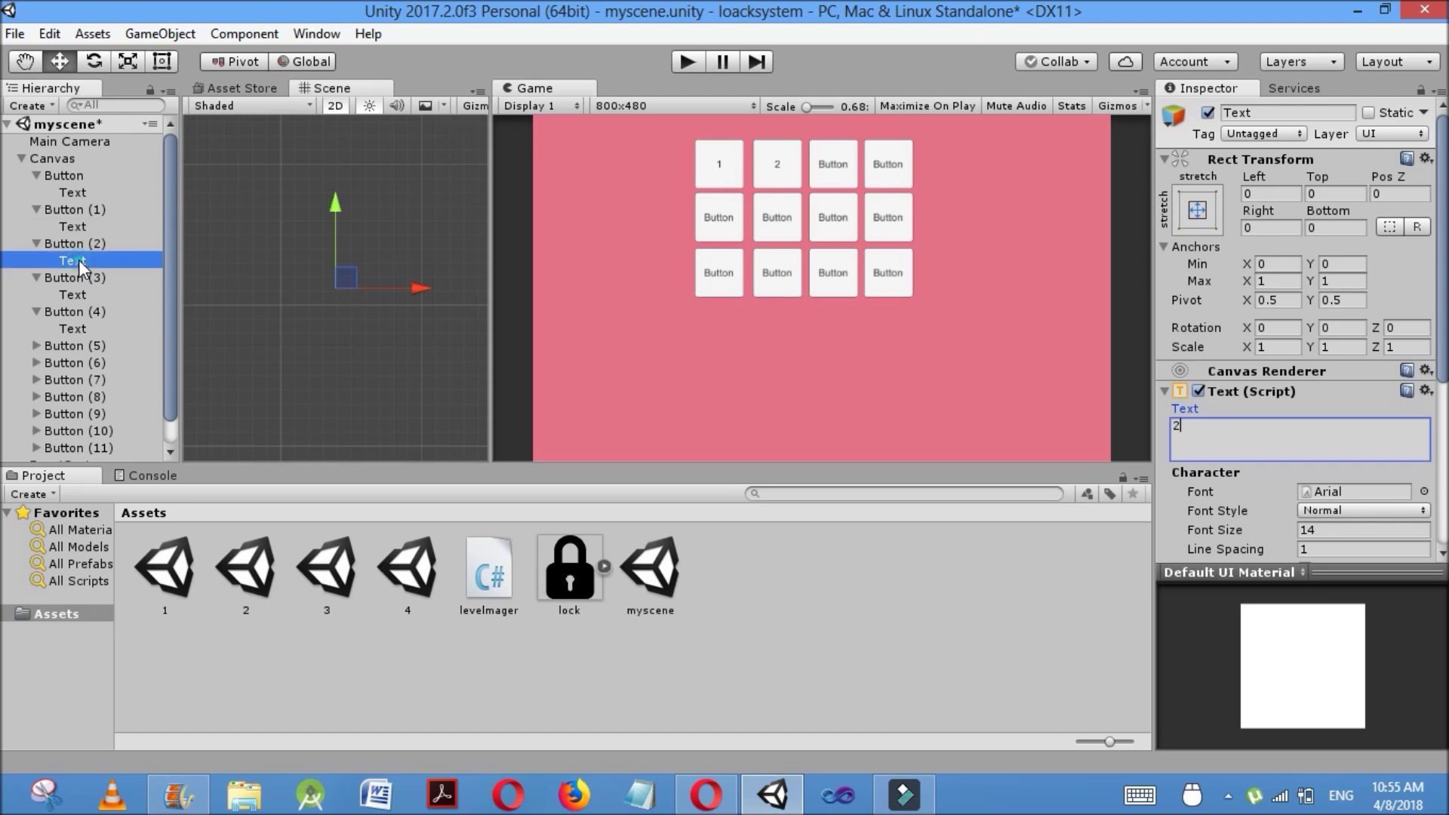
left_click(1231, 434)
type("3")
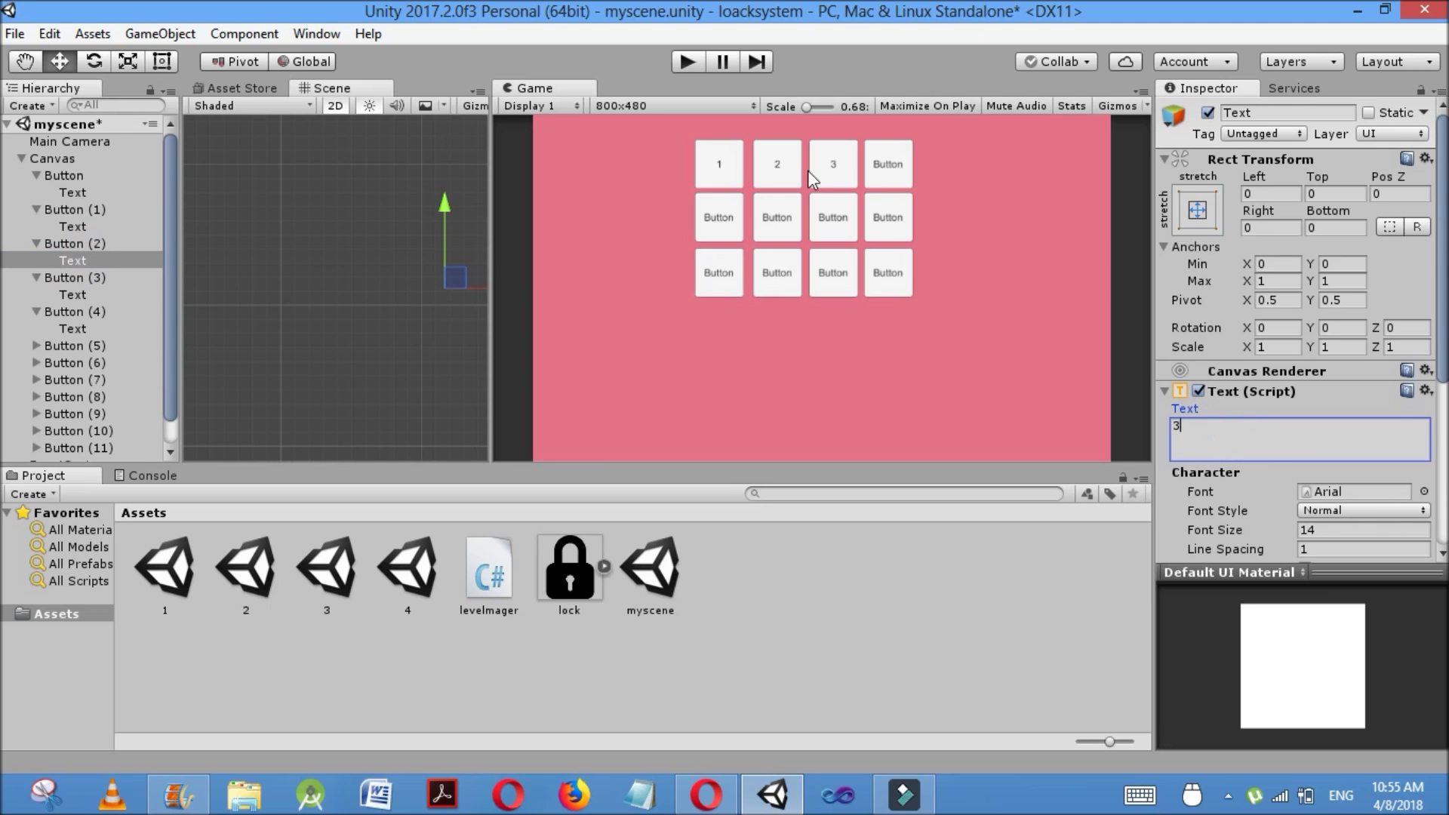
left_click(74, 297)
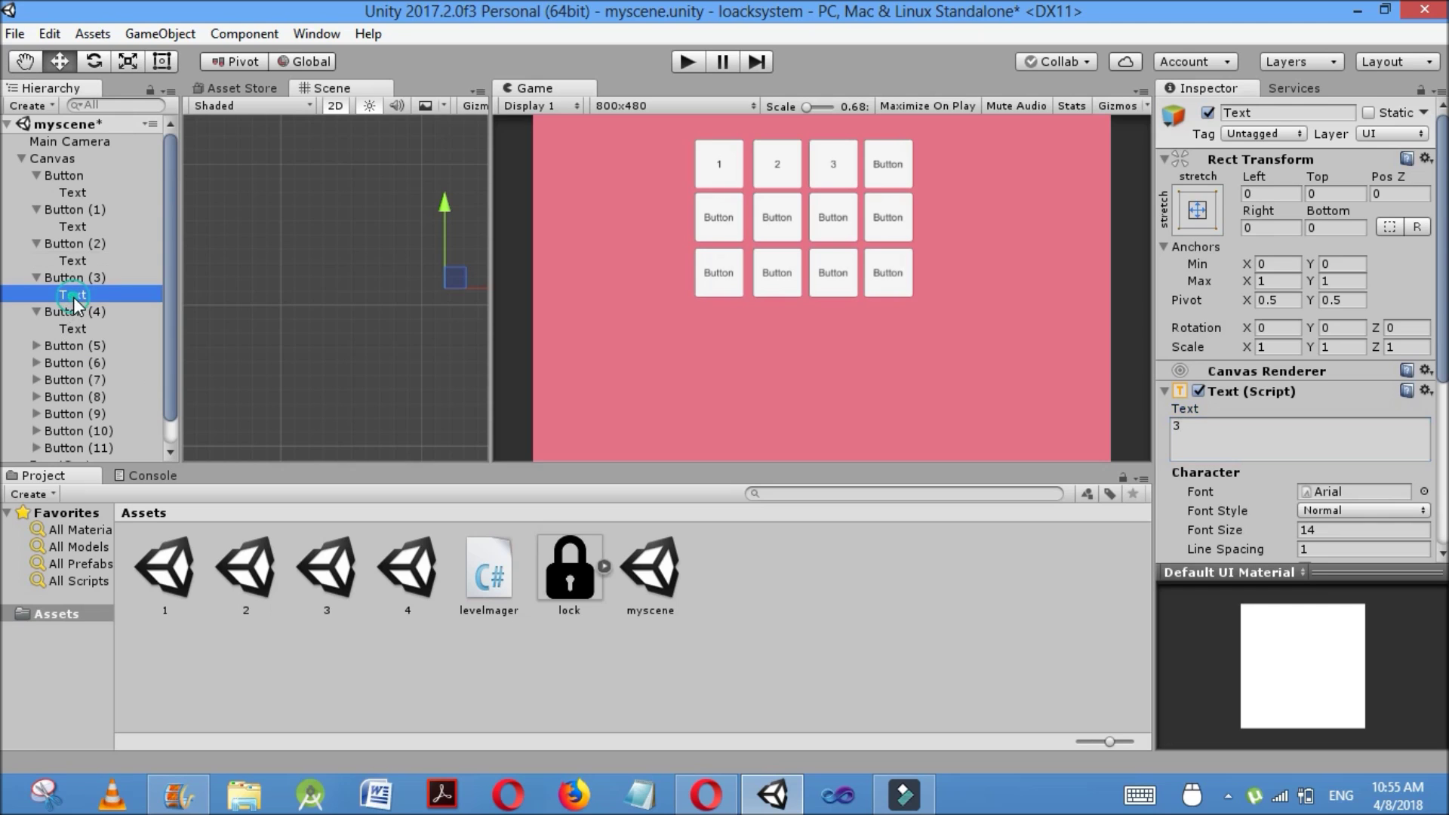
left_click(1222, 436)
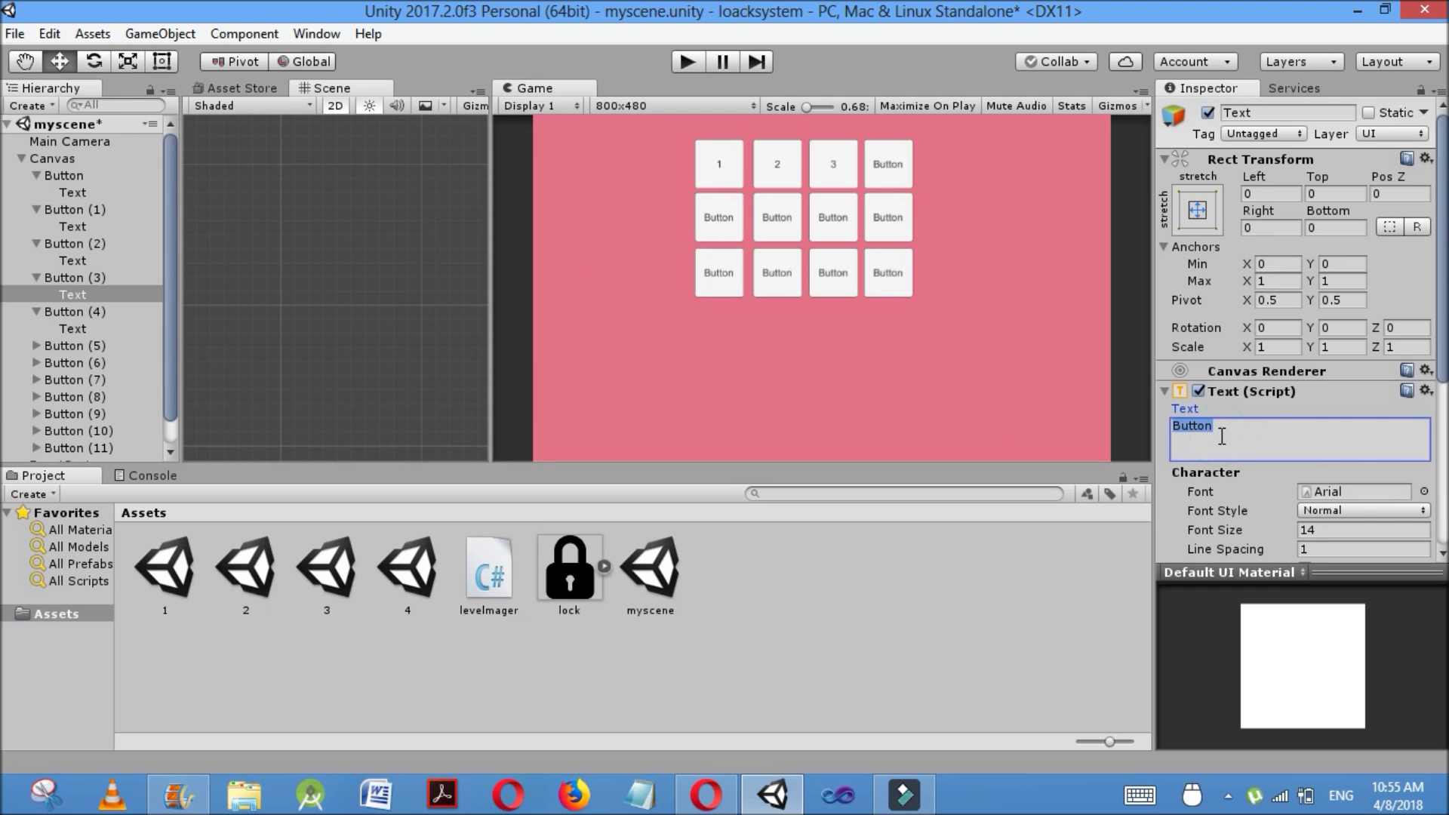
type("4")
Select the Text objects of Button through Button (4) and set their color to blue, hex 3F44E7FF
left_click(84, 188, "shift")
left_click(85, 189)
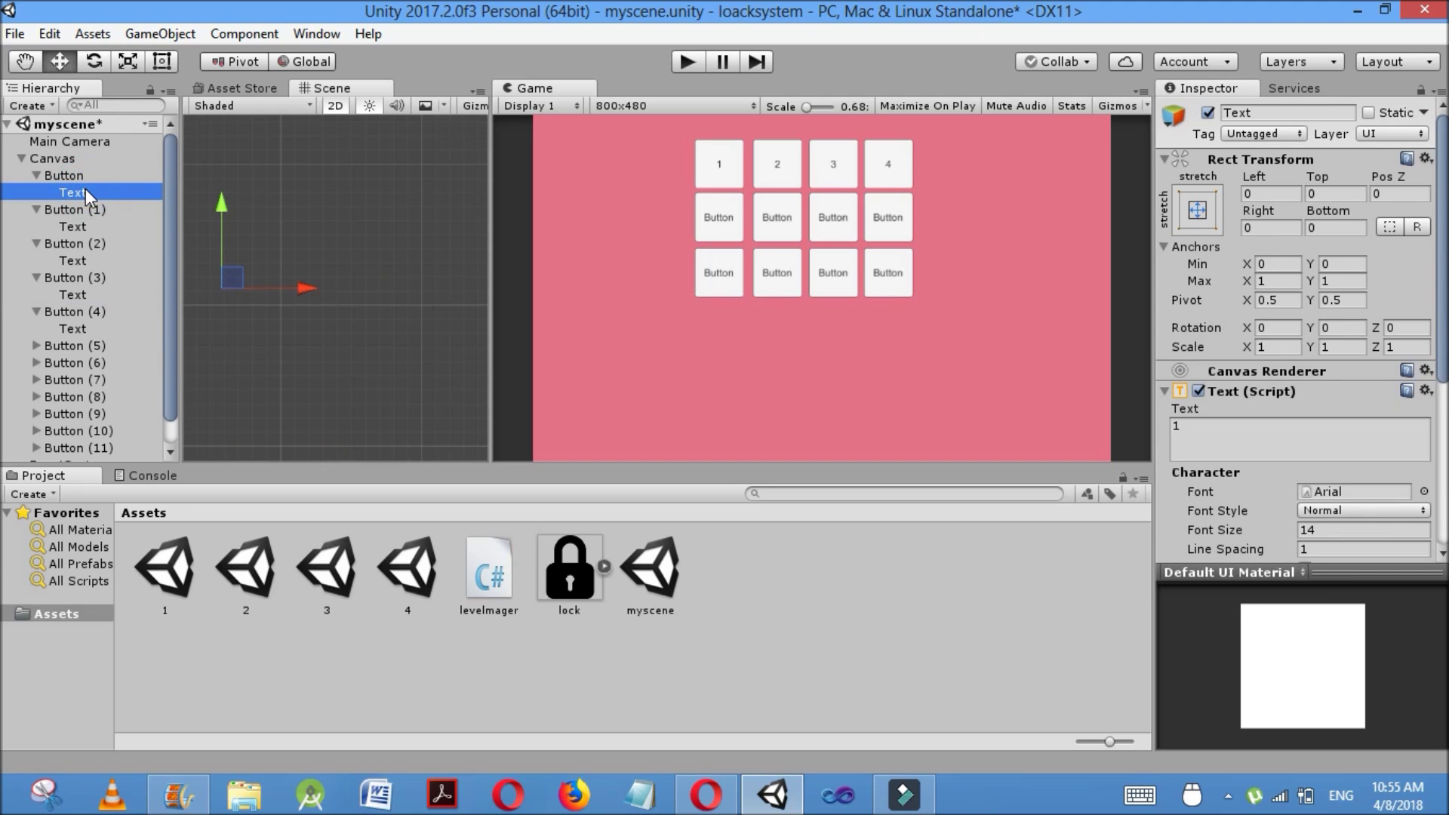
left_click(88, 228, "shift")
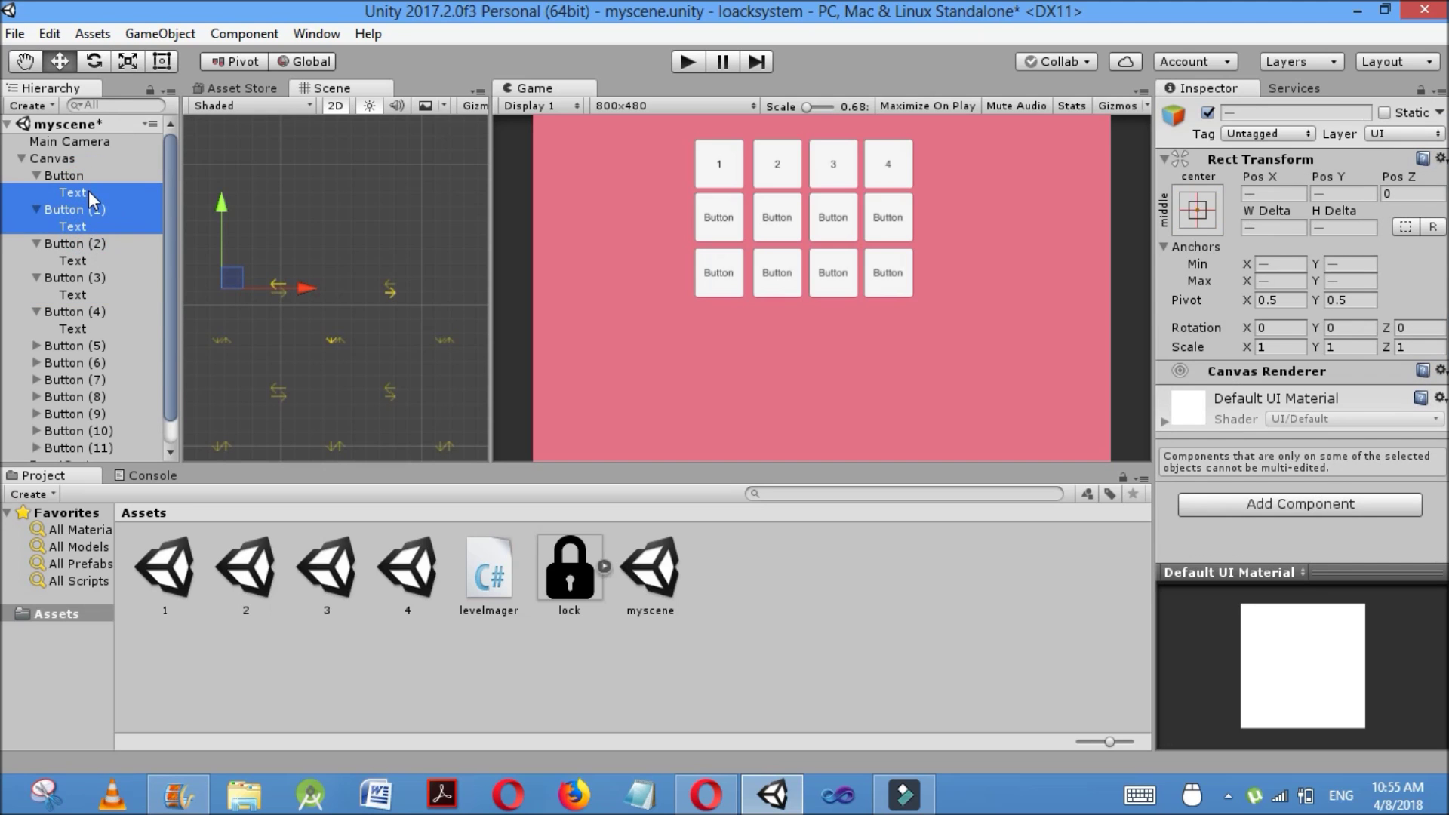
left_click(88, 190)
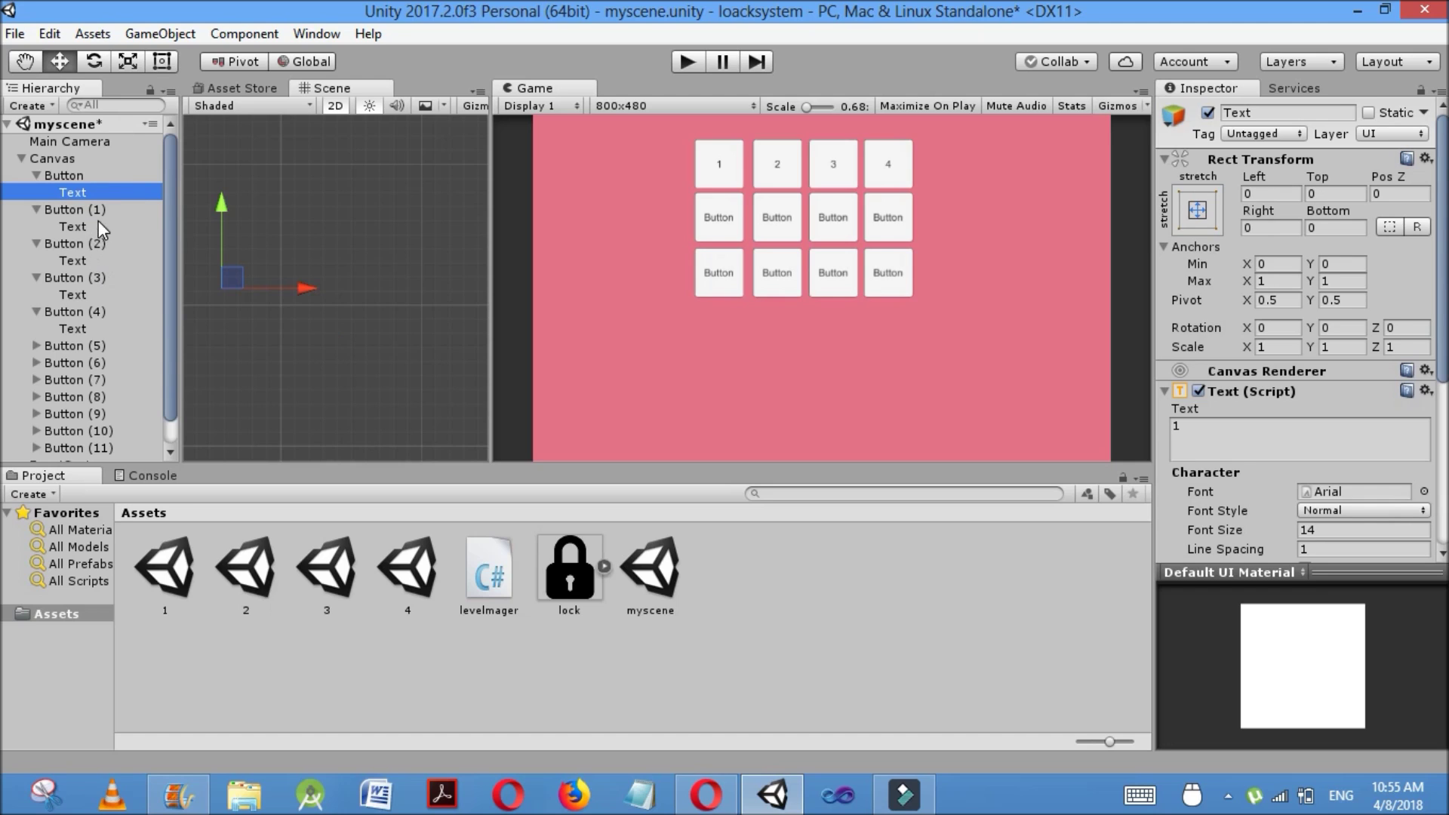
left_click(99, 224, "ctrl")
left_click(93, 261, "ctrl")
left_click(89, 295, "ctrl")
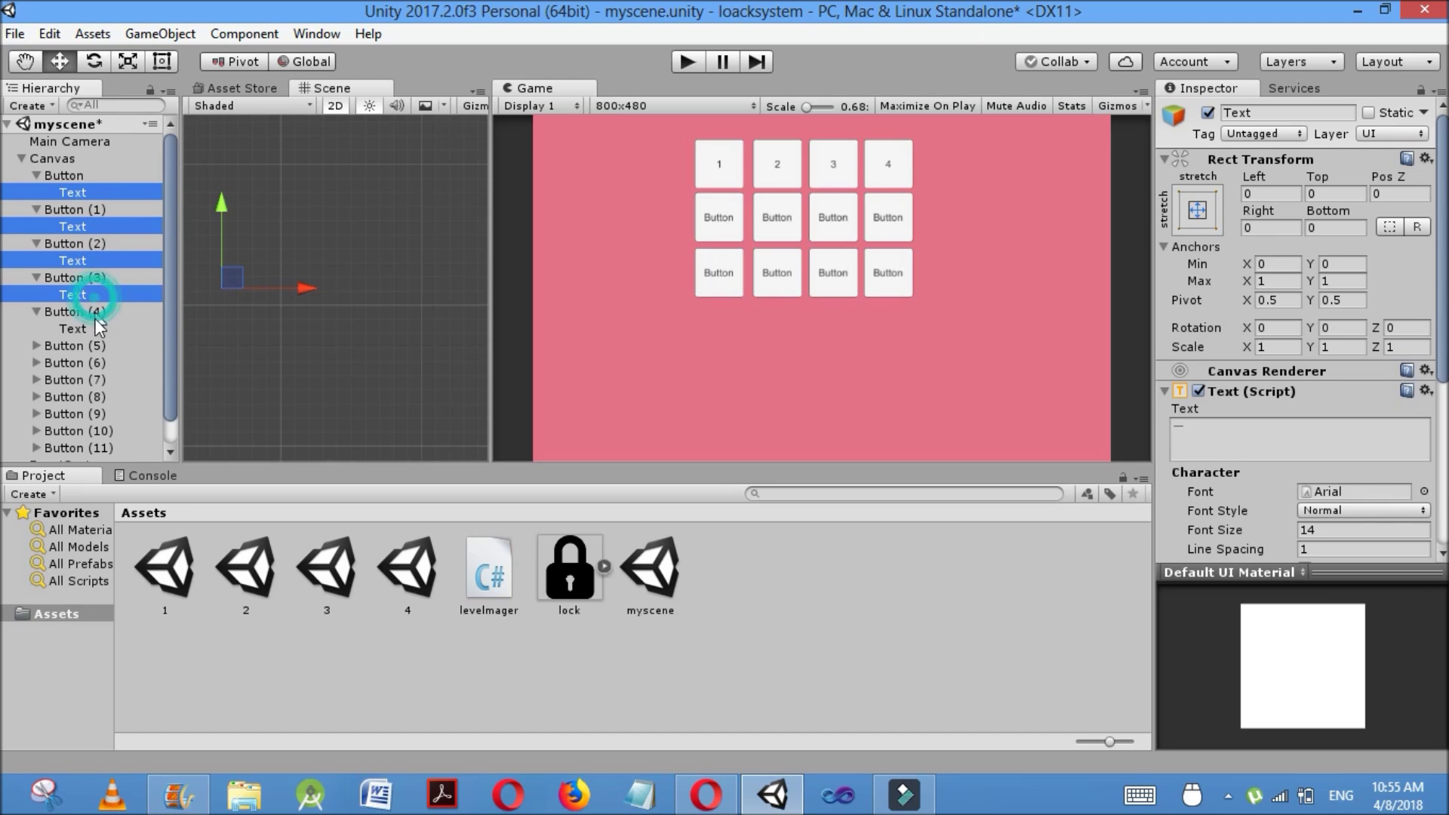
left_click(93, 329, "ctrl")
left_click_drag(1443, 281, 1443, 394)
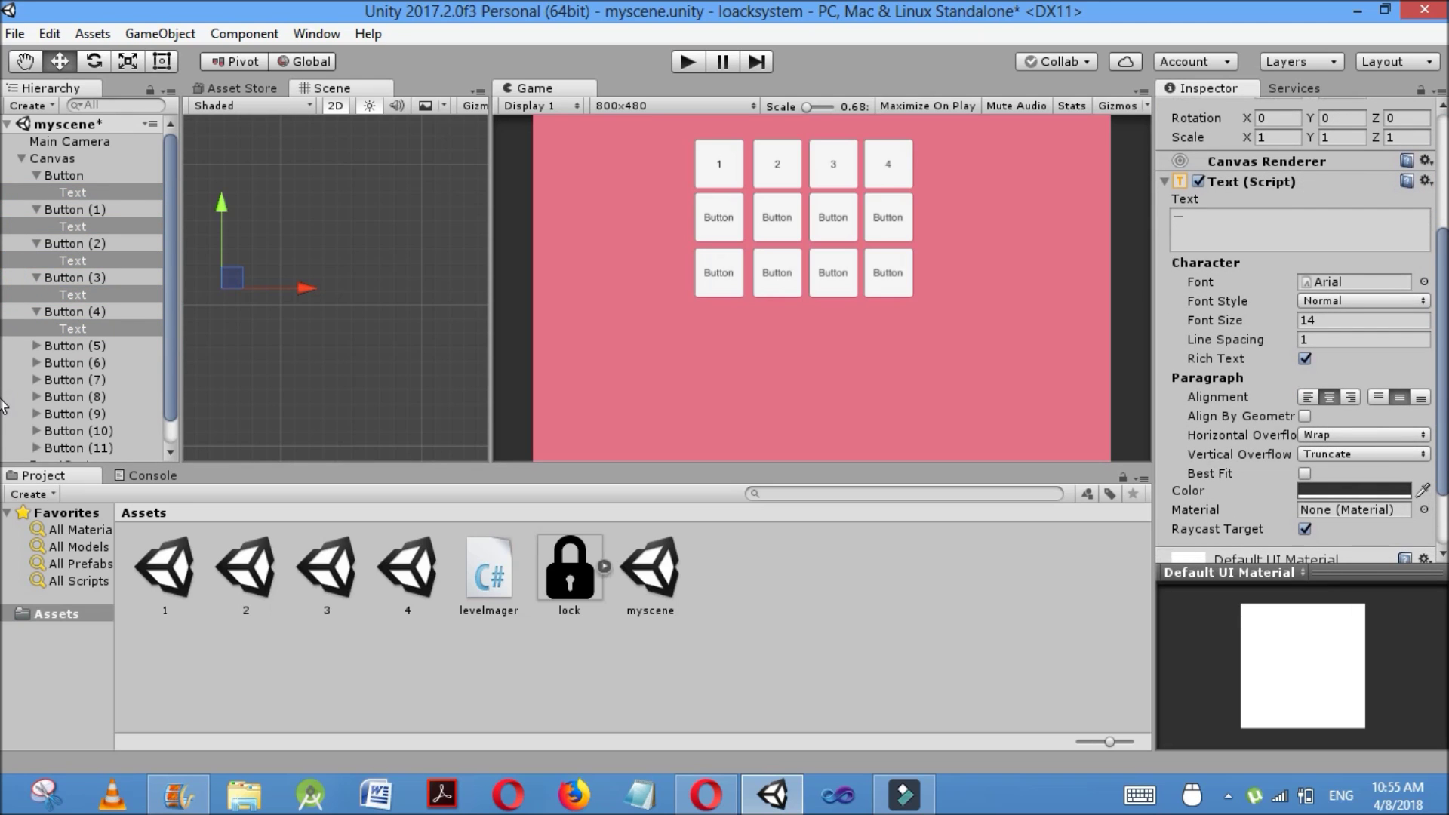
left_click(1383, 488)
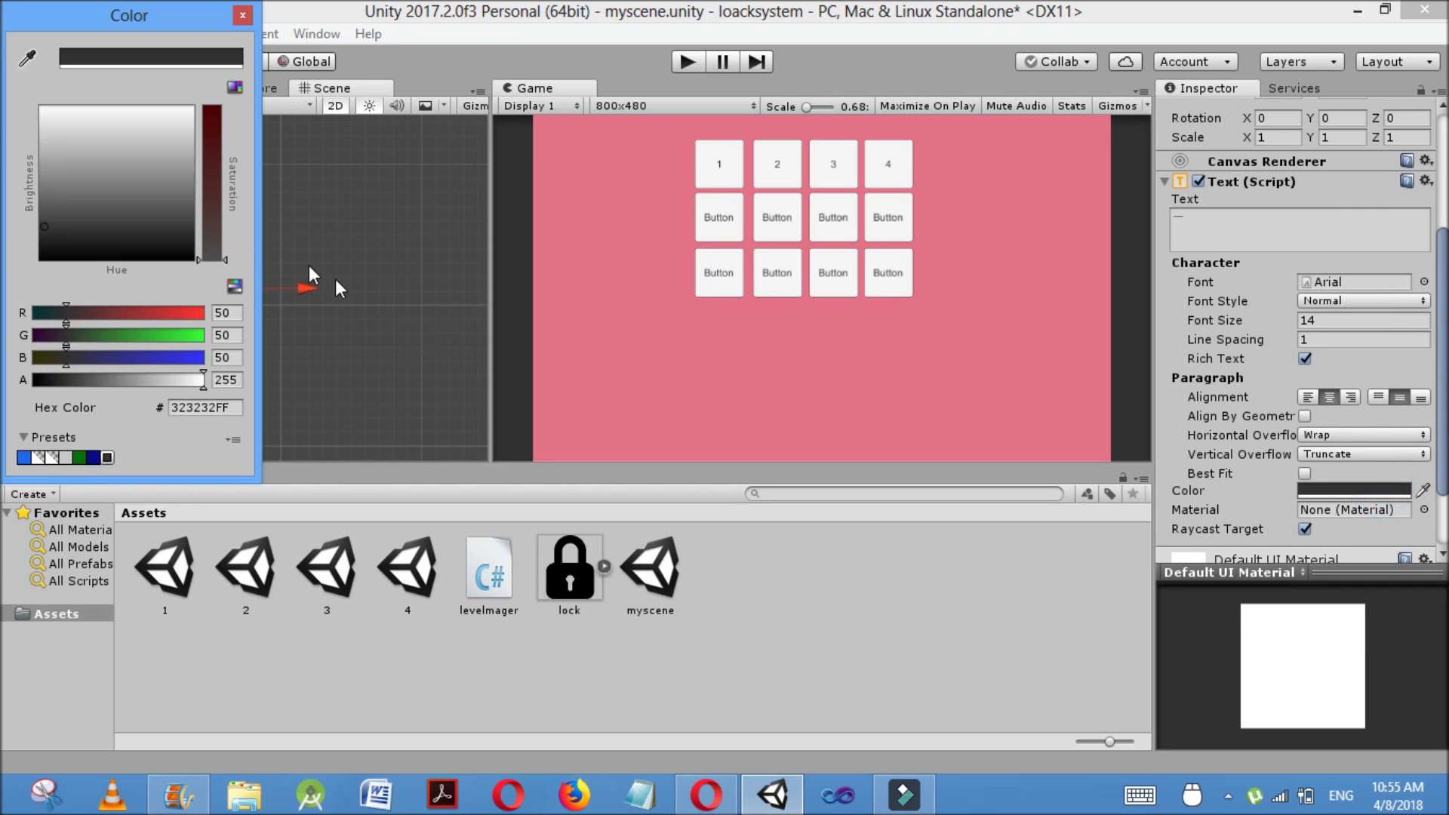
left_click(159, 358)
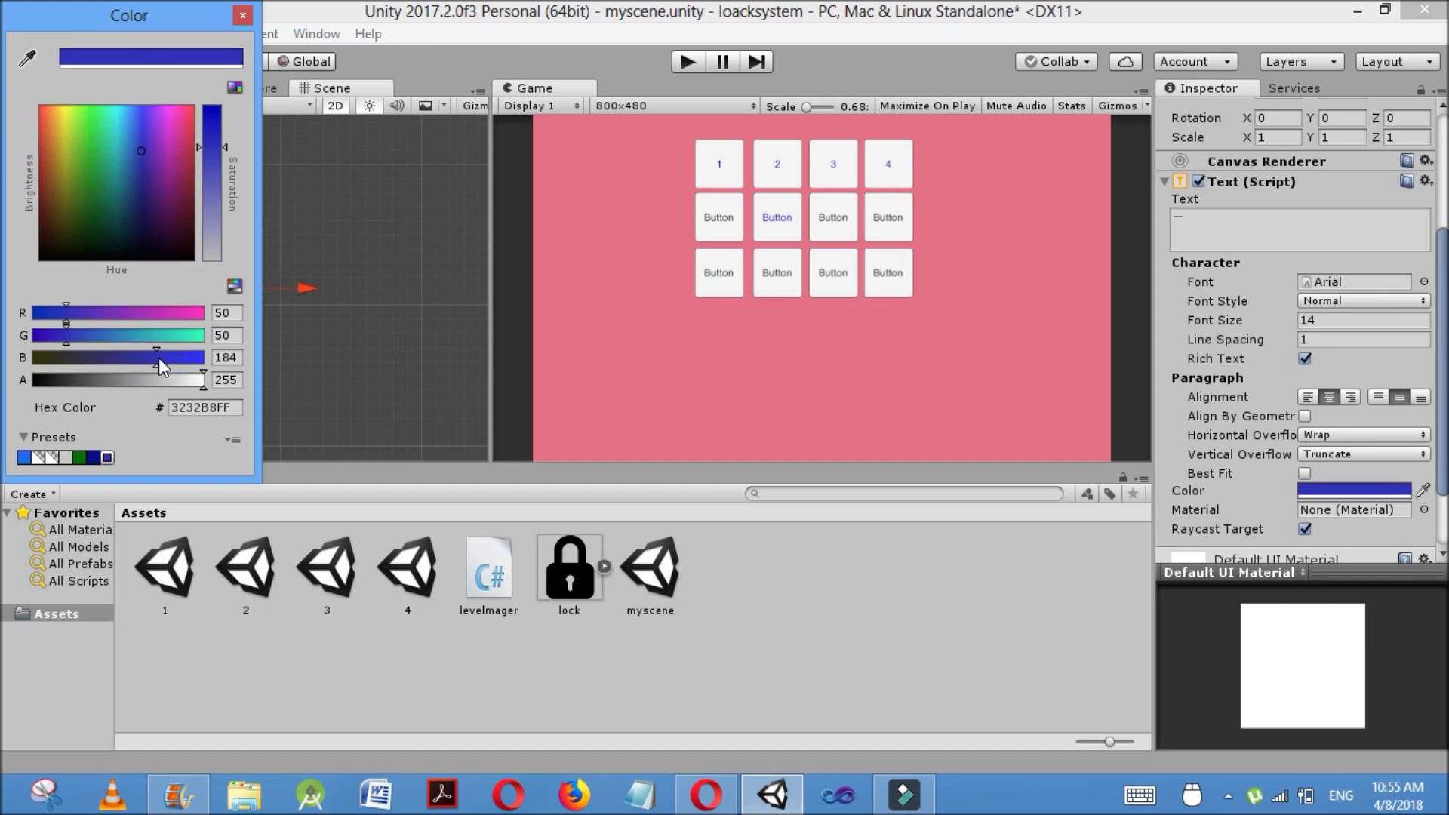
left_click(140, 125)
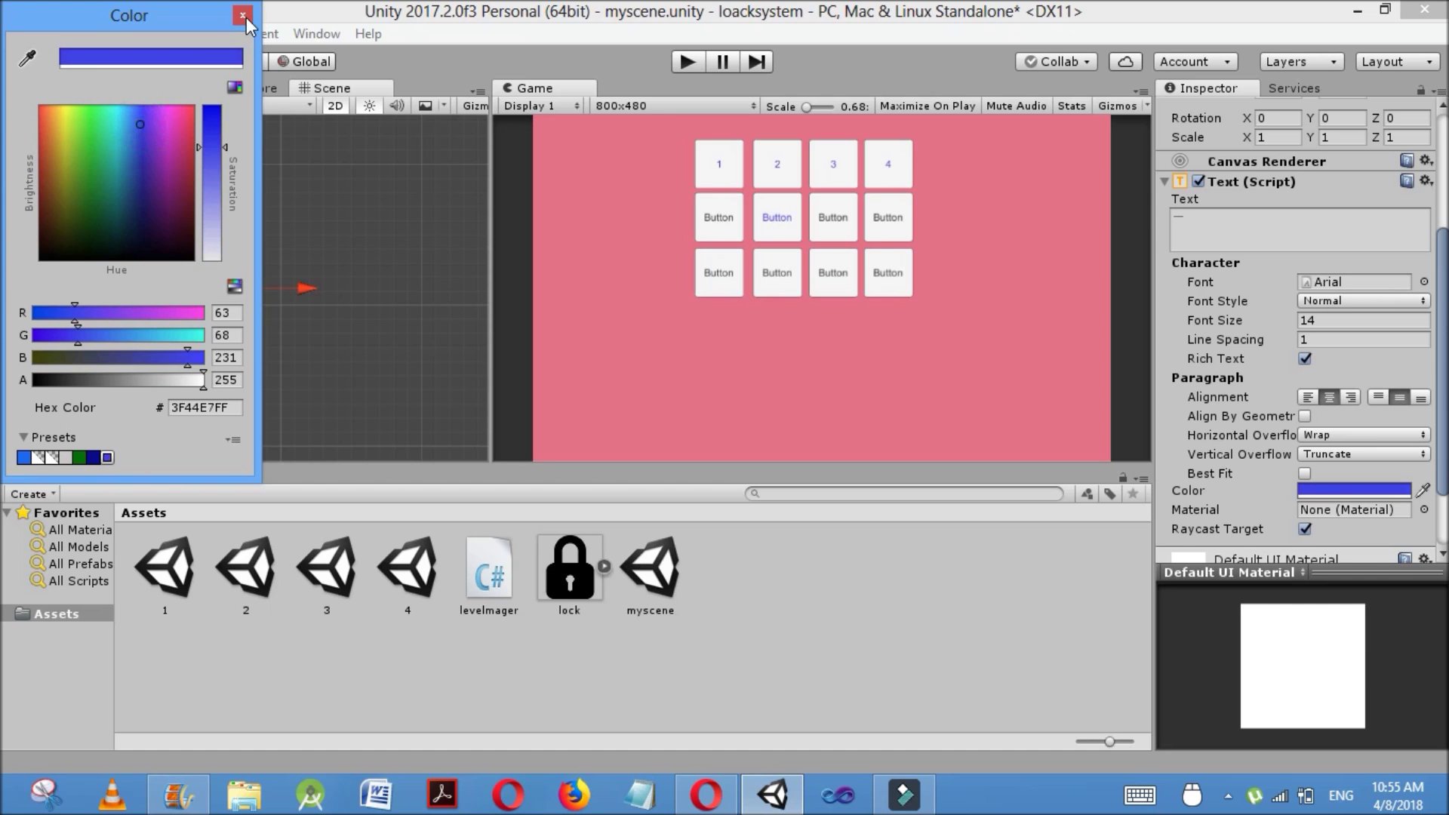
left_click(243, 16)
Set the five selected labels to font size 60 and the Bold font style
left_click(1326, 319)
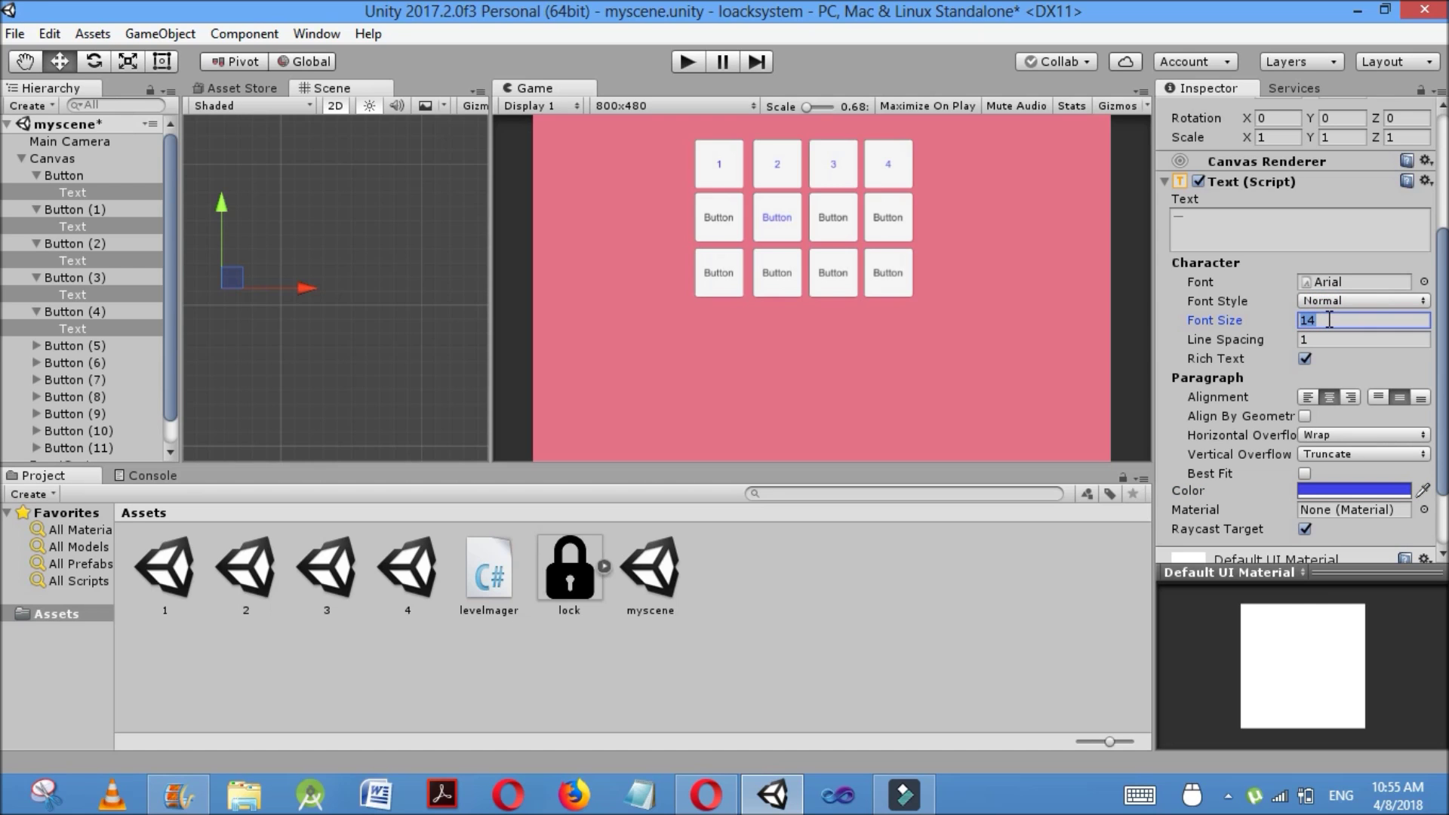
type("60")
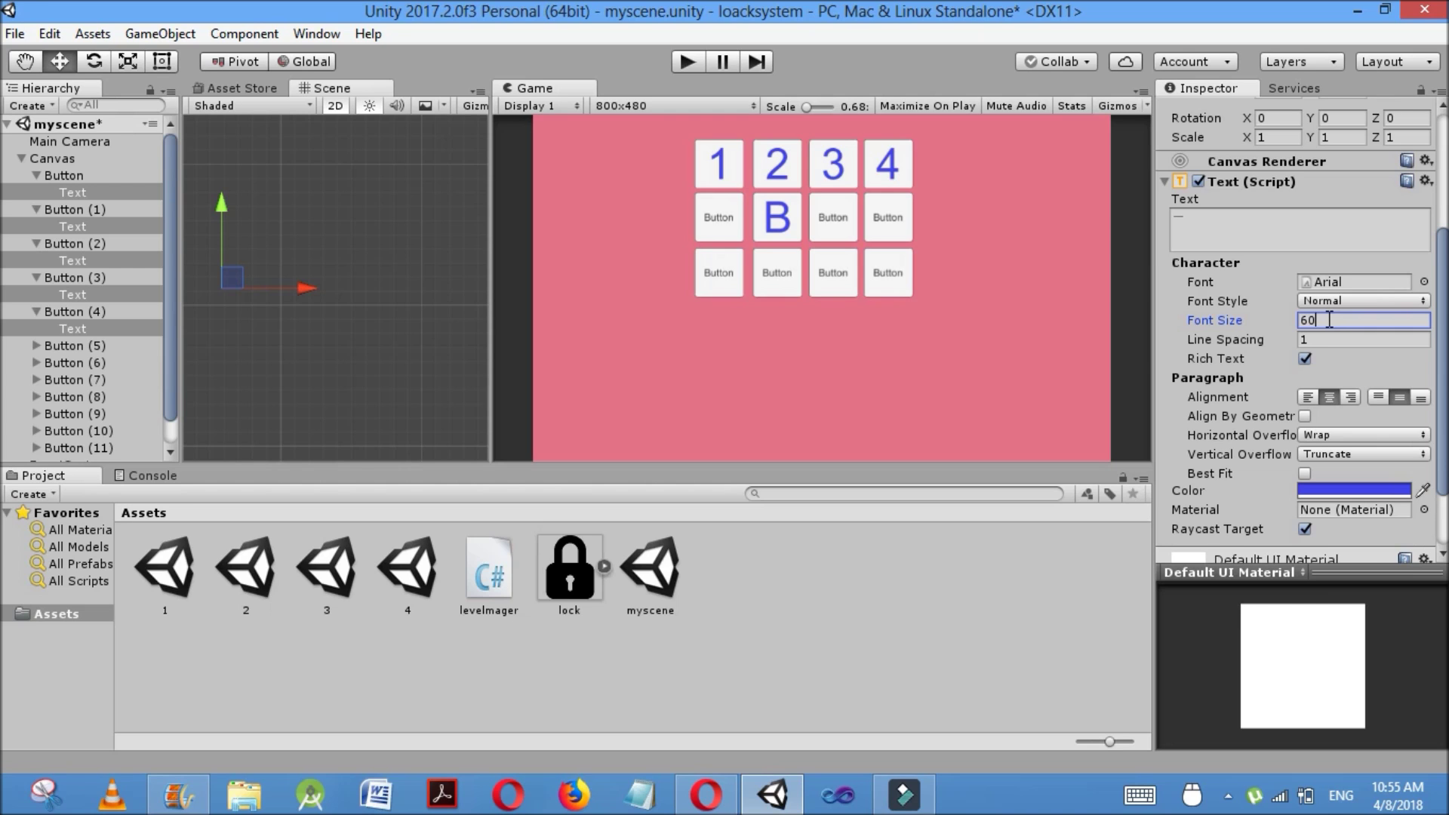
left_click(1380, 302)
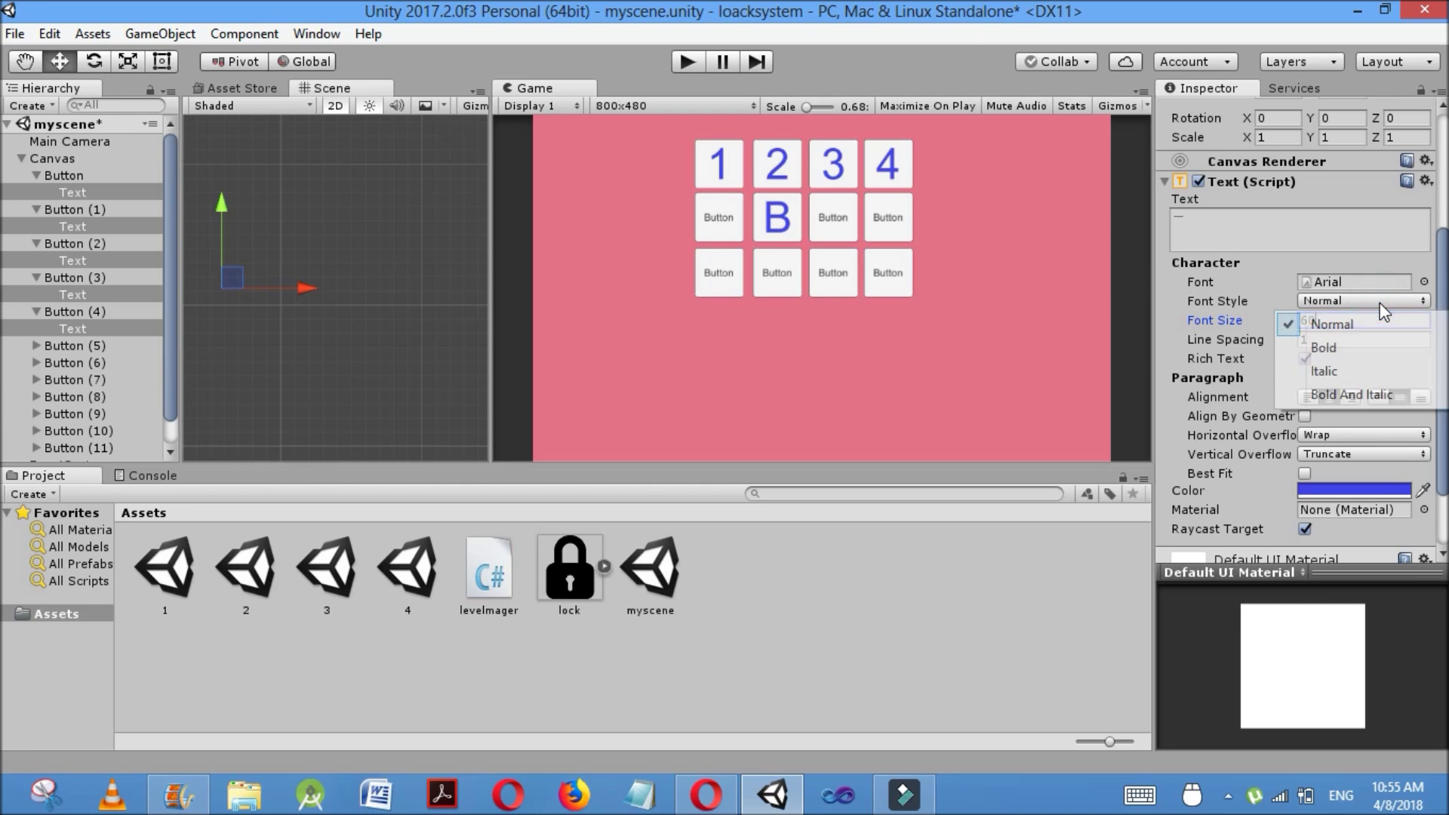
left_click(1363, 346)
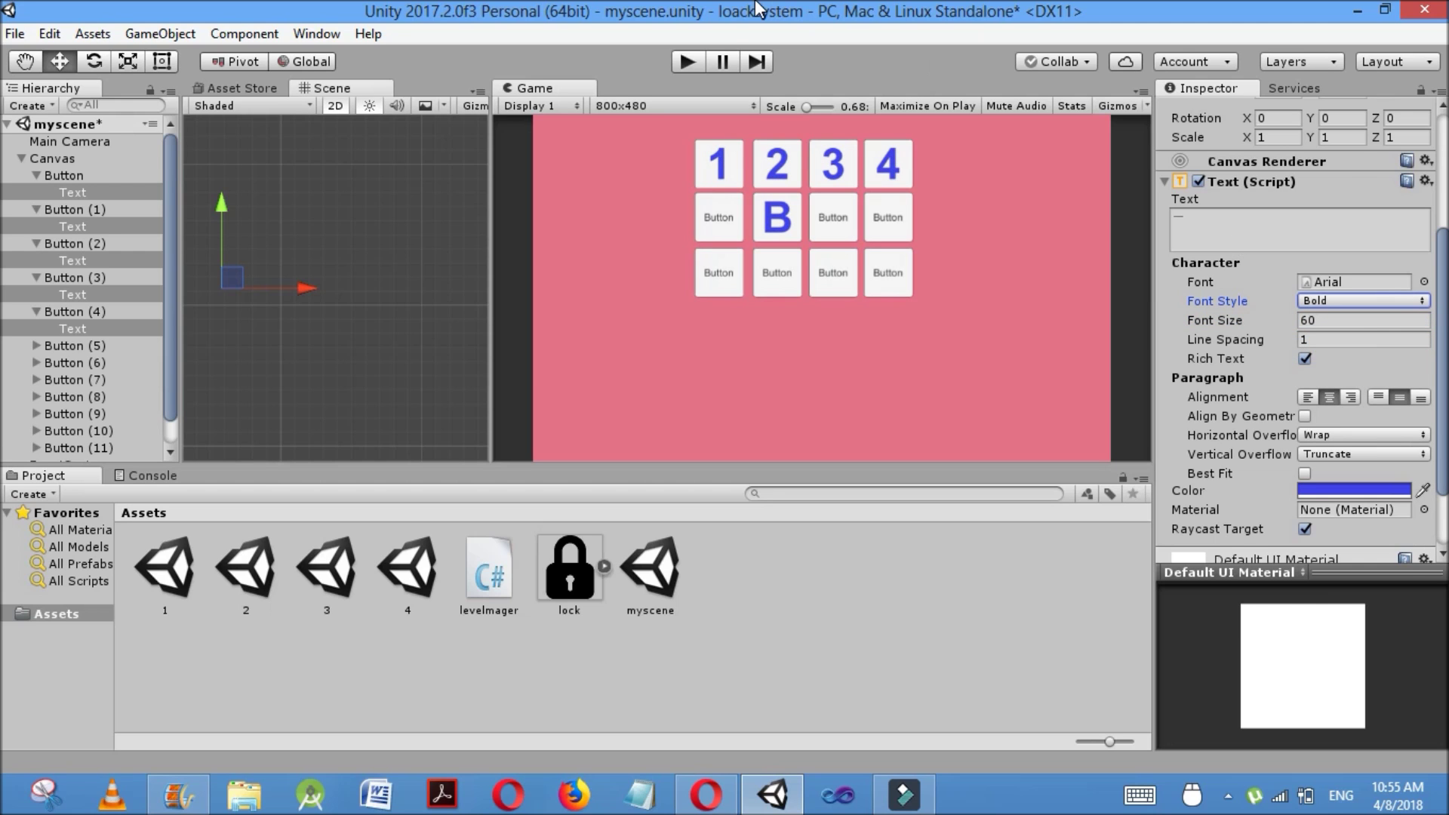
Run myscene to test the buttons with their numbered labels
left_click(697, 60)
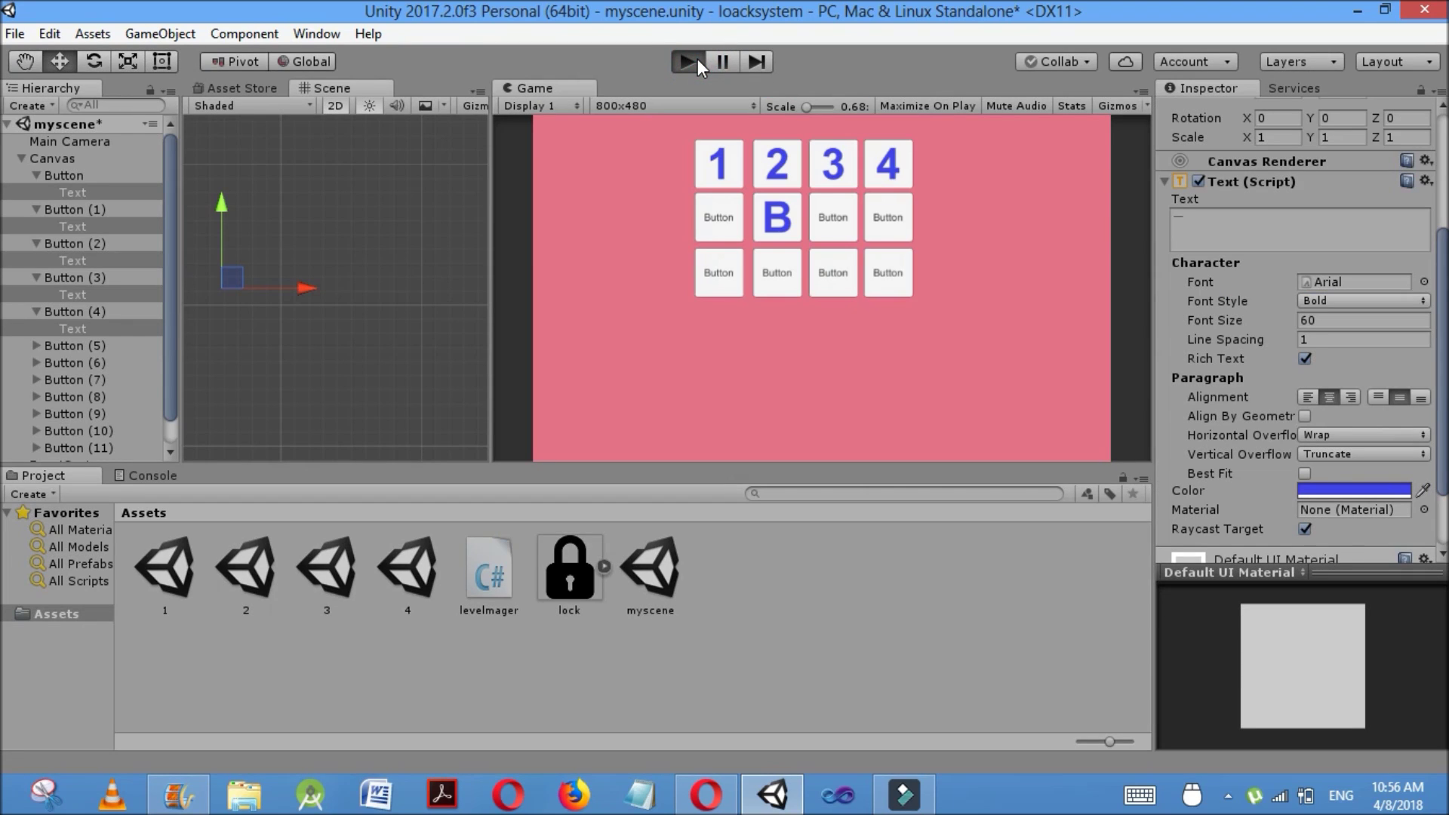